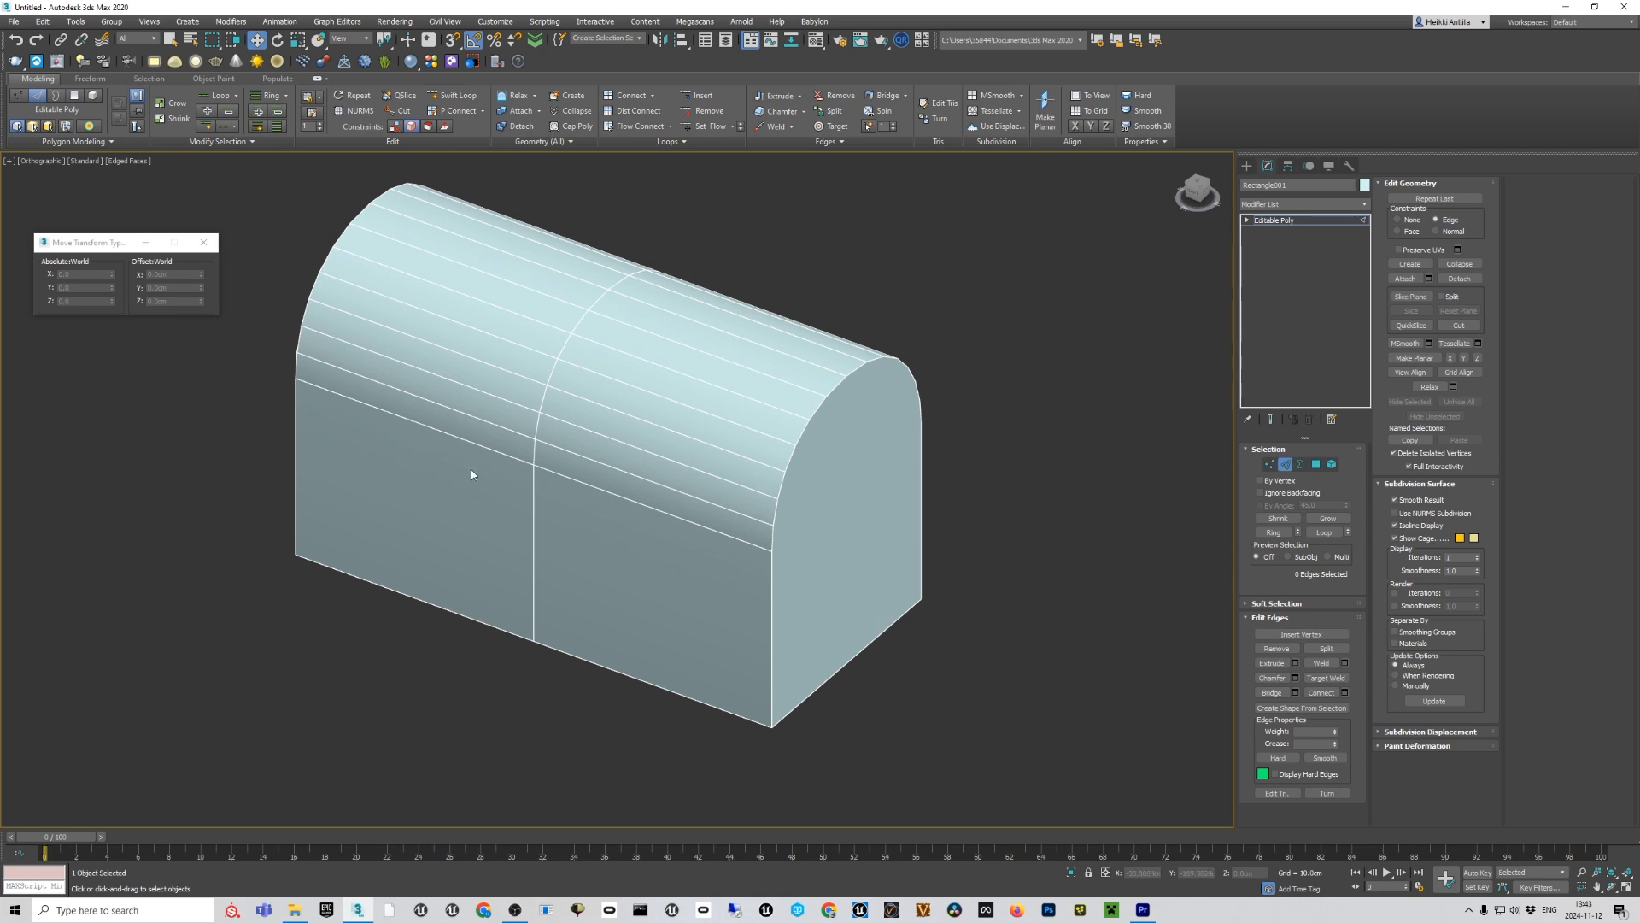
Select the complete vertical edge loop running around the middle of the arched mesh.
mouse_move(803, 372)
alt+middle_down()
mouse_move(904, 344)
mouse_move(811, 363)
alt+middle_up()
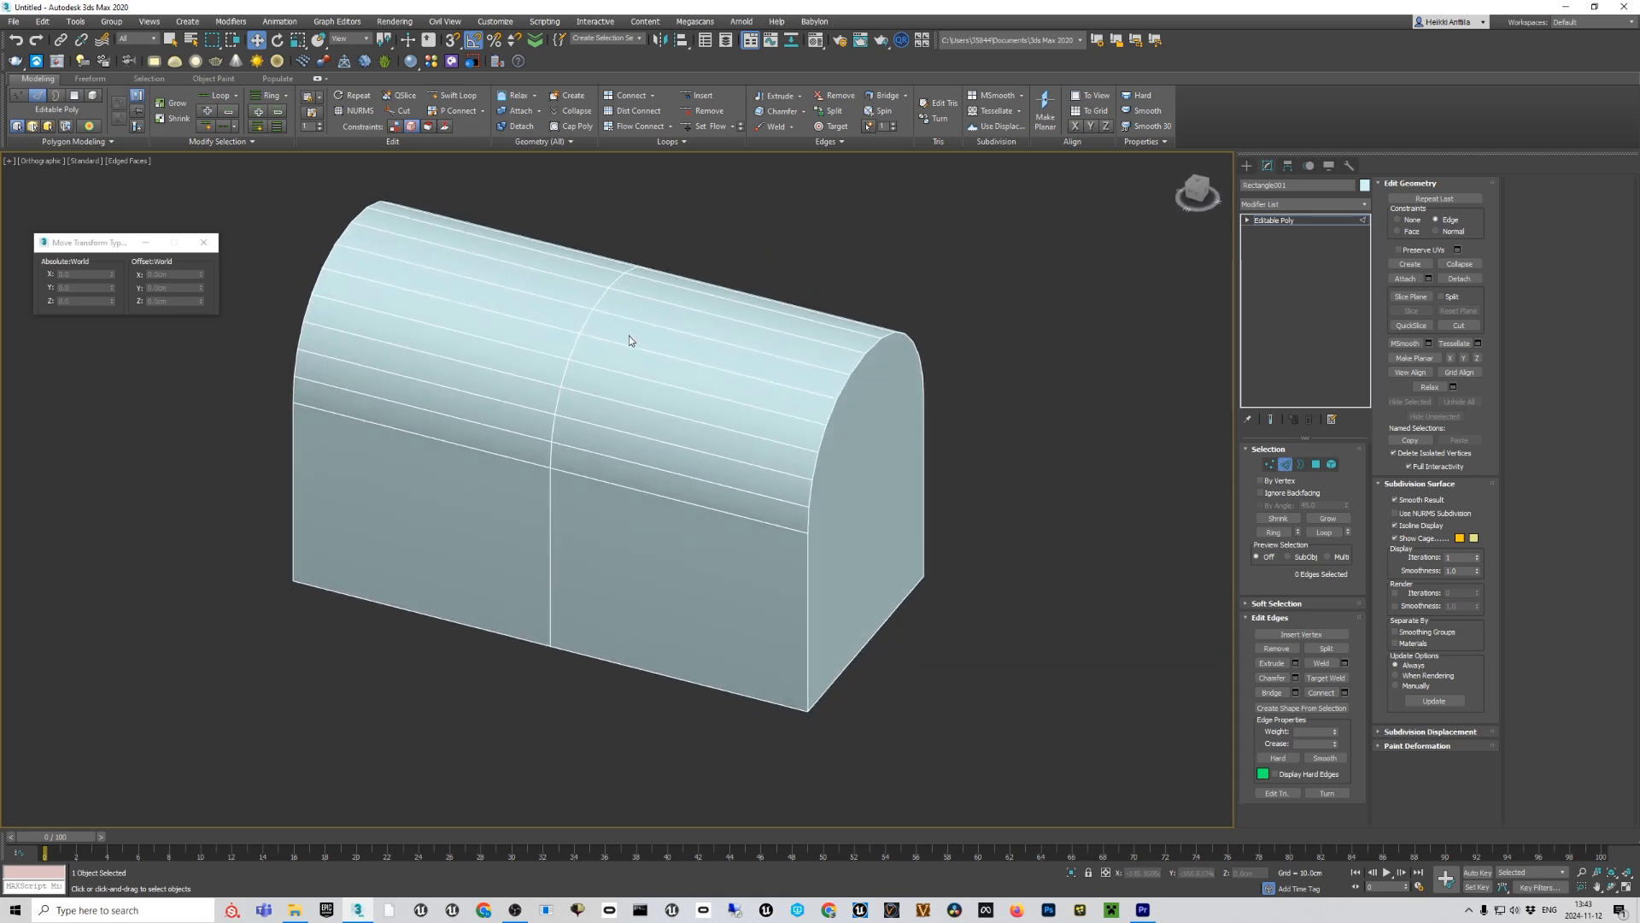
middle_drag(630, 341, 655, 376)
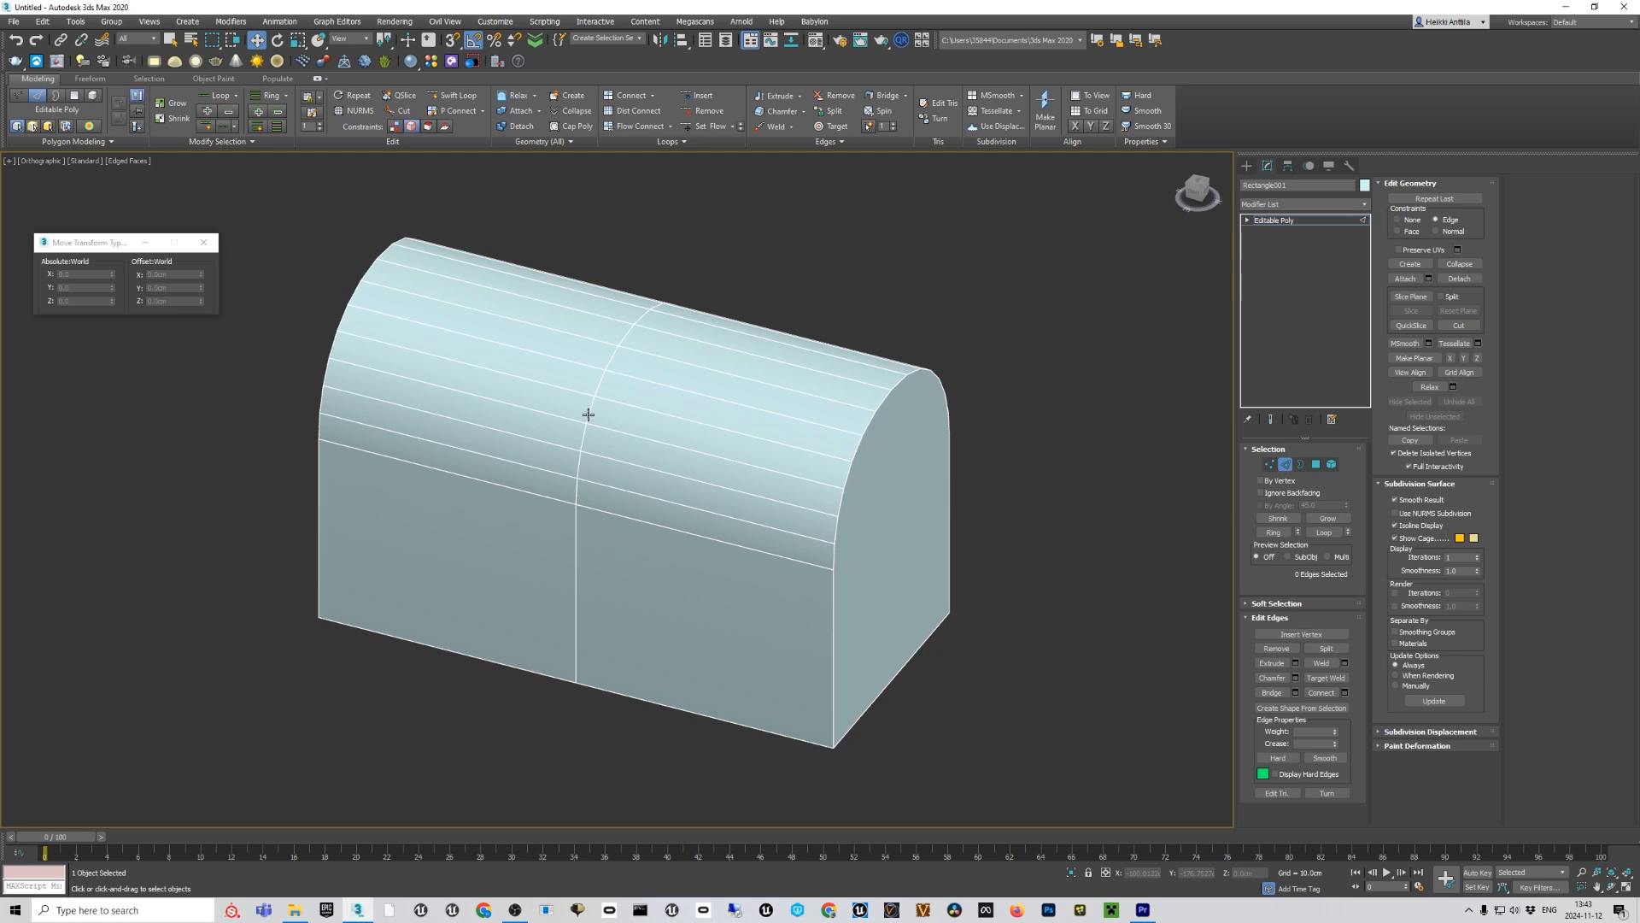
click(588, 414)
double_click(589, 415)
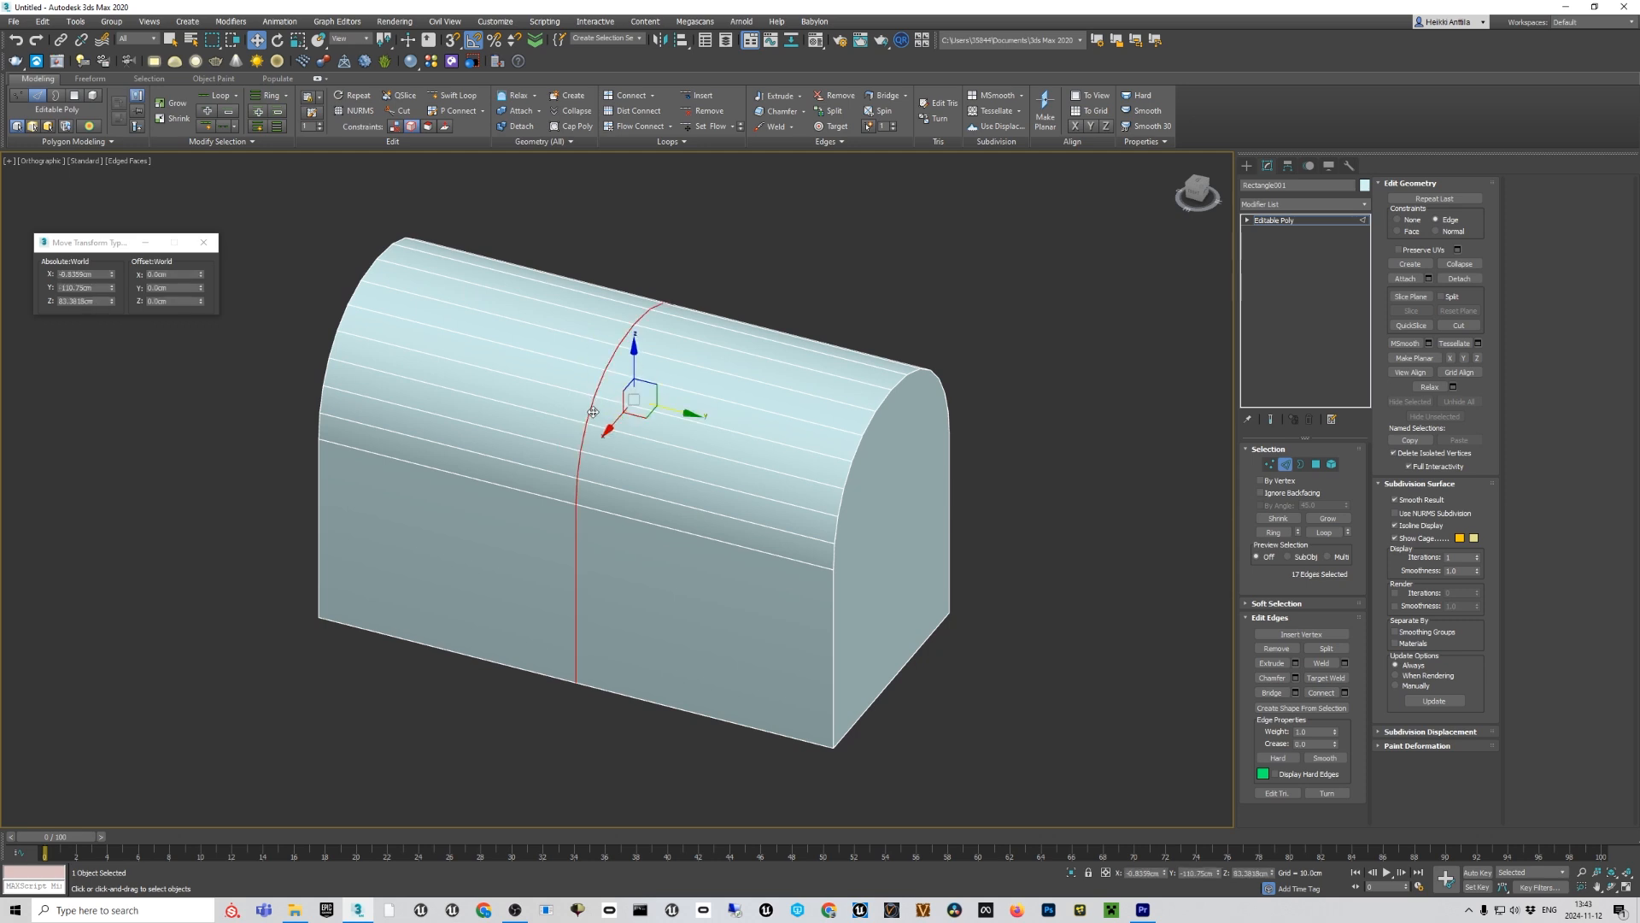
key(4)
alt+middle_drag(596, 417, 683, 500)
click(1286, 464)
click(663, 455)
double_click(663, 464)
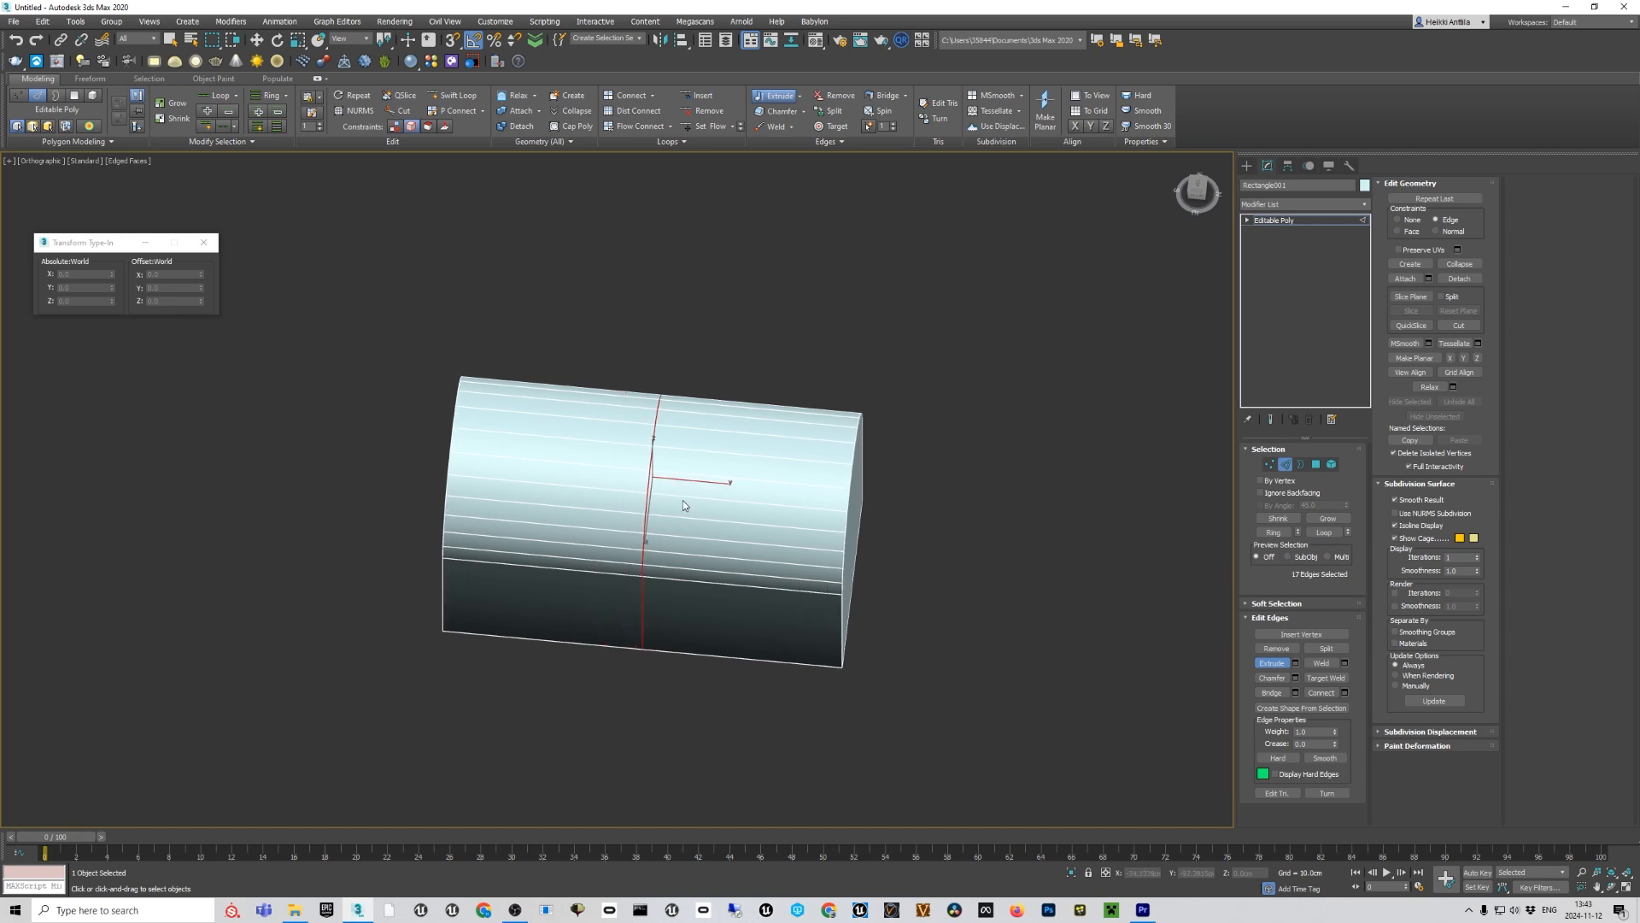
Rotate the middle edge loop so it runs diagonally across the arched surface, and set the edit constraint to None.
key(e)
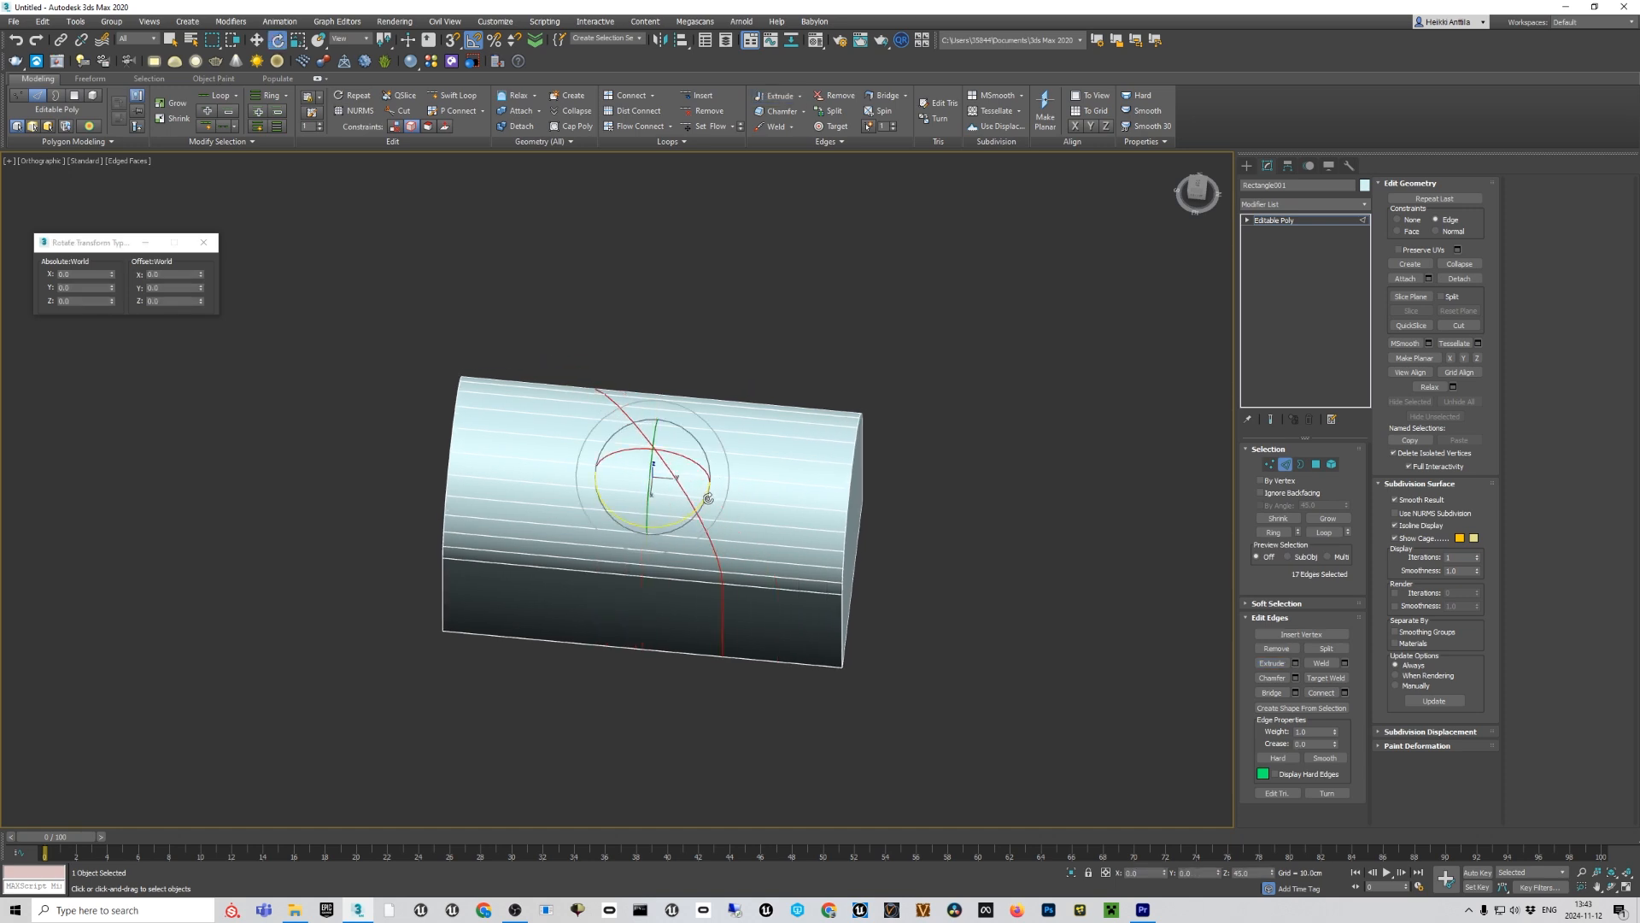
alt+middle_drag(820, 555, 945, 601)
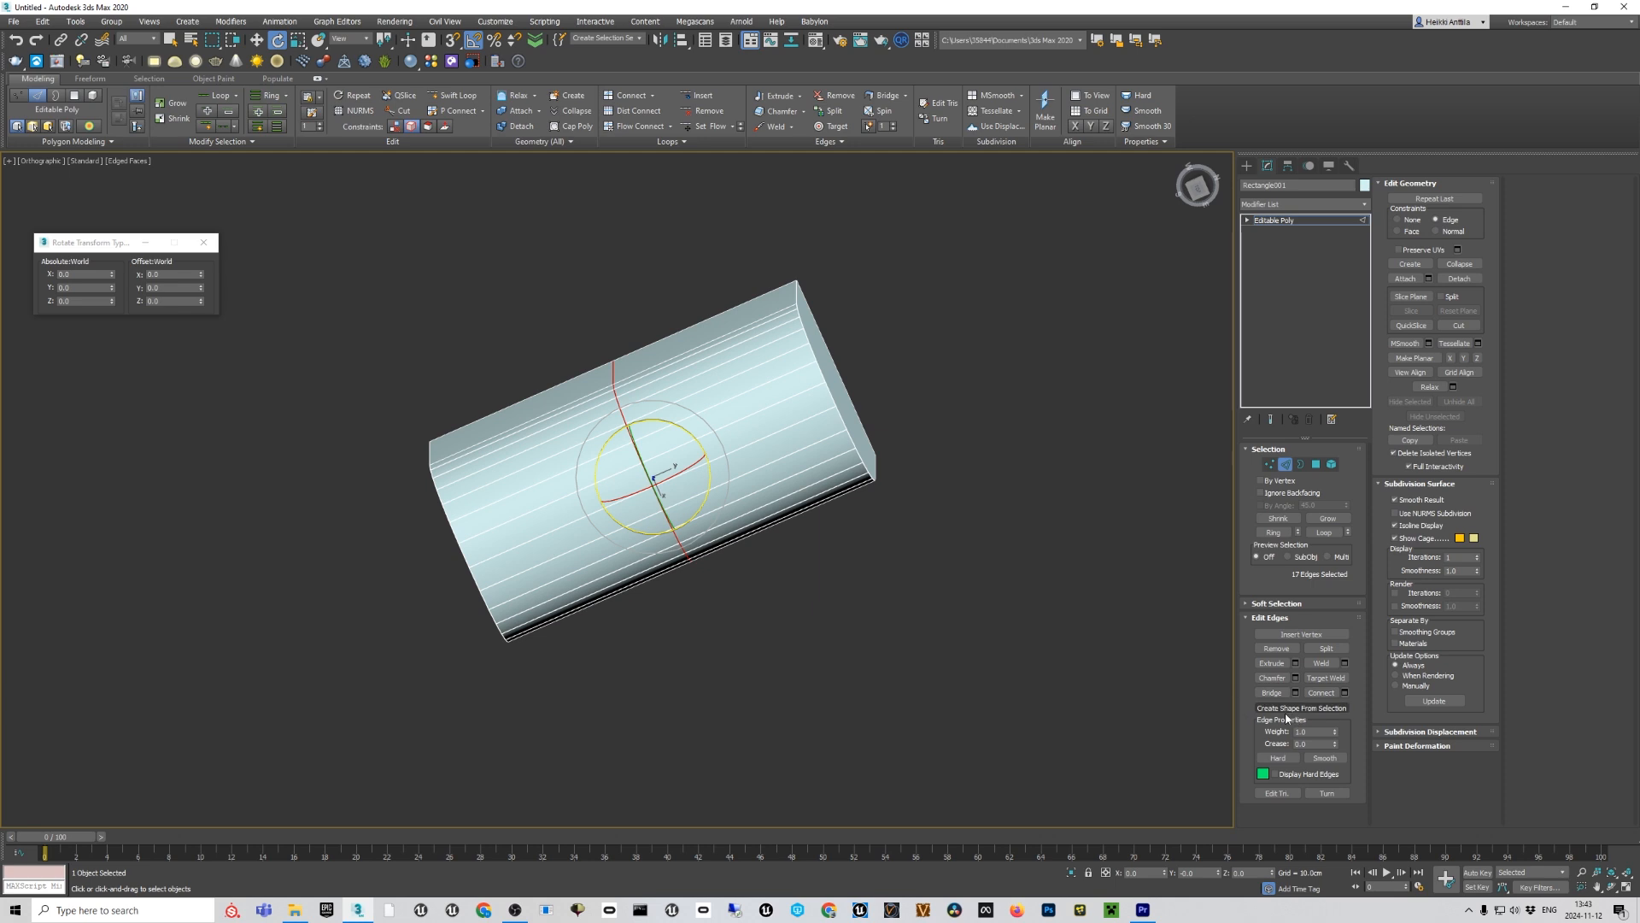
drag(702, 495, 660, 474)
key(shift+x)
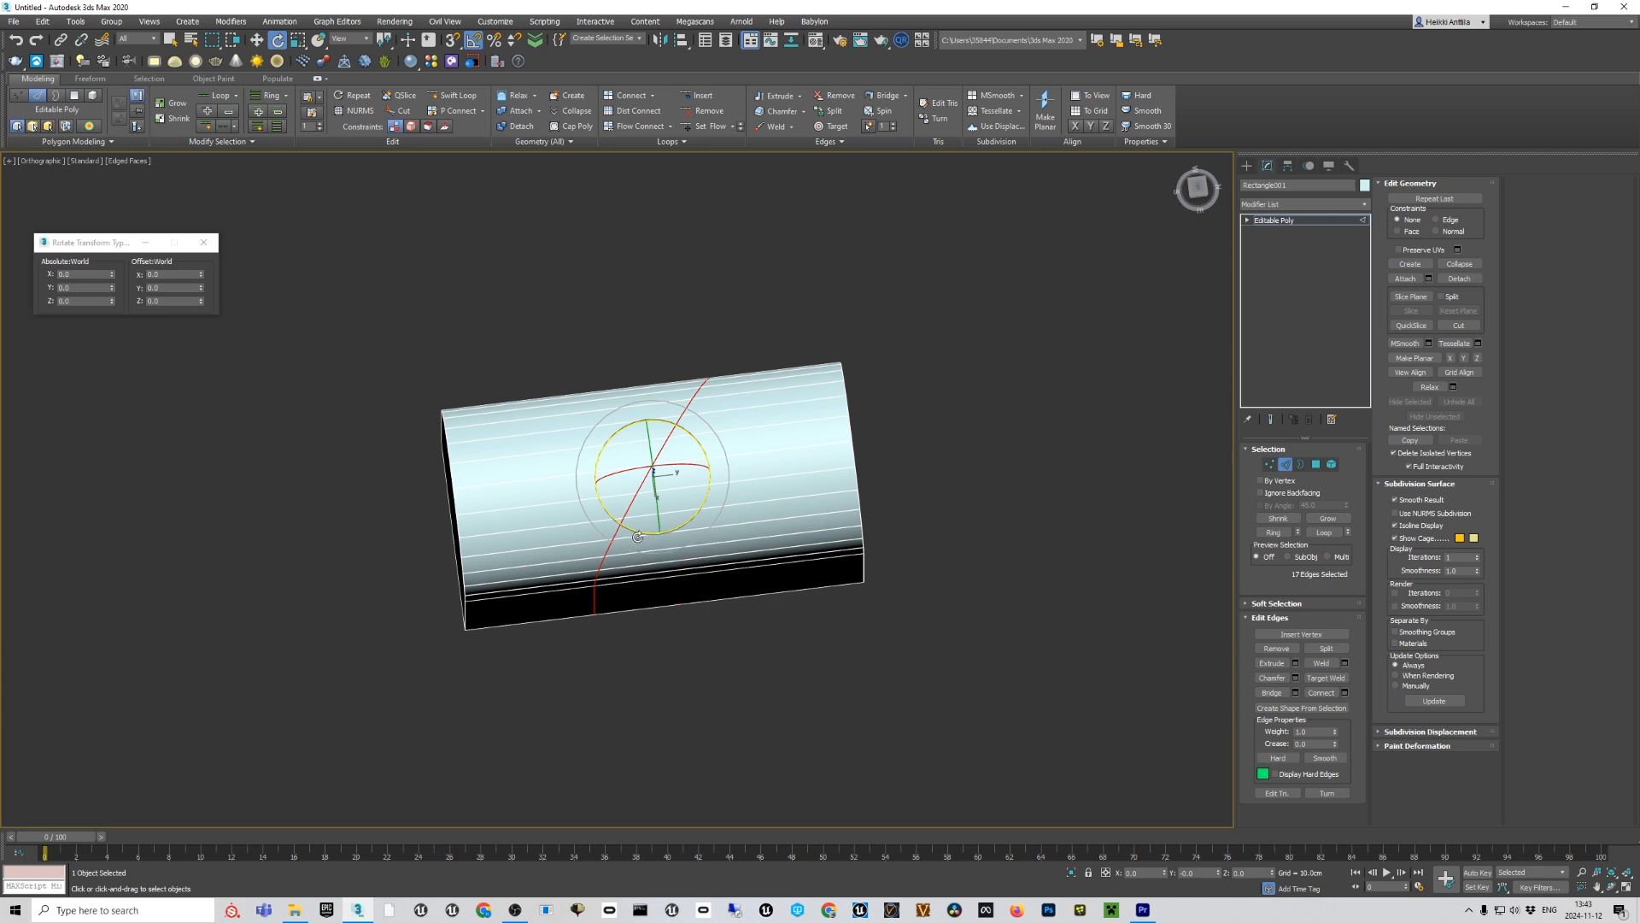
Chamfer the diagonal edge loop into two parallel loops and inspect the resulting band from several sides.
key(ctrl+shift+c)
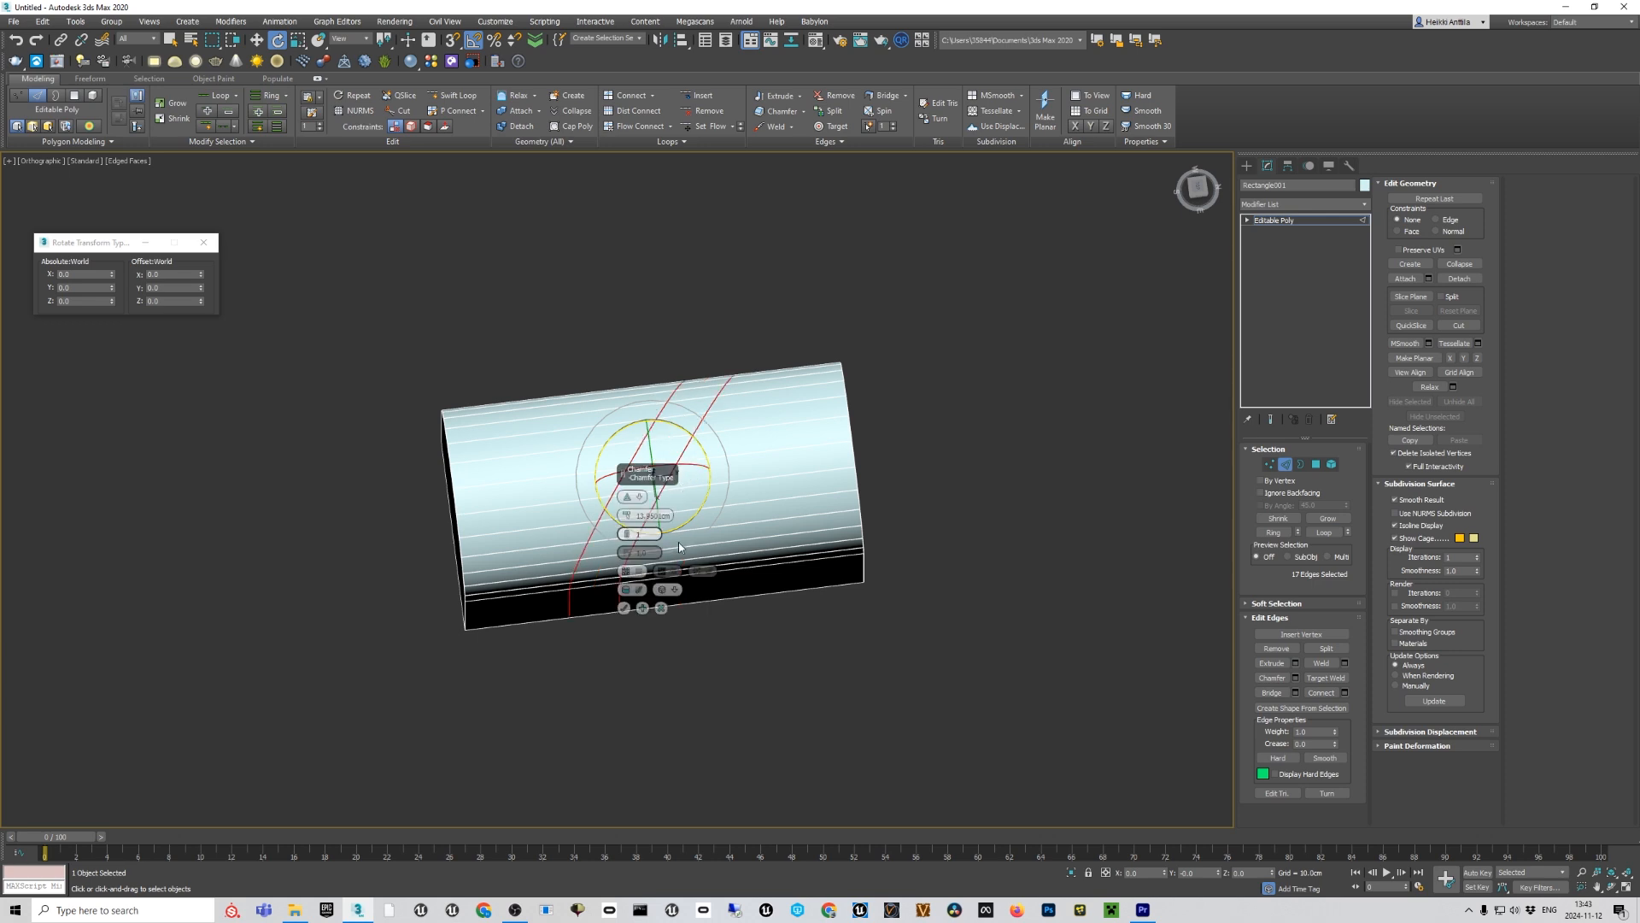
click(660, 608)
alt+middle_drag(675, 561, 664, 570)
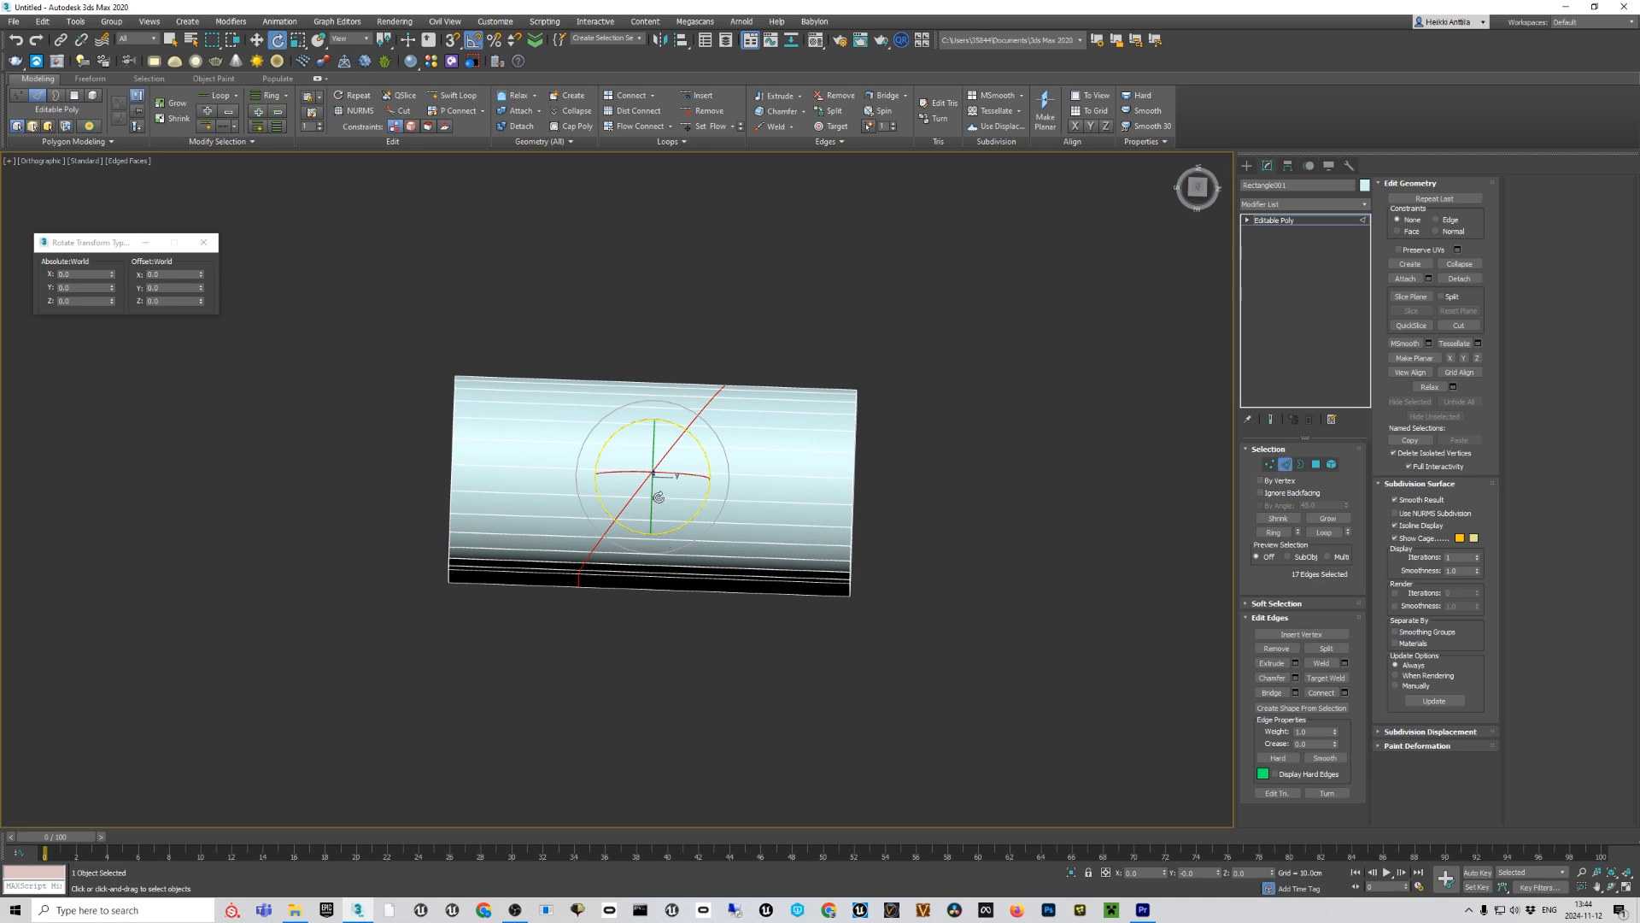
scroll(659, 497, up, 5)
ctrl+double_click(641, 585)
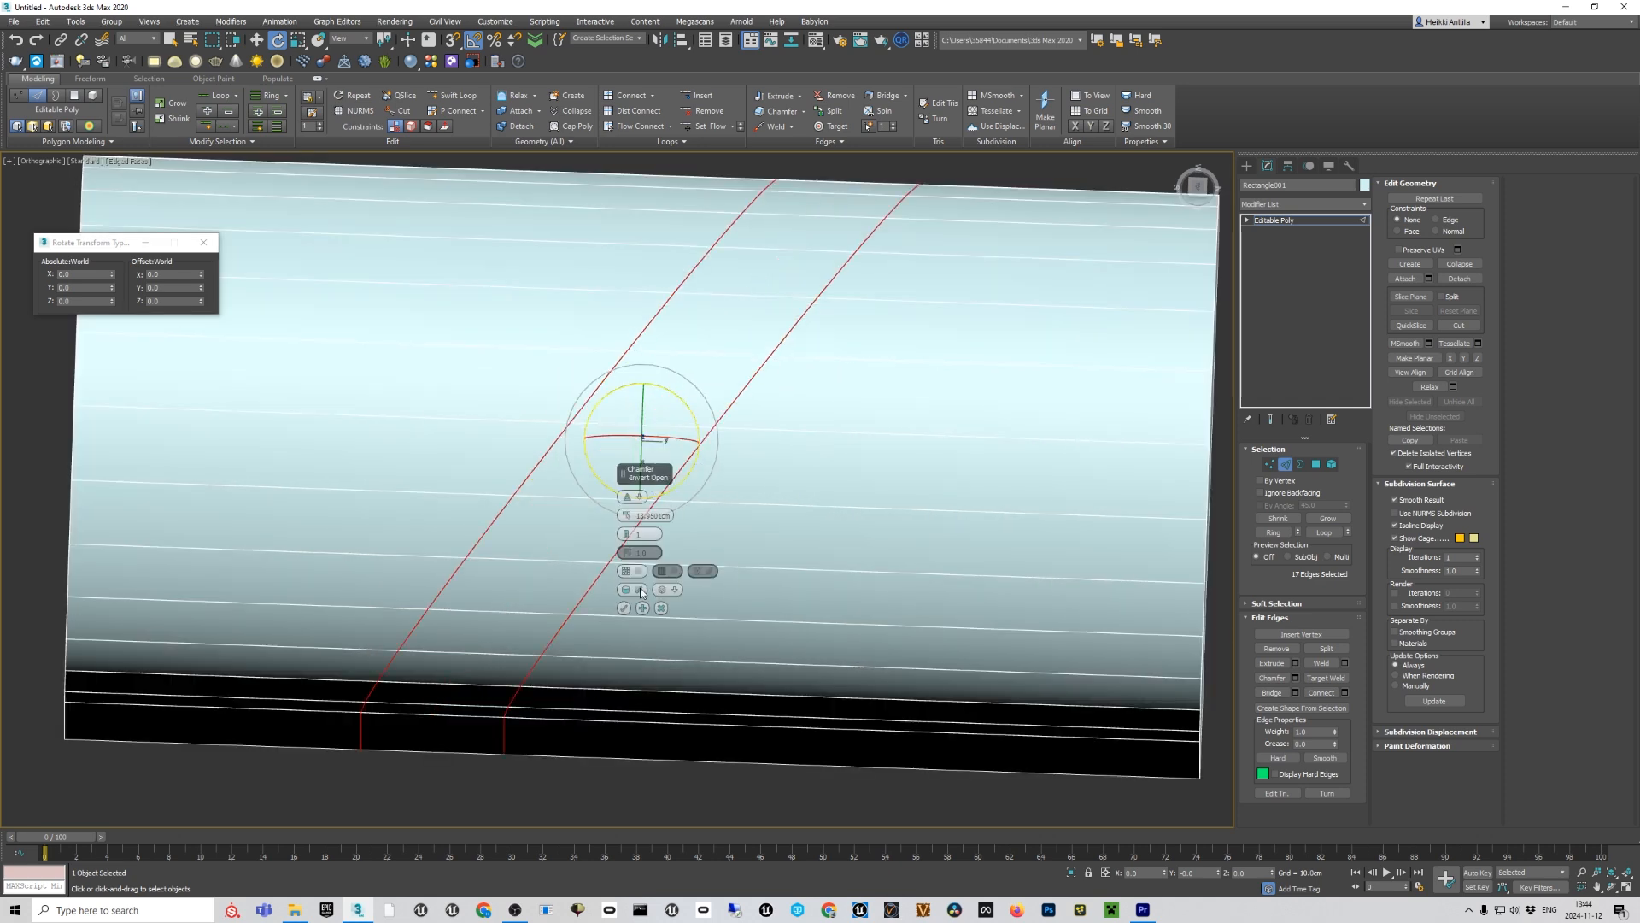
scroll(655, 539, down, 5)
alt+middle_drag(655, 538, 600, 612)
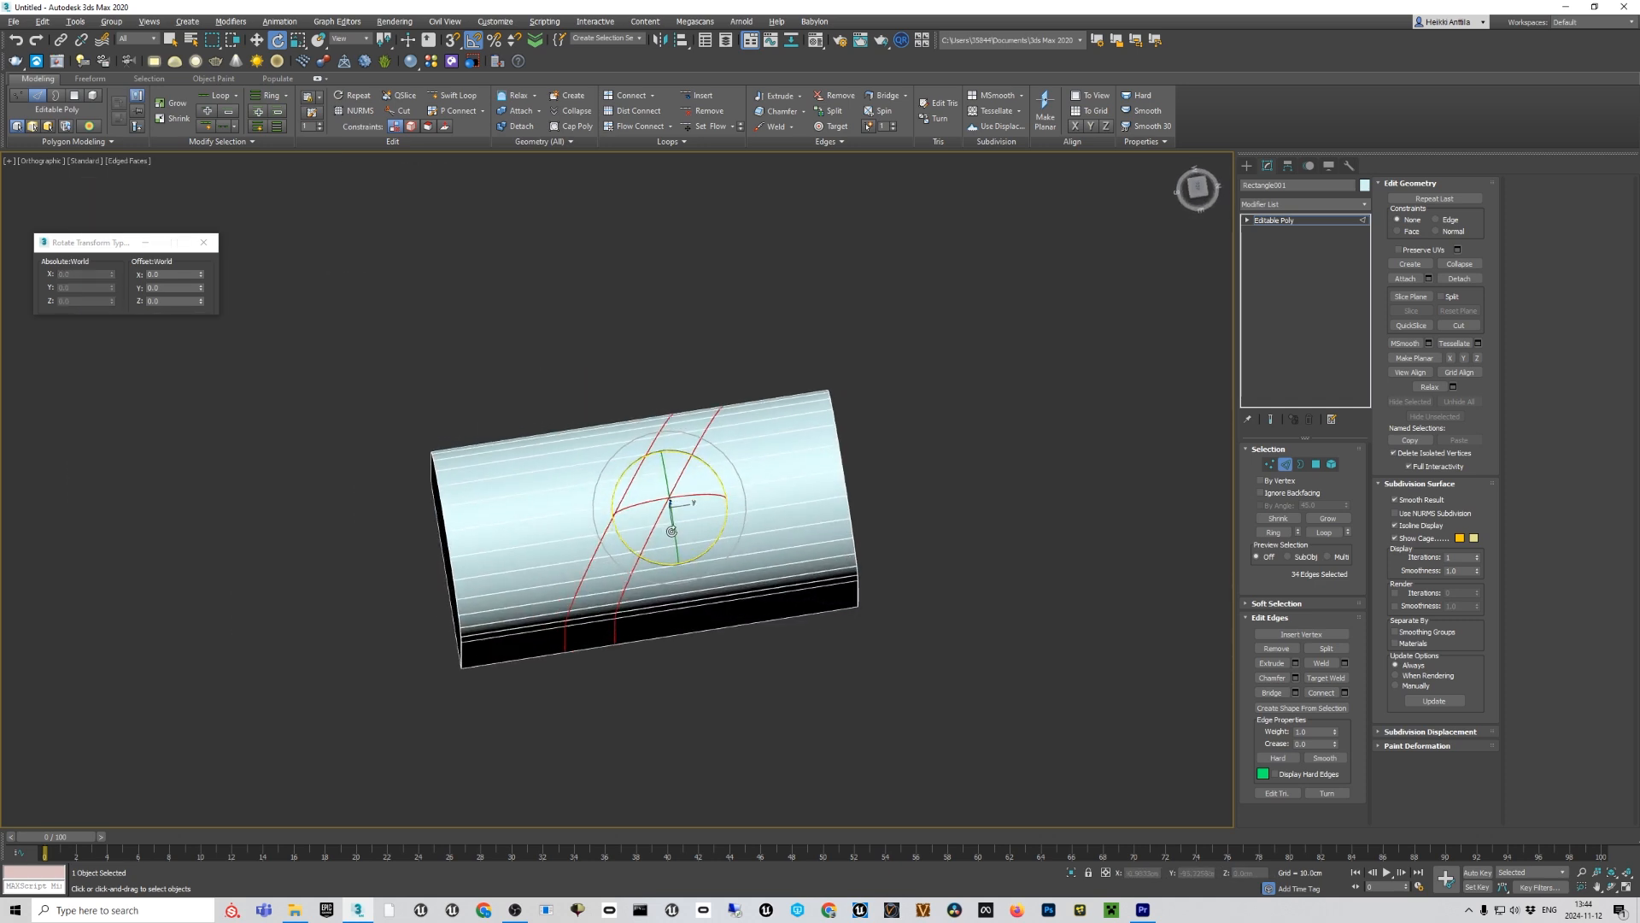
alt+middle_drag(655, 502, 611, 629)
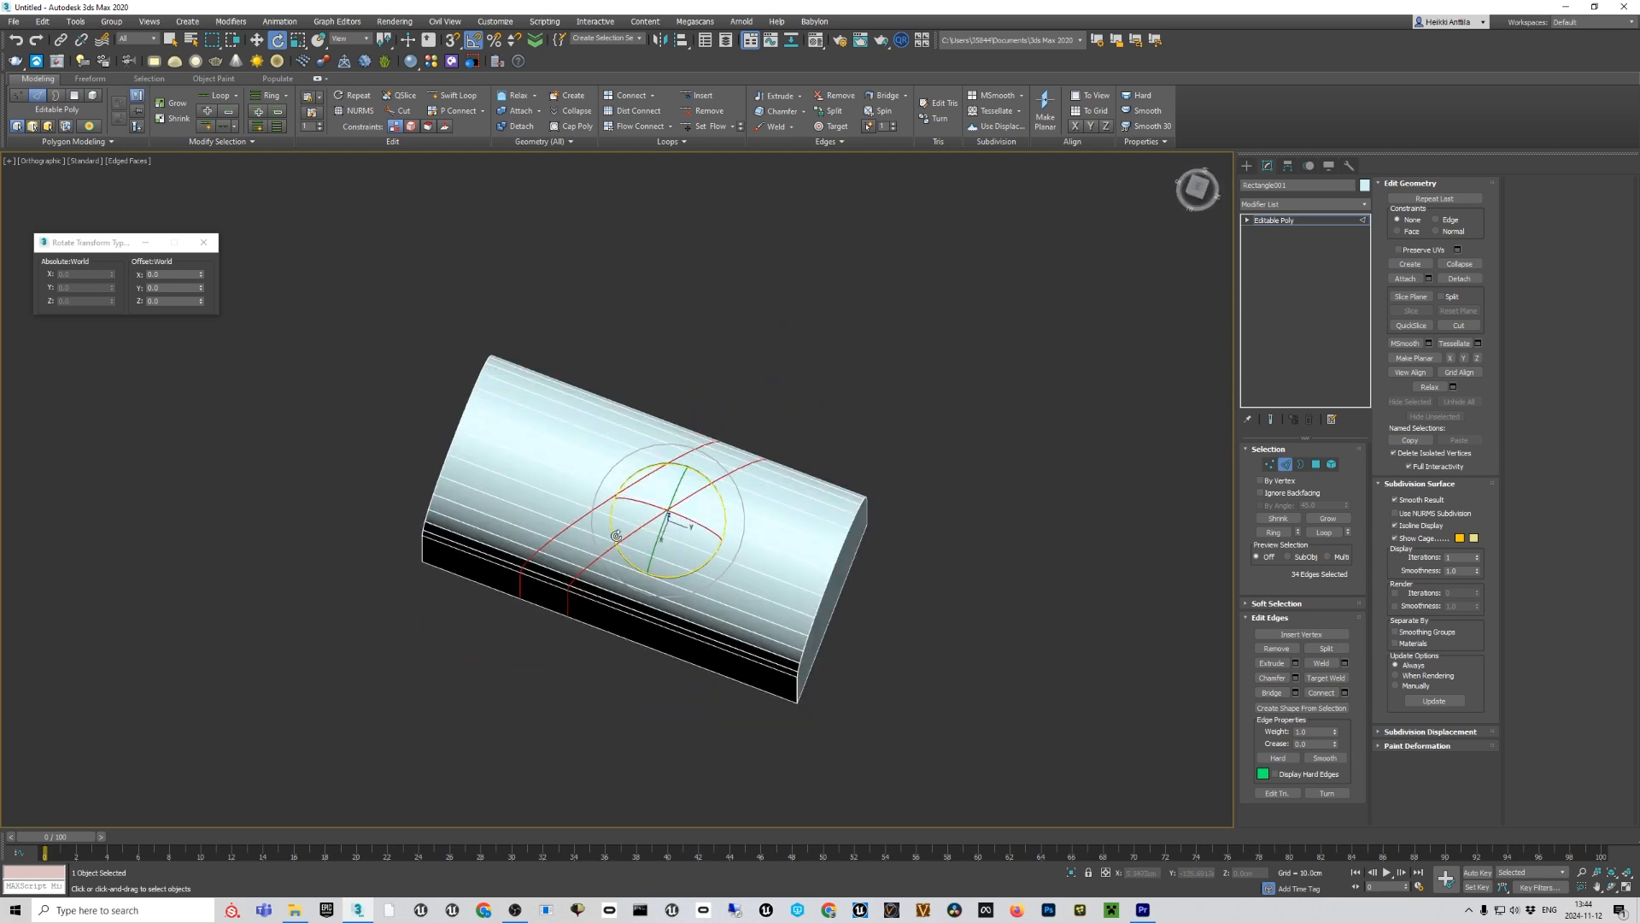
alt+middle_drag(782, 446, 650, 521)
scroll(610, 548, up, 4)
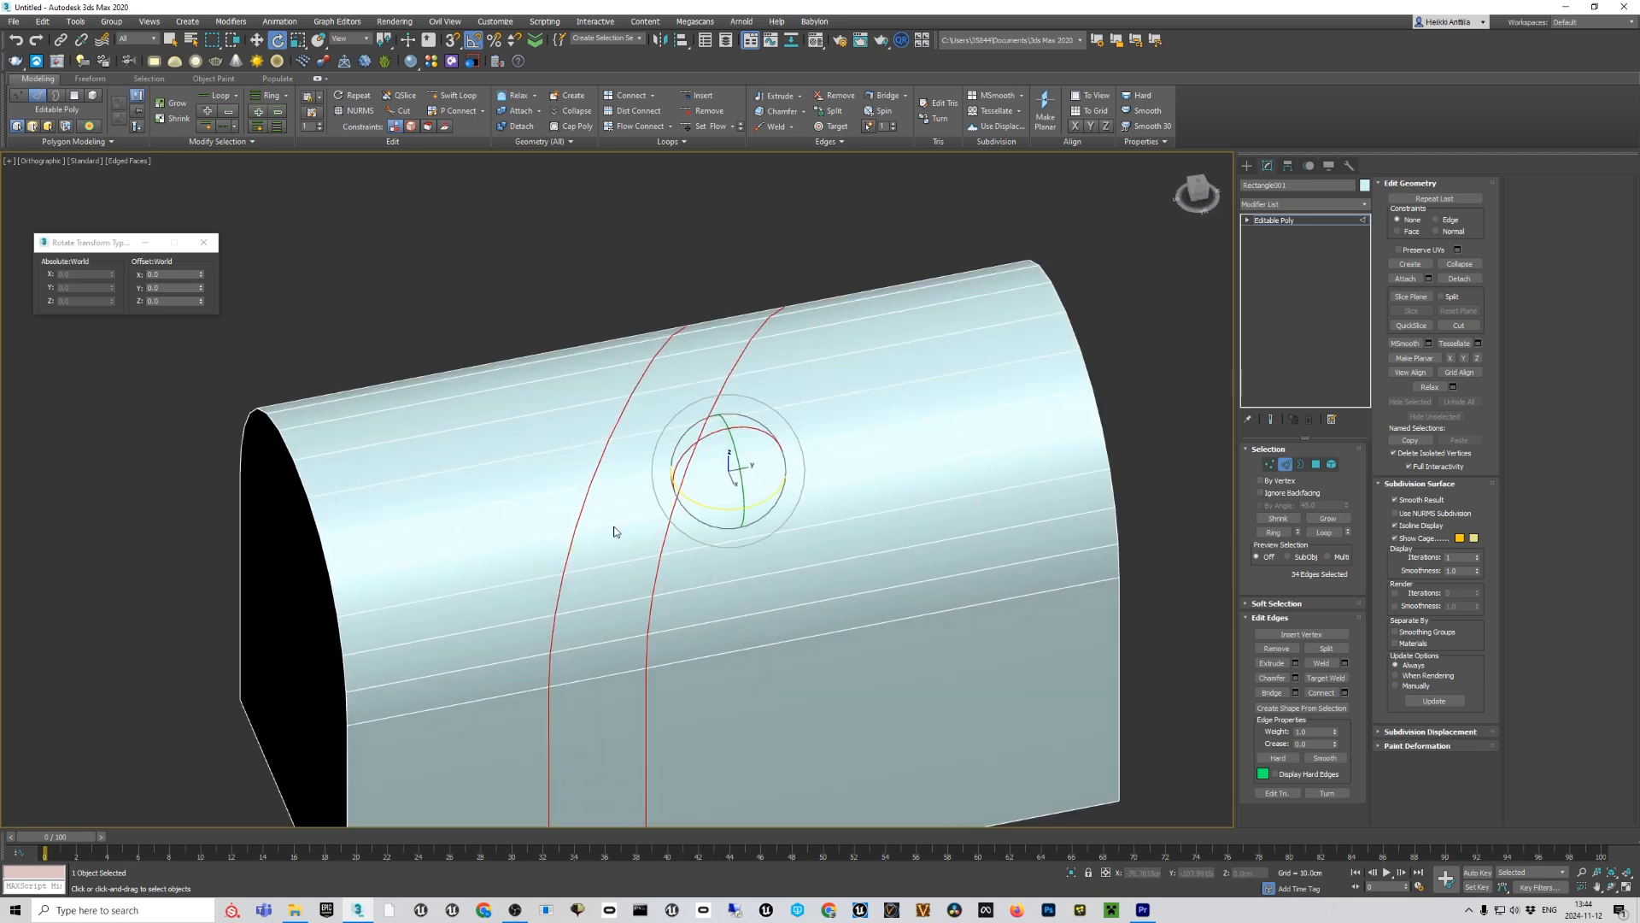
scroll(609, 532, down, 4)
alt+middle_drag(596, 531, 630, 530)
Undo the chamfer and the rotation of the middle edge loop.
key(ctrl+z)
key(ctrl+z)
key(ctrl+z)
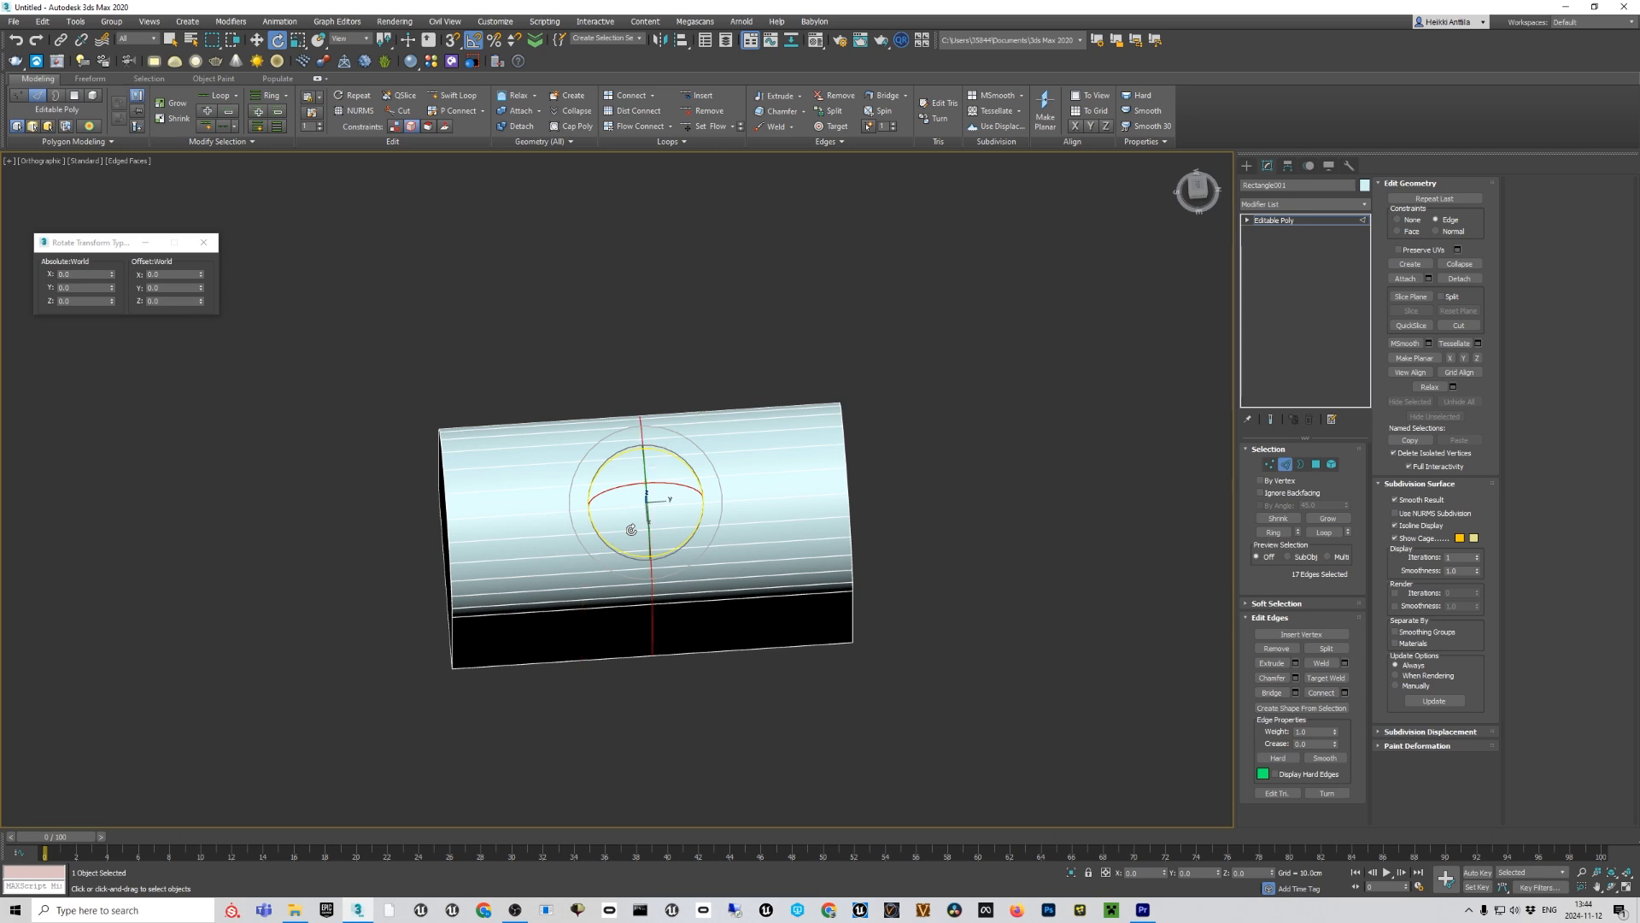
Deselect the loop's edge on the mesh underside, create a shape from the remaining edges, and leave edge editing.
alt+middle_drag(713, 615, 649, 658)
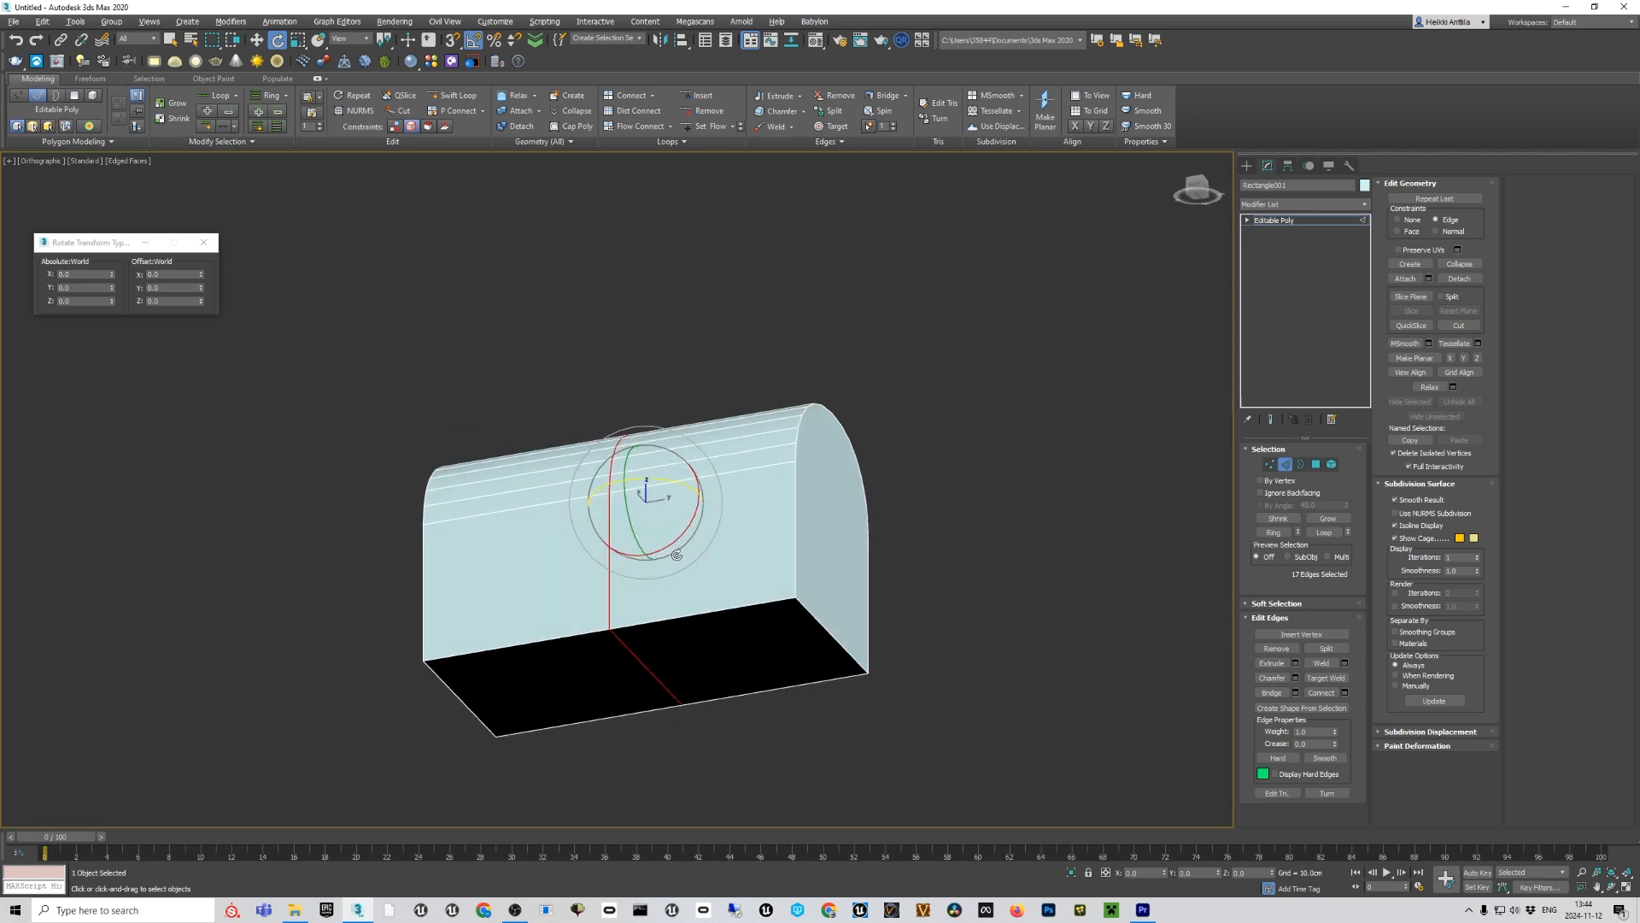
alt+click(638, 662)
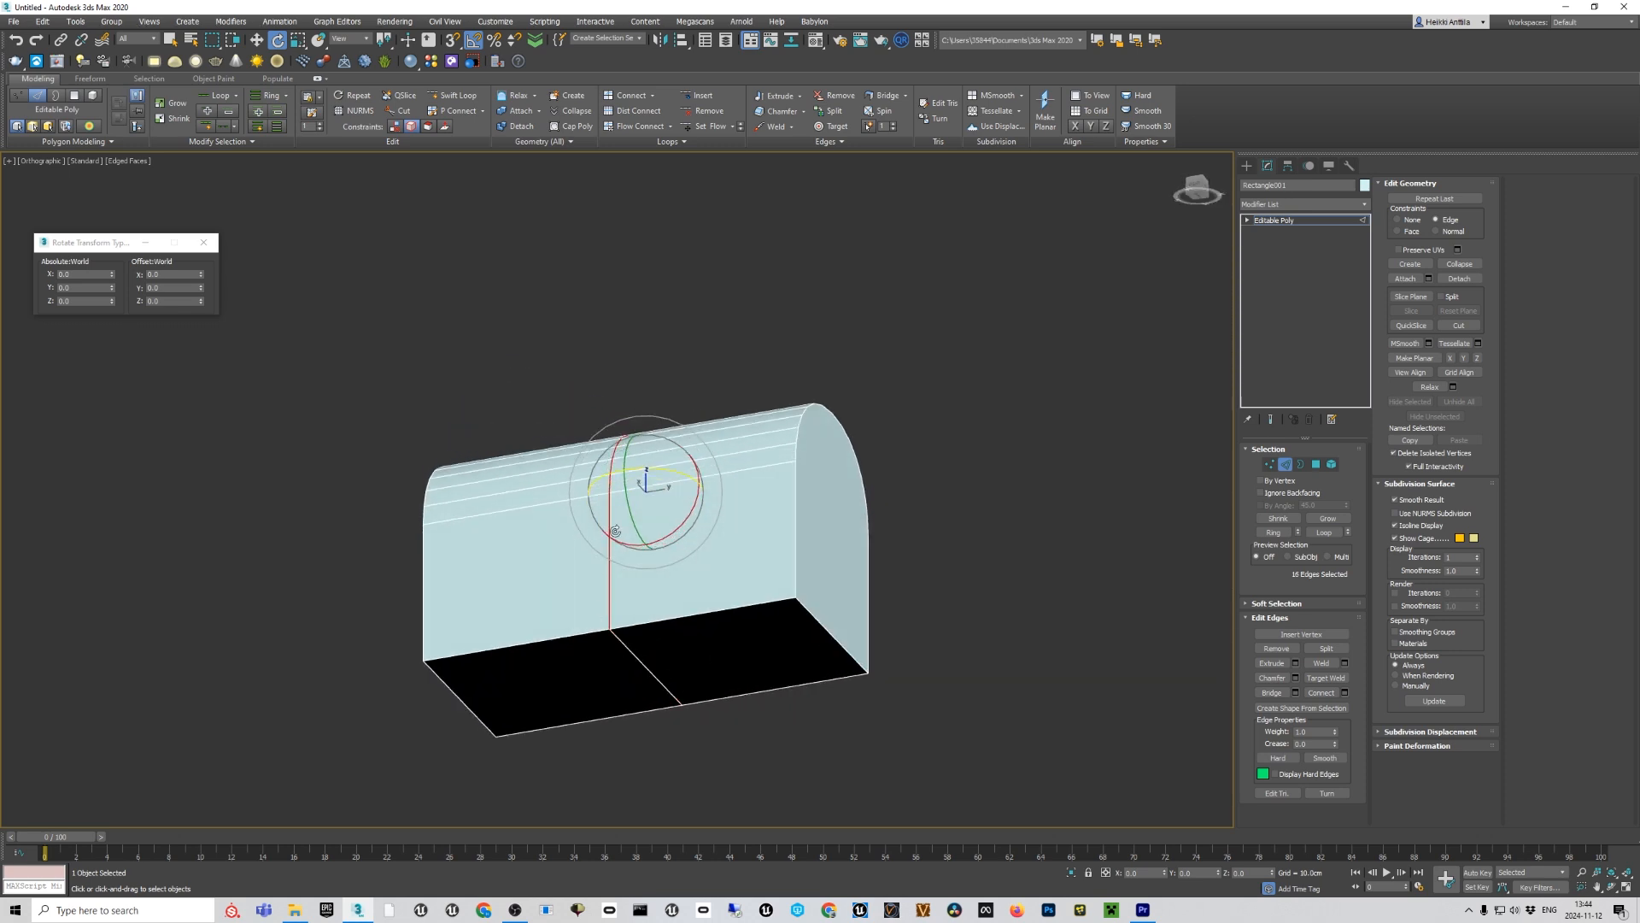
mouse_move(751, 539)
alt+middle_down()
mouse_move(623, 586)
mouse_move(733, 603)
mouse_move(750, 547)
alt+middle_up()
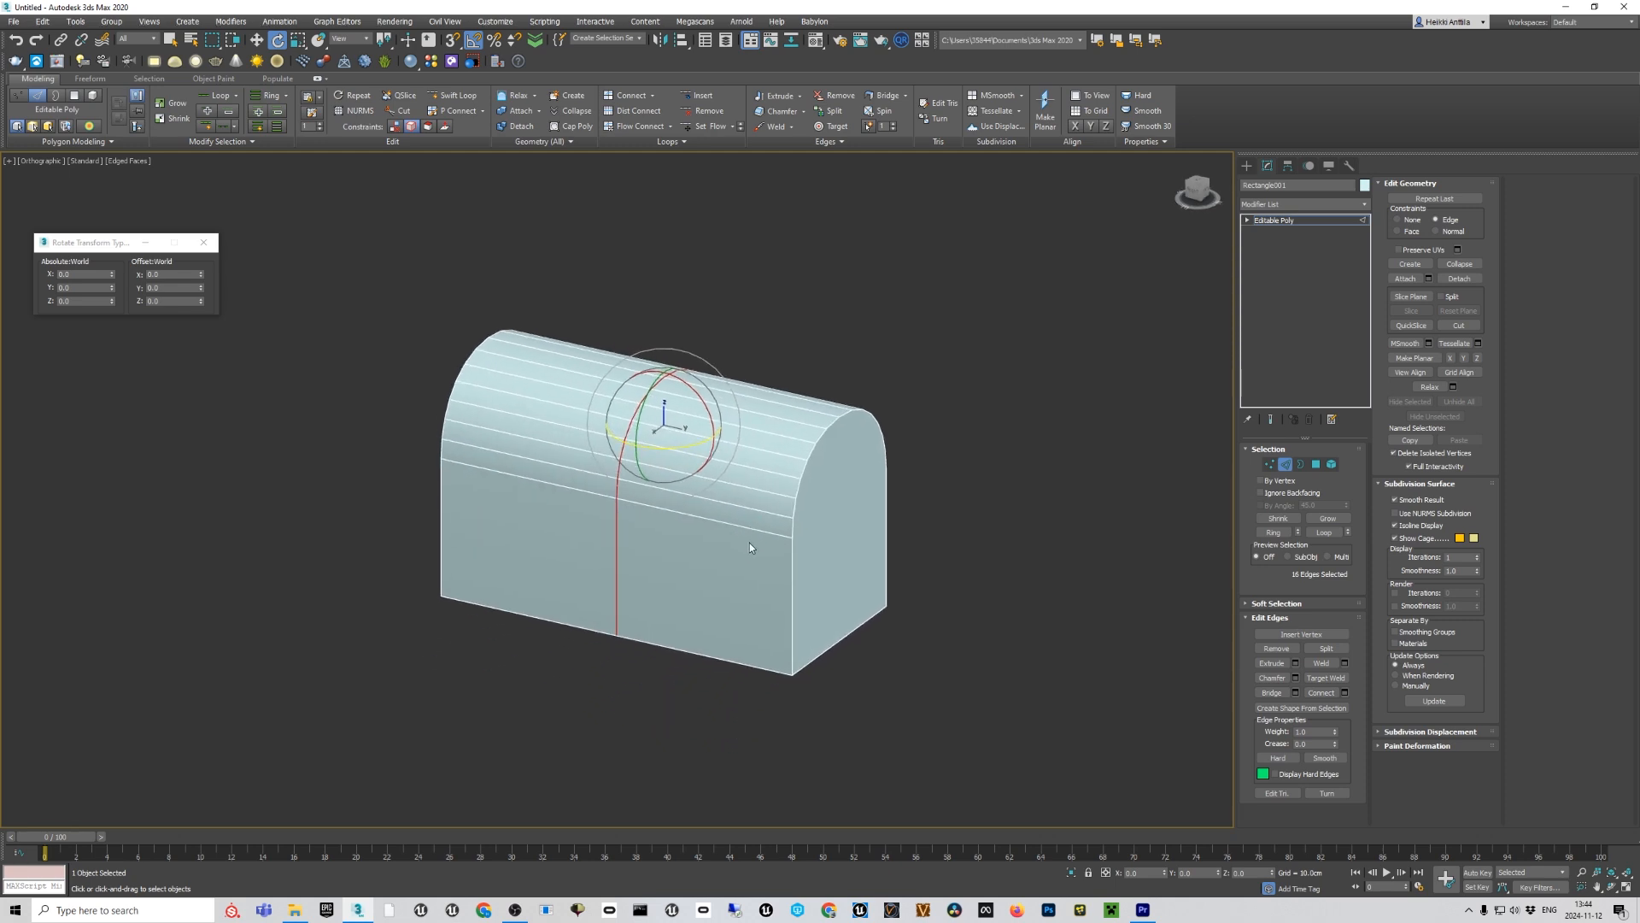
click(1290, 708)
click(806, 479)
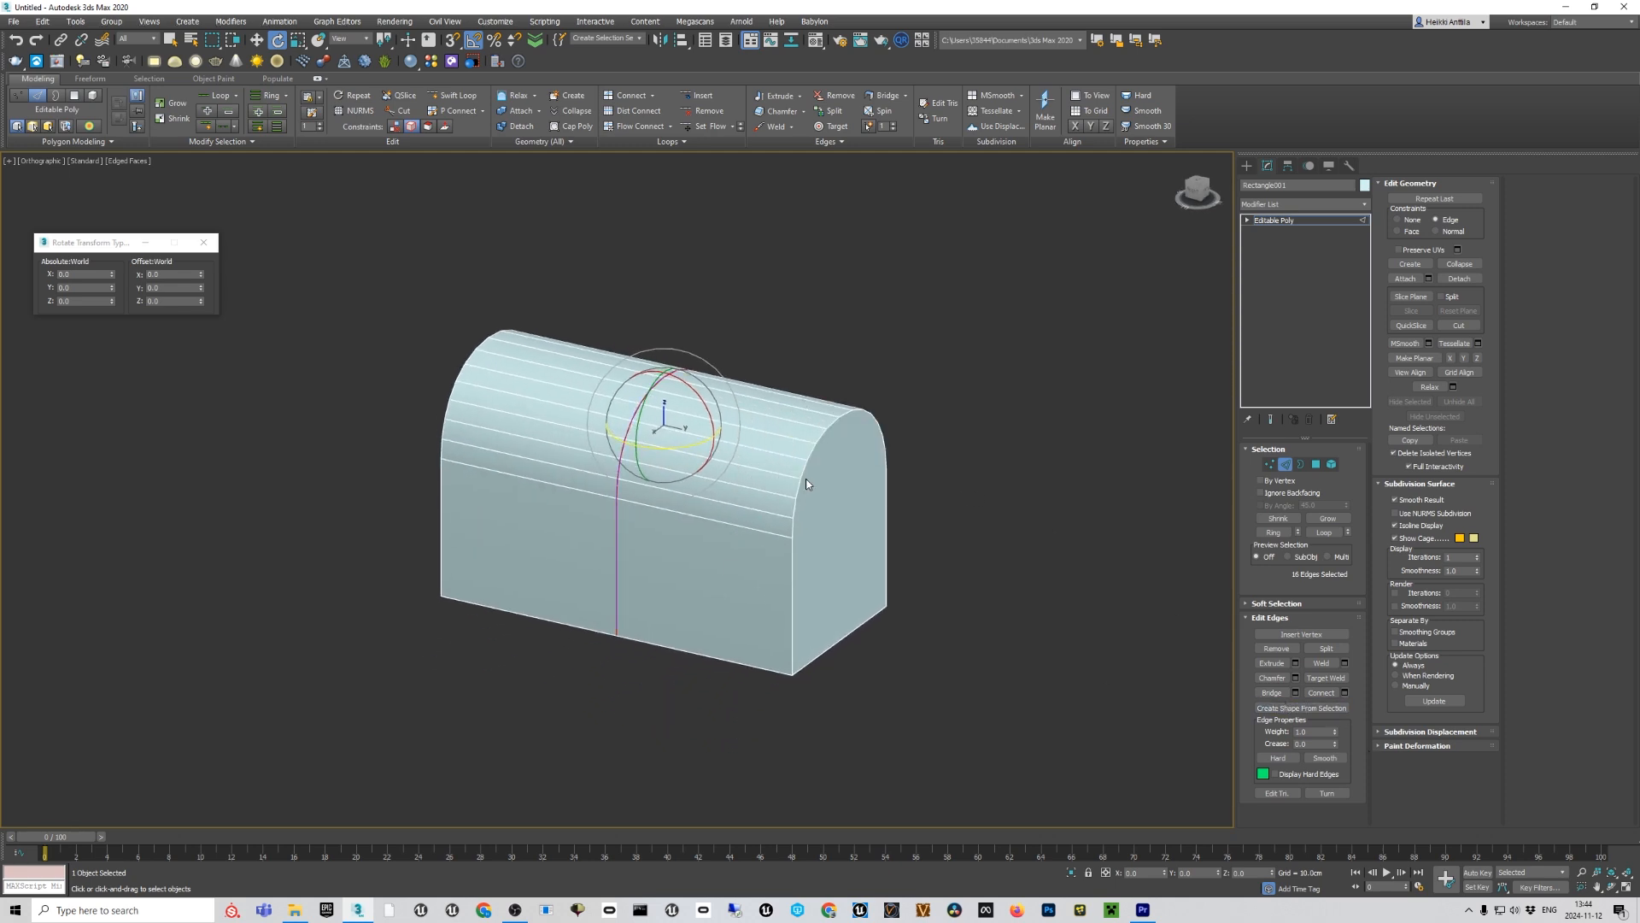
click(1287, 471)
click(1077, 476)
Move the extracted arch spline clear of the mesh to check it, then undo the move and deselect it.
scroll(665, 440, up, 10)
click(516, 397)
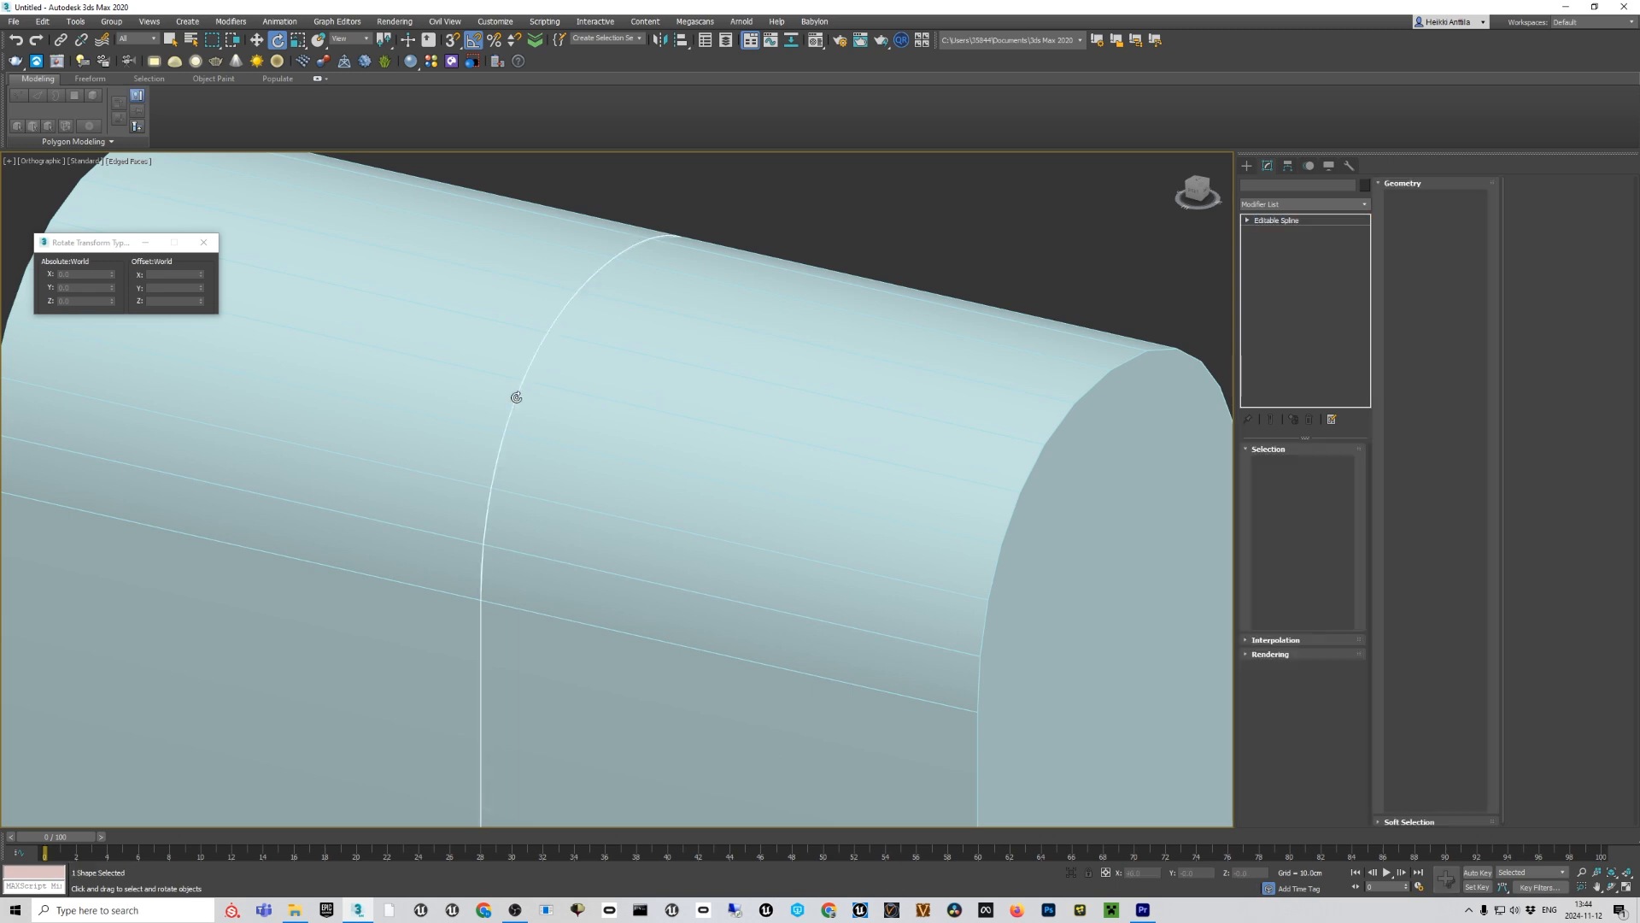
scroll(517, 395, down, 10)
key(w)
drag(758, 590, 1105, 648)
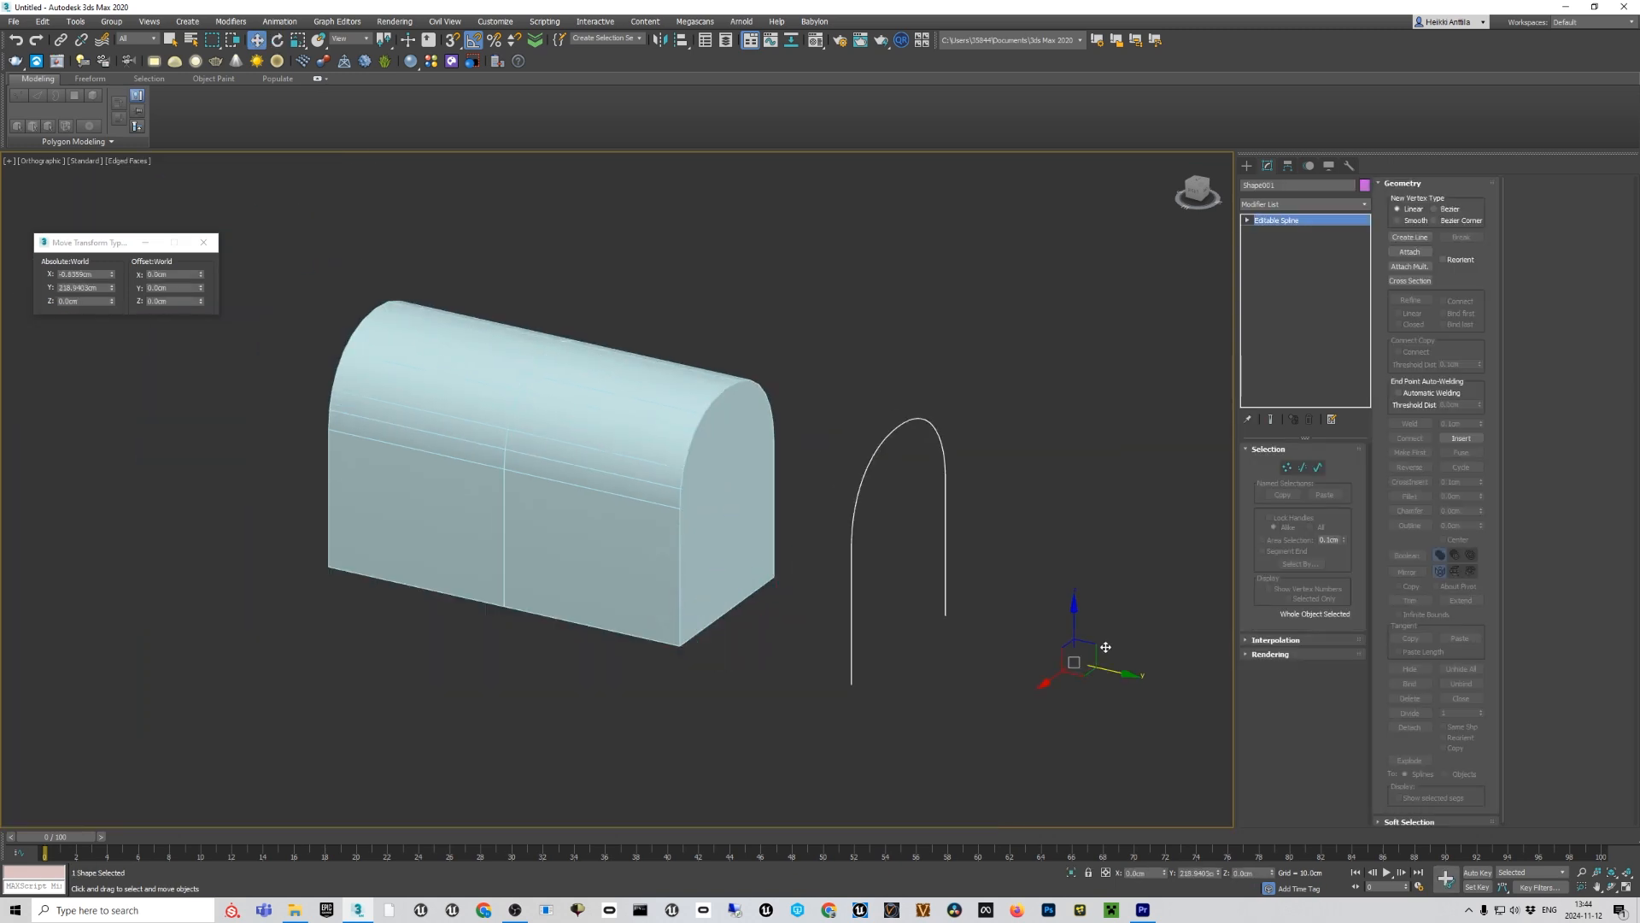
key(ctrl+z)
alt+middle_drag(873, 525, 861, 582)
click(870, 583)
middle_drag(654, 568, 864, 517)
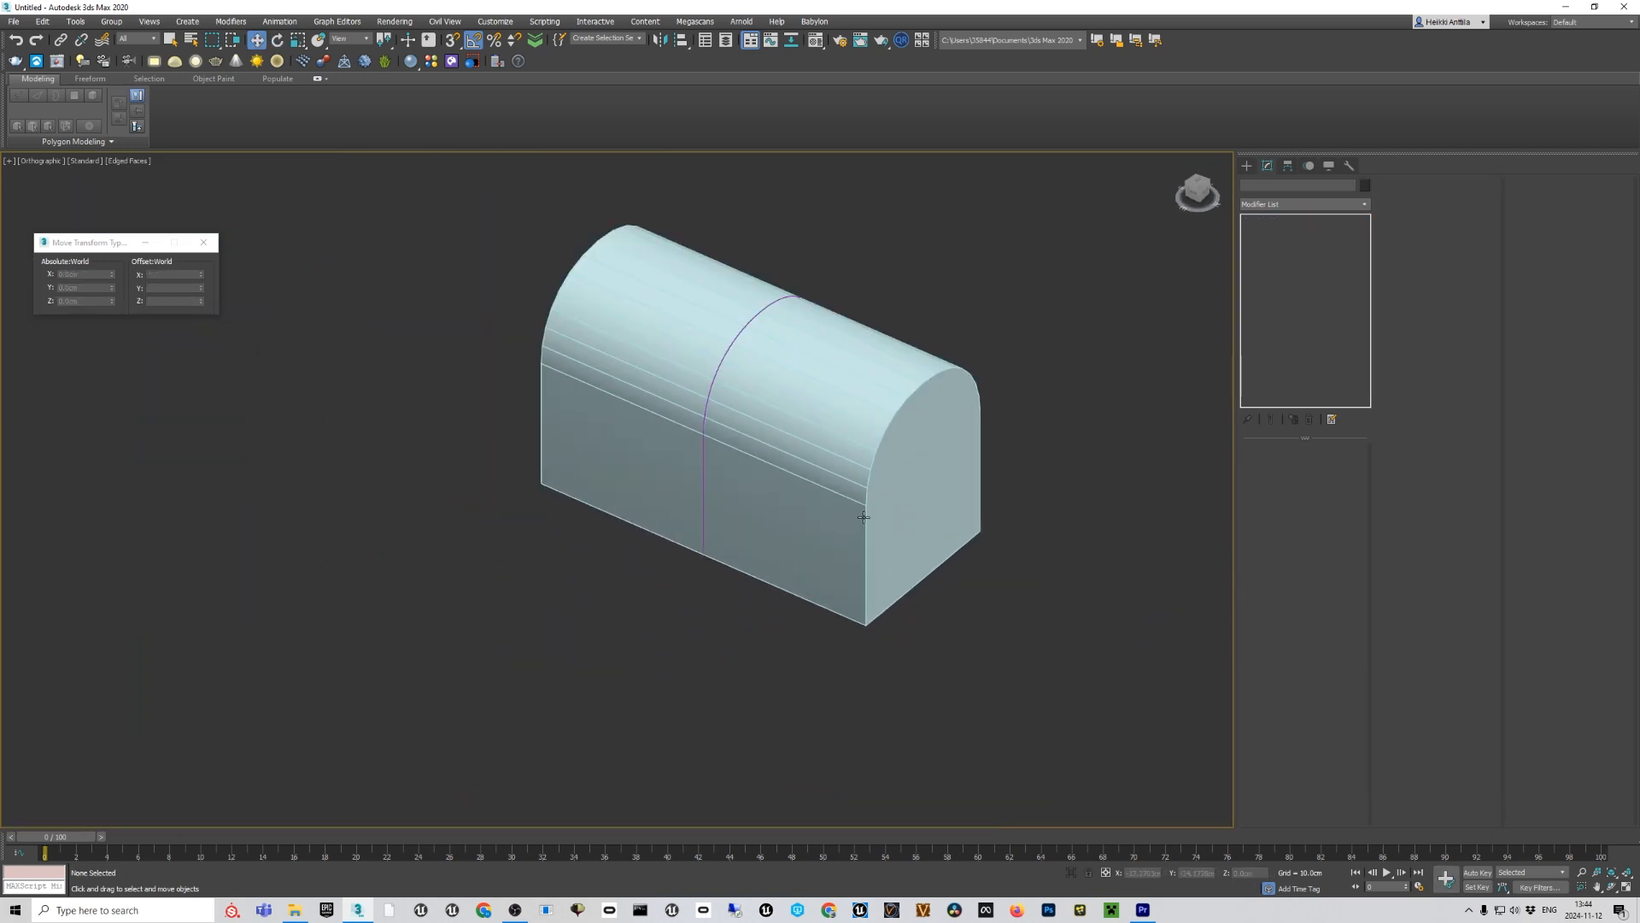
Create a thin flat box about 380 cm long and 21 cm wide beside the mesh and move it farther away along X.
click(1247, 165)
click(1277, 242)
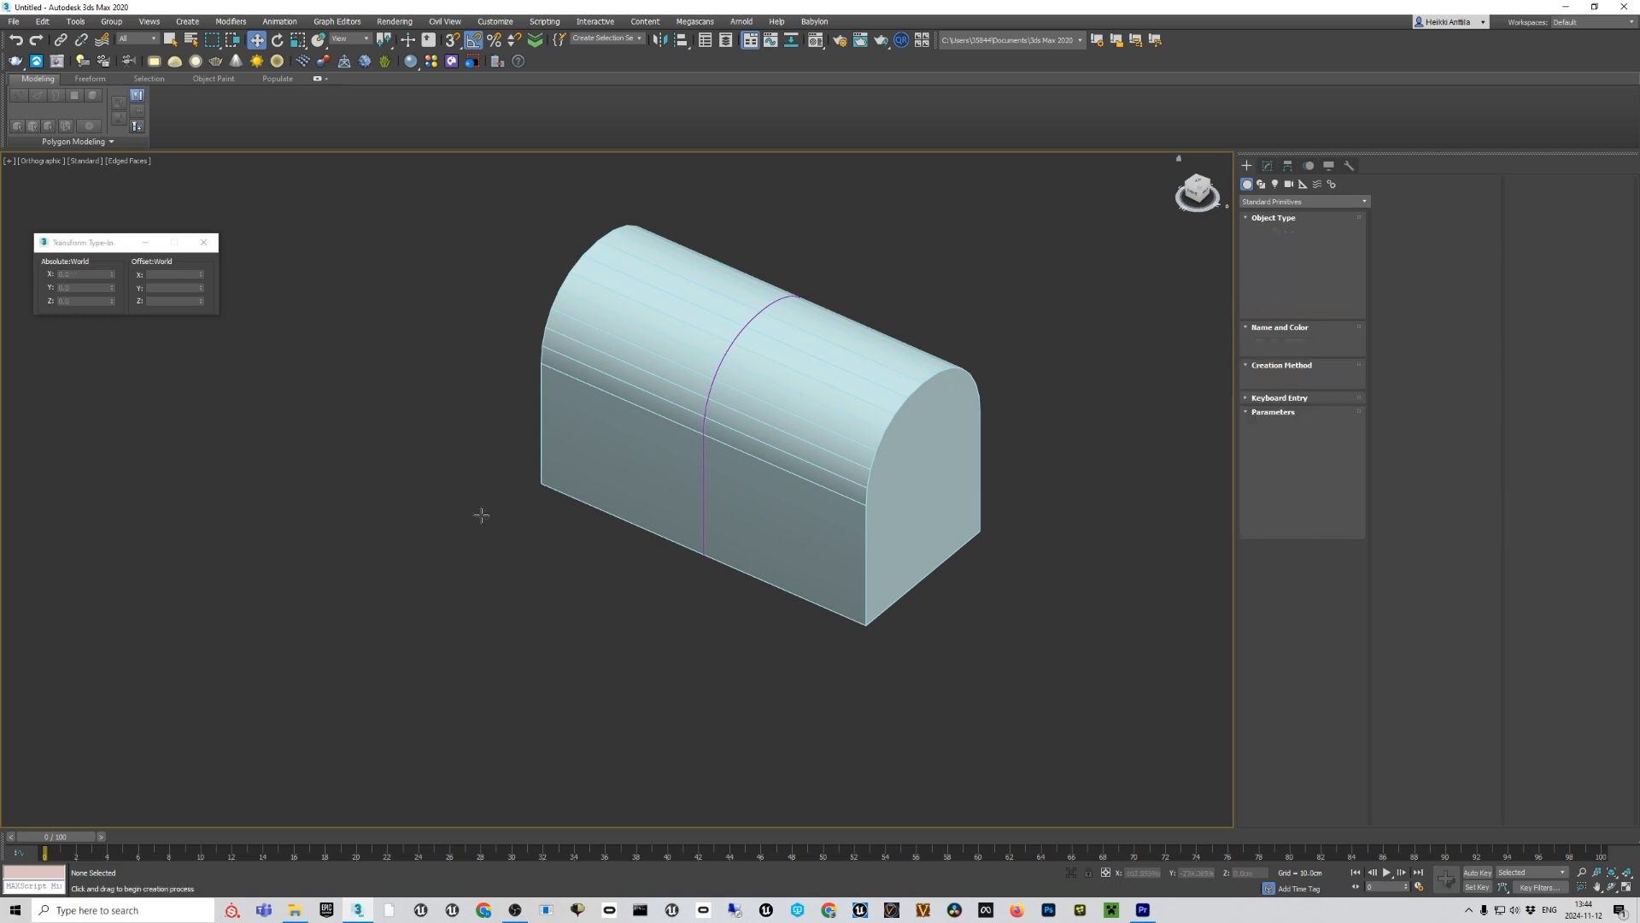
drag(457, 536, 974, 760)
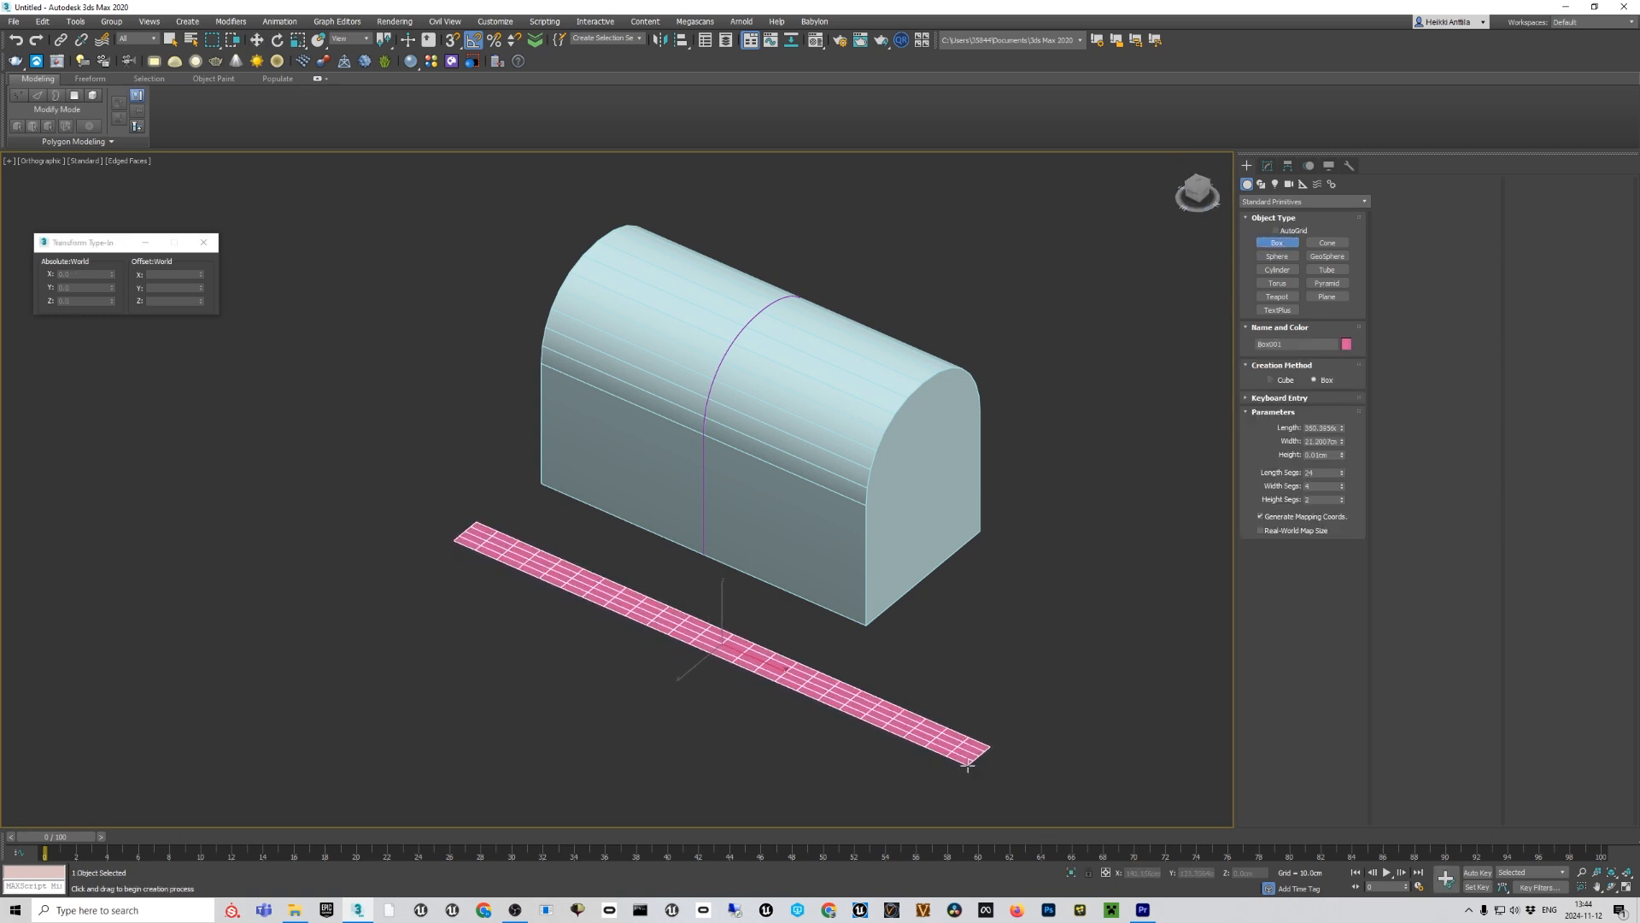
click(967, 760)
key(w)
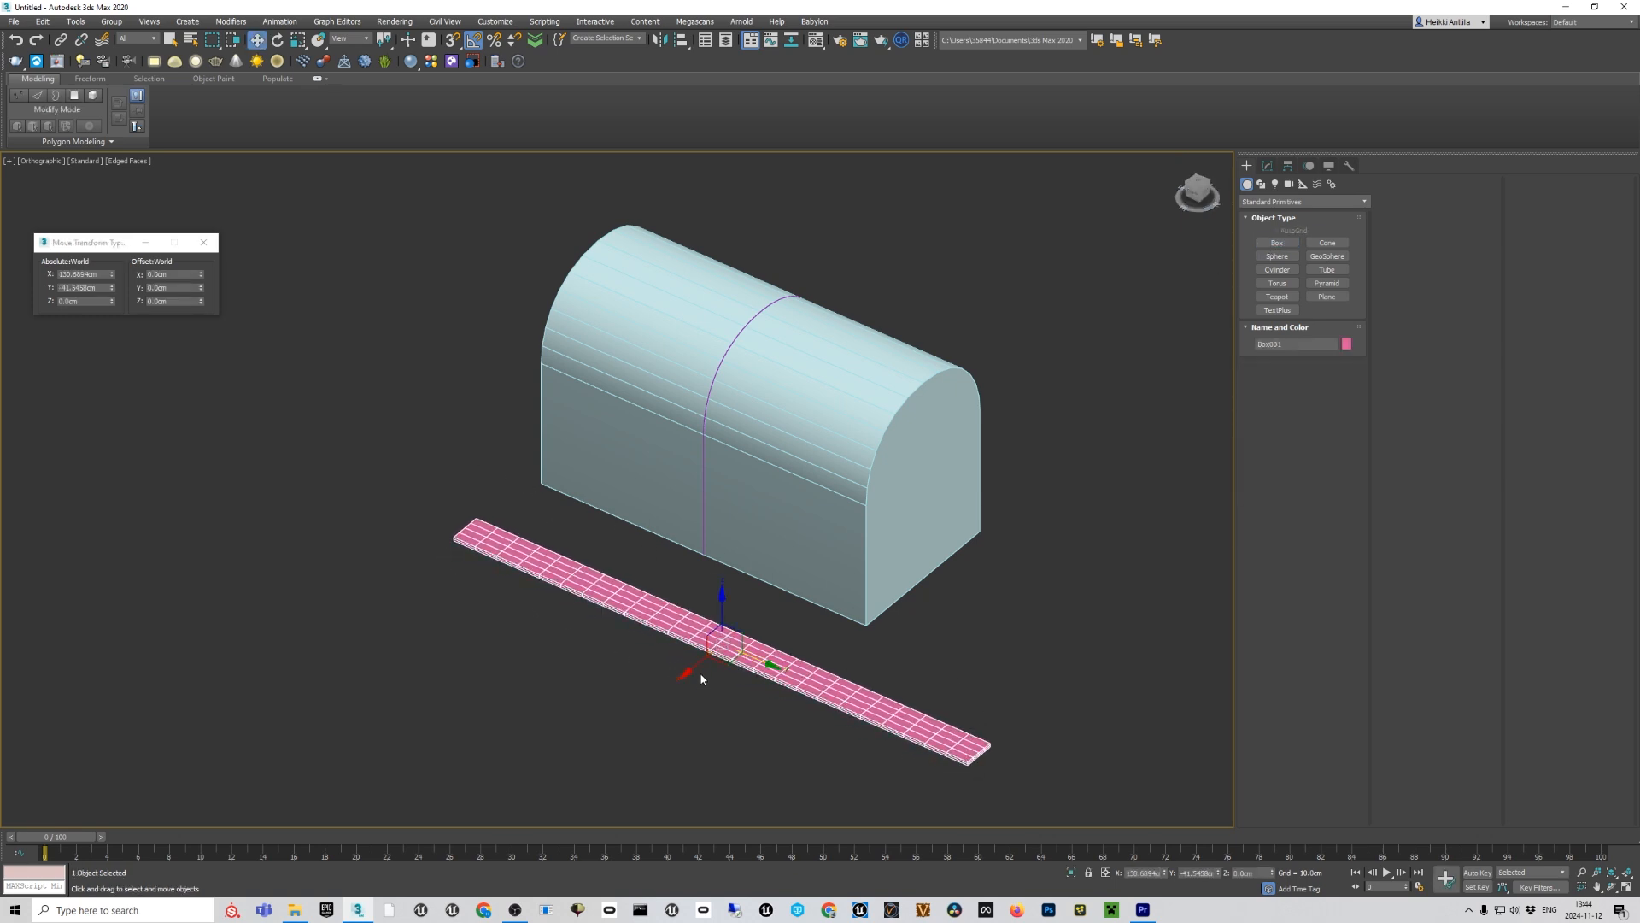
drag(694, 667, 609, 727)
middle_drag(609, 727, 520, 609)
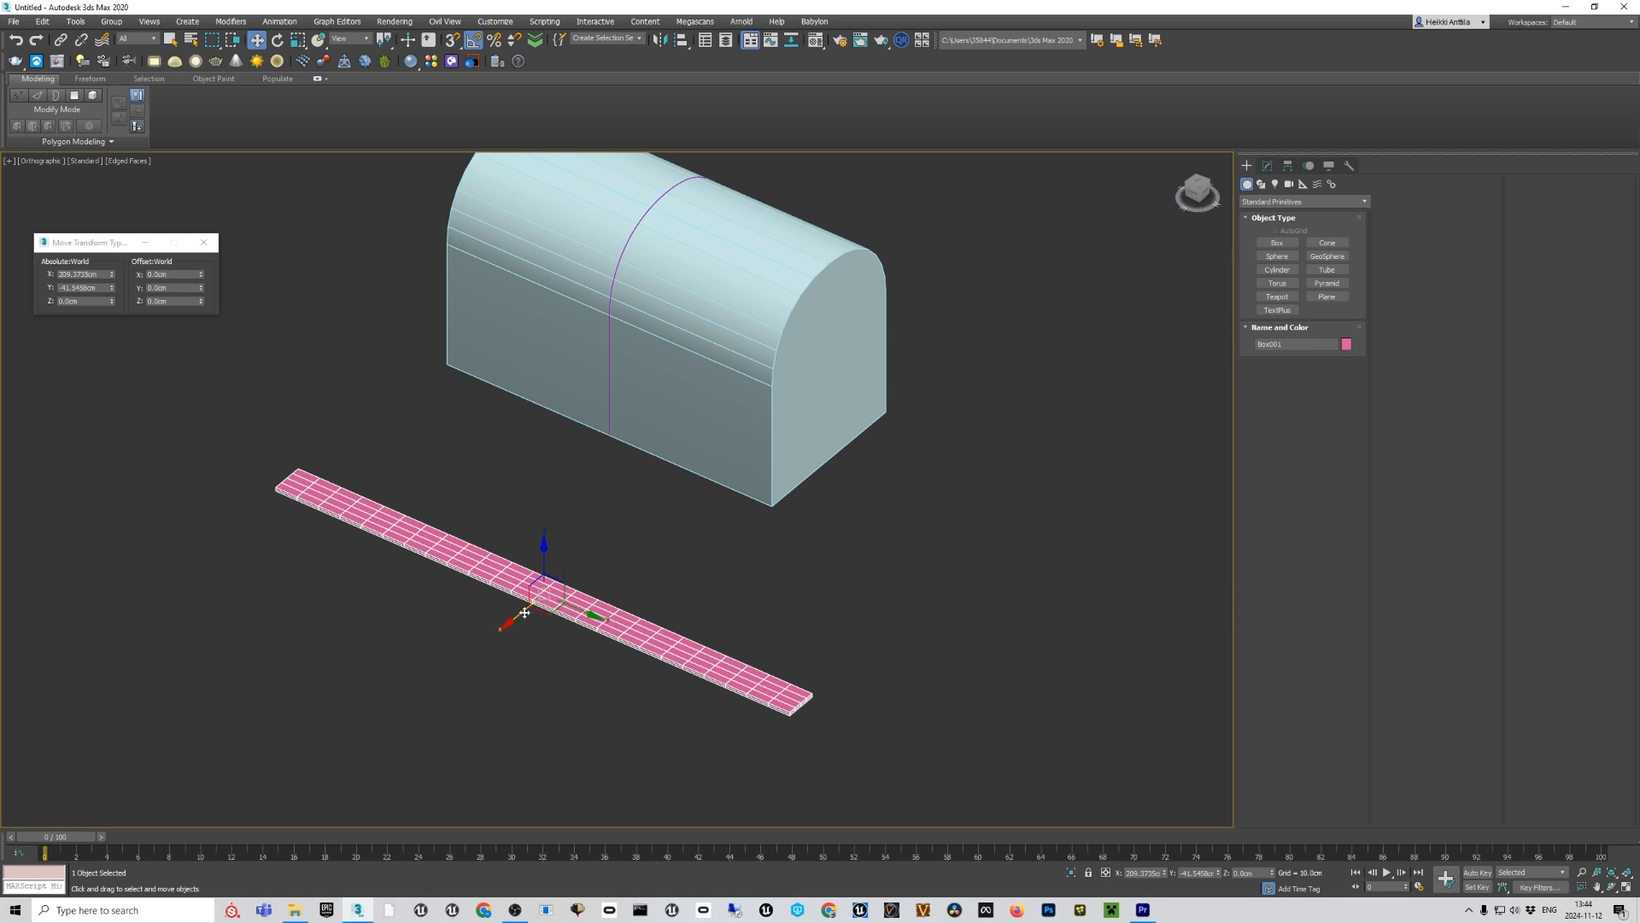
Clone the flat box once as a reference on the side nearer the mesh, and move the original farther out along X.
shift+drag(521, 614, 580, 575)
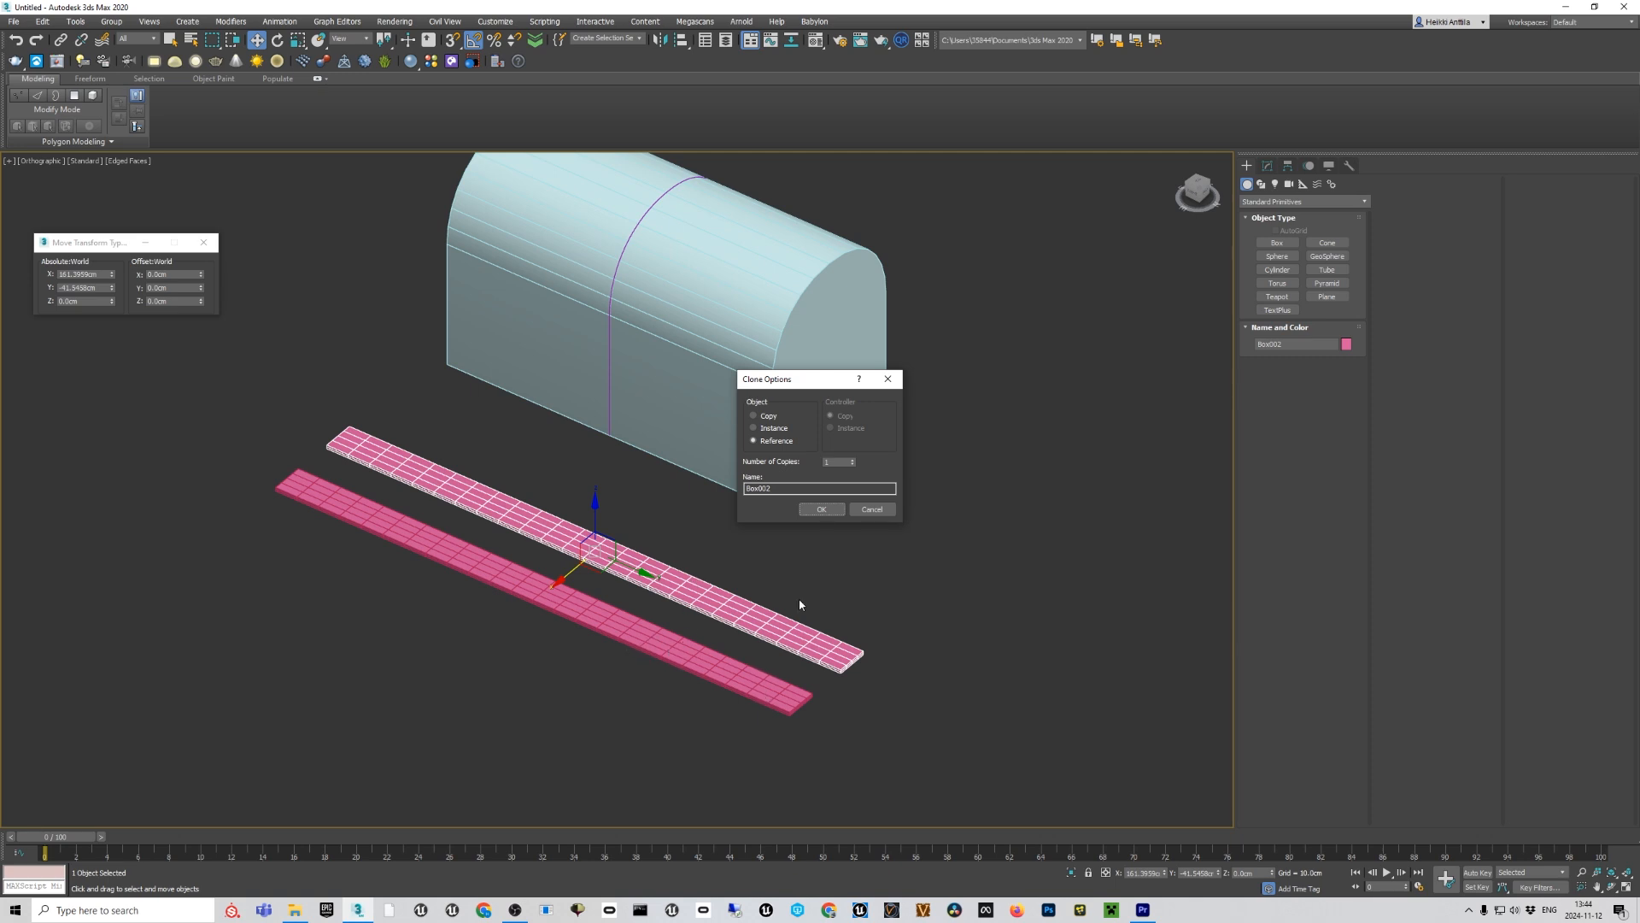
click(820, 509)
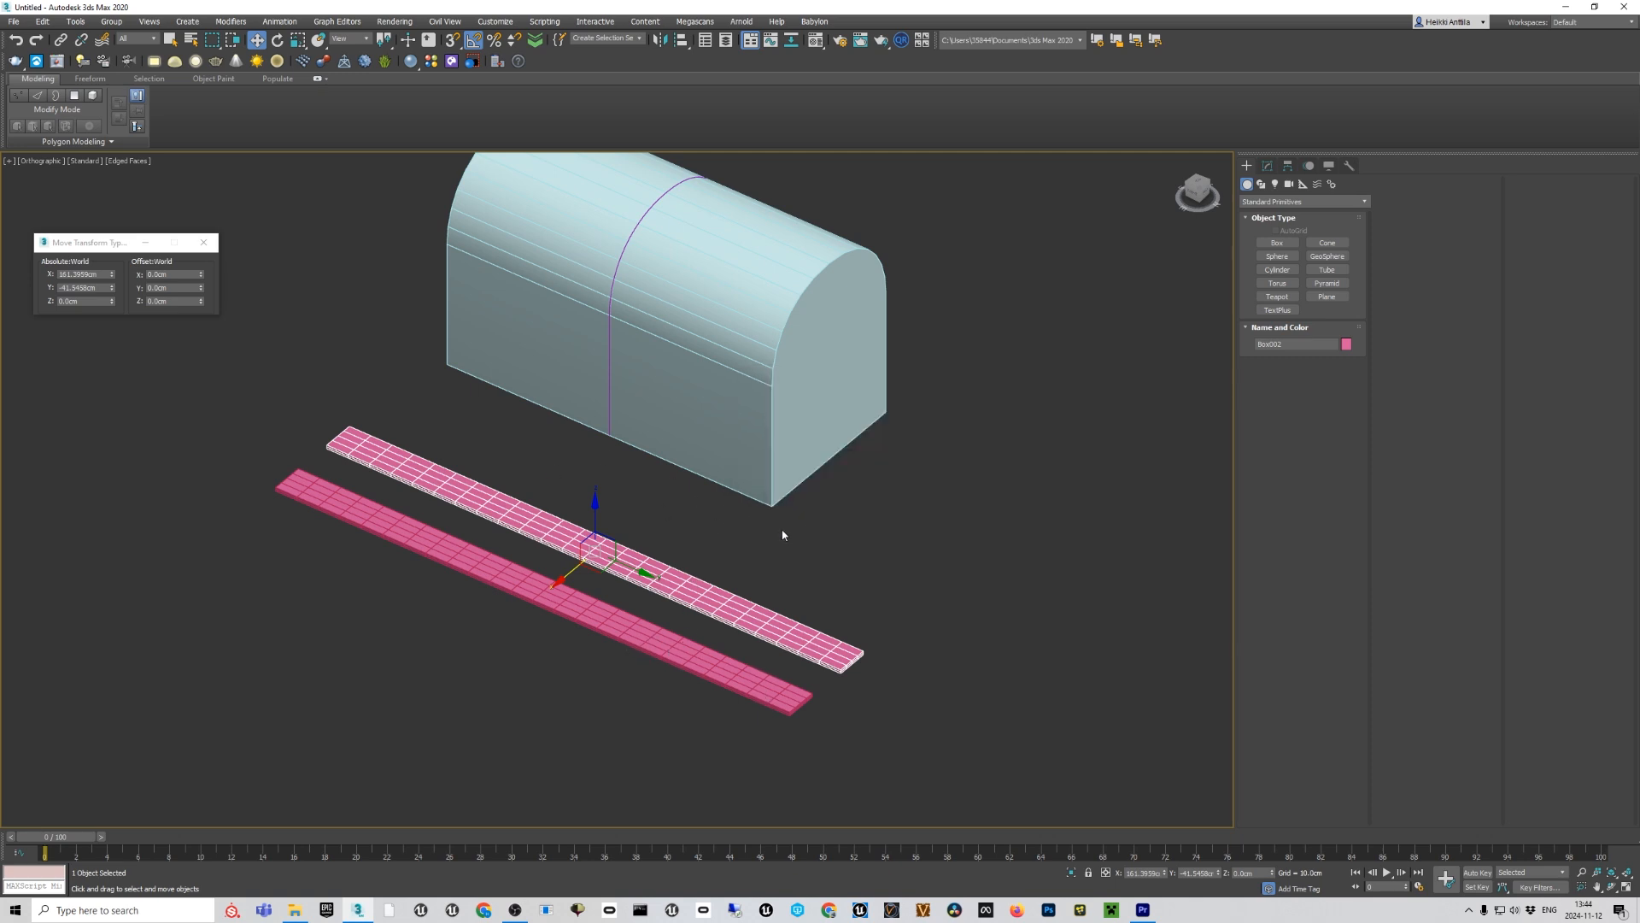
click(625, 629)
drag(514, 615, 456, 643)
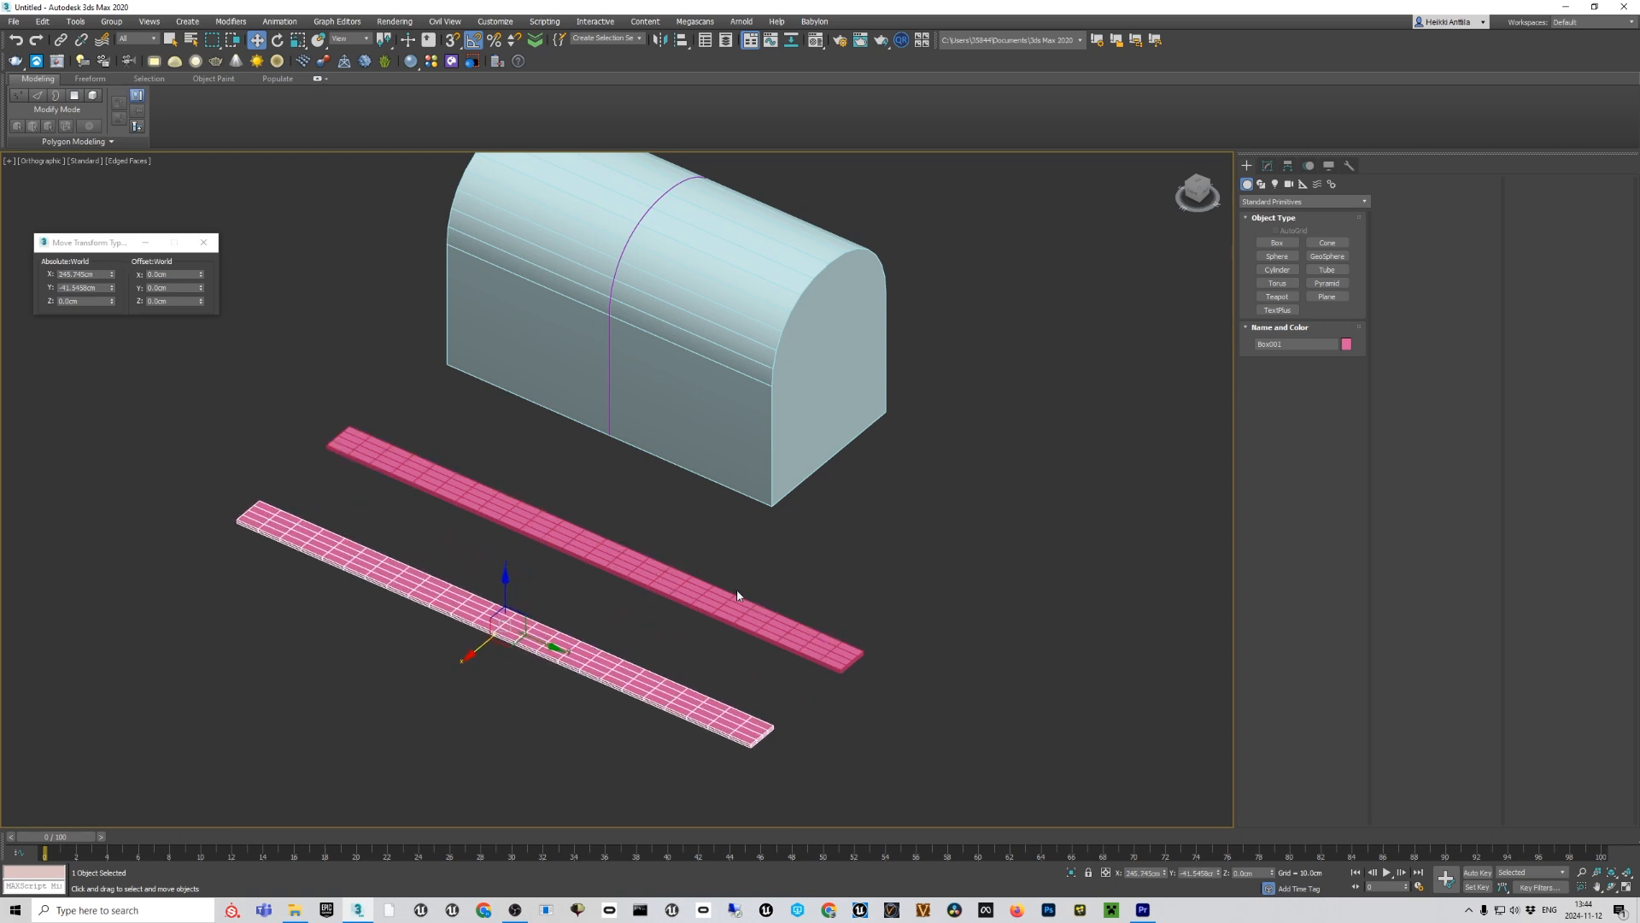
Add a PathDeform (WSM) modifier to the reference copy of the box nearest the mesh.
click(737, 598)
click(1268, 164)
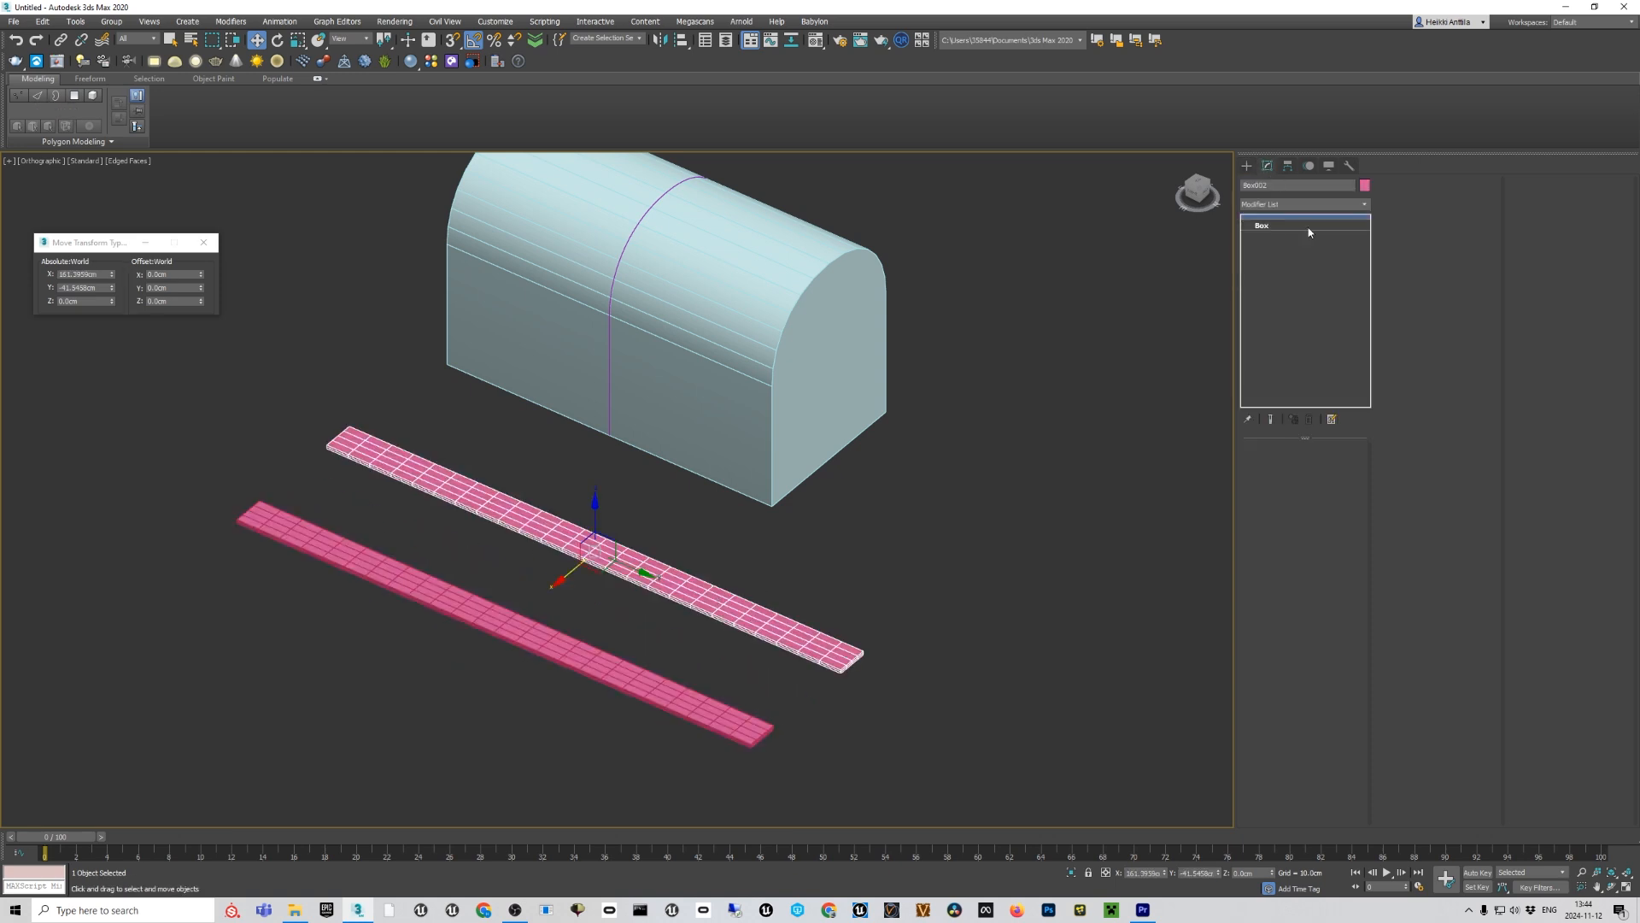
click(1359, 205)
scroll(1351, 632, down, 10)
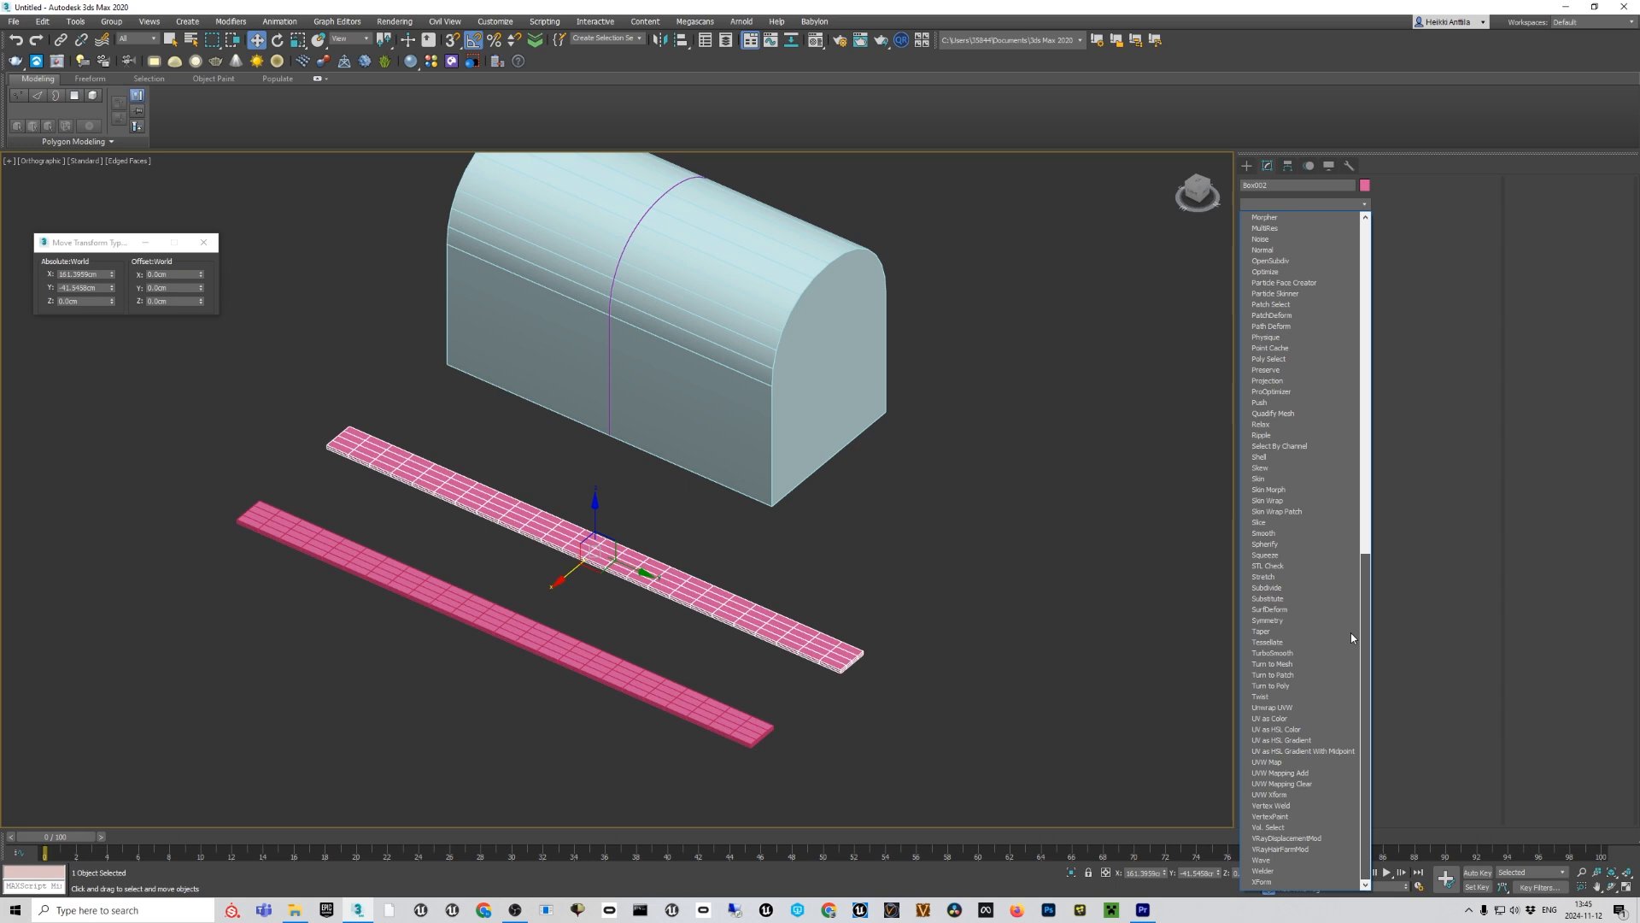
scroll(1351, 632, up, 15)
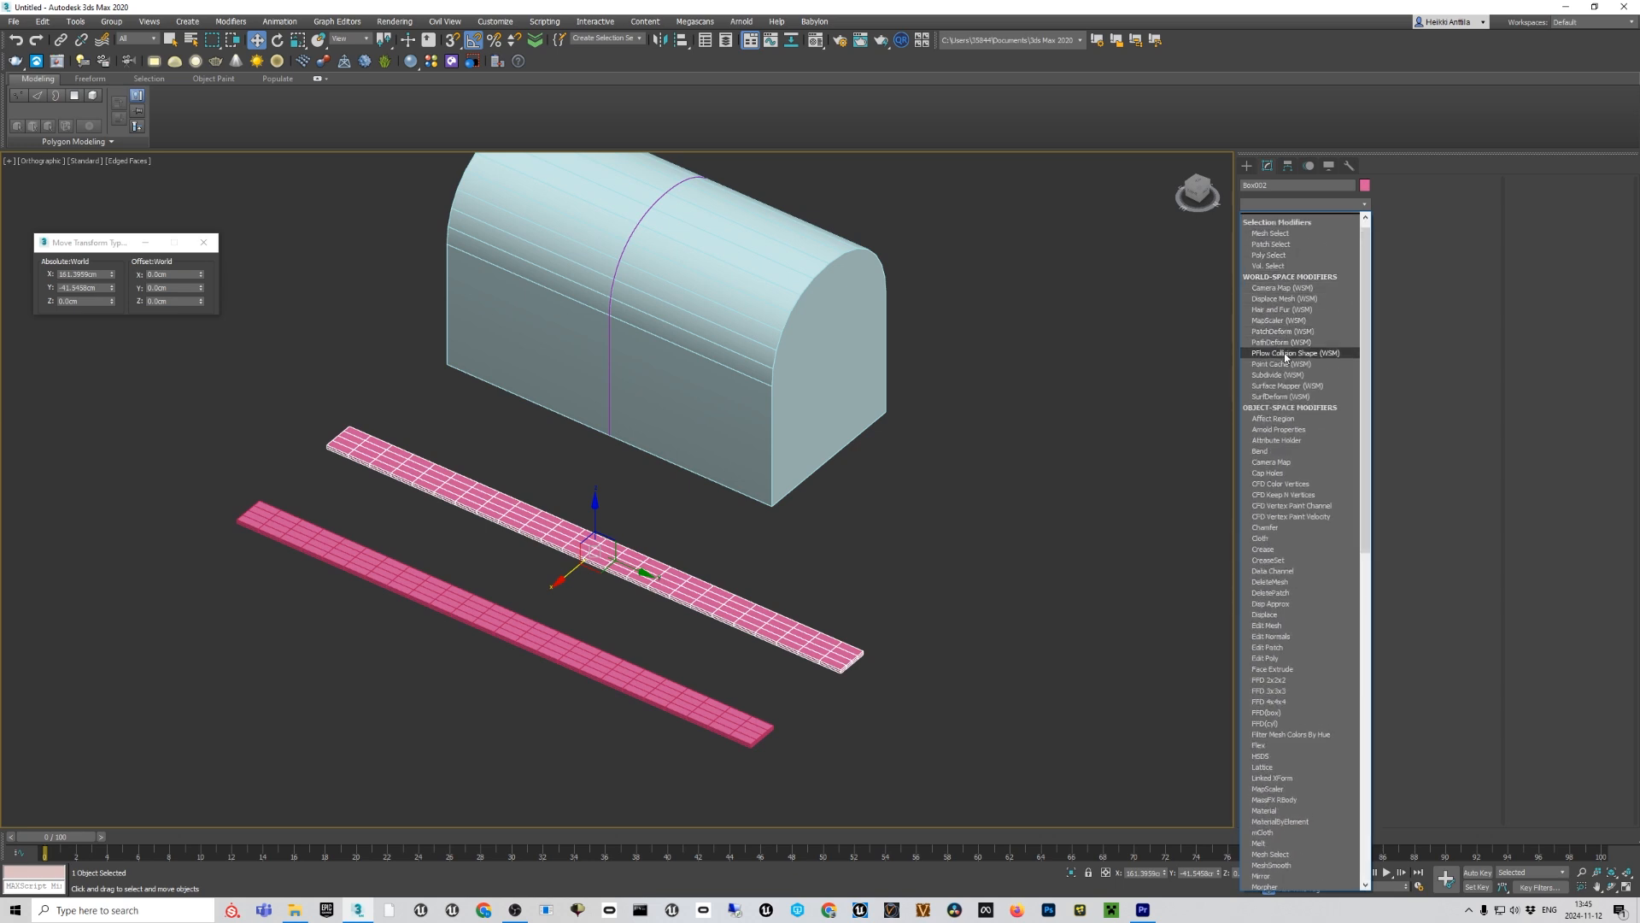
click(1282, 342)
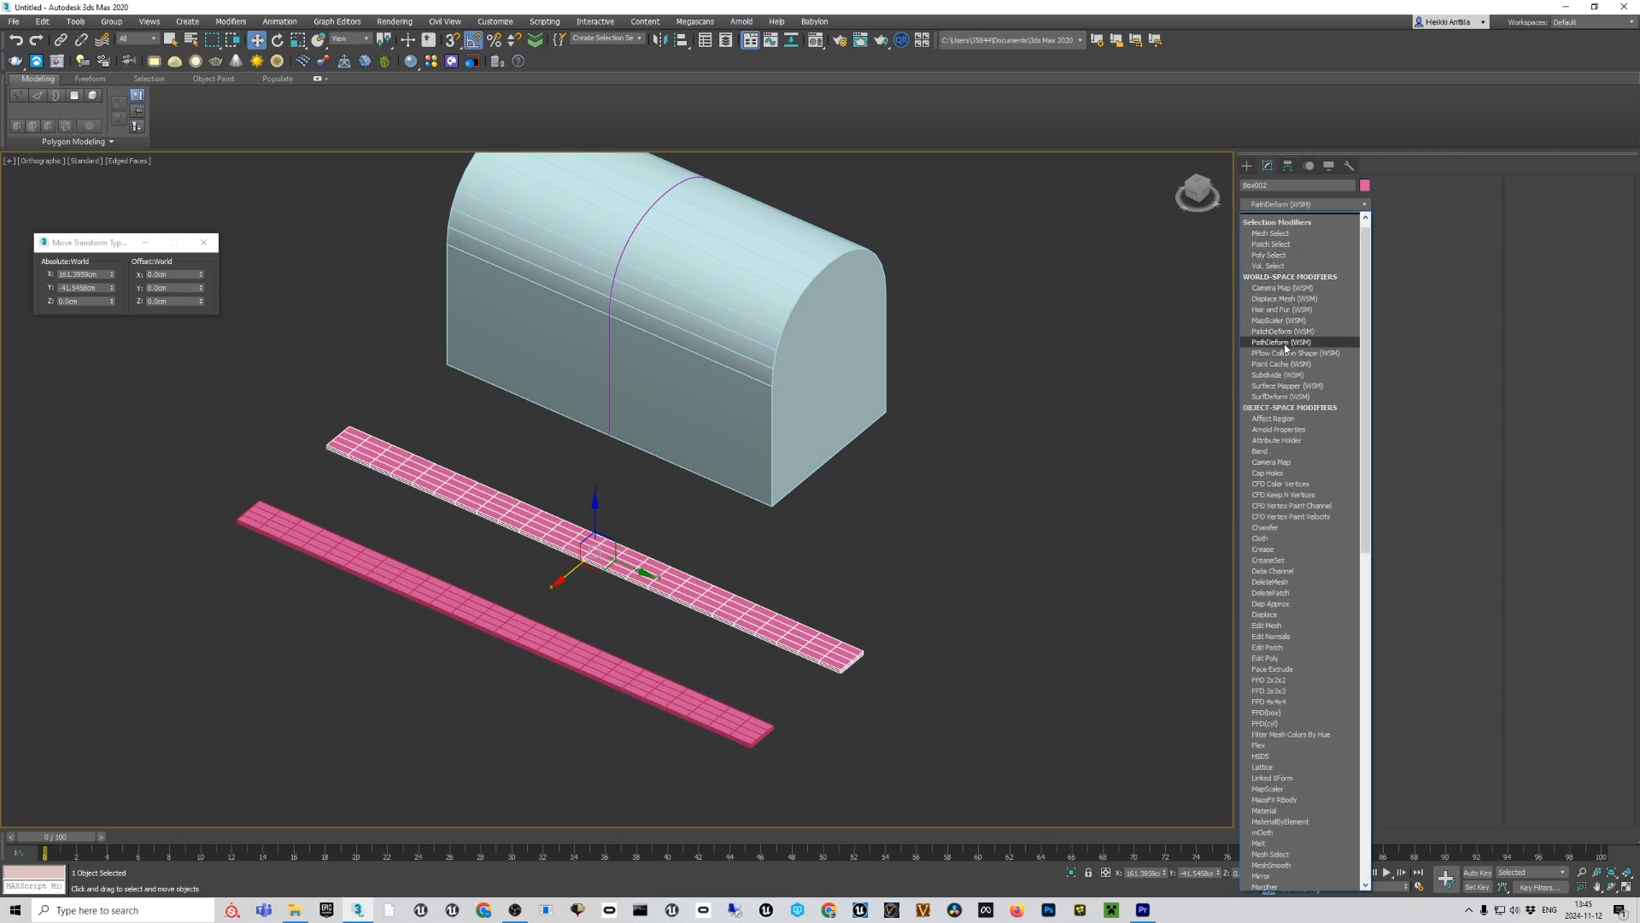
Pick the arch spline as the PathDeform path and move the box copy to the path.
click(1290, 485)
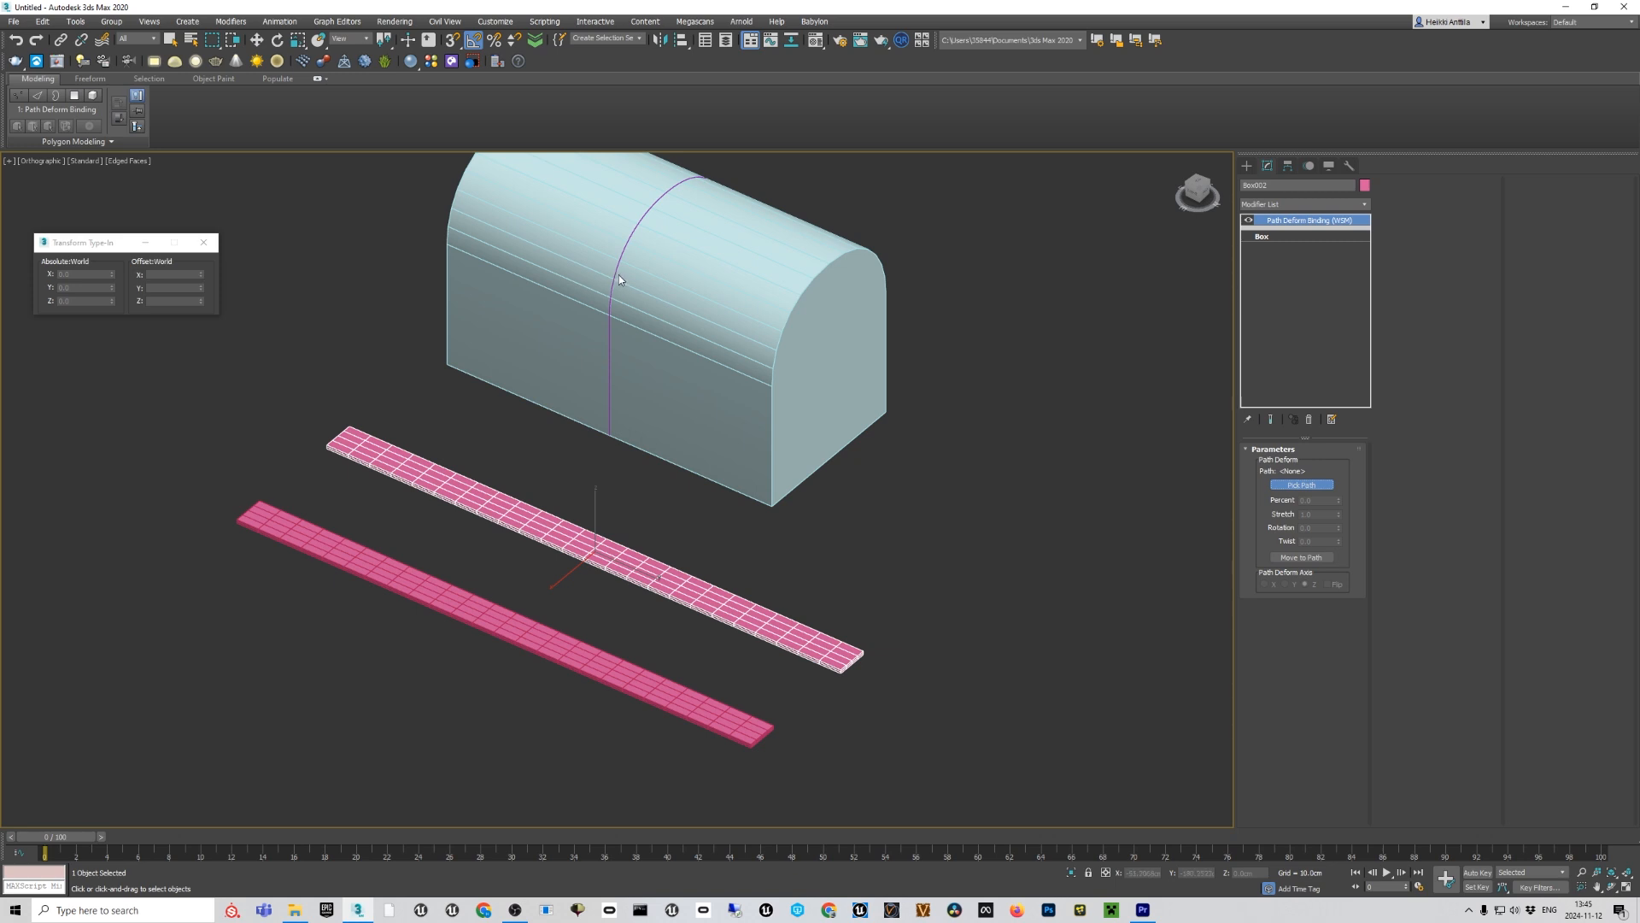
click(615, 281)
click(1301, 557)
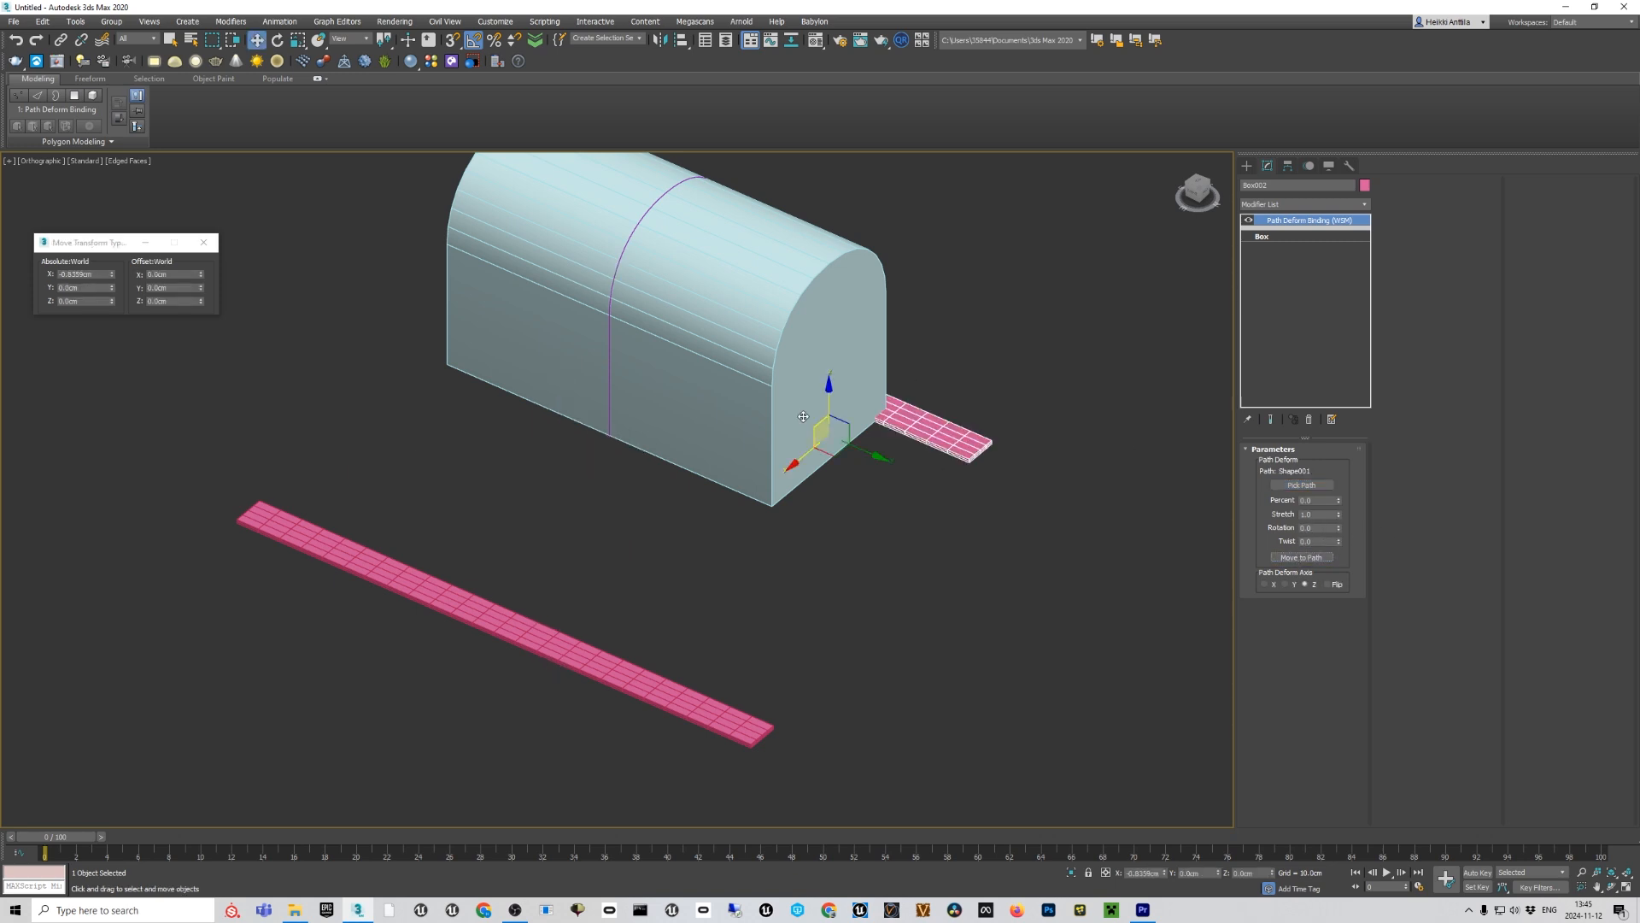
middle_drag(889, 396, 870, 436)
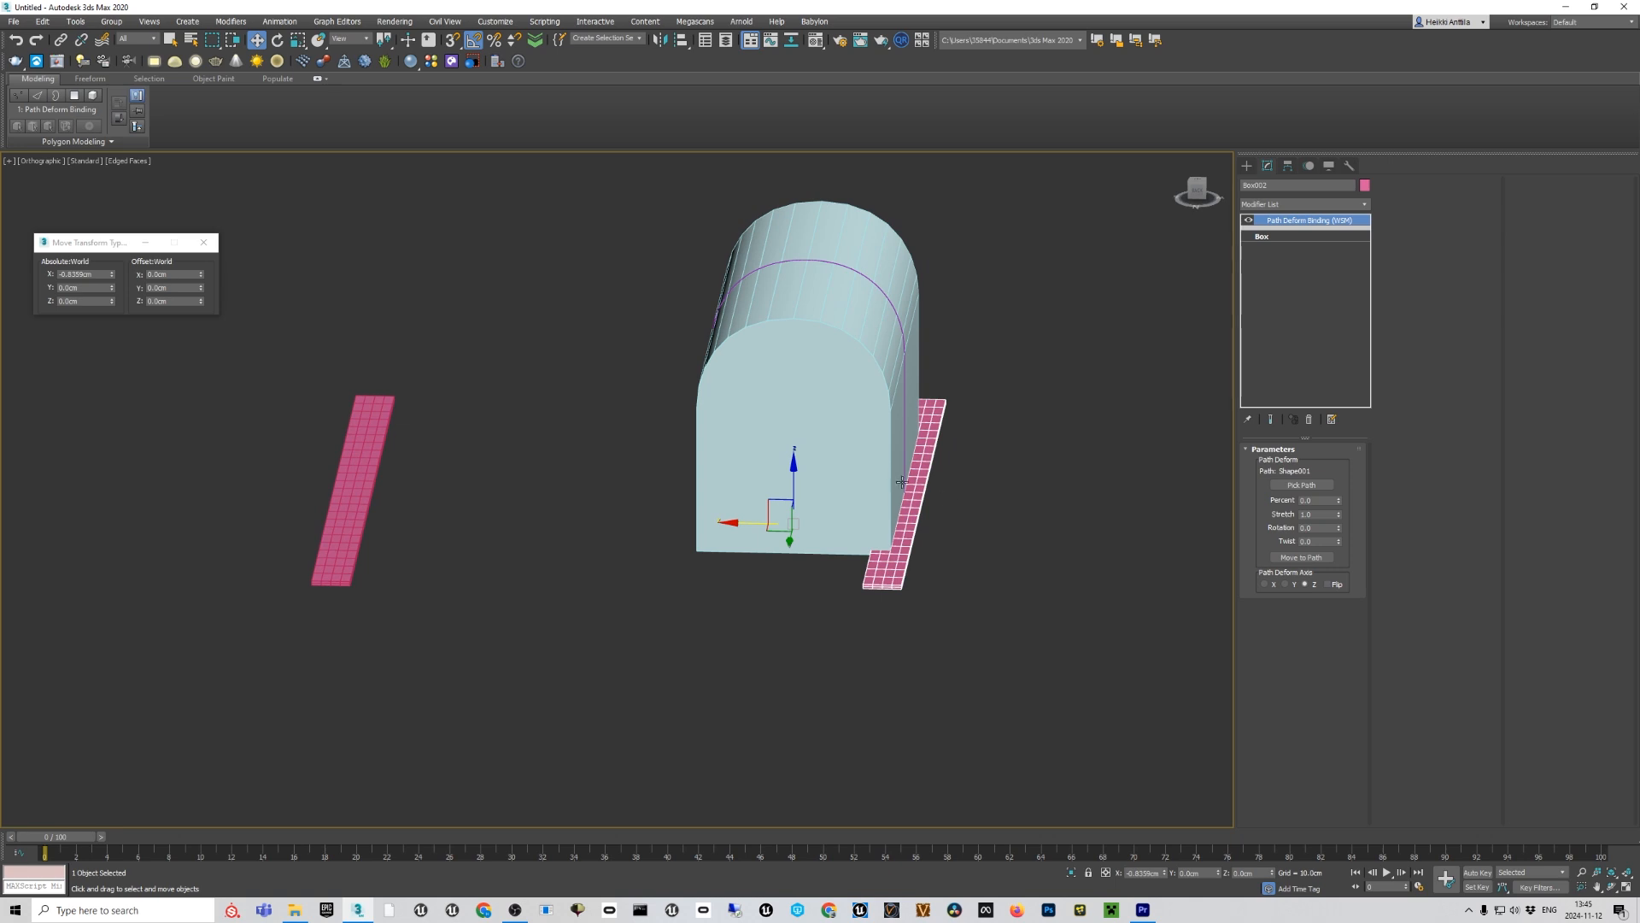
Set the PathDeform Percent of the box copy to 50 and its deform axis to Y.
drag(1316, 500, 1258, 501)
text(50)
key(Return)
alt+middle_drag(942, 316, 781, 318)
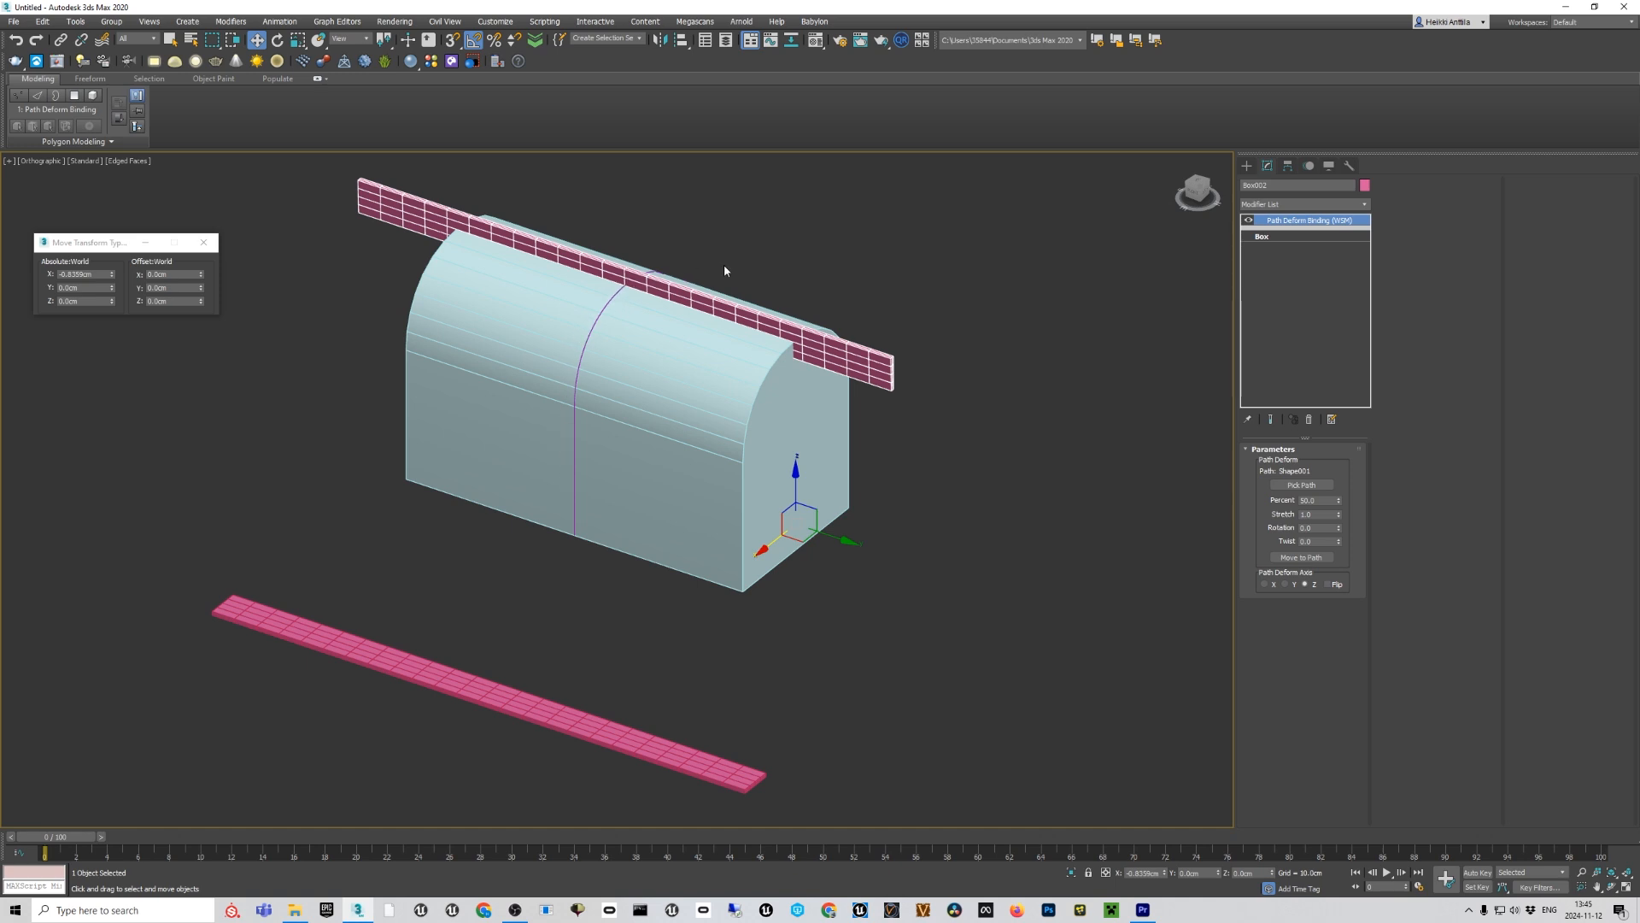
click(1286, 585)
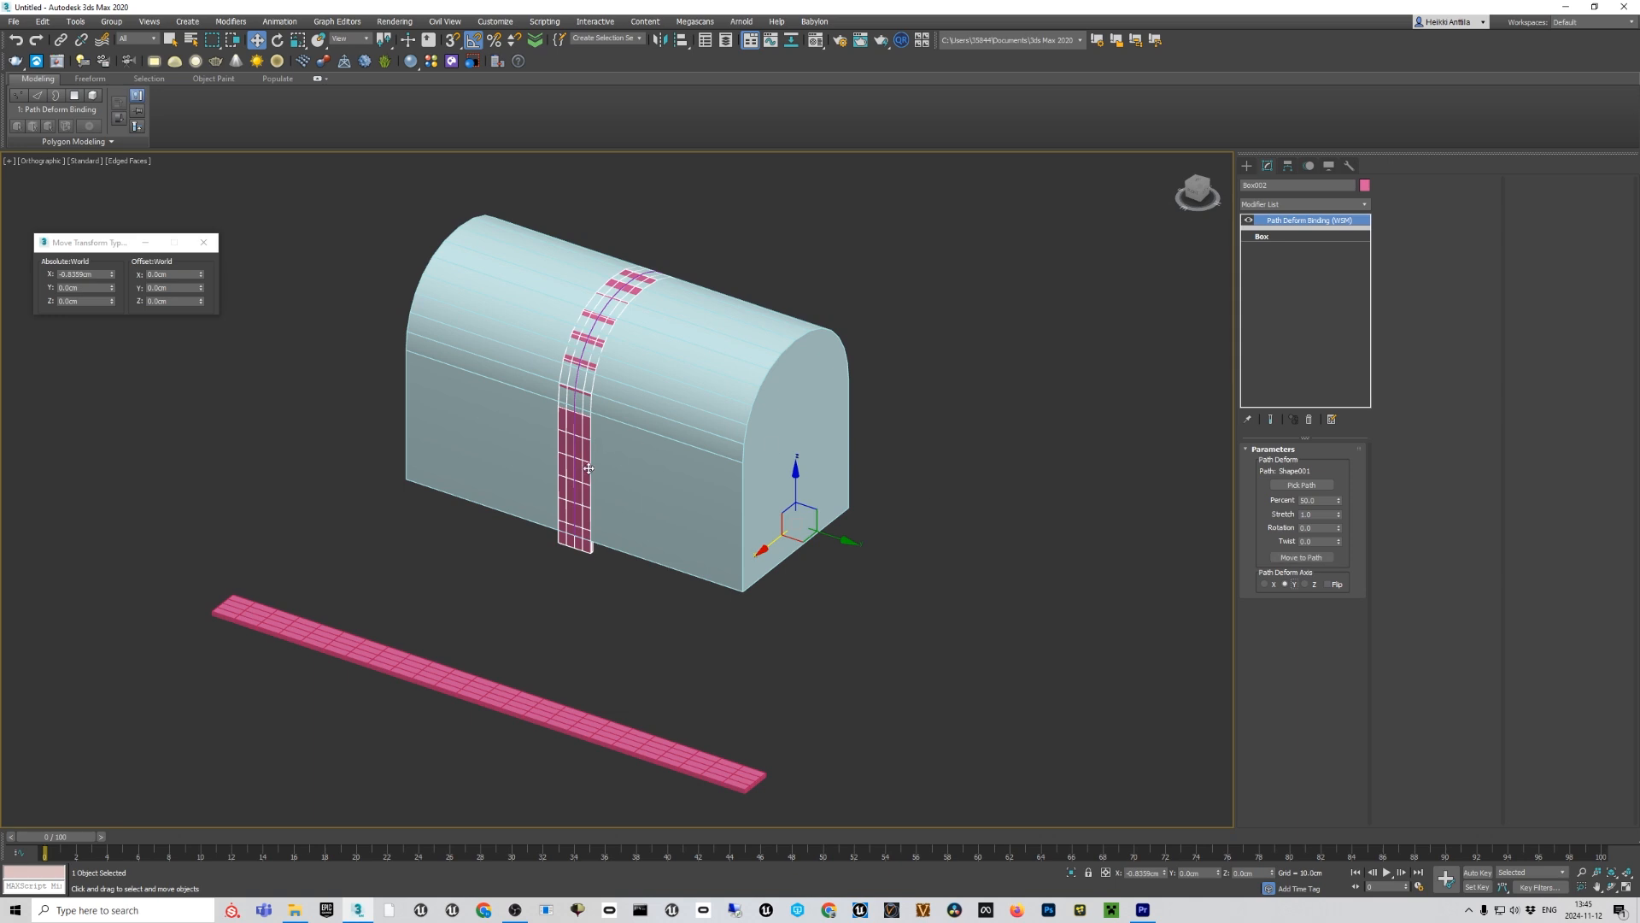
Set the PathDeform Rotation to 180 so the strip lies flat over the arch.
scroll(589, 468, up, 5)
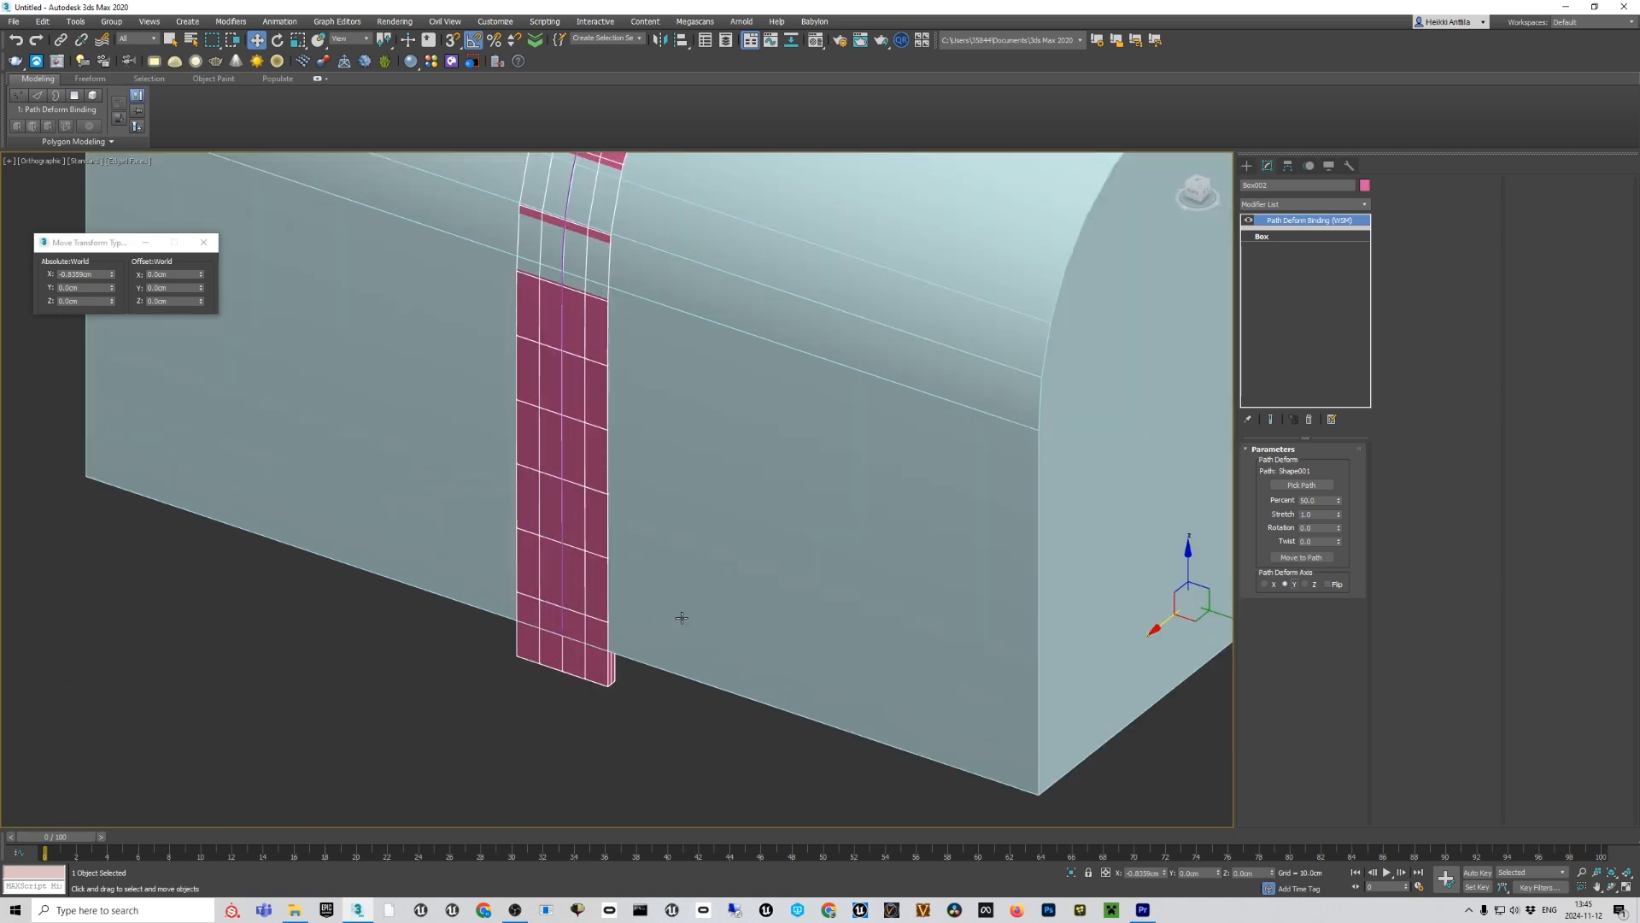
click(1306, 528)
text(180)
key(Return)
scroll(716, 338, down, 6)
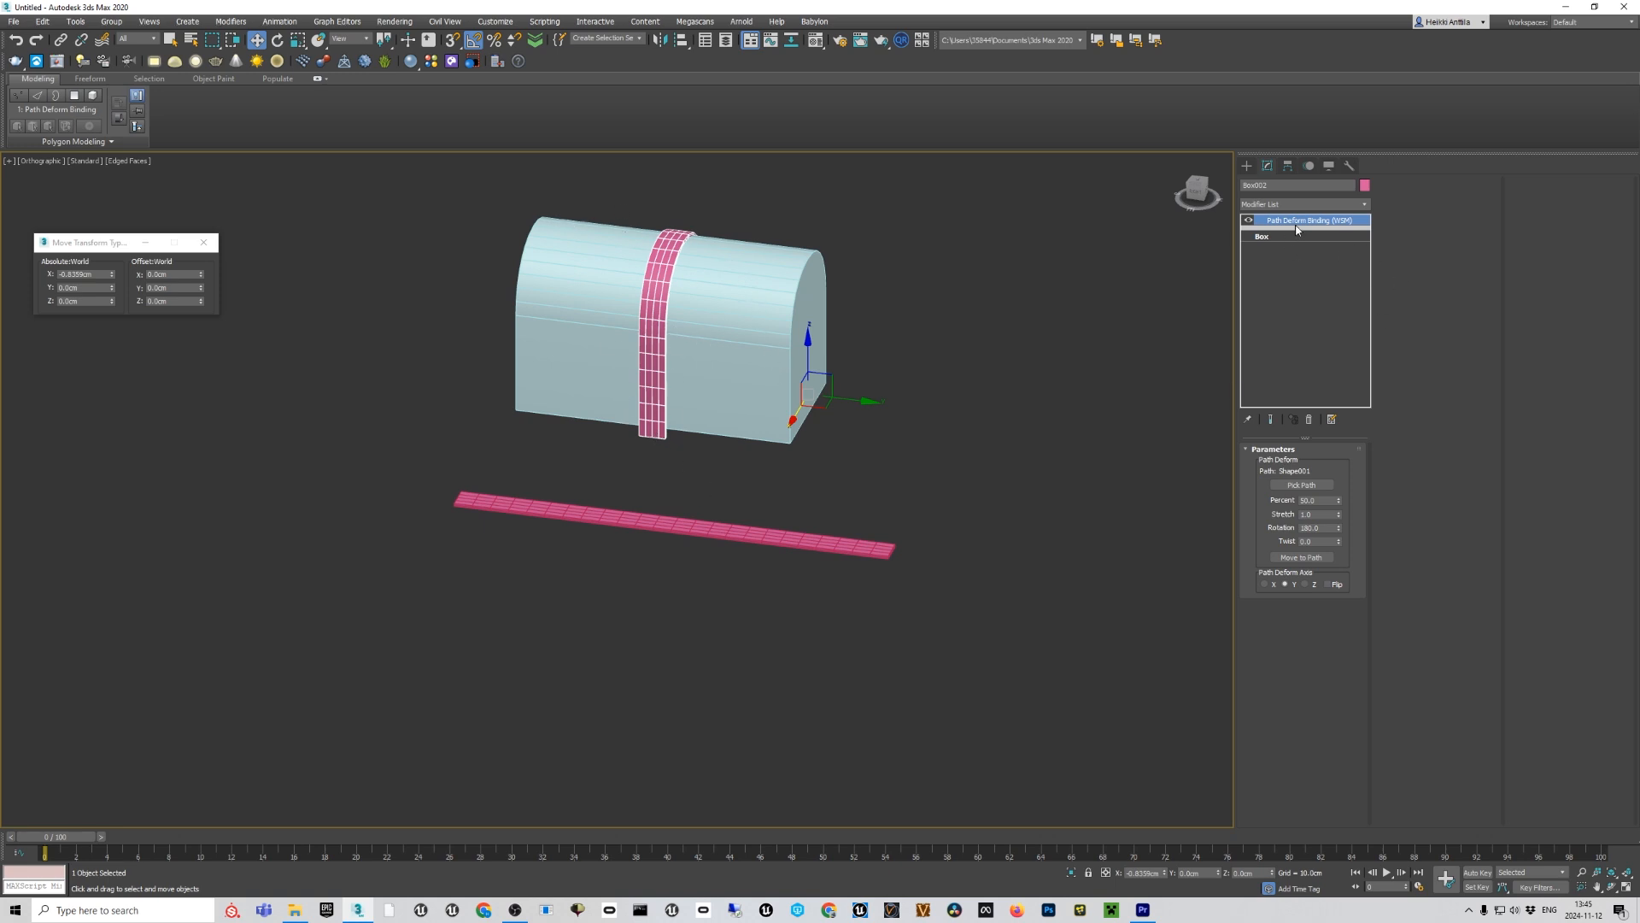
key(Delete)
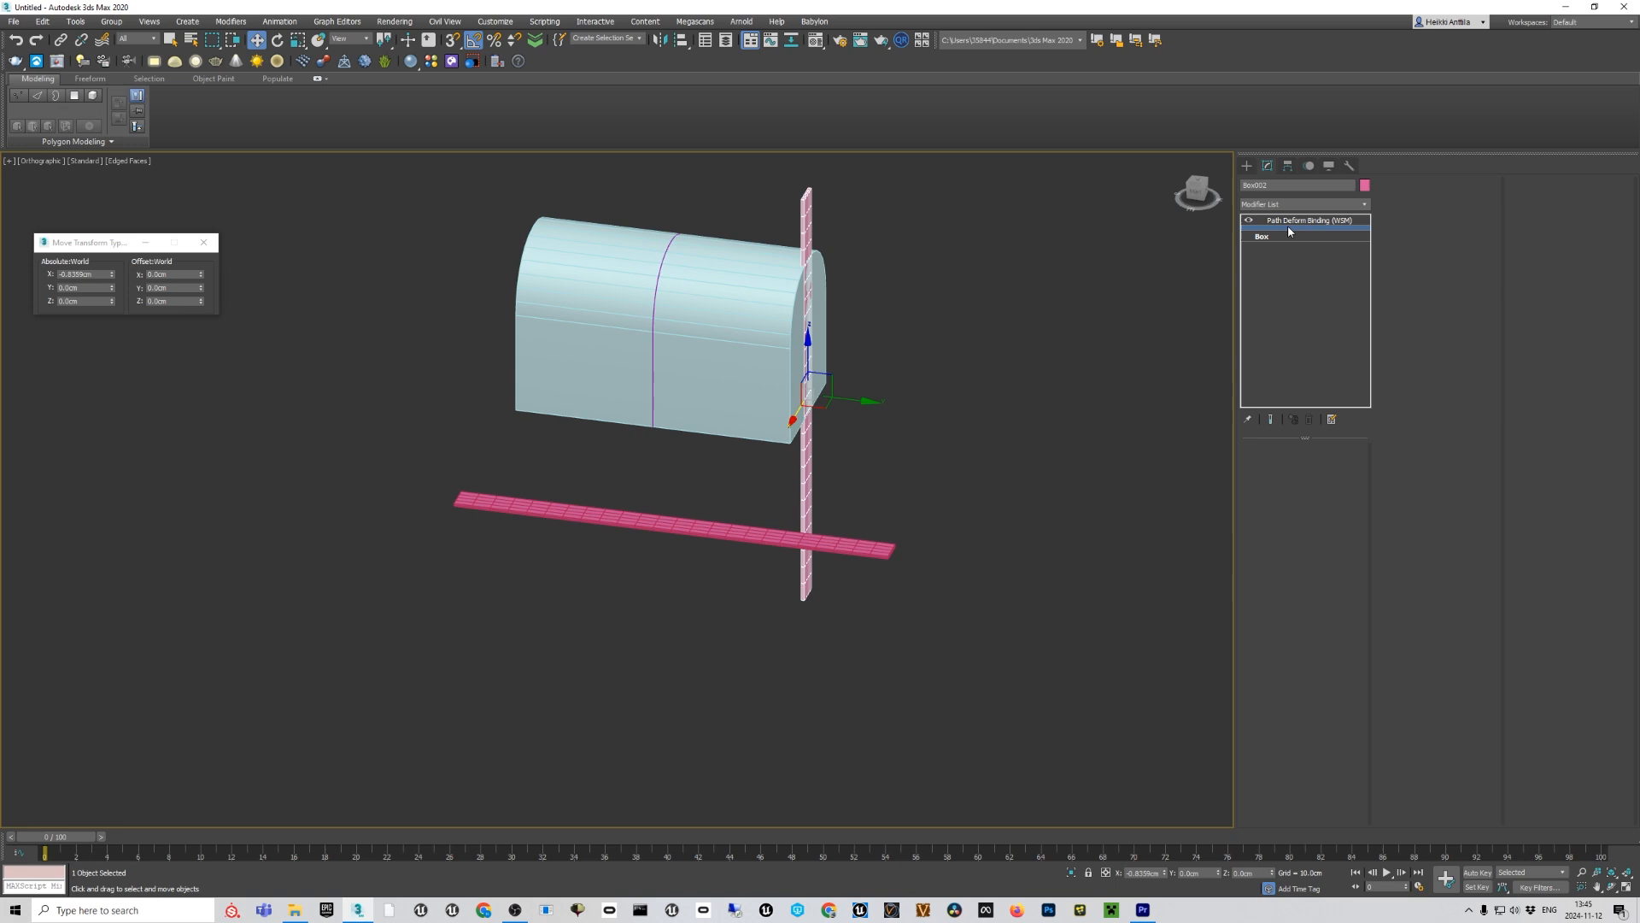
click(1359, 204)
drag(1367, 272, 1365, 716)
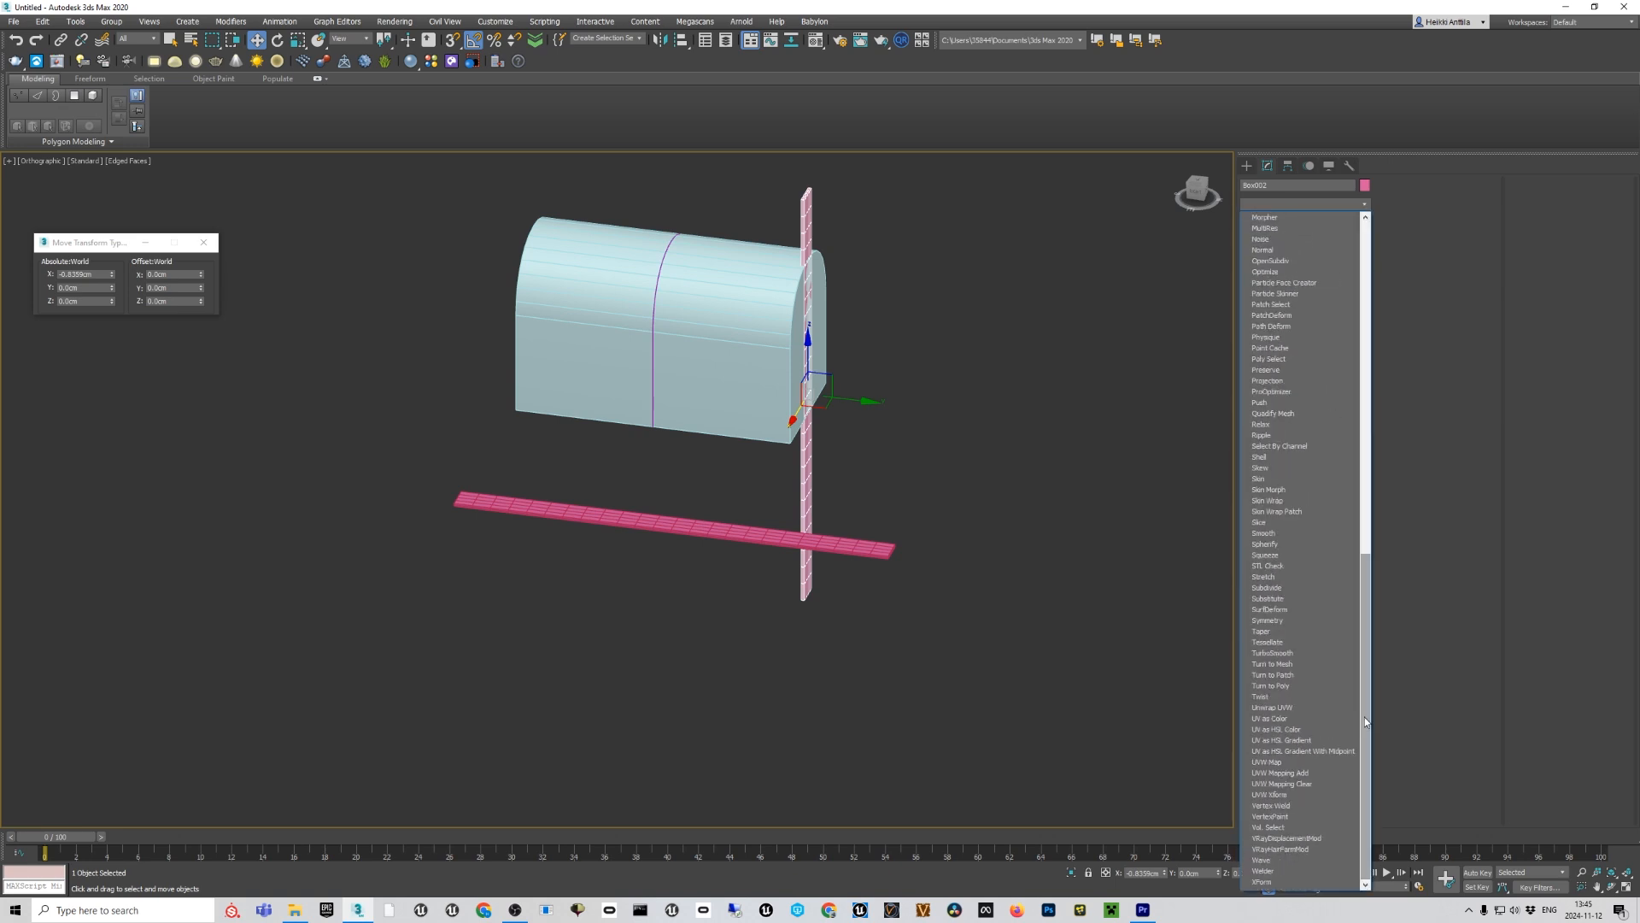
click(1265, 870)
alt+middle_drag(924, 472, 862, 455)
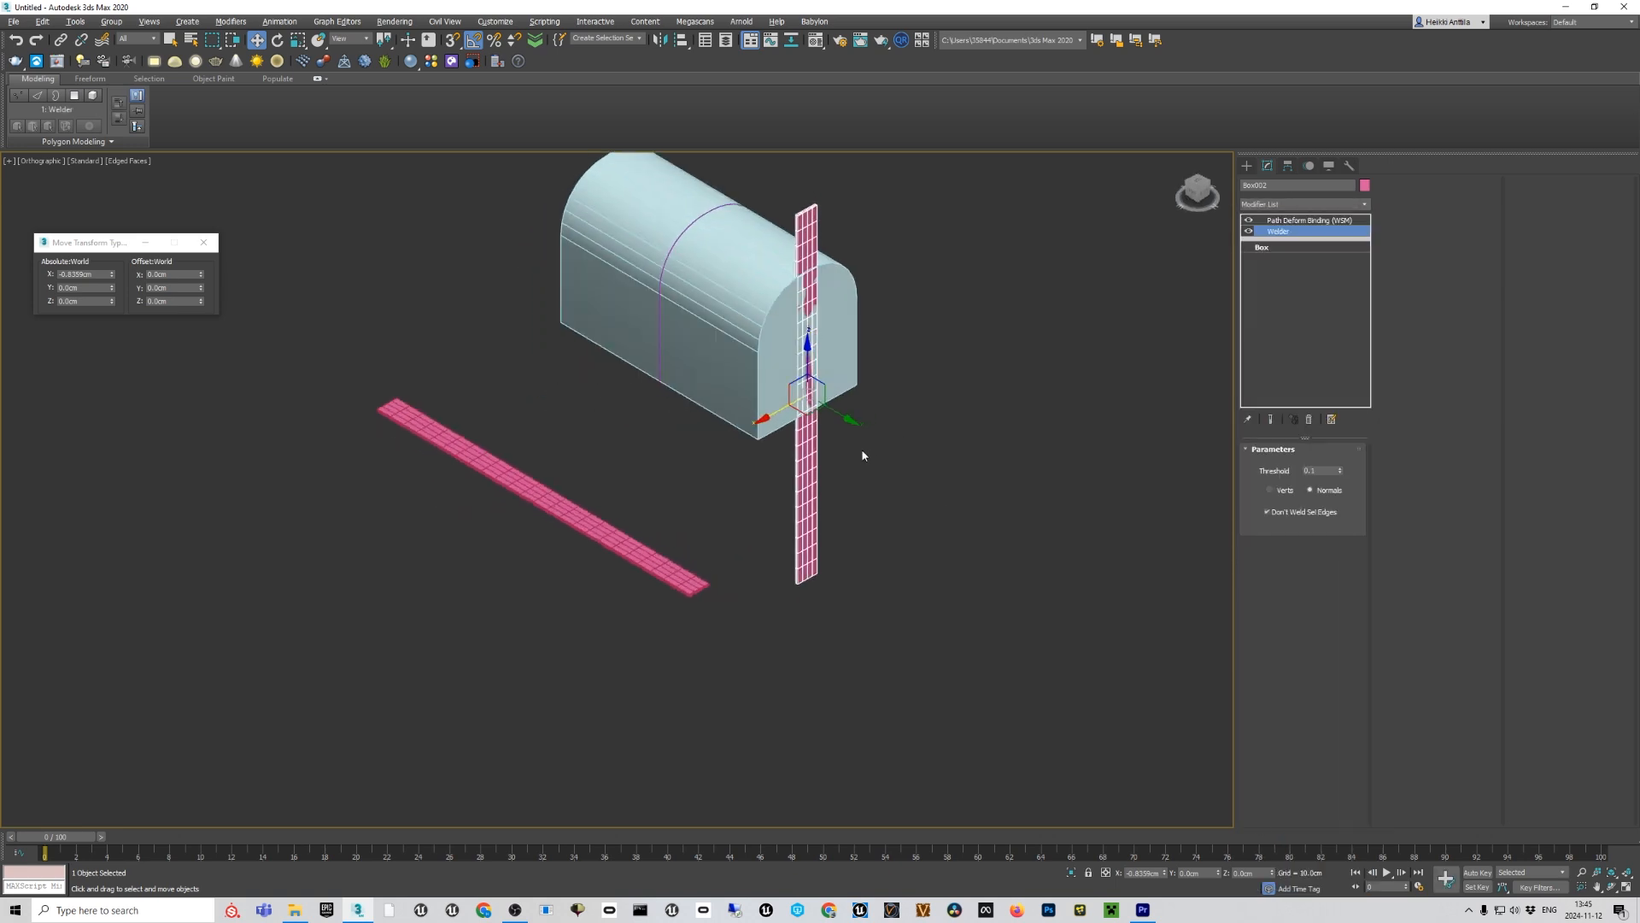
click(1309, 420)
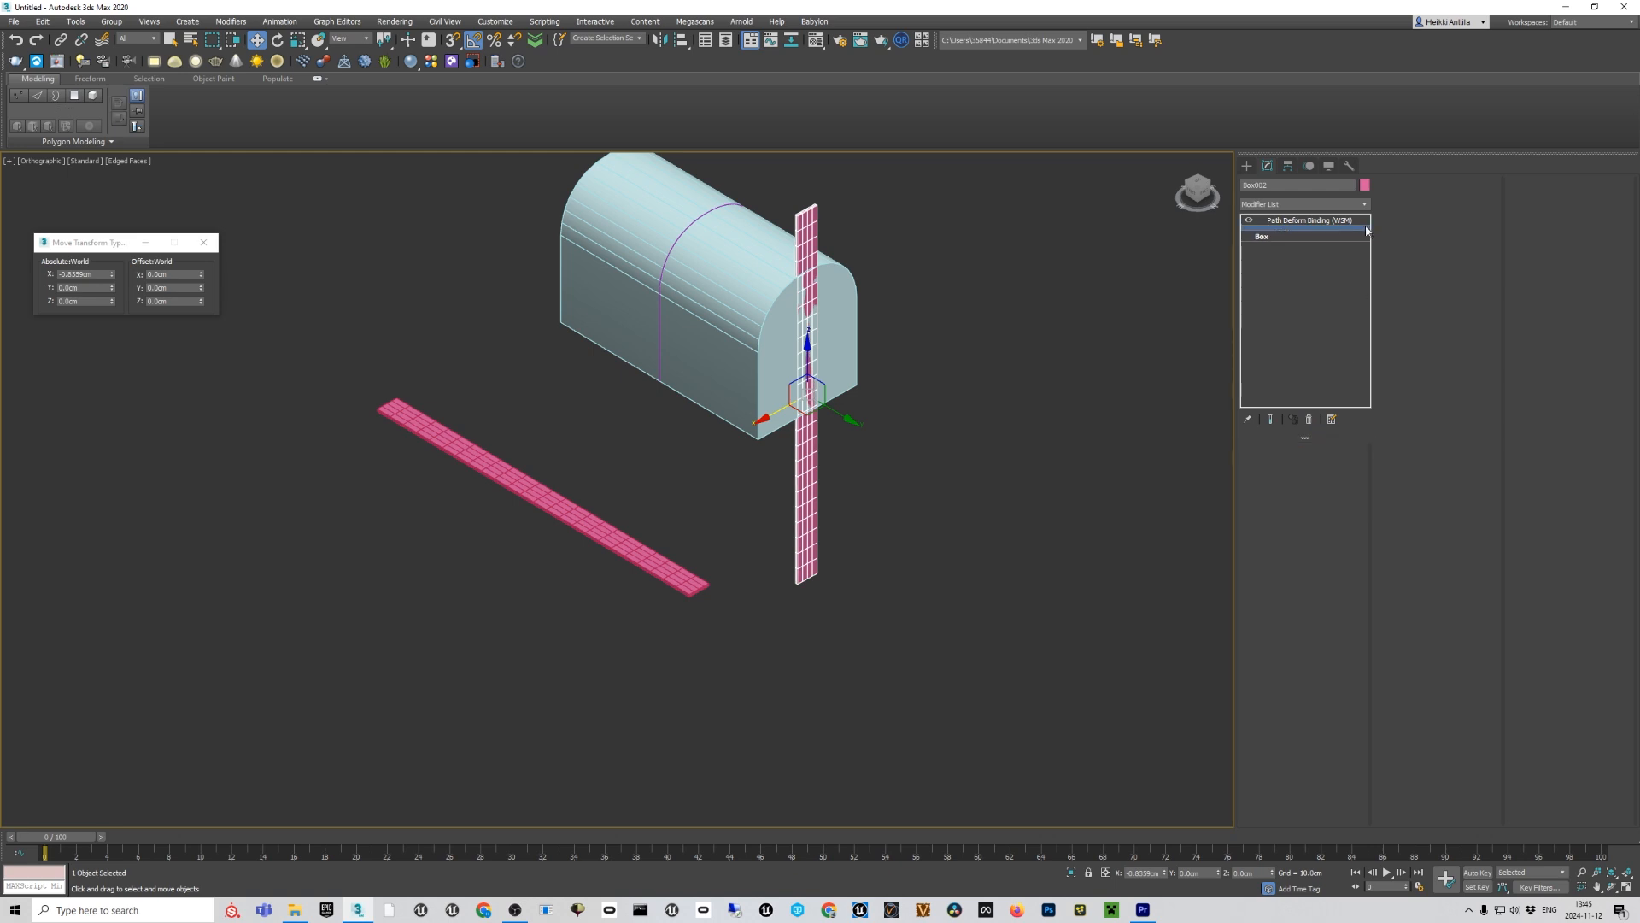
Insert an XForm modifier beneath the PathDeform binding on the wrapped strip and activate its gizmo.
click(1364, 205)
drag(1366, 306, 1366, 444)
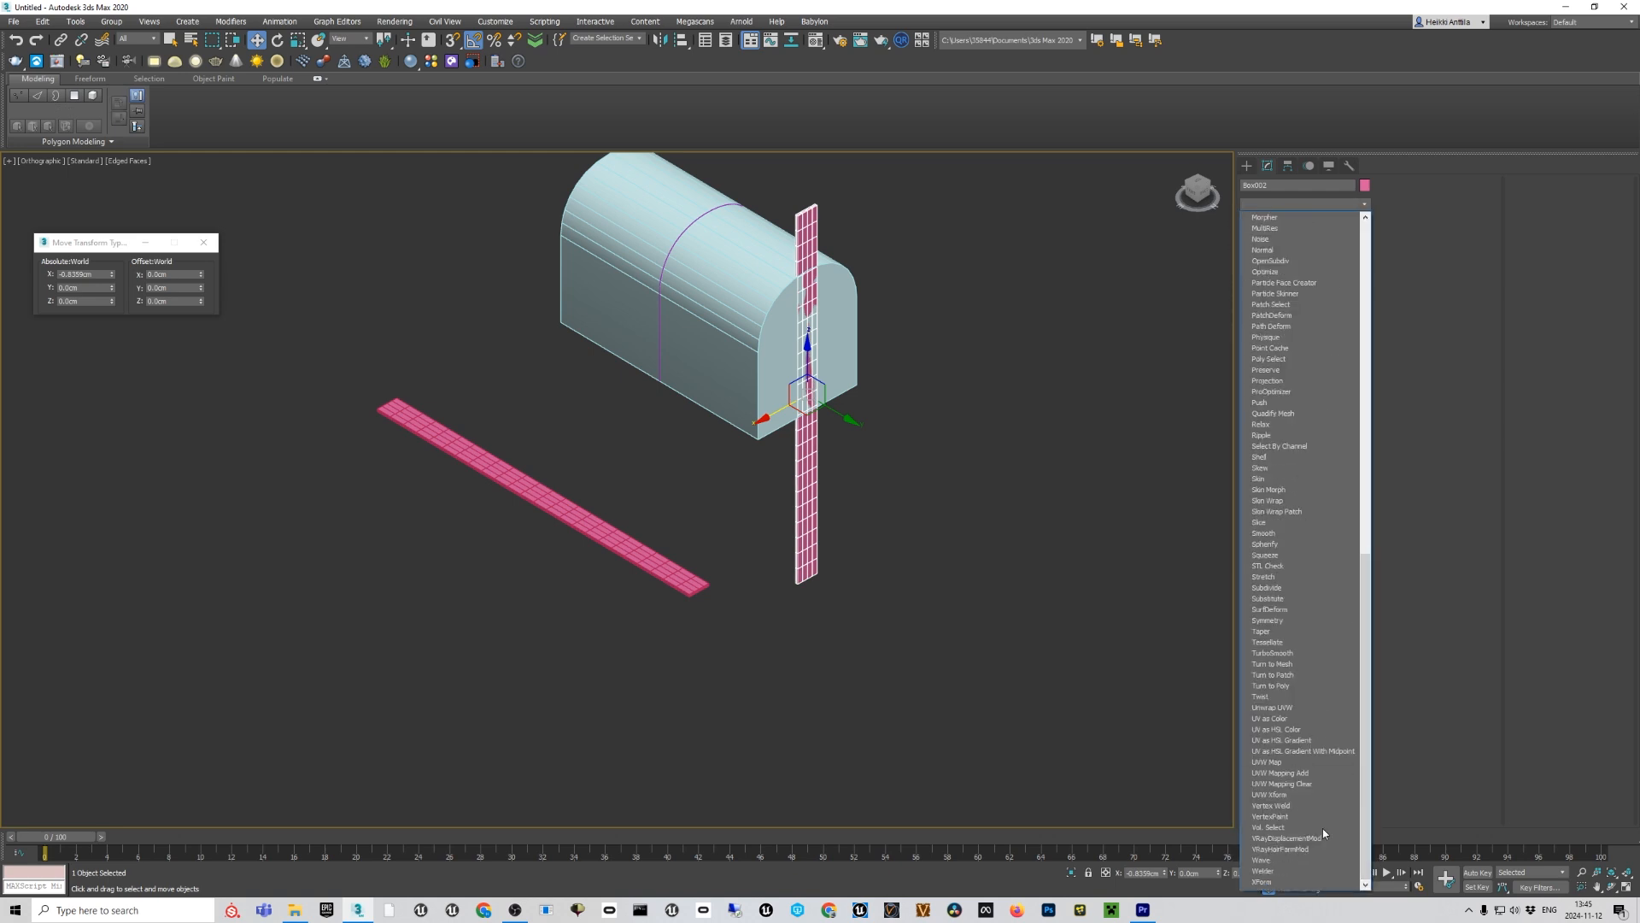
click(1280, 875)
click(1260, 232)
click(1283, 244)
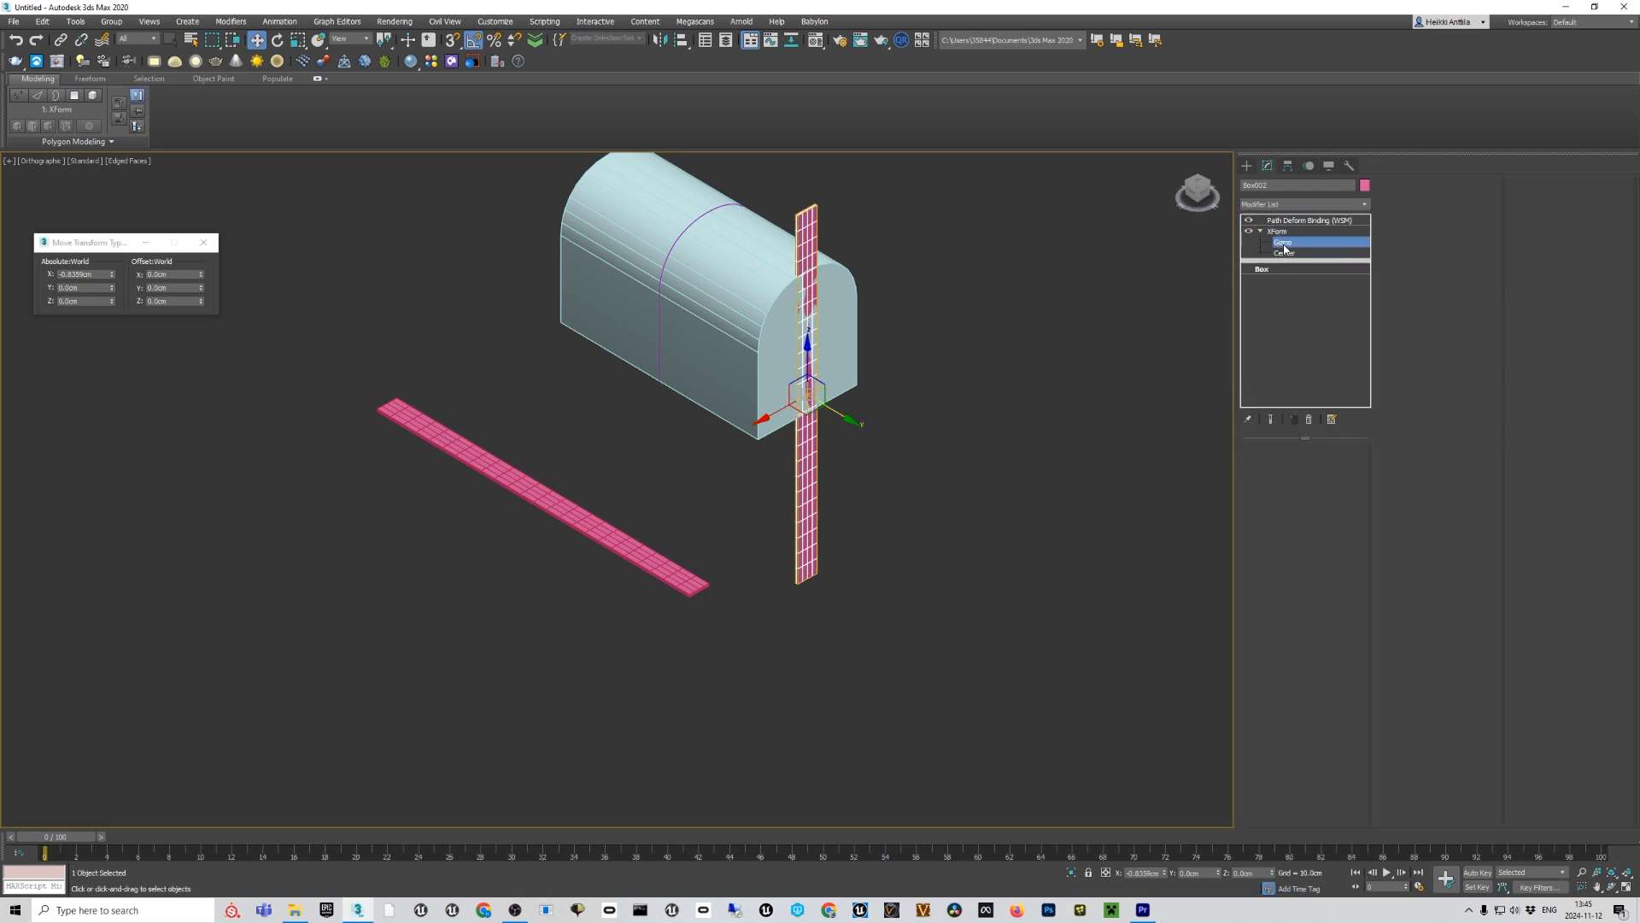
Rotate the XForm gizmo so the strip wraps diagonally over the arch, and return to the PathDeform level.
middle_drag(839, 366, 774, 427)
key(e)
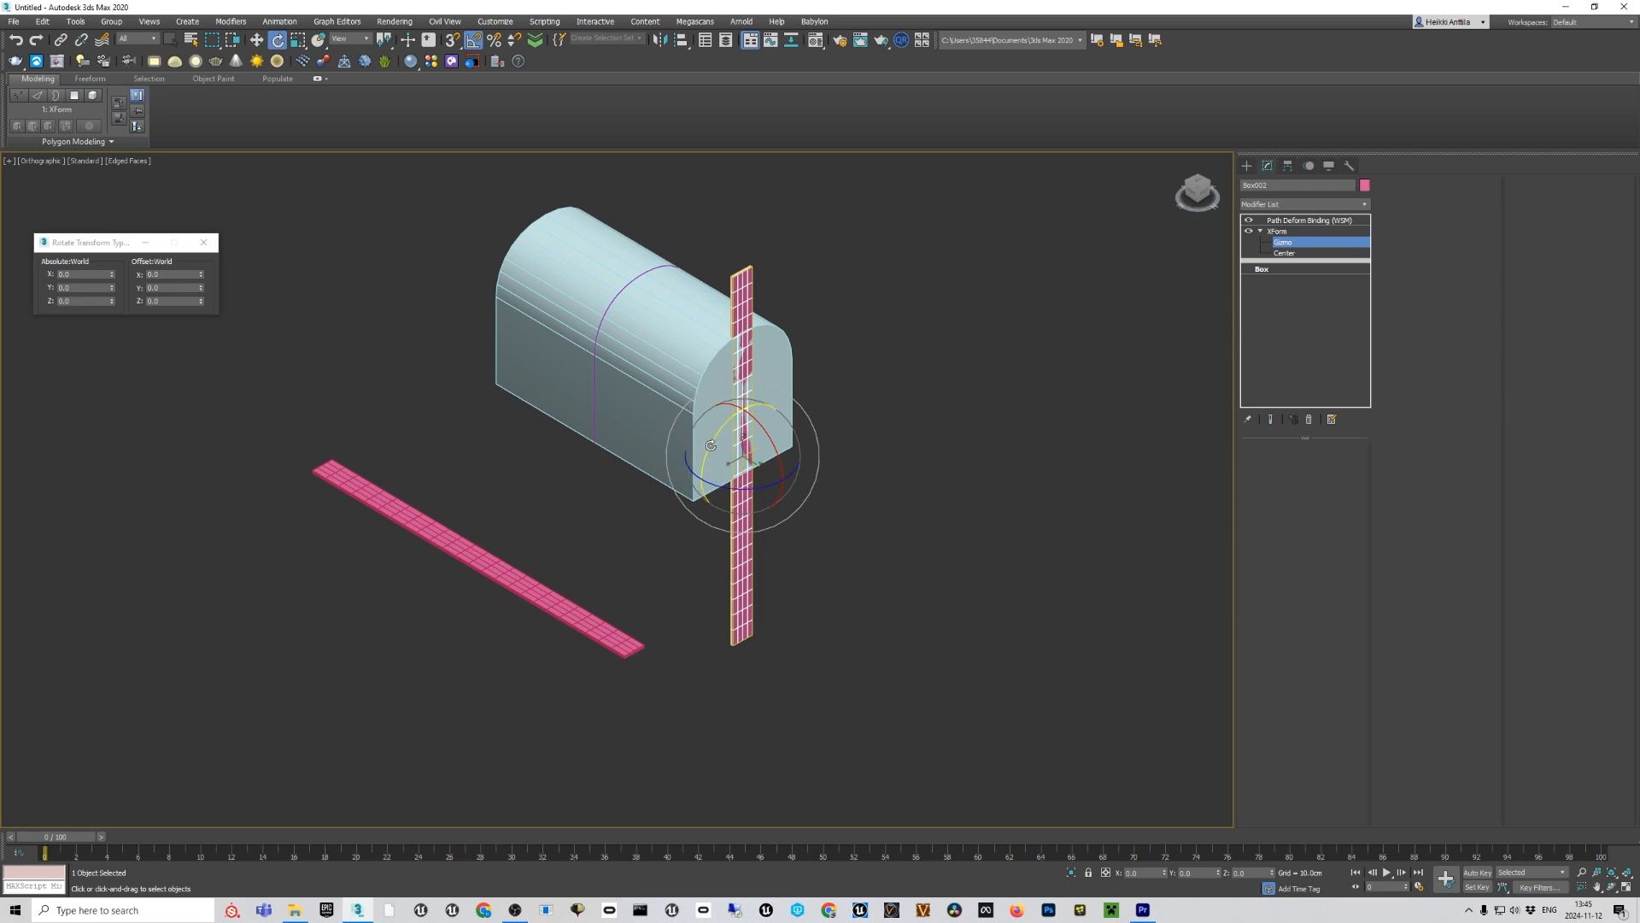
mouse_move(711, 443)
mouse_down()
mouse_move(694, 465)
mouse_move(714, 465)
mouse_up()
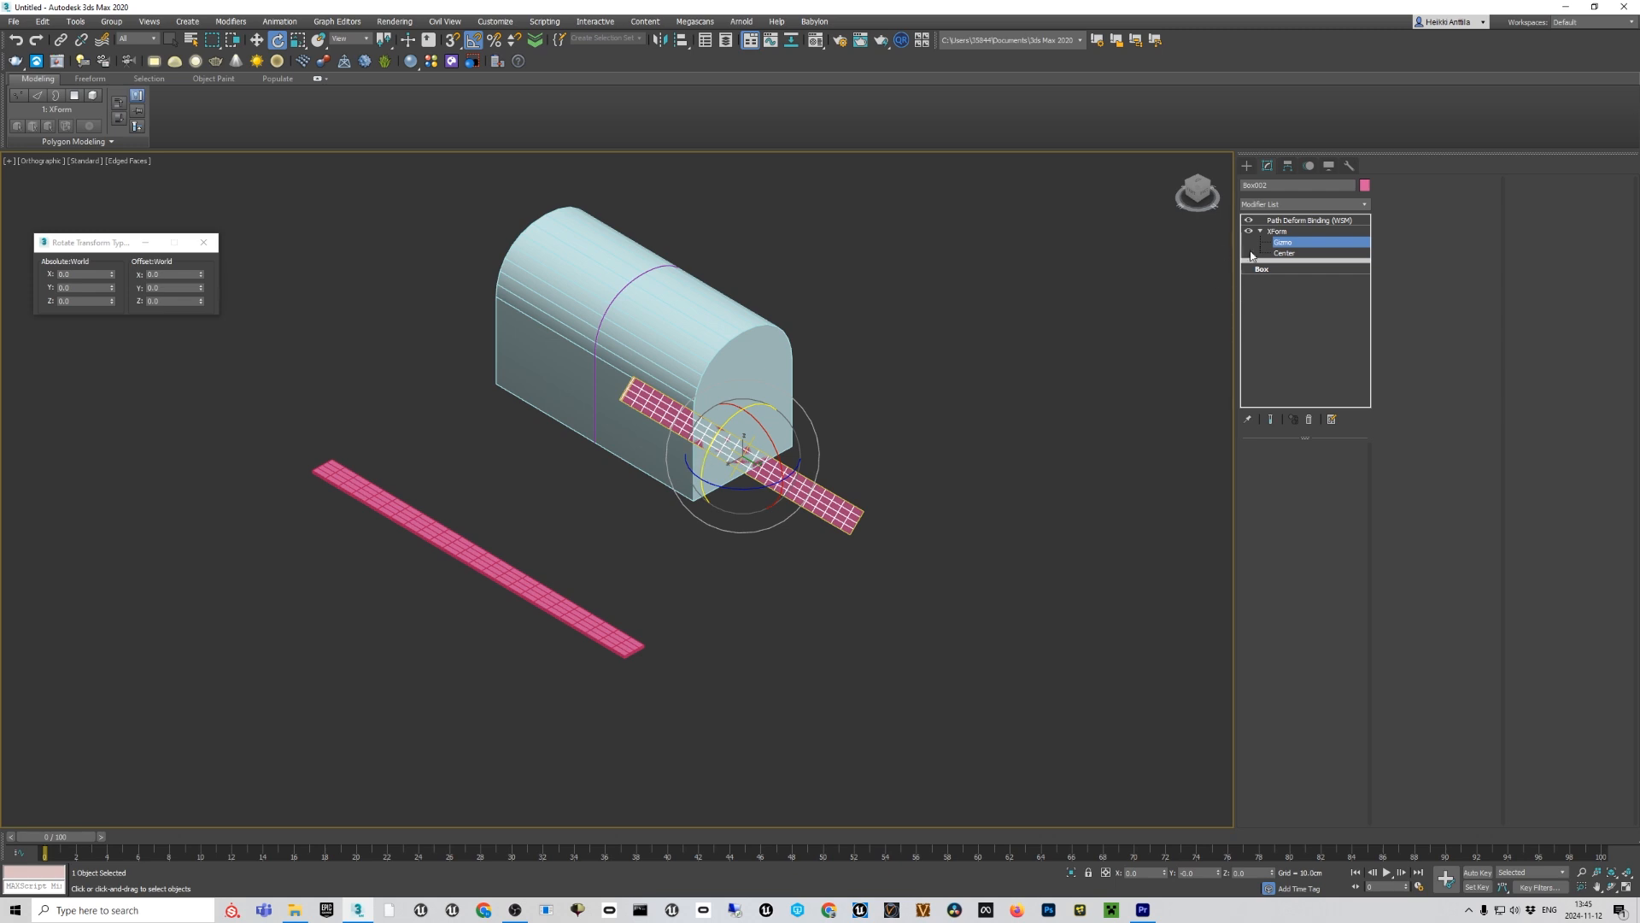
click(1277, 230)
click(1285, 221)
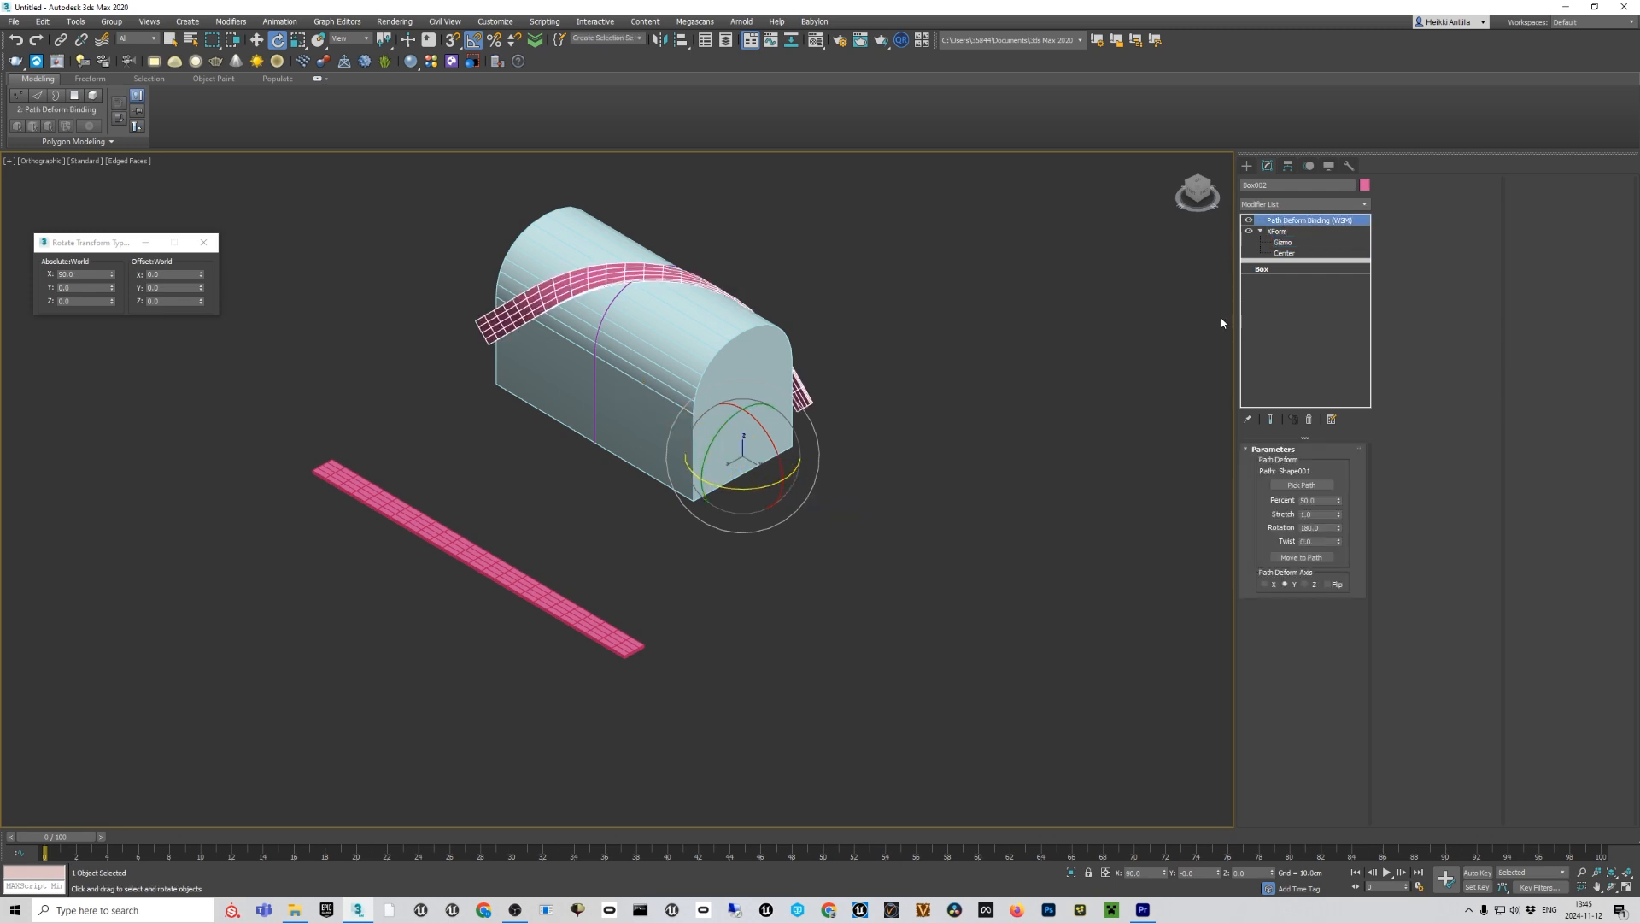
alt+middle_drag(710, 305, 775, 310)
scroll(626, 395, up, 3)
alt+middle_drag(687, 382, 670, 384)
scroll(670, 384, up, 1)
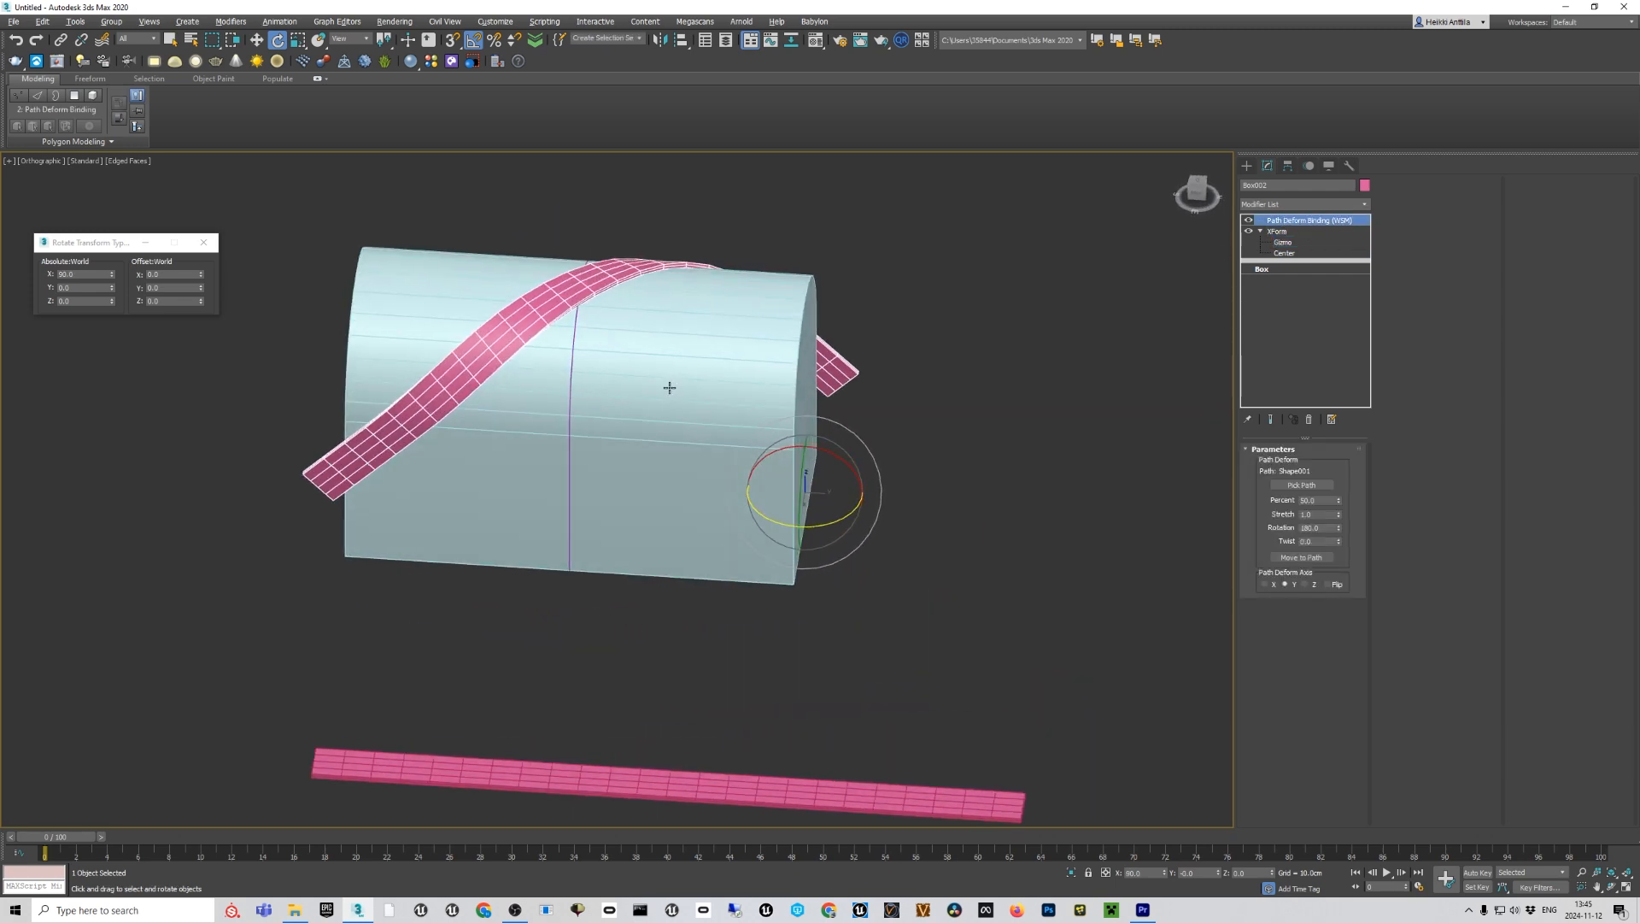
scroll(670, 384, down, 3)
middle_drag(888, 431, 923, 410)
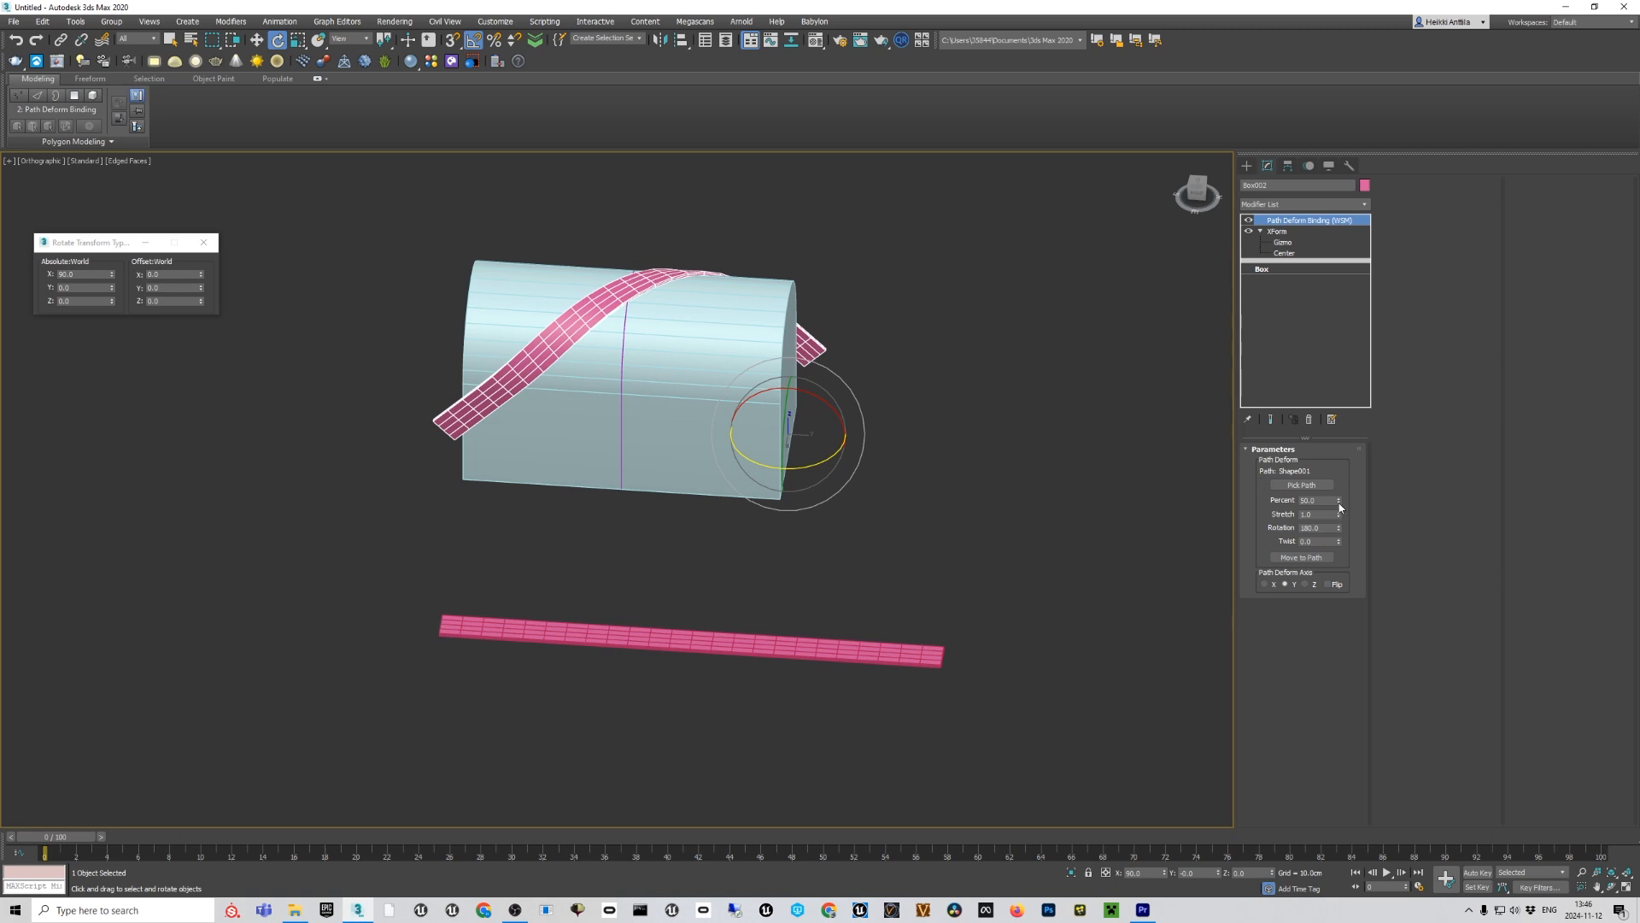
Set the PathDeform Stretch of the diagonal strip to 0.75.
mouse_move(1338, 515)
mouse_down()
mouse_move(1331, 540)
mouse_move(1332, 513)
mouse_up()
alt+middle_drag(948, 405, 781, 414)
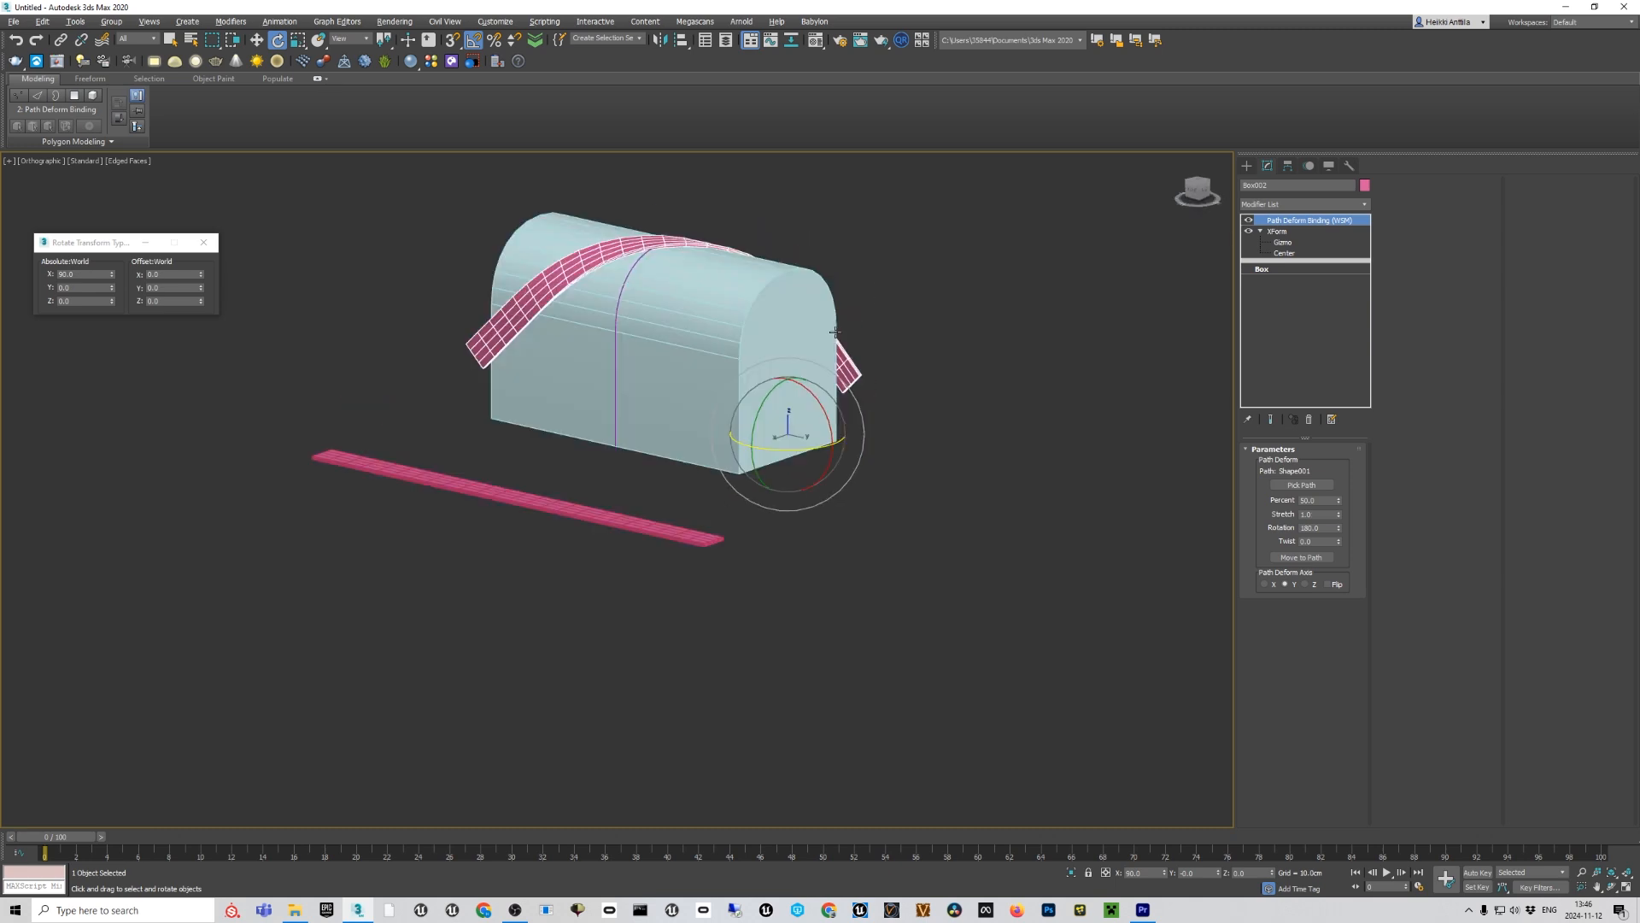
alt+middle_drag(836, 332, 922, 334)
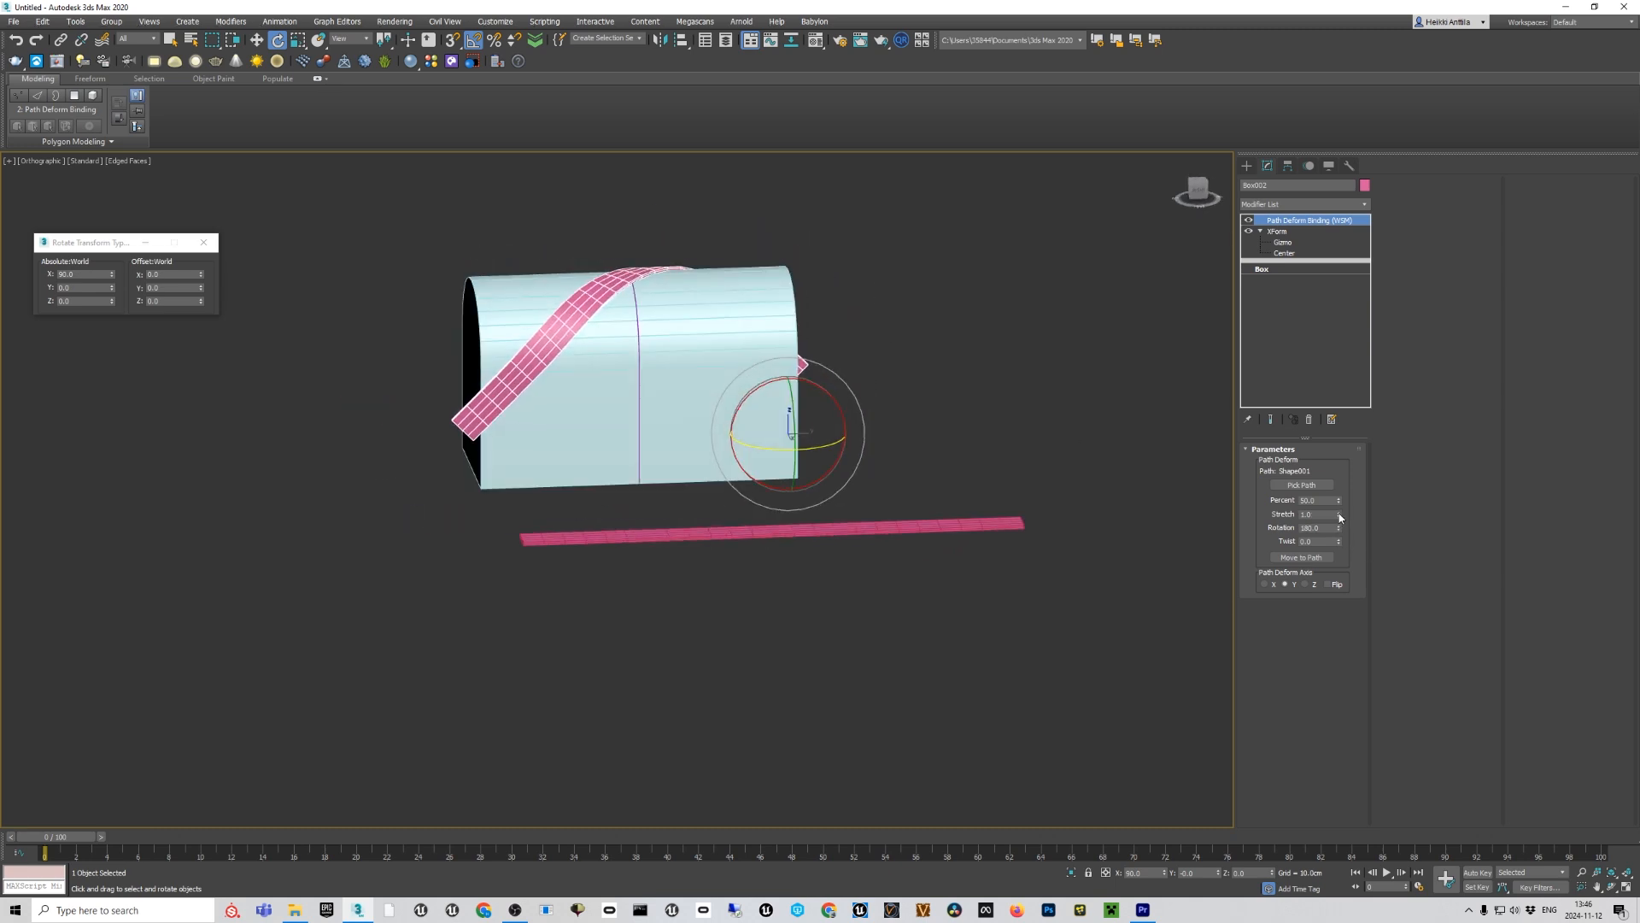
drag(1340, 517, 1337, 527)
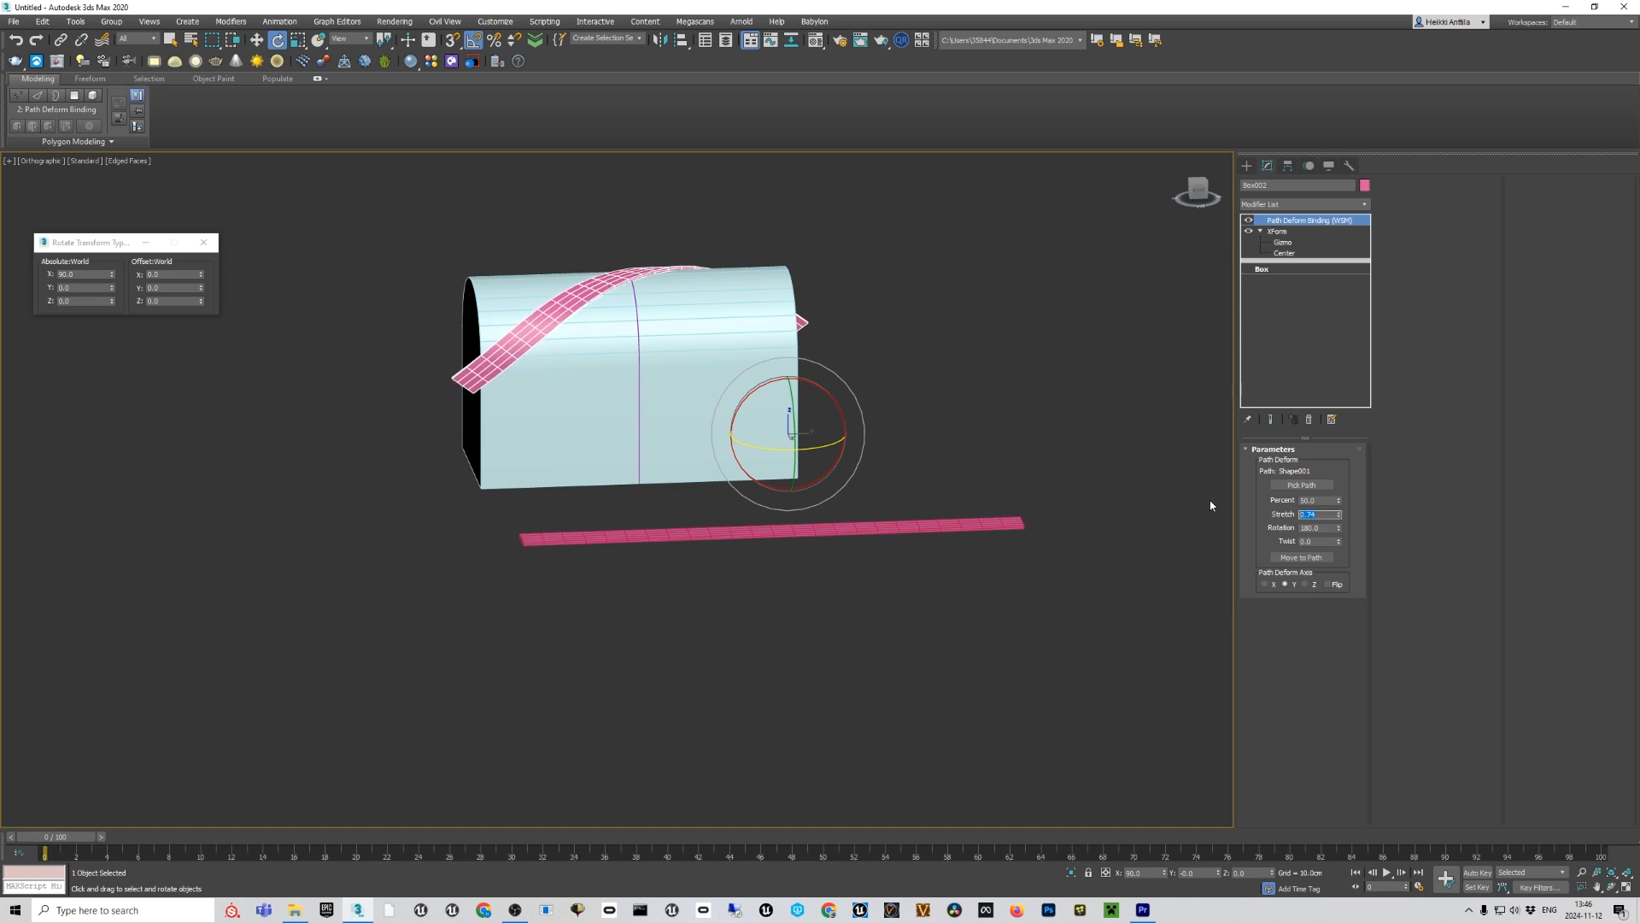
text(.75)
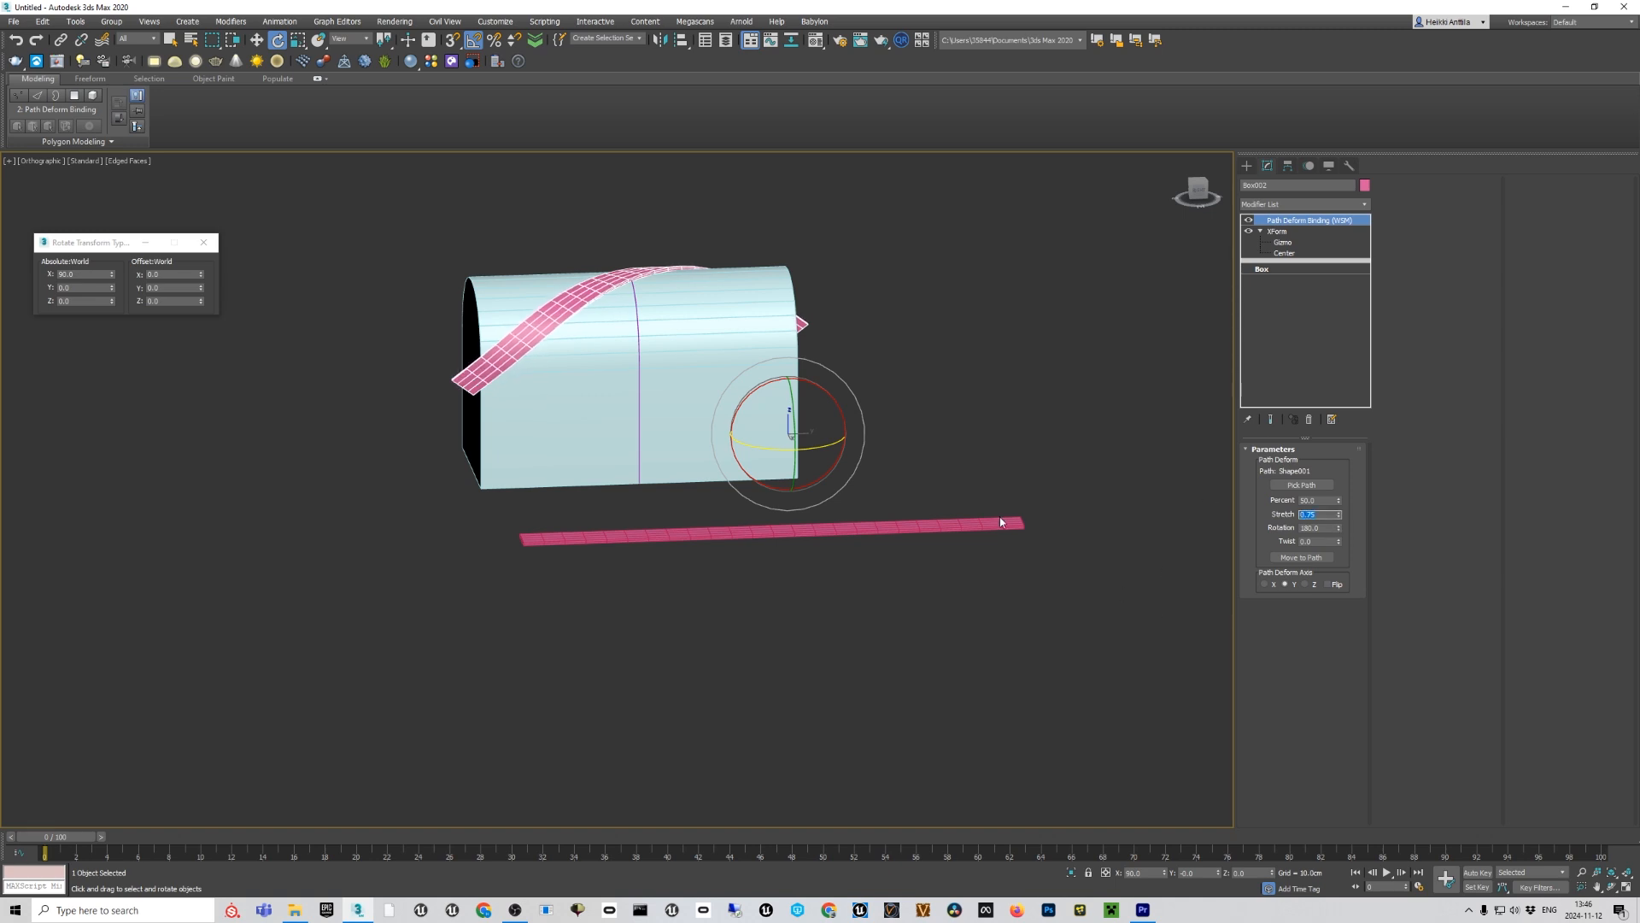
Shorten the original flat box to a length of about 290 cm.
click(997, 523)
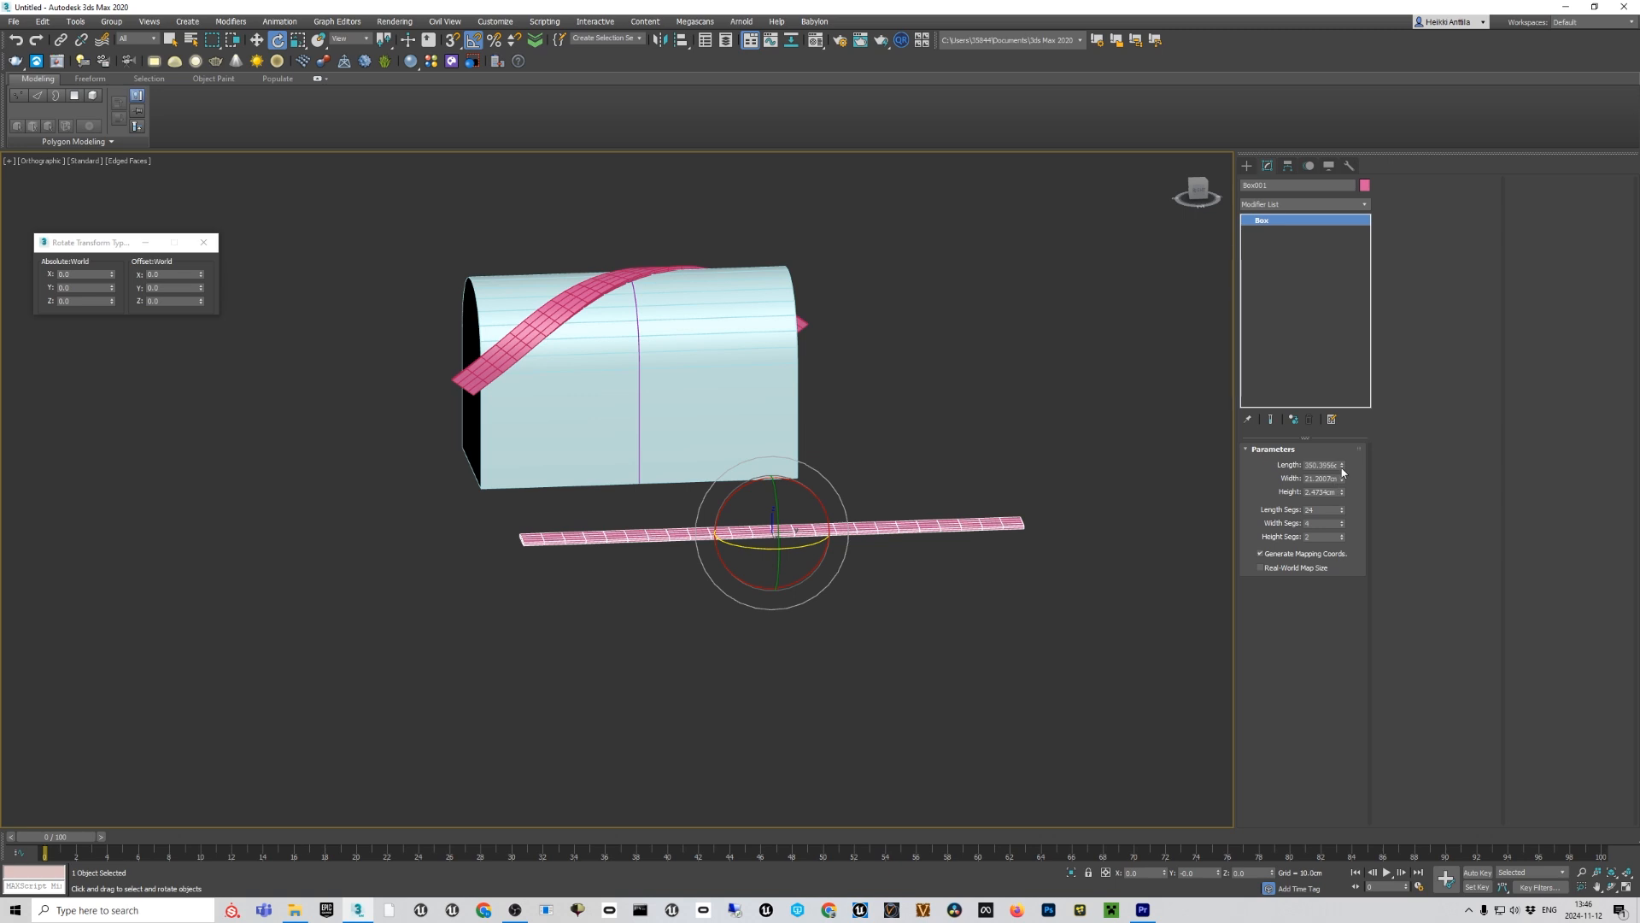
drag(1342, 471, 1337, 479)
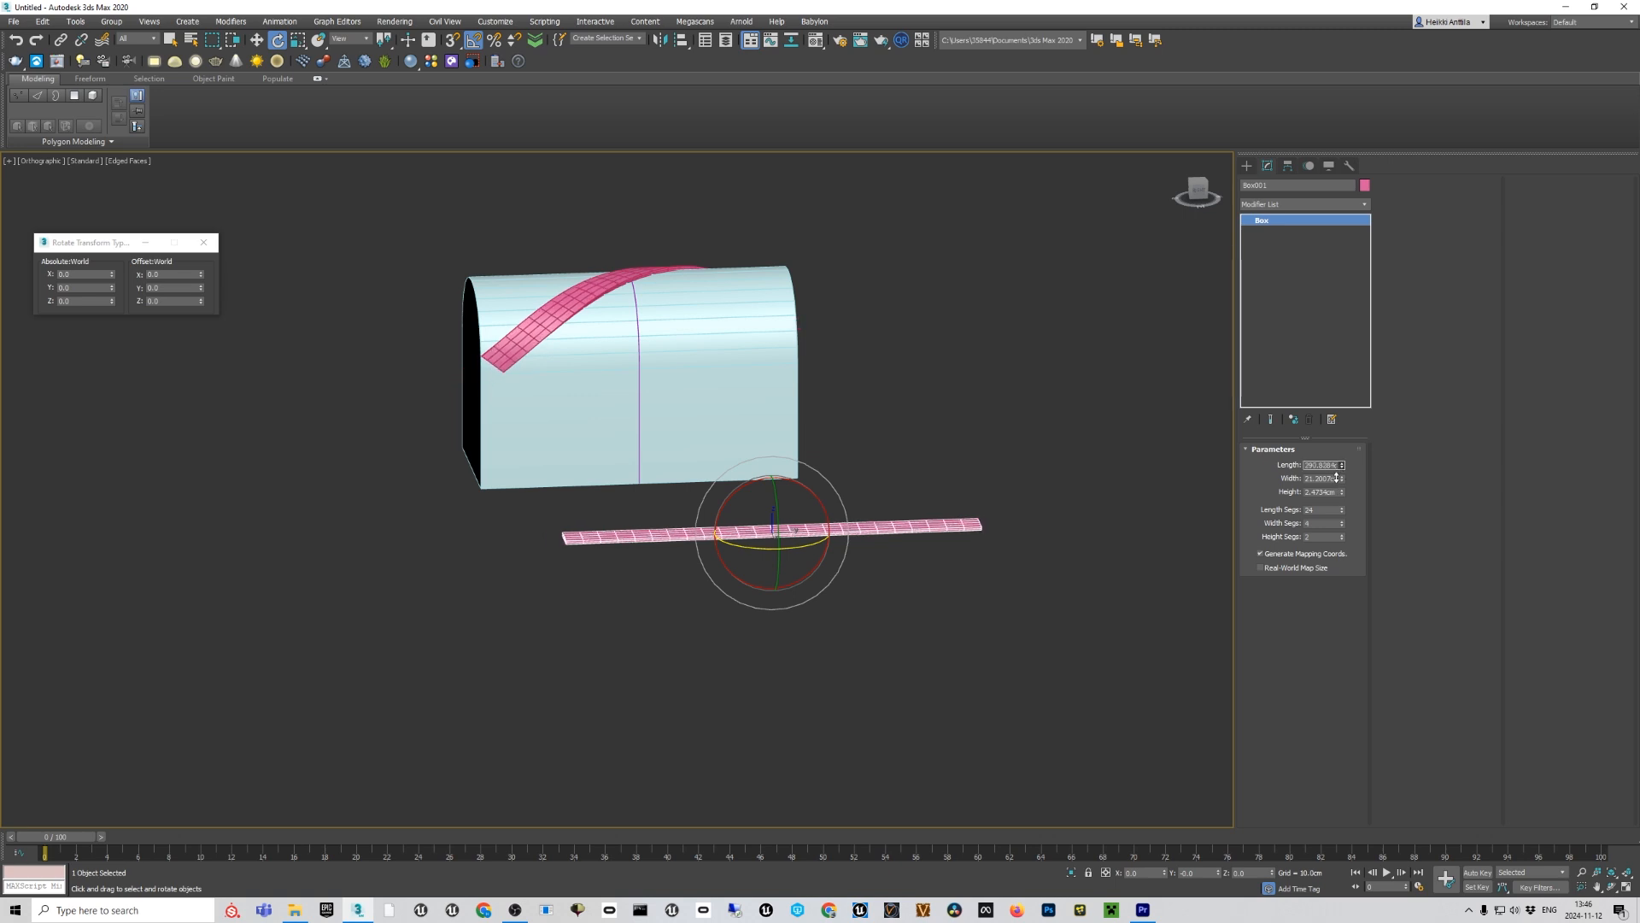
alt+middle_drag(743, 359, 711, 524)
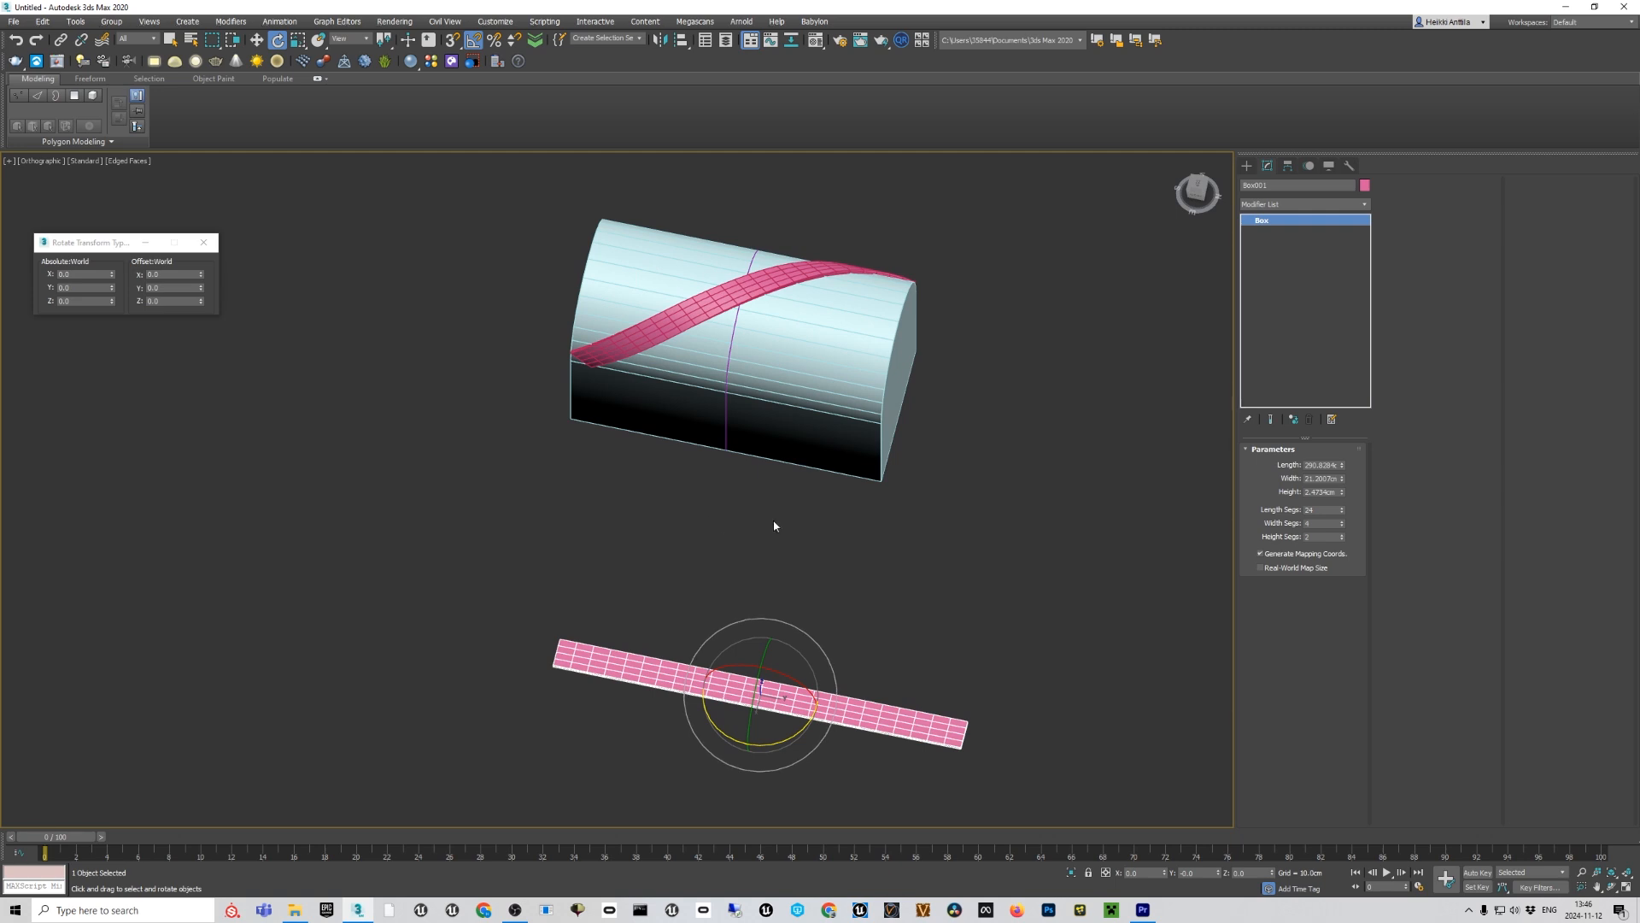
Clone the original flat box as a reference and move the copy along X toward the mesh.
click(849, 633)
click(838, 698)
key(ctrl+v)
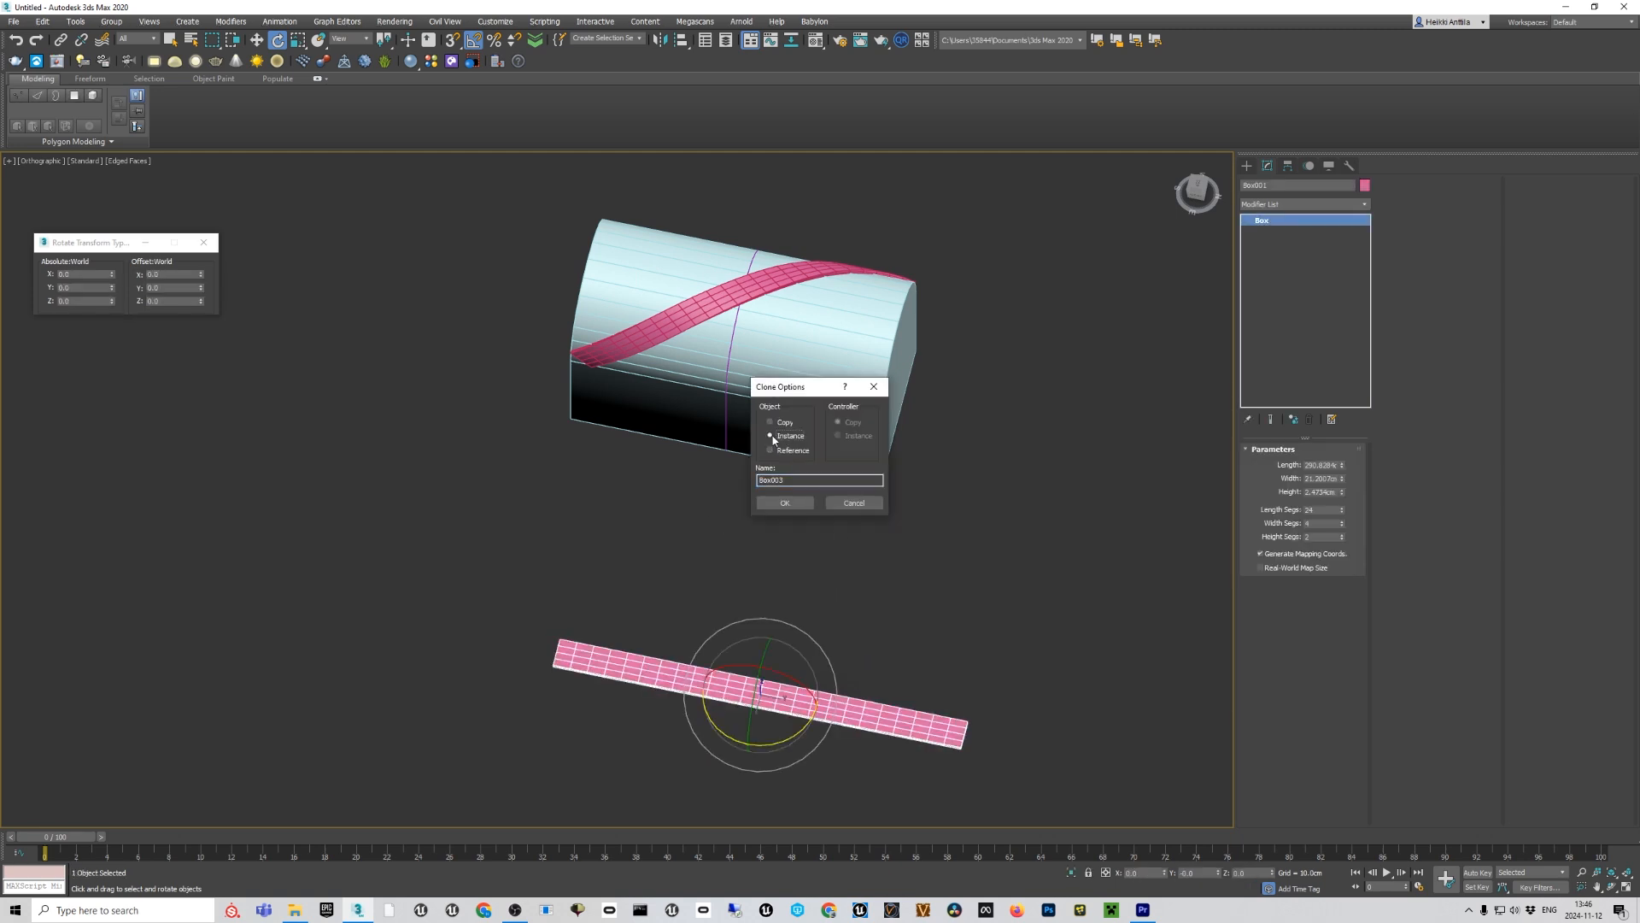
click(784, 502)
middle_drag(784, 574, 796, 571)
key(w)
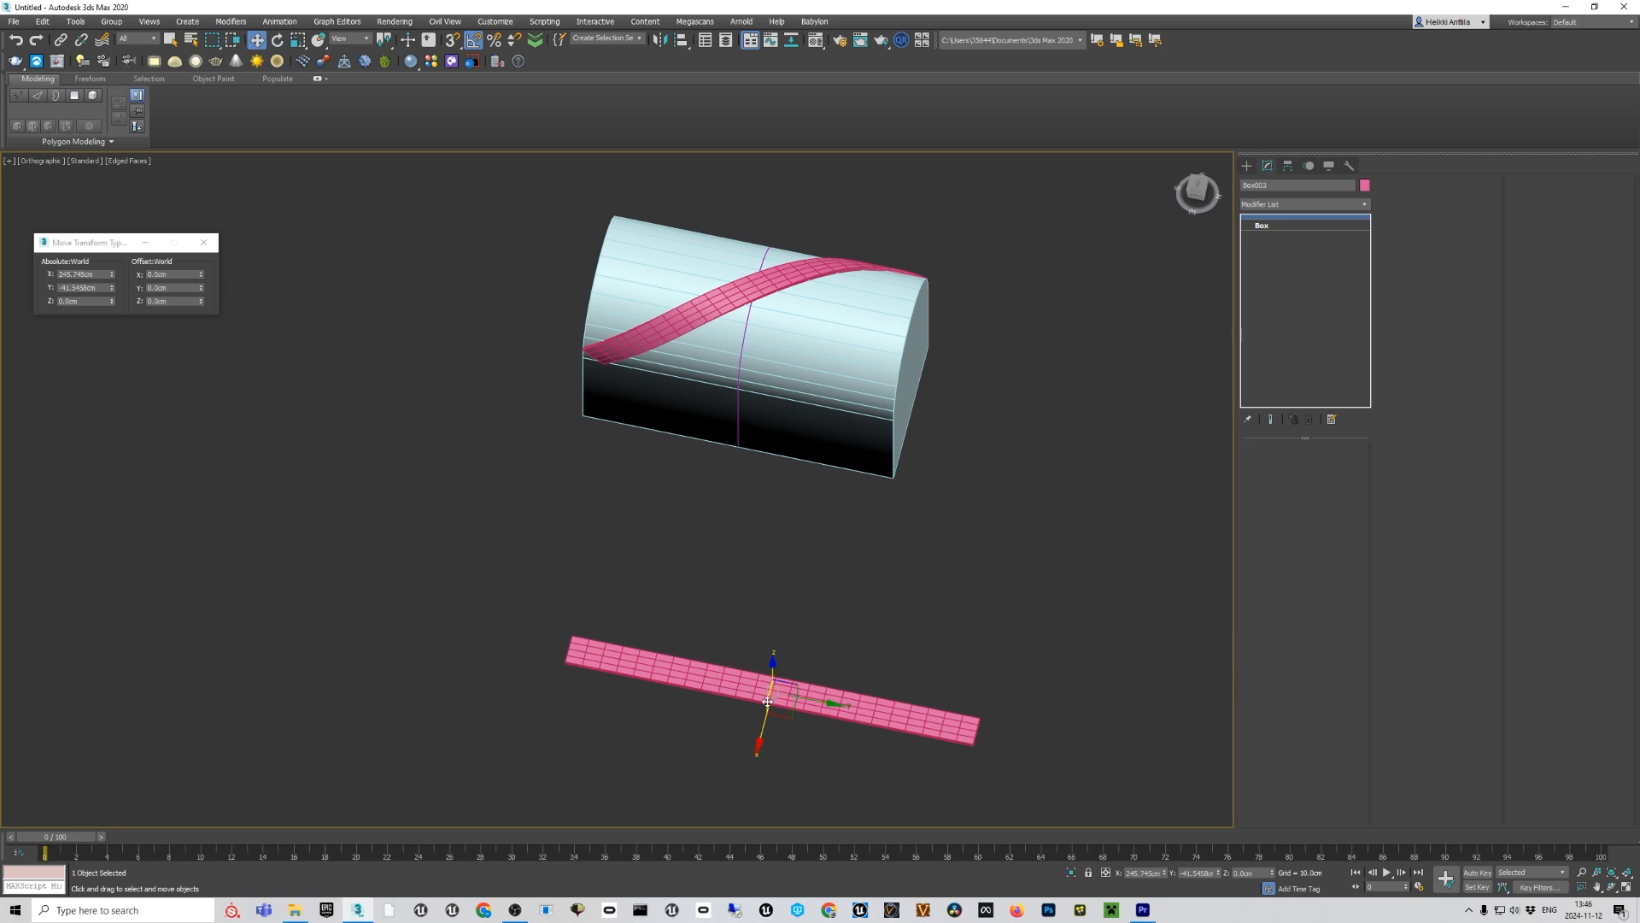
drag(768, 701, 793, 608)
click(966, 459)
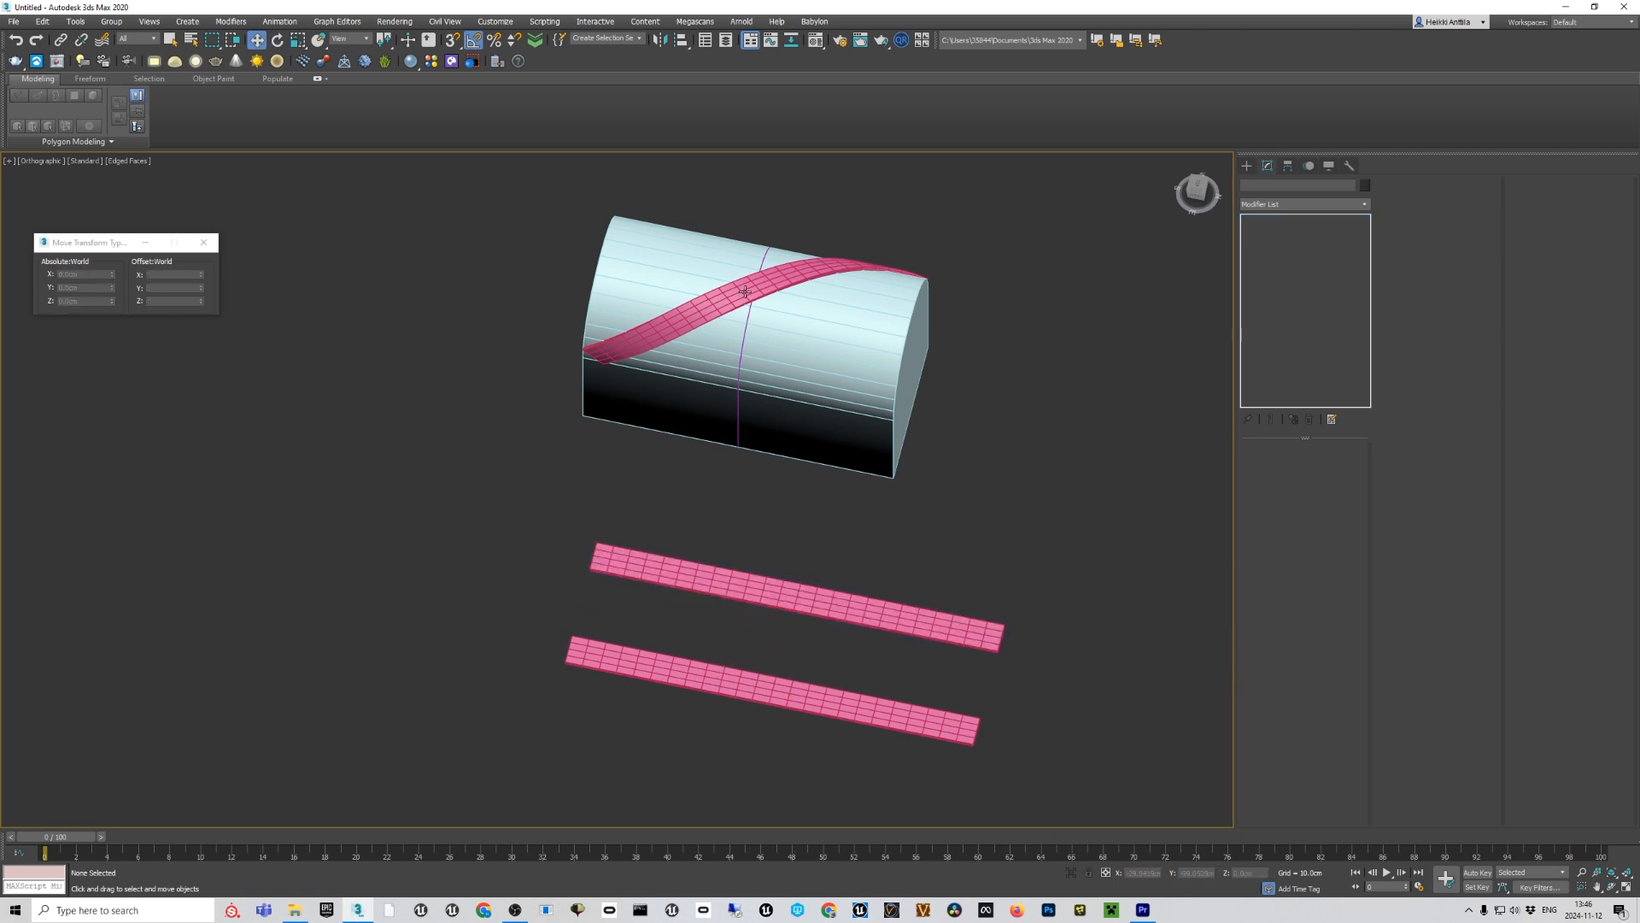
Copy the XForm modifier from the wrapped strip and paste it onto the new reference box.
click(745, 291)
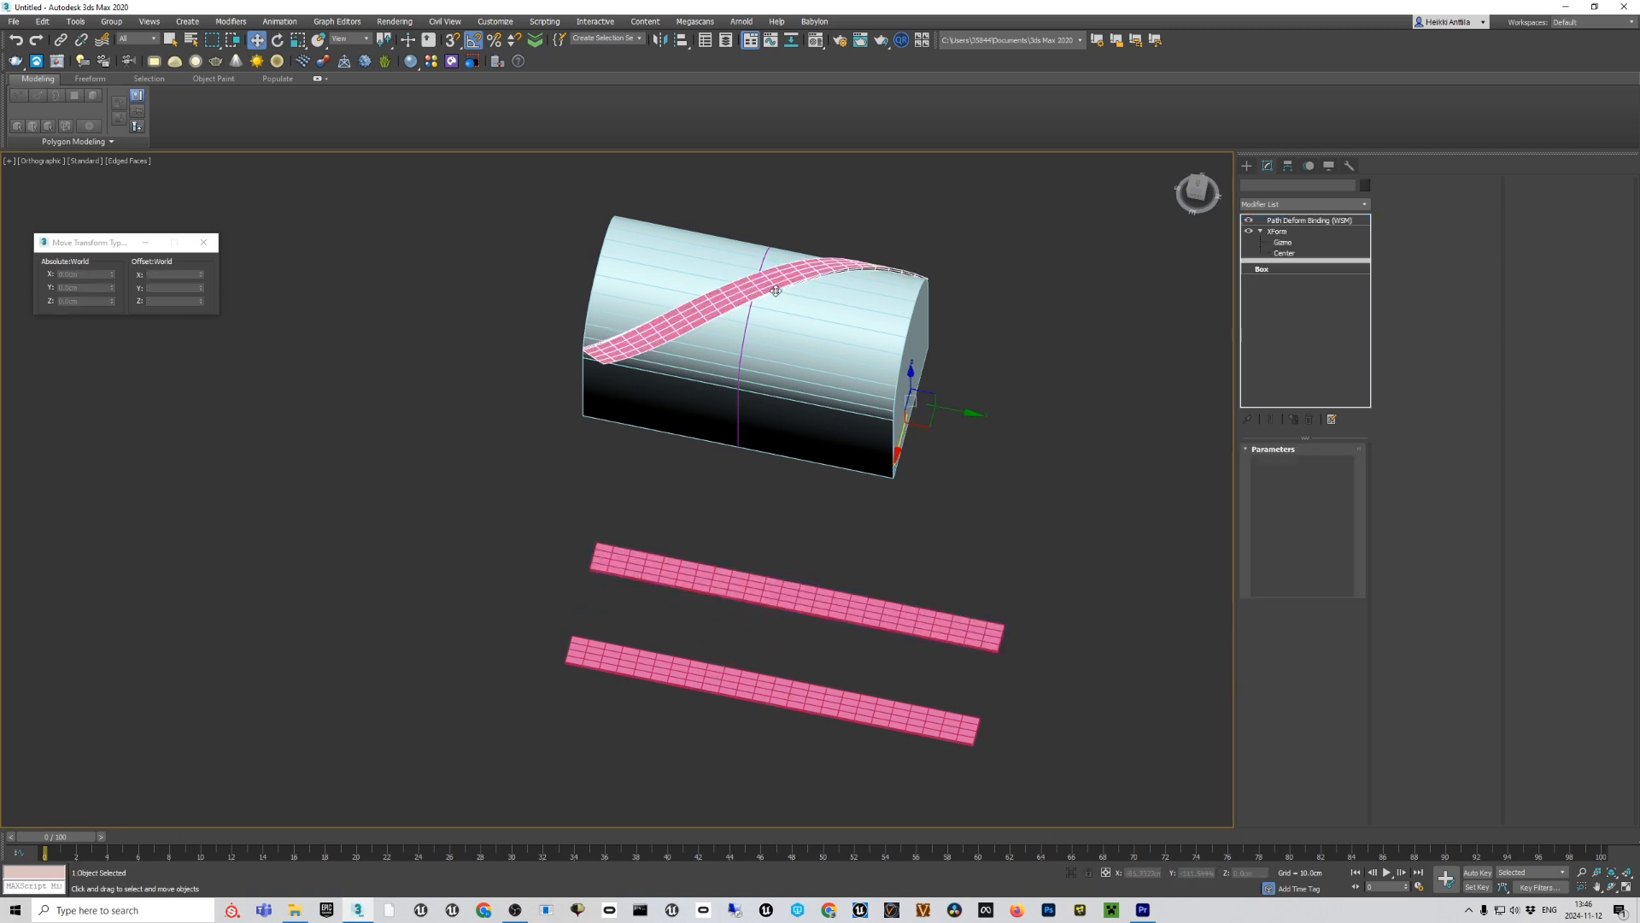
ctrl+click(1278, 231)
right_click(1278, 231)
click(1260, 224)
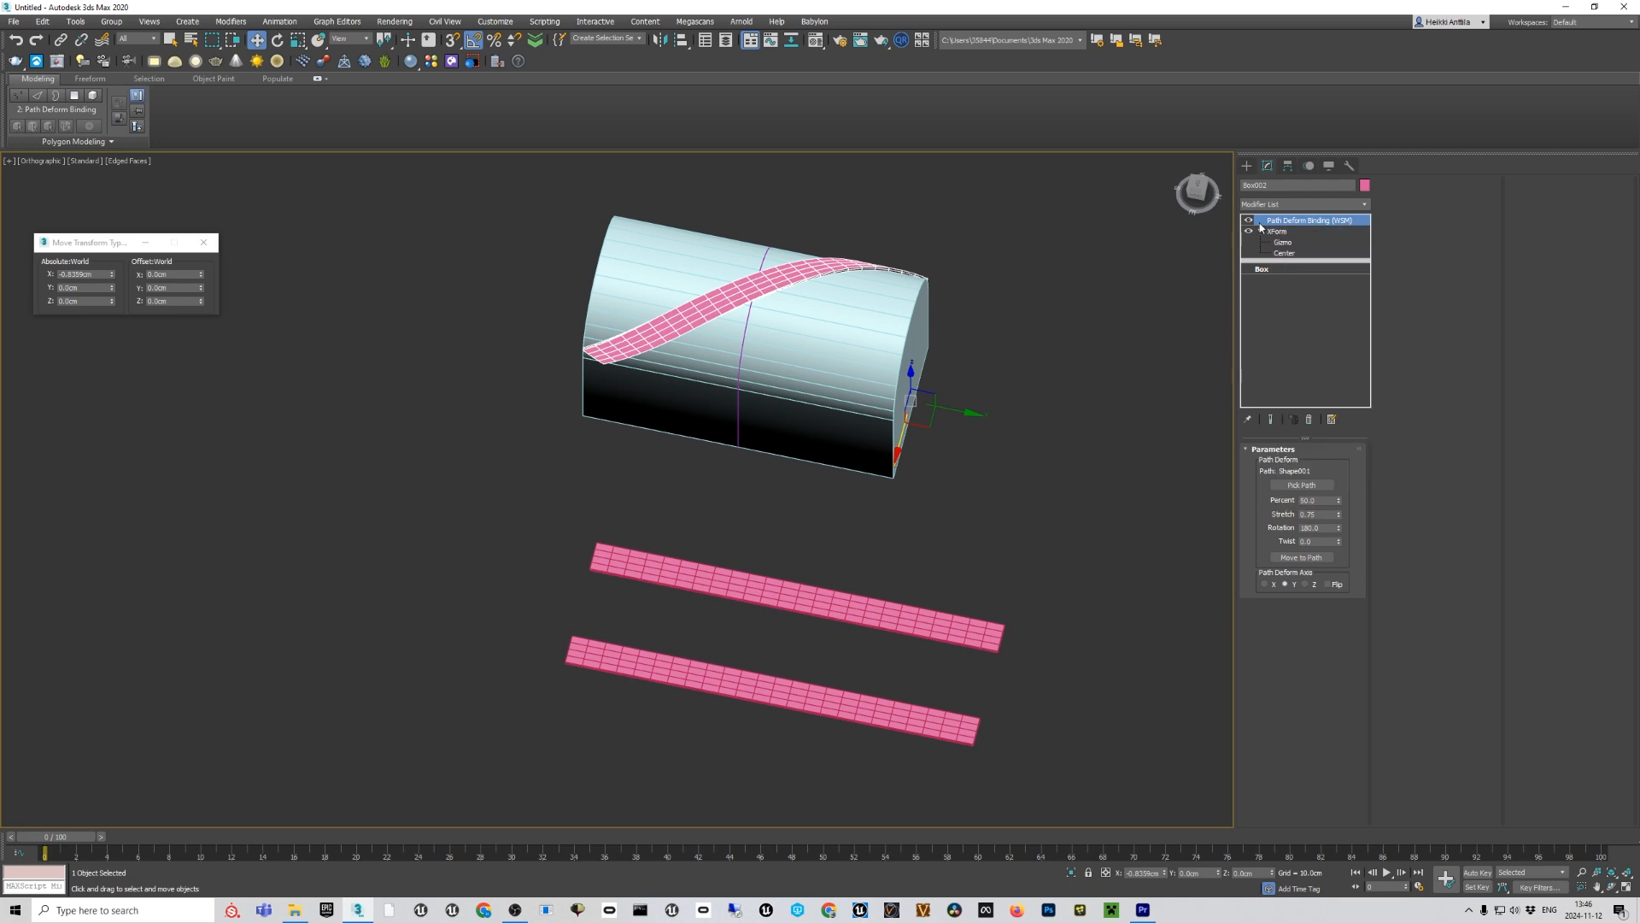
click(1276, 231)
right_click(1278, 231)
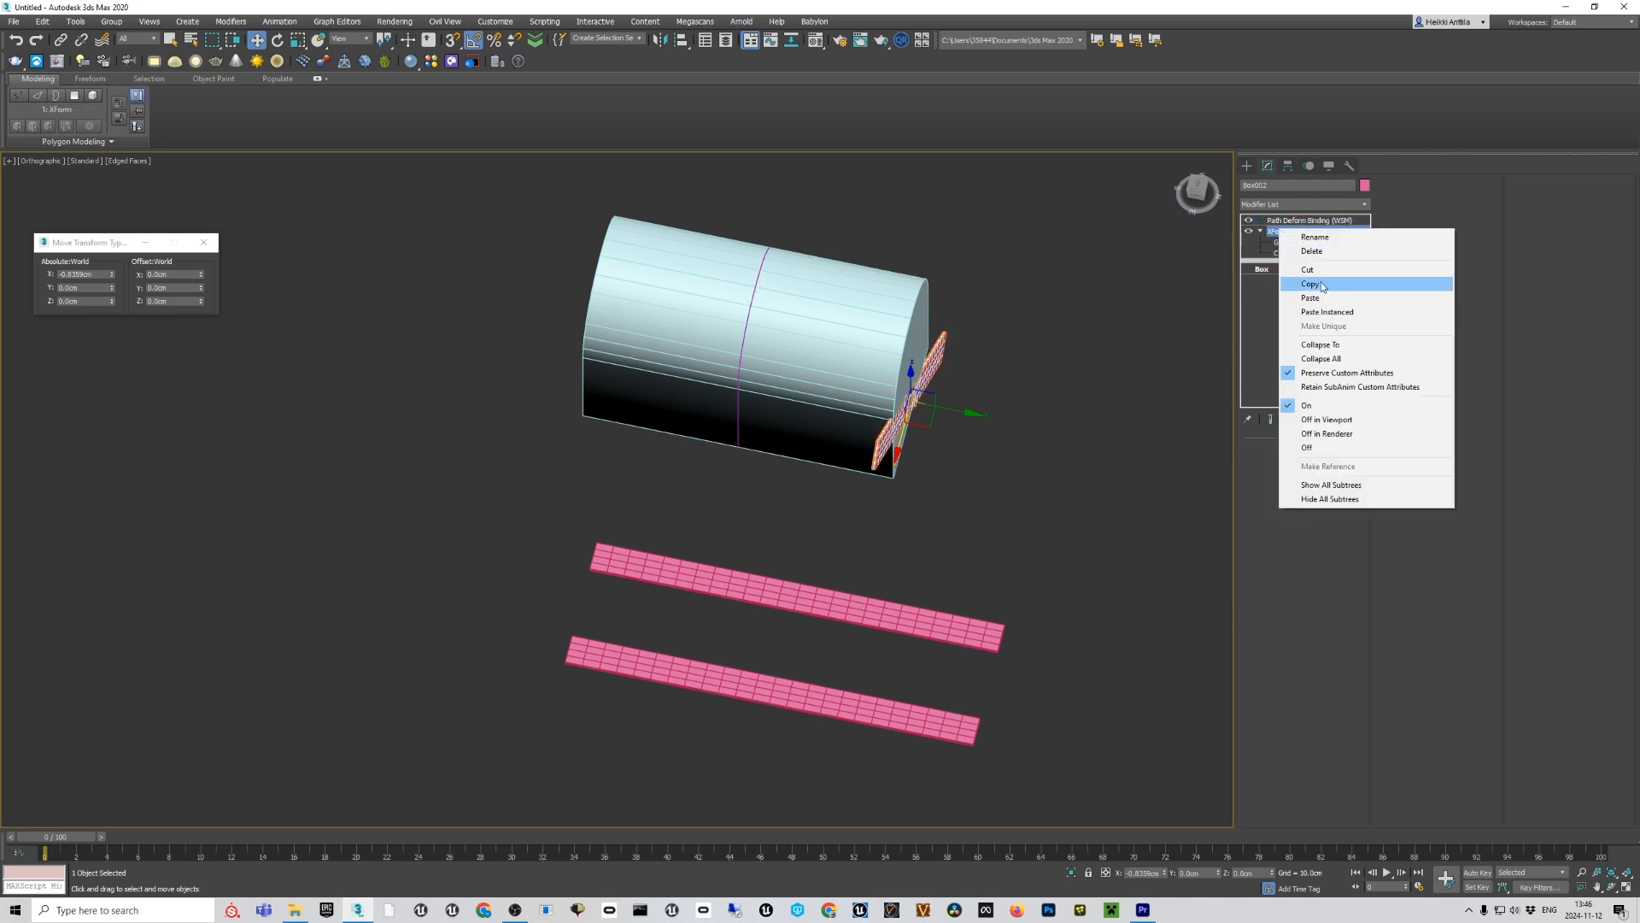
click(1309, 283)
click(985, 637)
right_click(1291, 224)
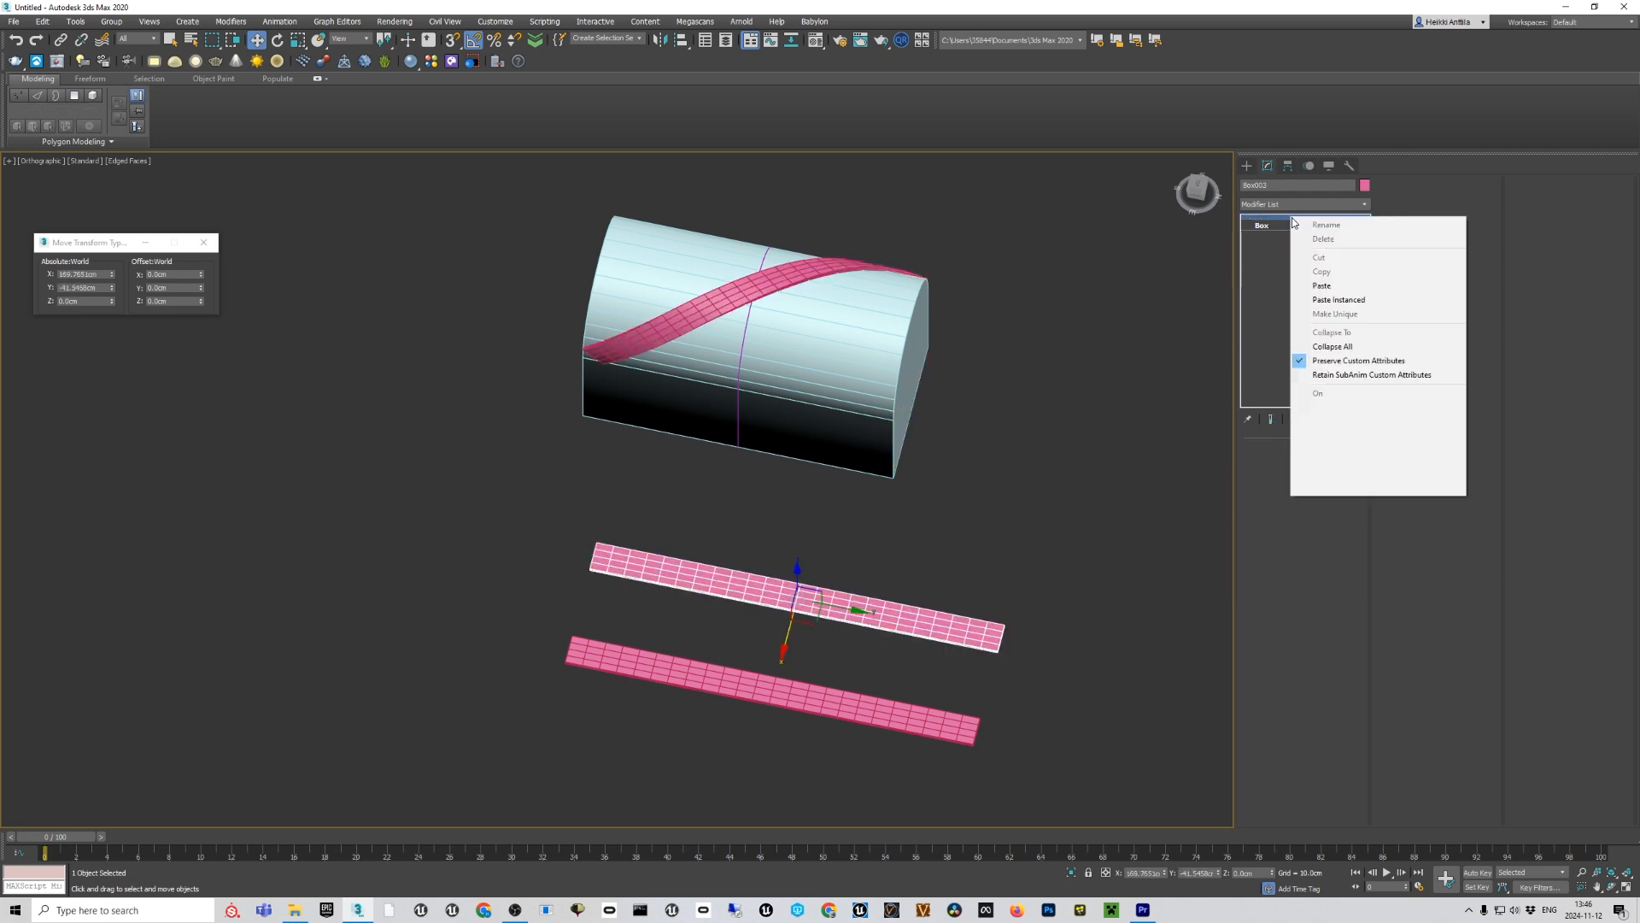
click(1341, 289)
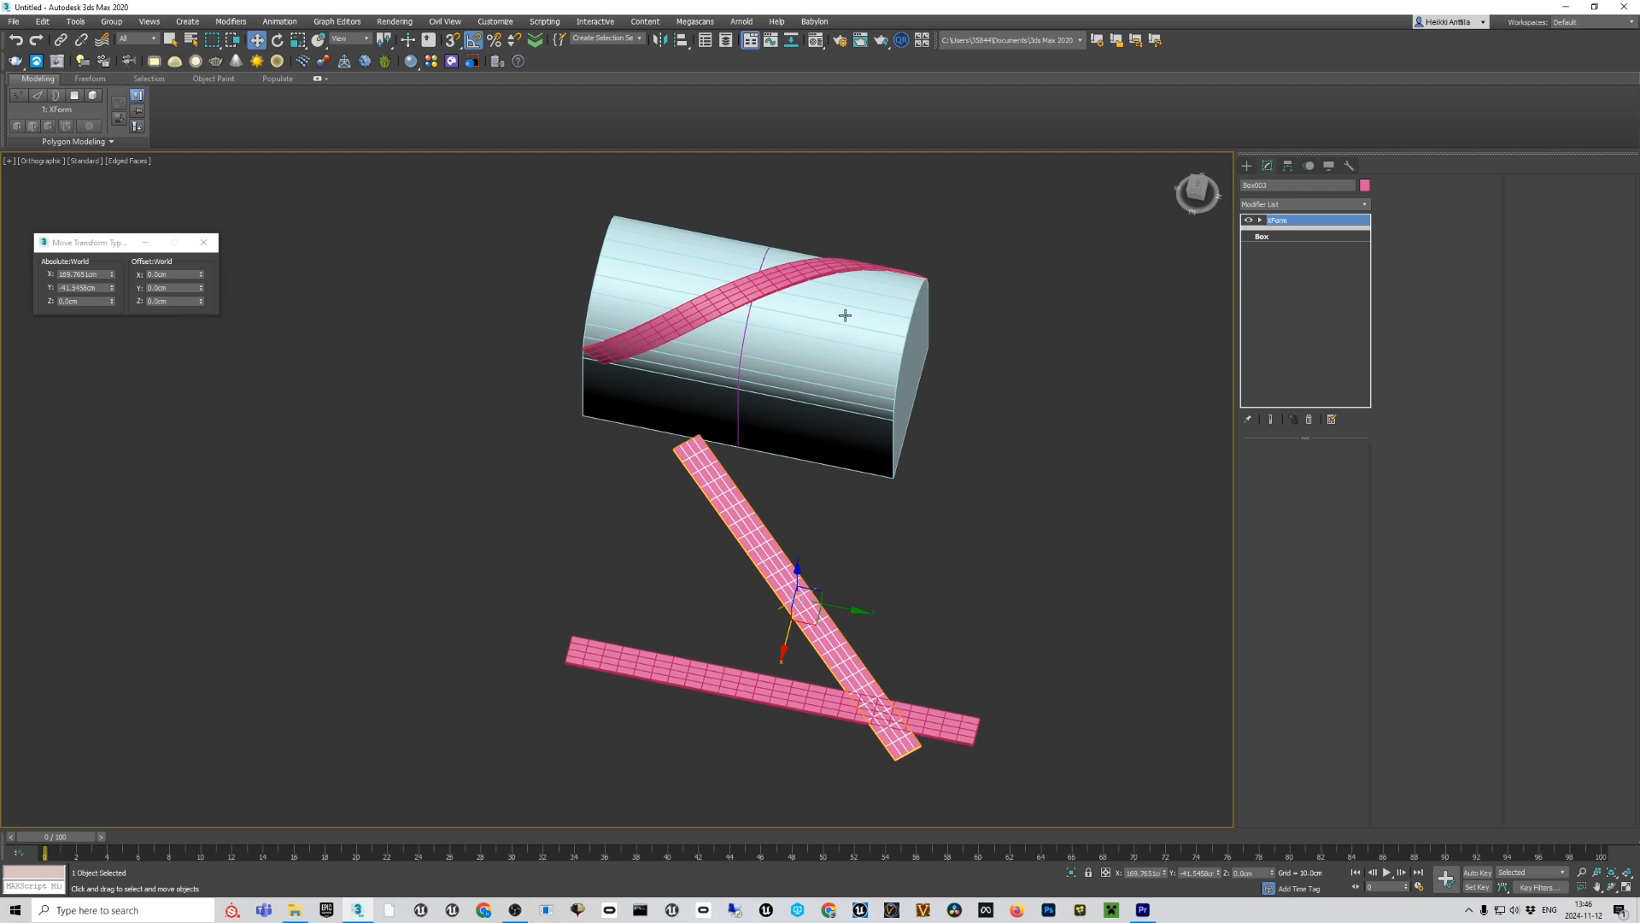
Copy the PathDeform binding from the wrapped strip onto the new reference box and move that box to the path.
click(818, 284)
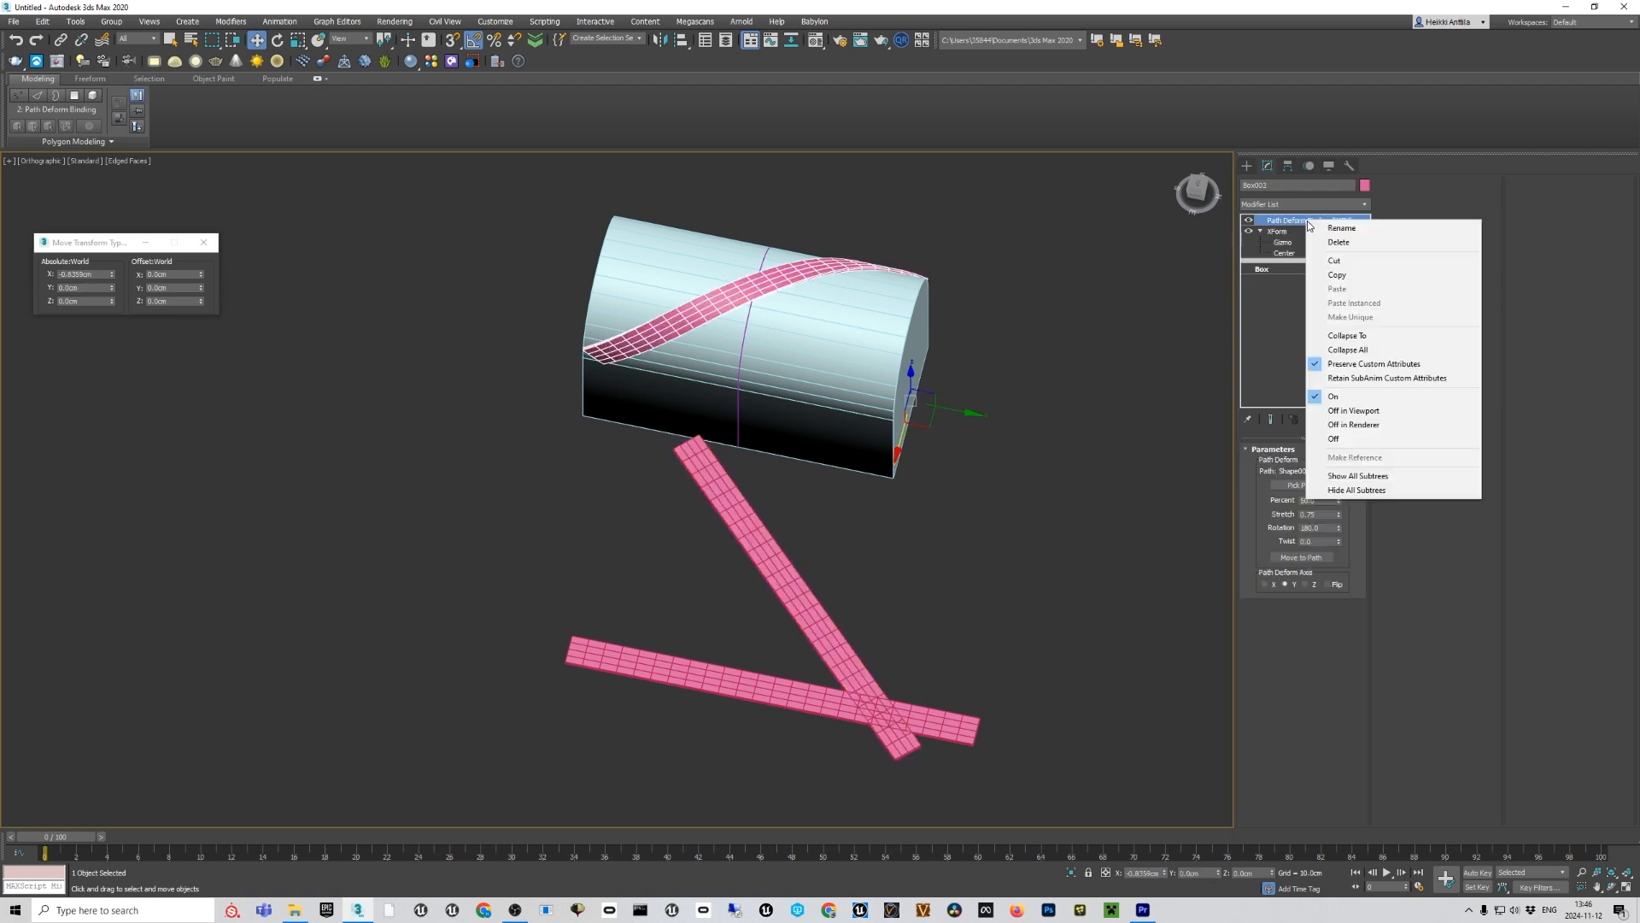
click(1337, 274)
click(716, 484)
right_click(1303, 232)
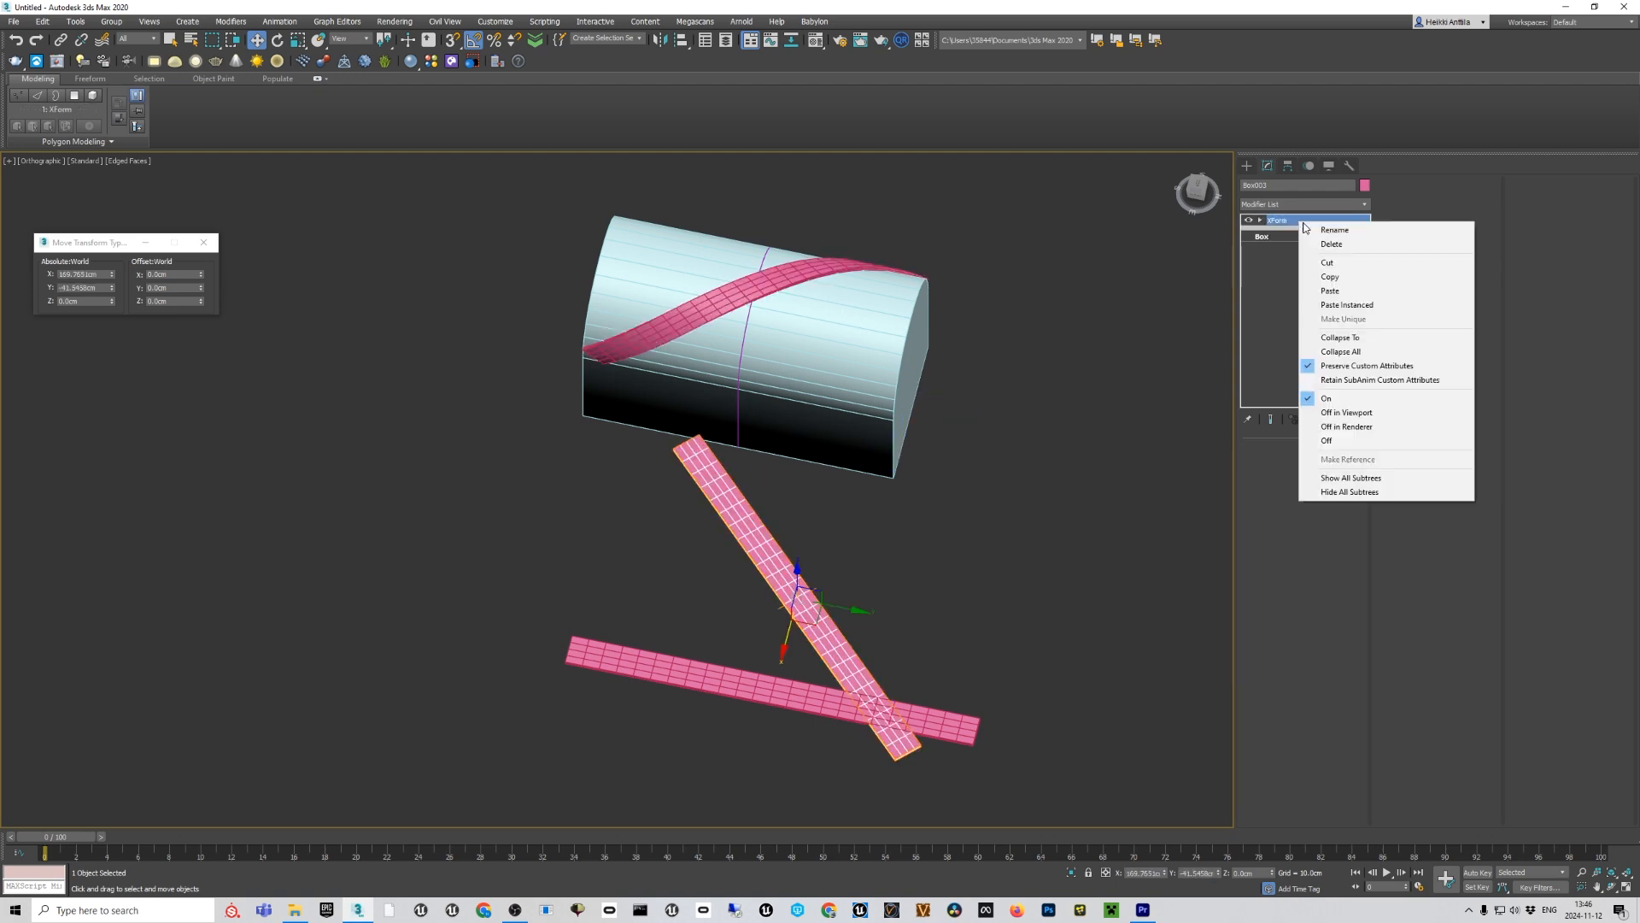
click(1340, 289)
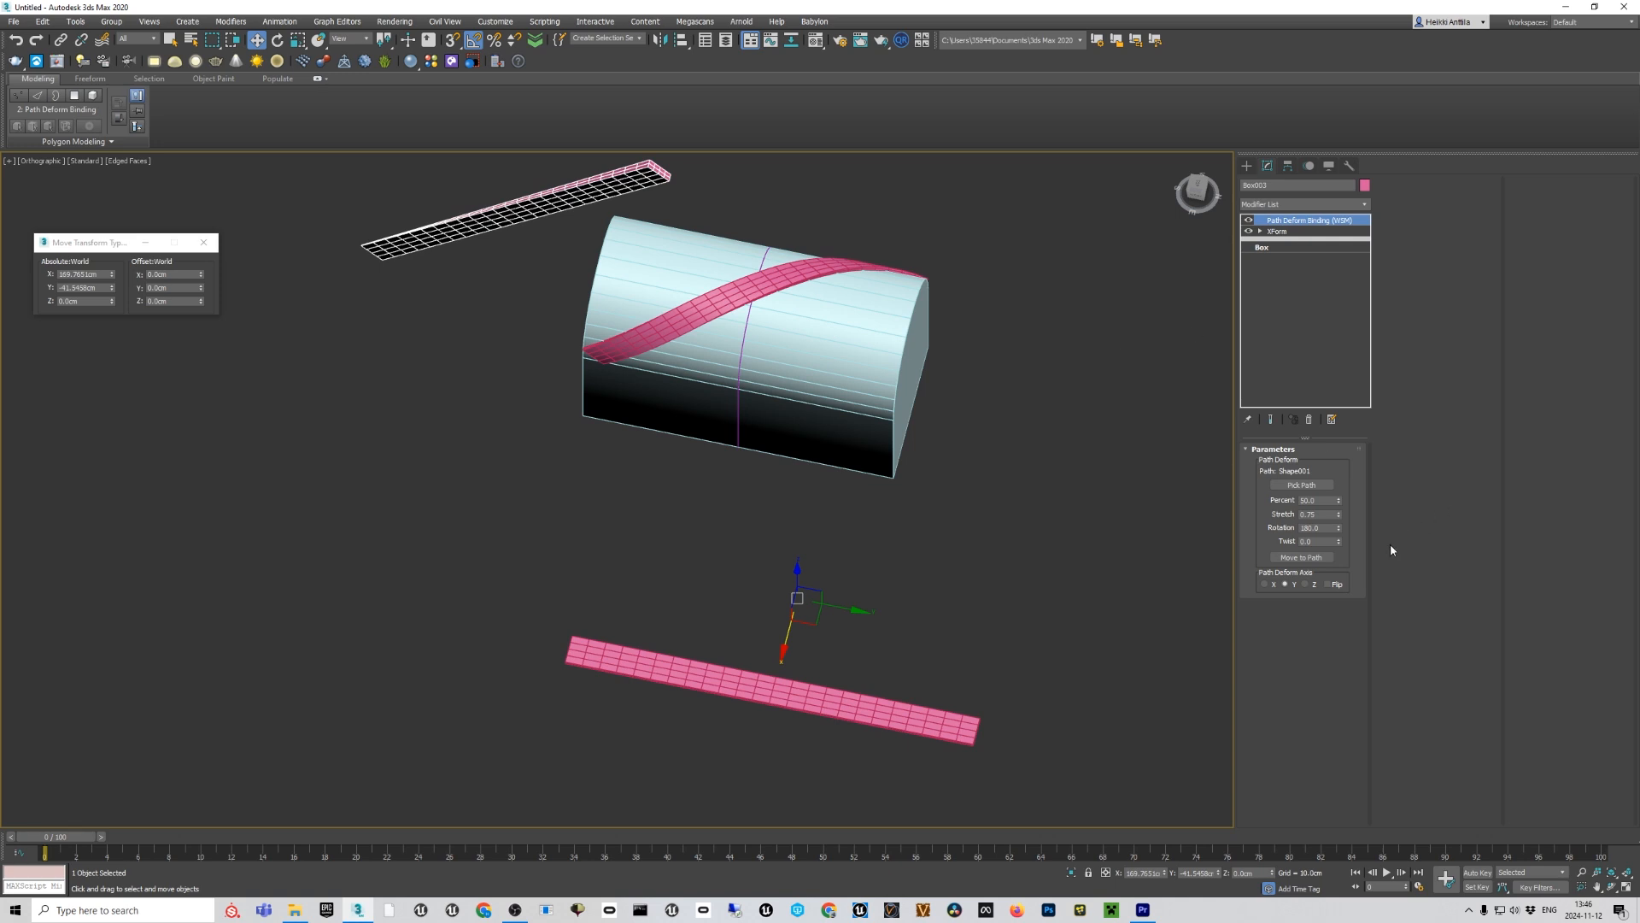
click(1302, 557)
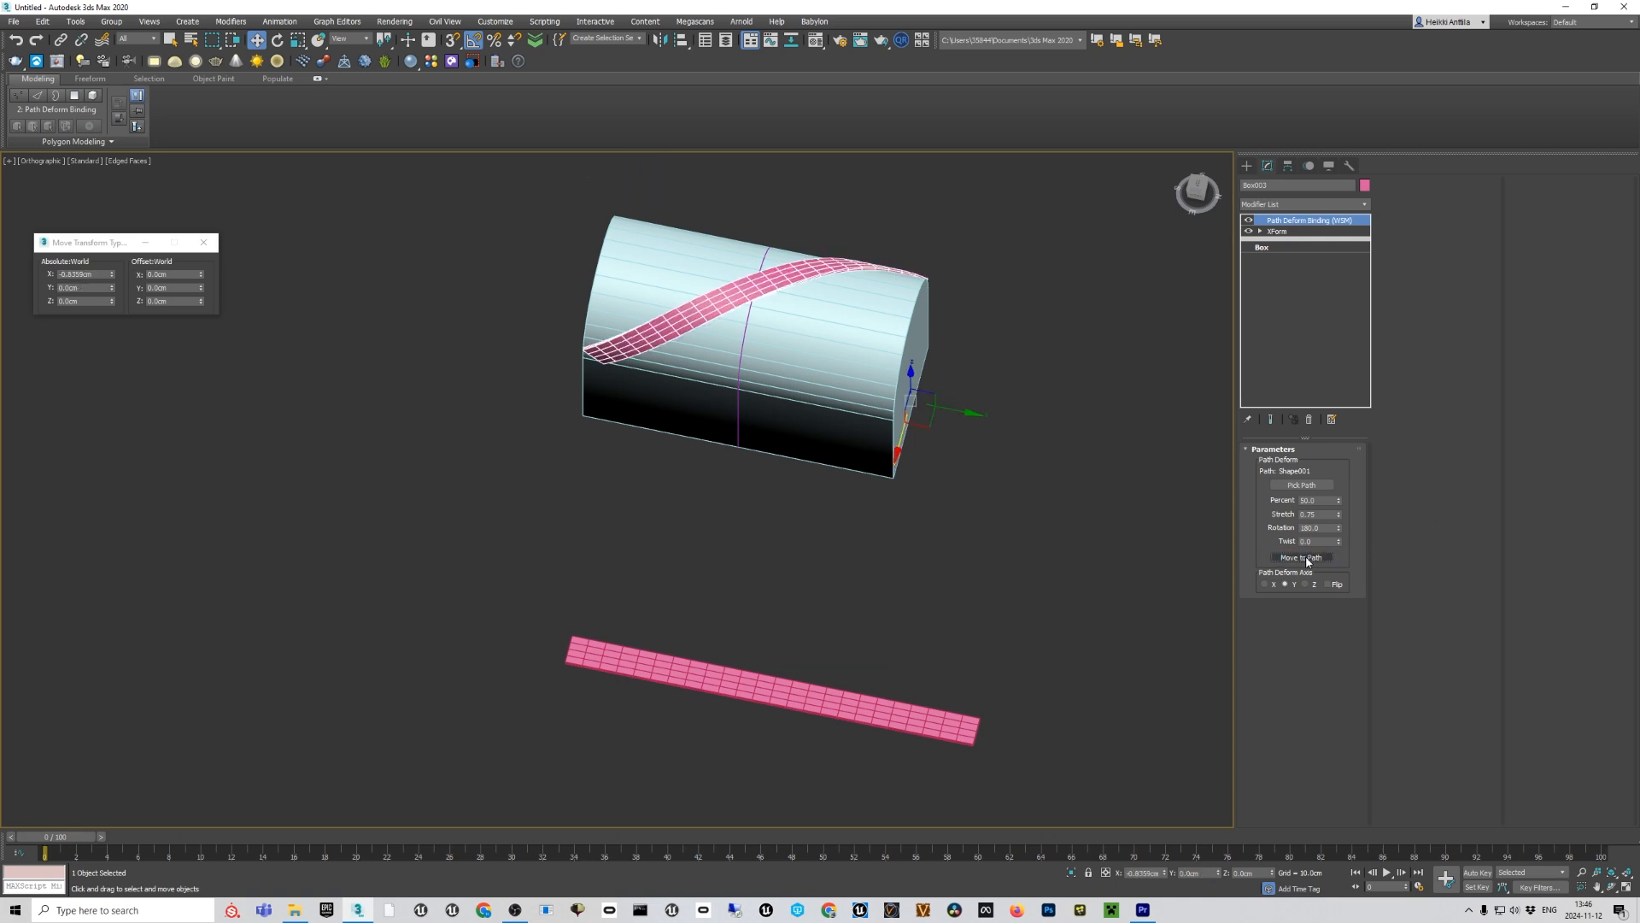
Rotate the XForm gizmo of the second wrapped box so its strip crosses the first one diagonally over the mesh.
click(1276, 232)
click(1260, 231)
click(1283, 242)
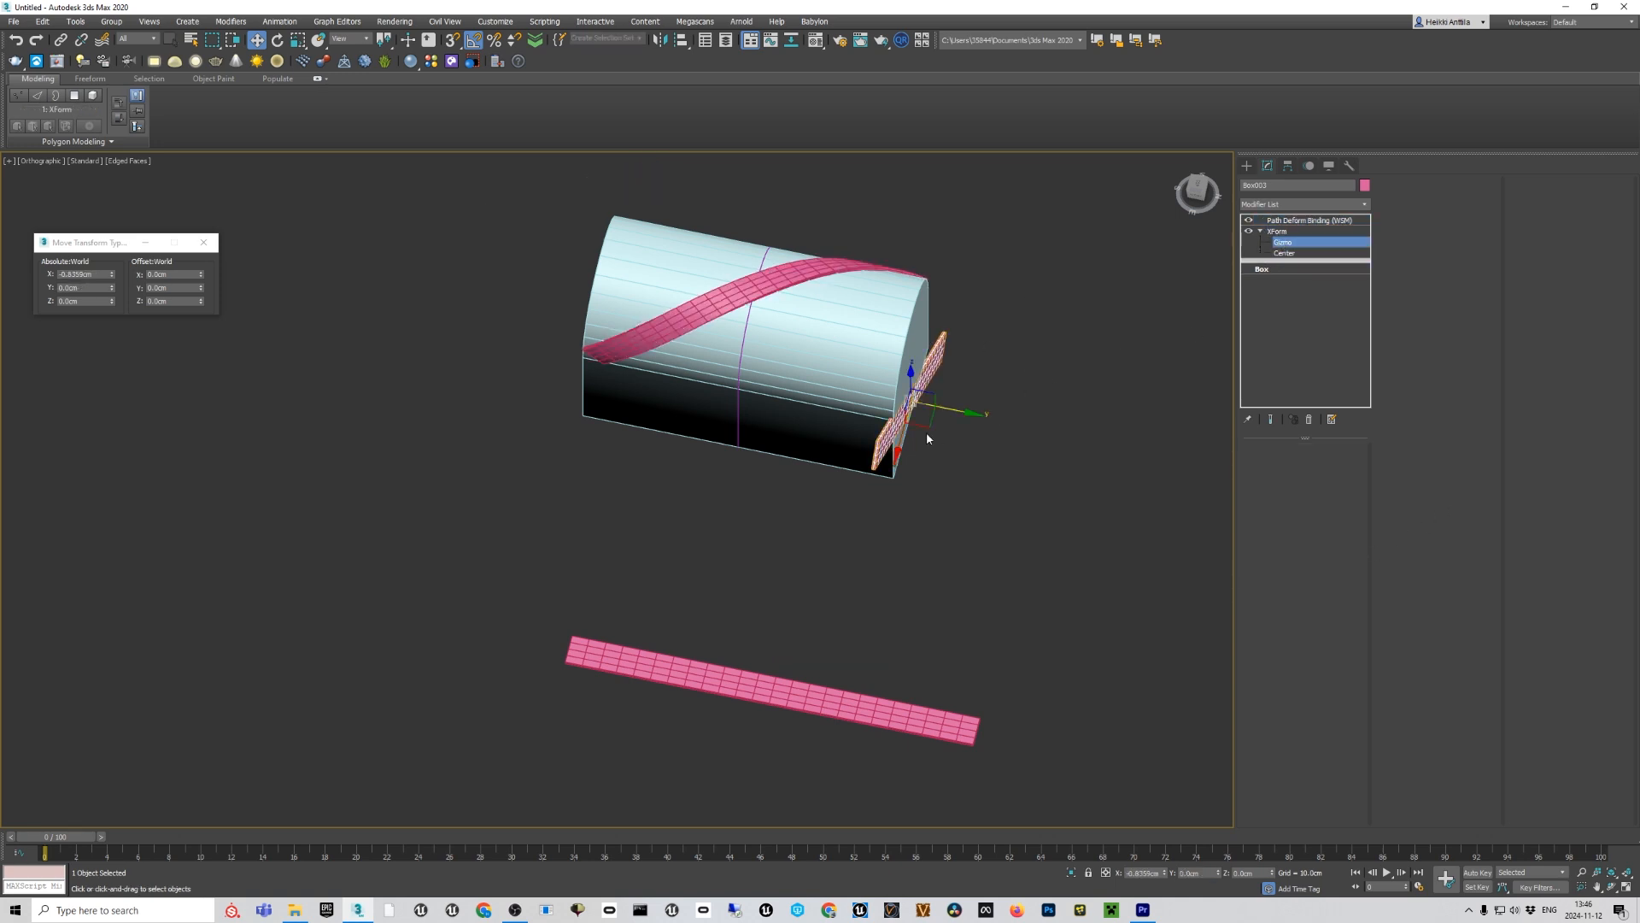
alt+middle_drag(922, 432, 865, 369)
key(e)
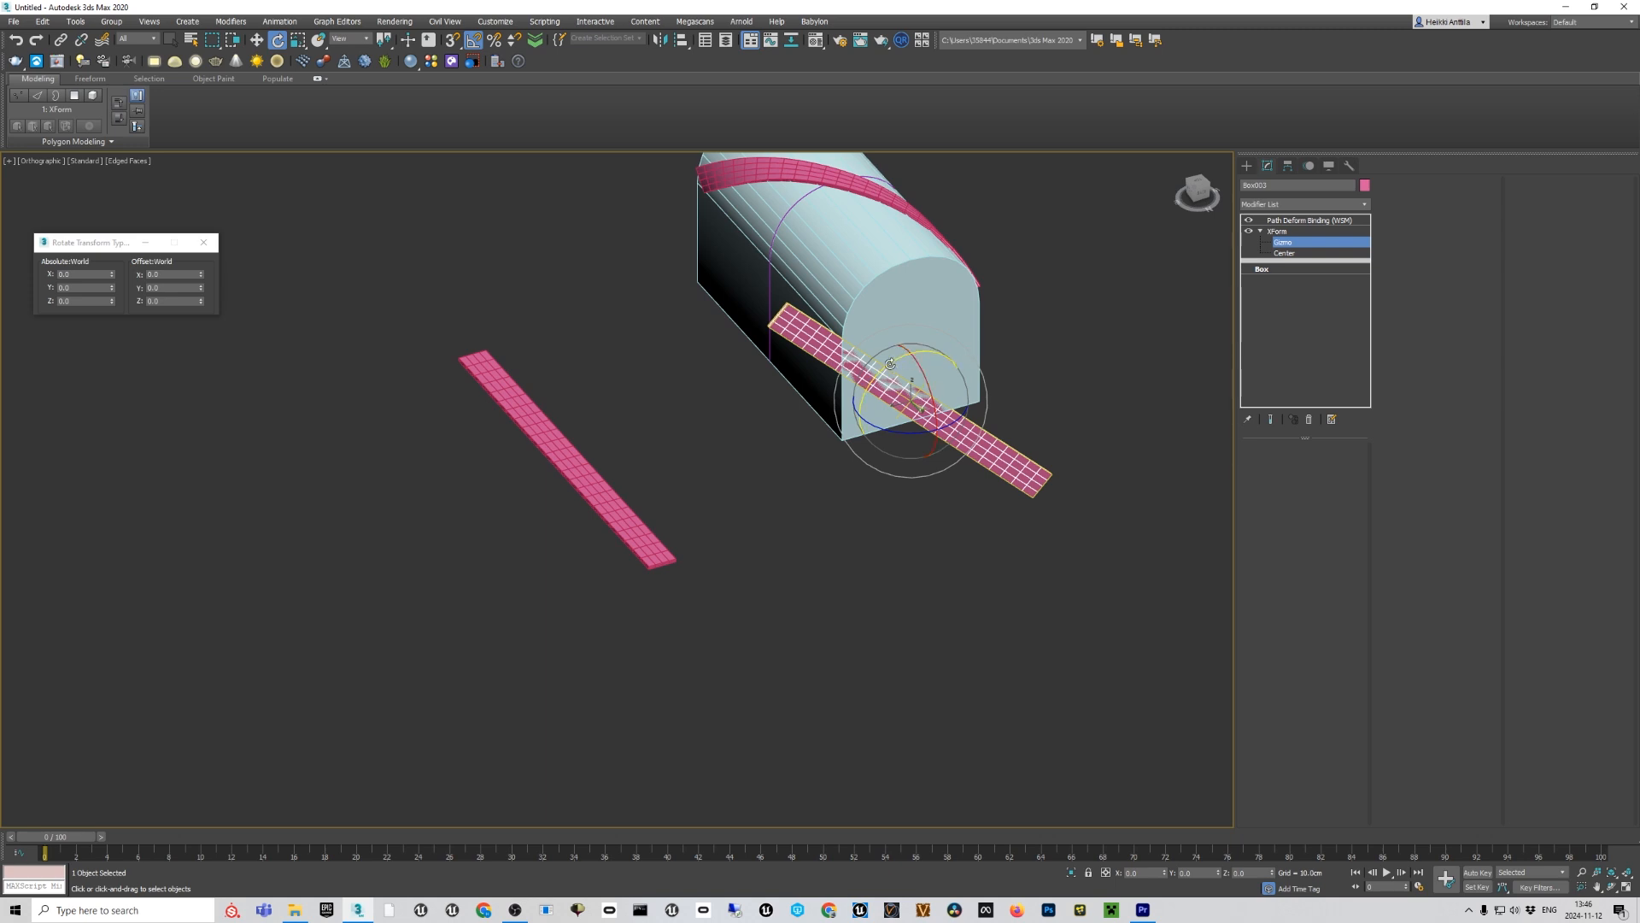
drag(889, 364, 944, 341)
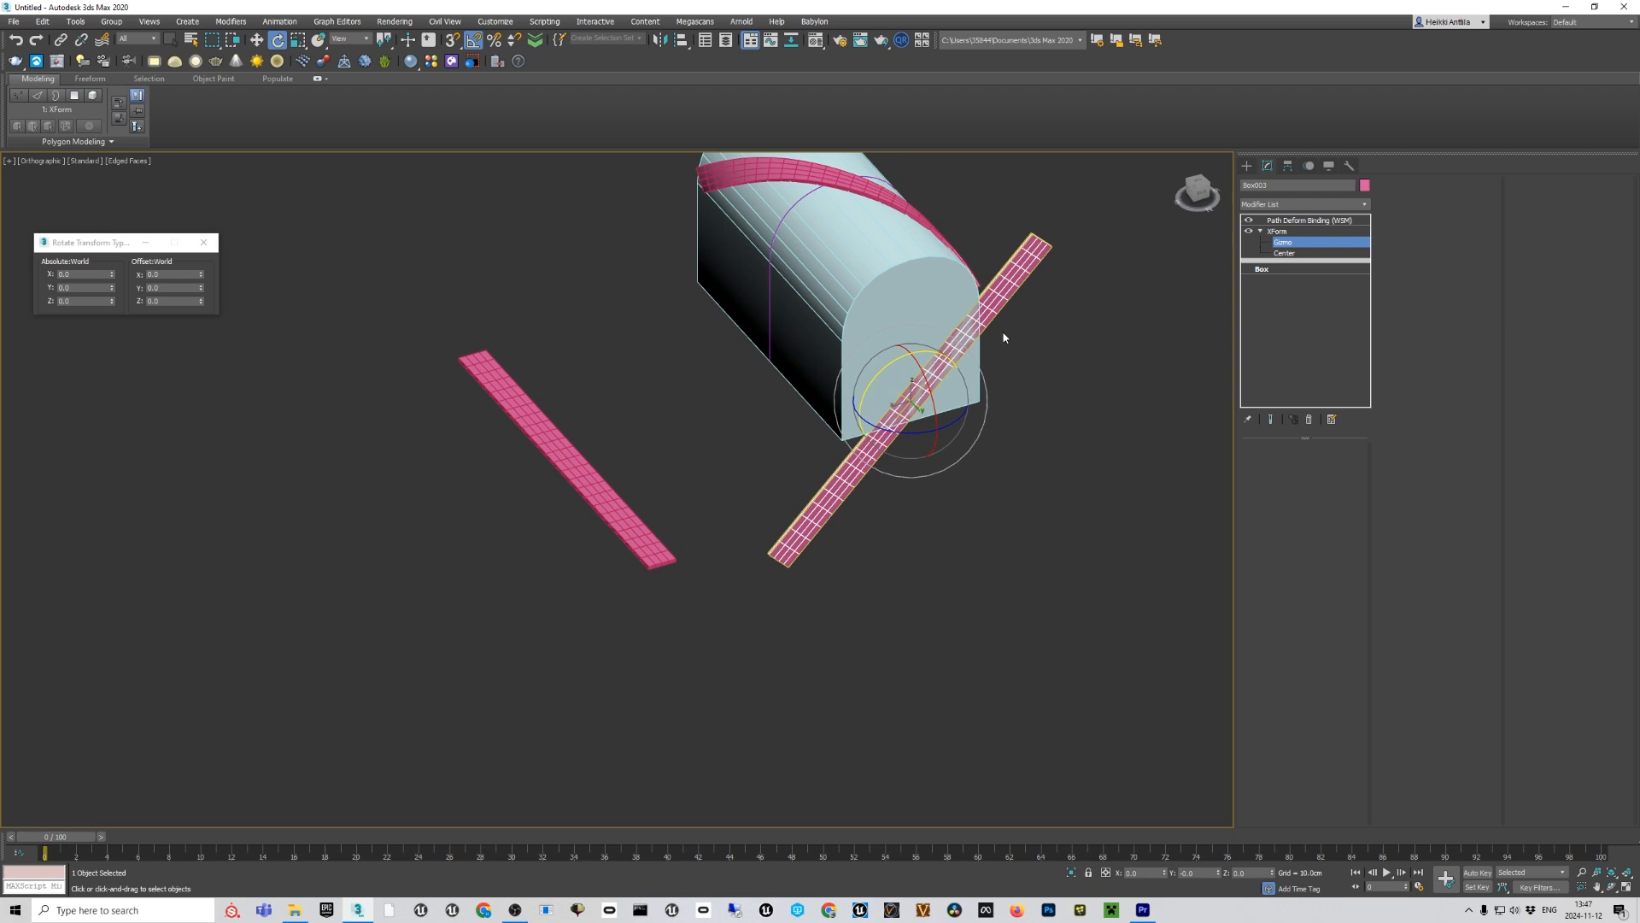
click(1308, 246)
click(1294, 221)
Check the crossed strips without edge display, and add an Edit Poly modifier to the original flat box with edges shown.
alt+middle_drag(873, 252, 931, 318)
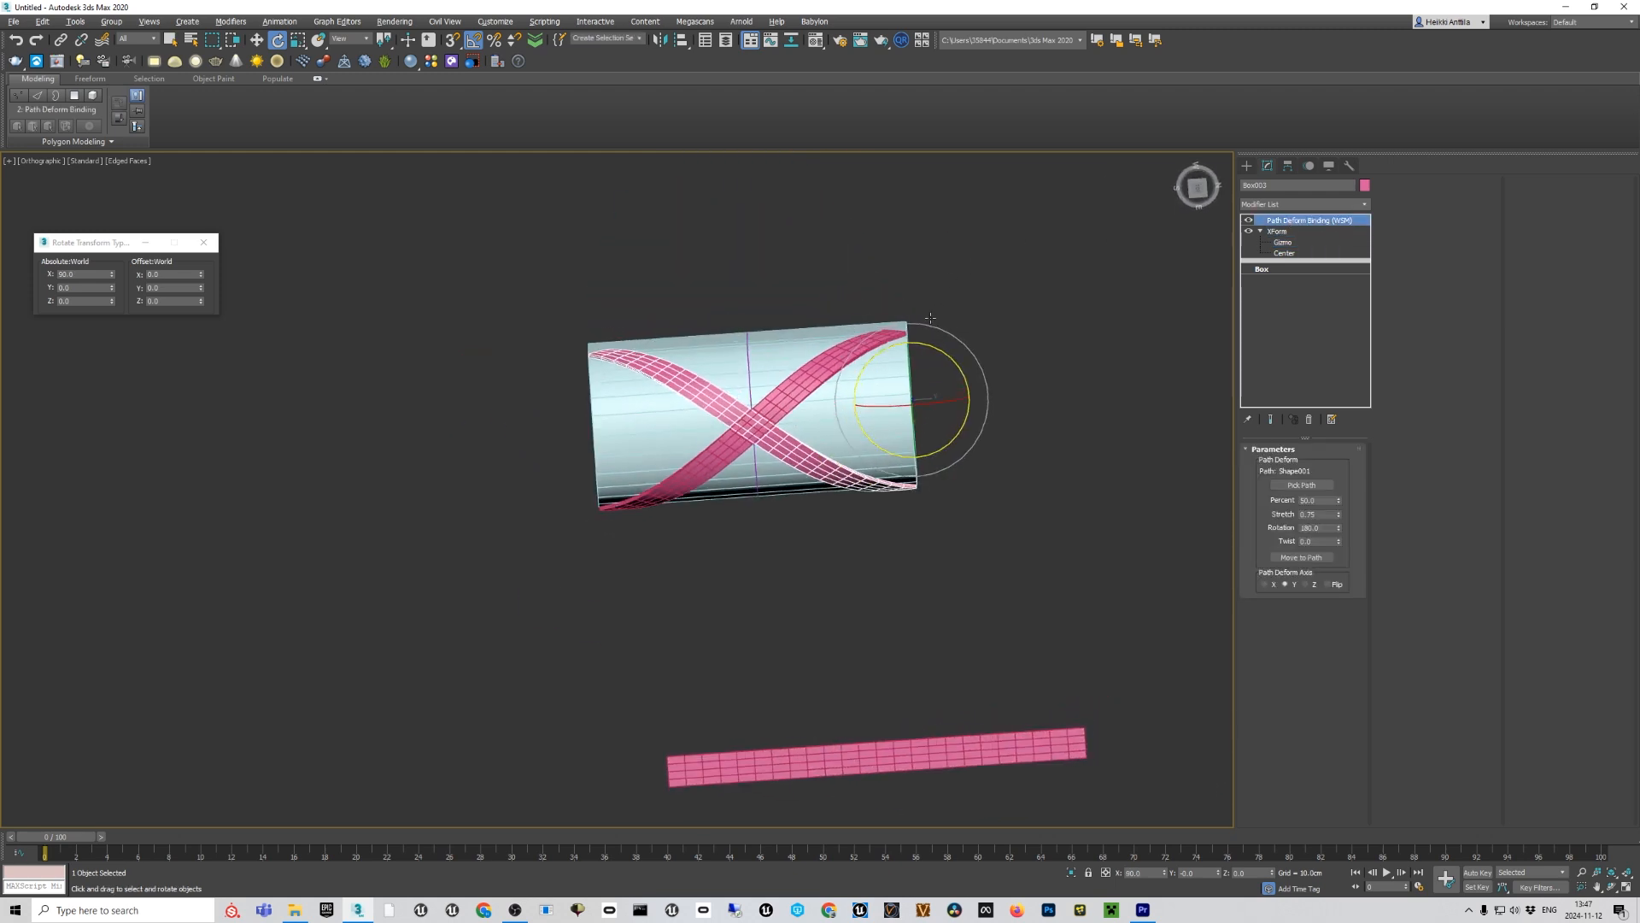
scroll(737, 422, up, 5)
key(F4)
scroll(736, 423, down, 5)
alt+middle_drag(740, 422, 760, 376)
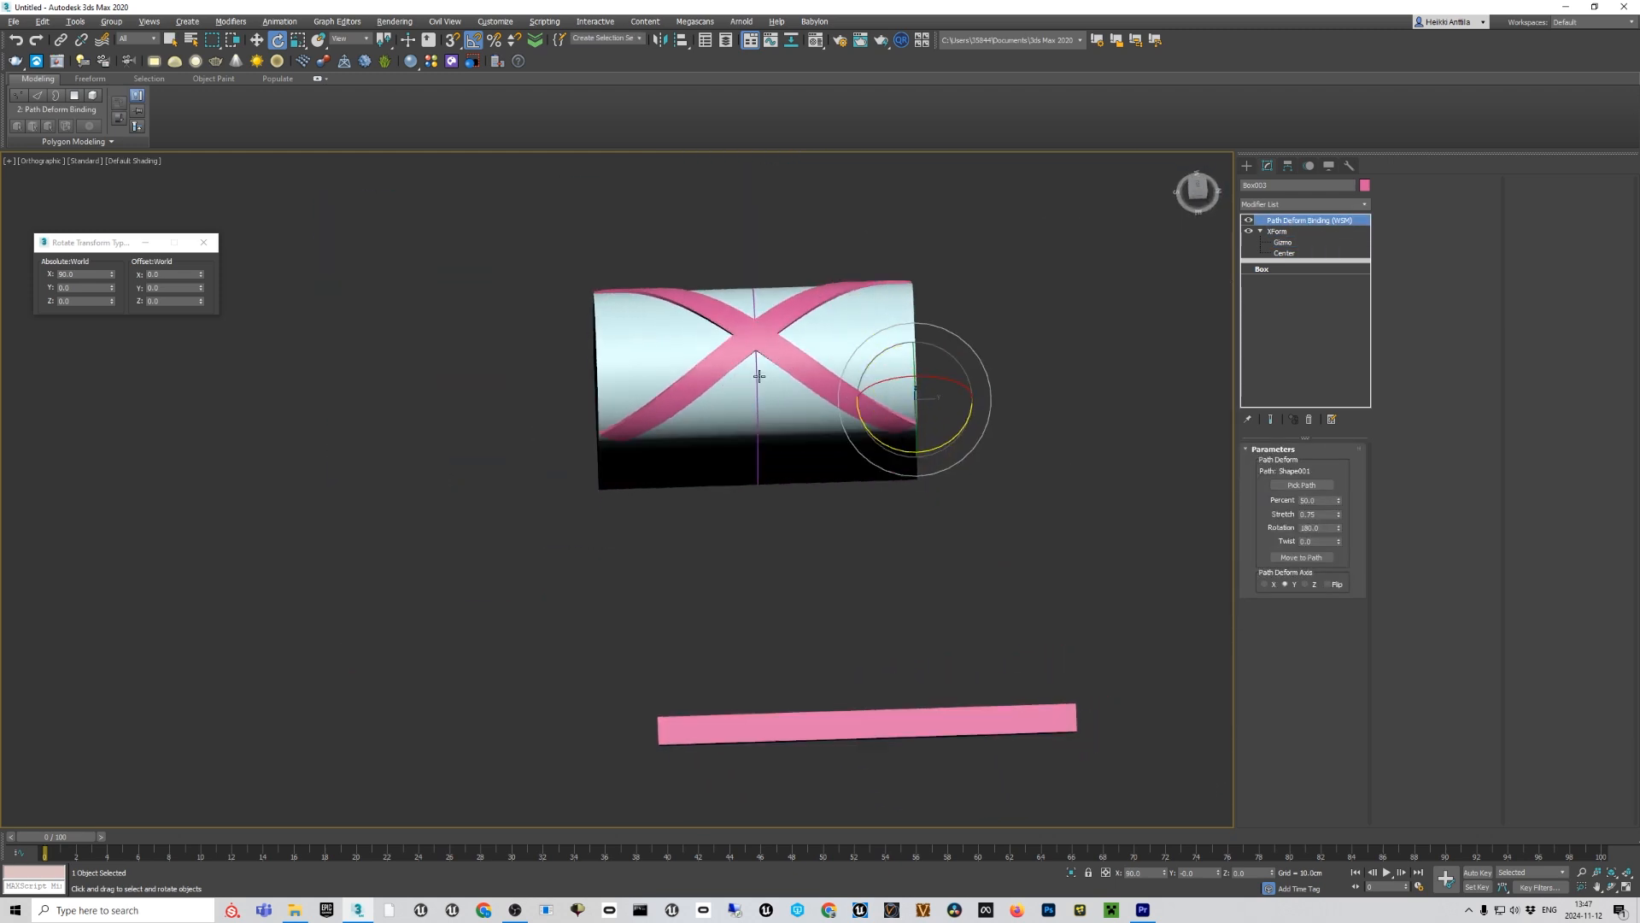
middle_drag(829, 492, 780, 370)
click(832, 601)
scroll(840, 597, up, 4)
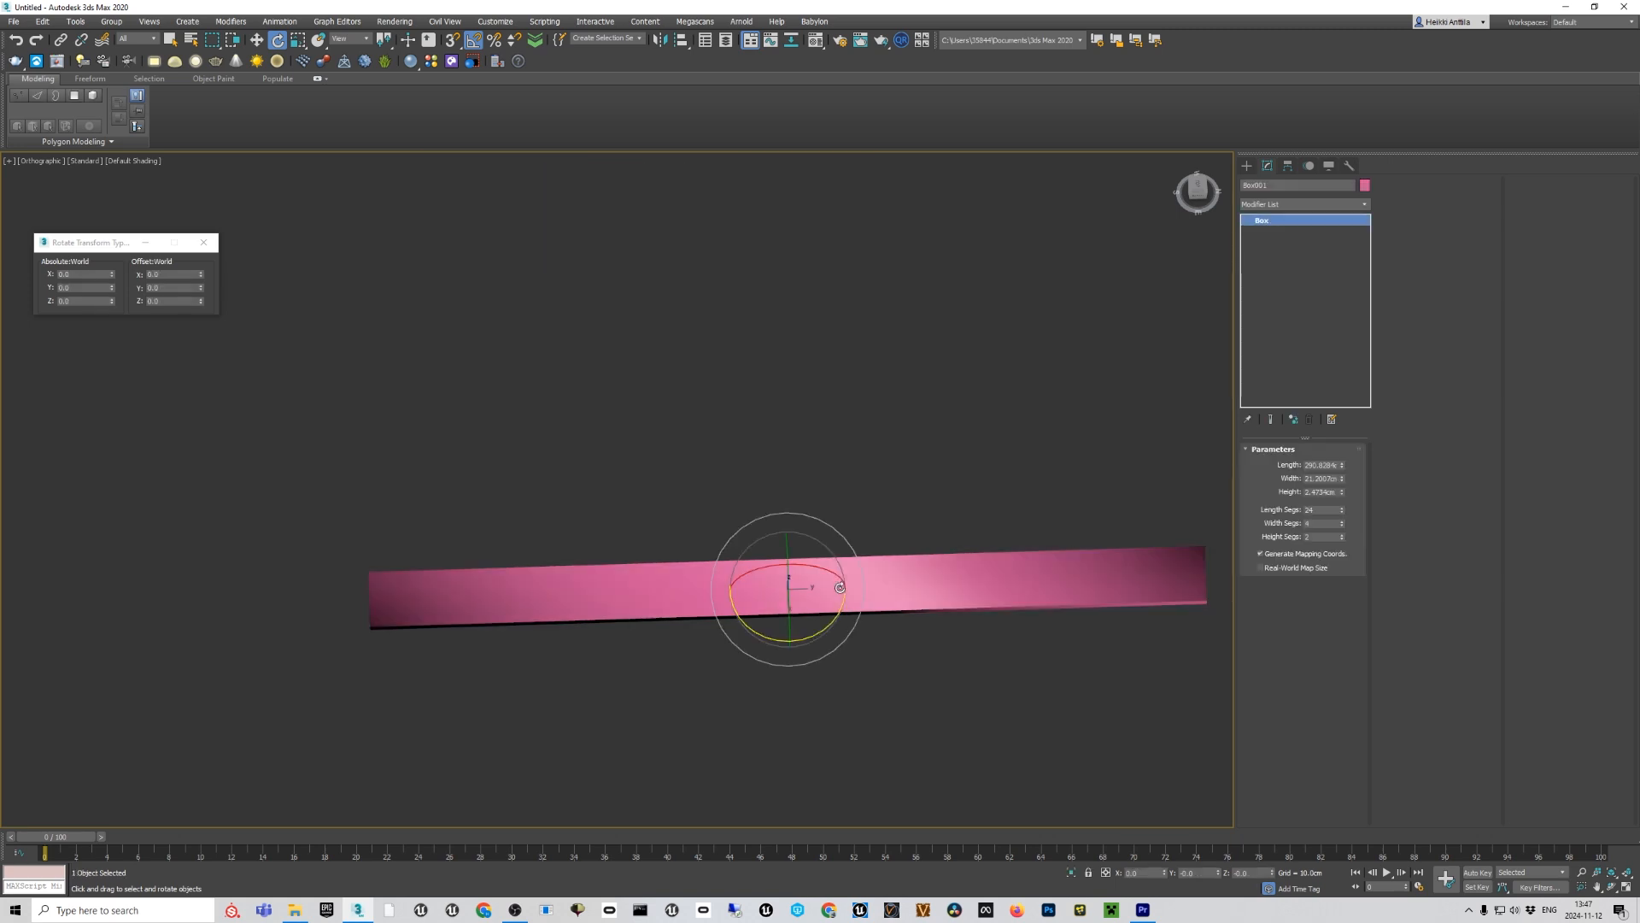
alt+middle_drag(840, 588, 936, 473)
key(F4)
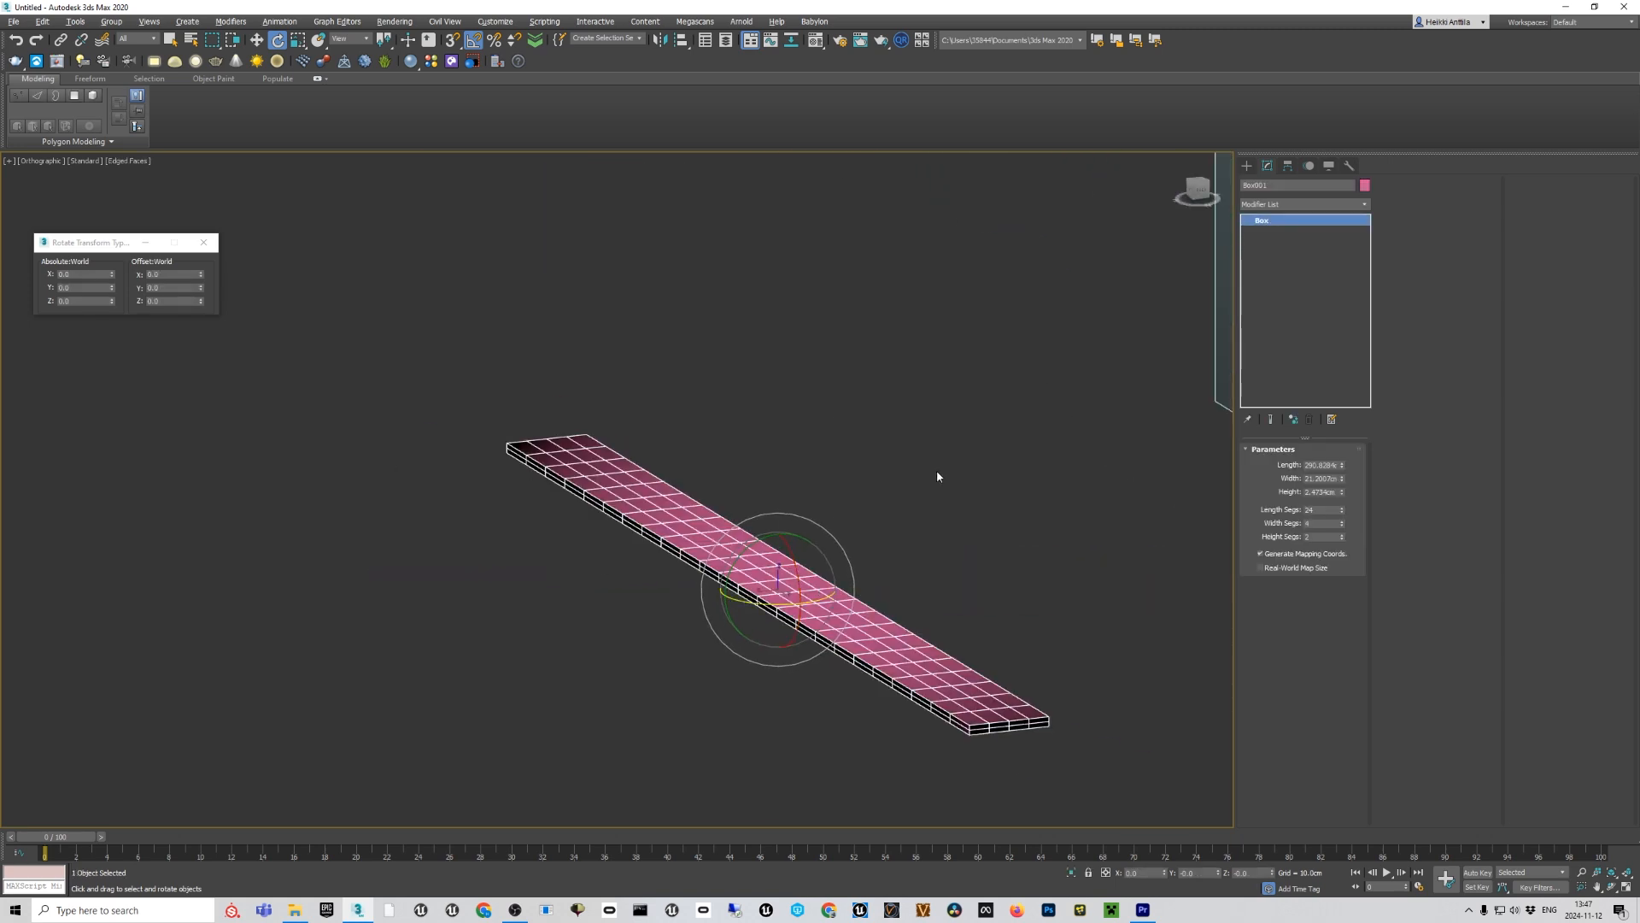
right_click(936, 476)
click(1000, 509)
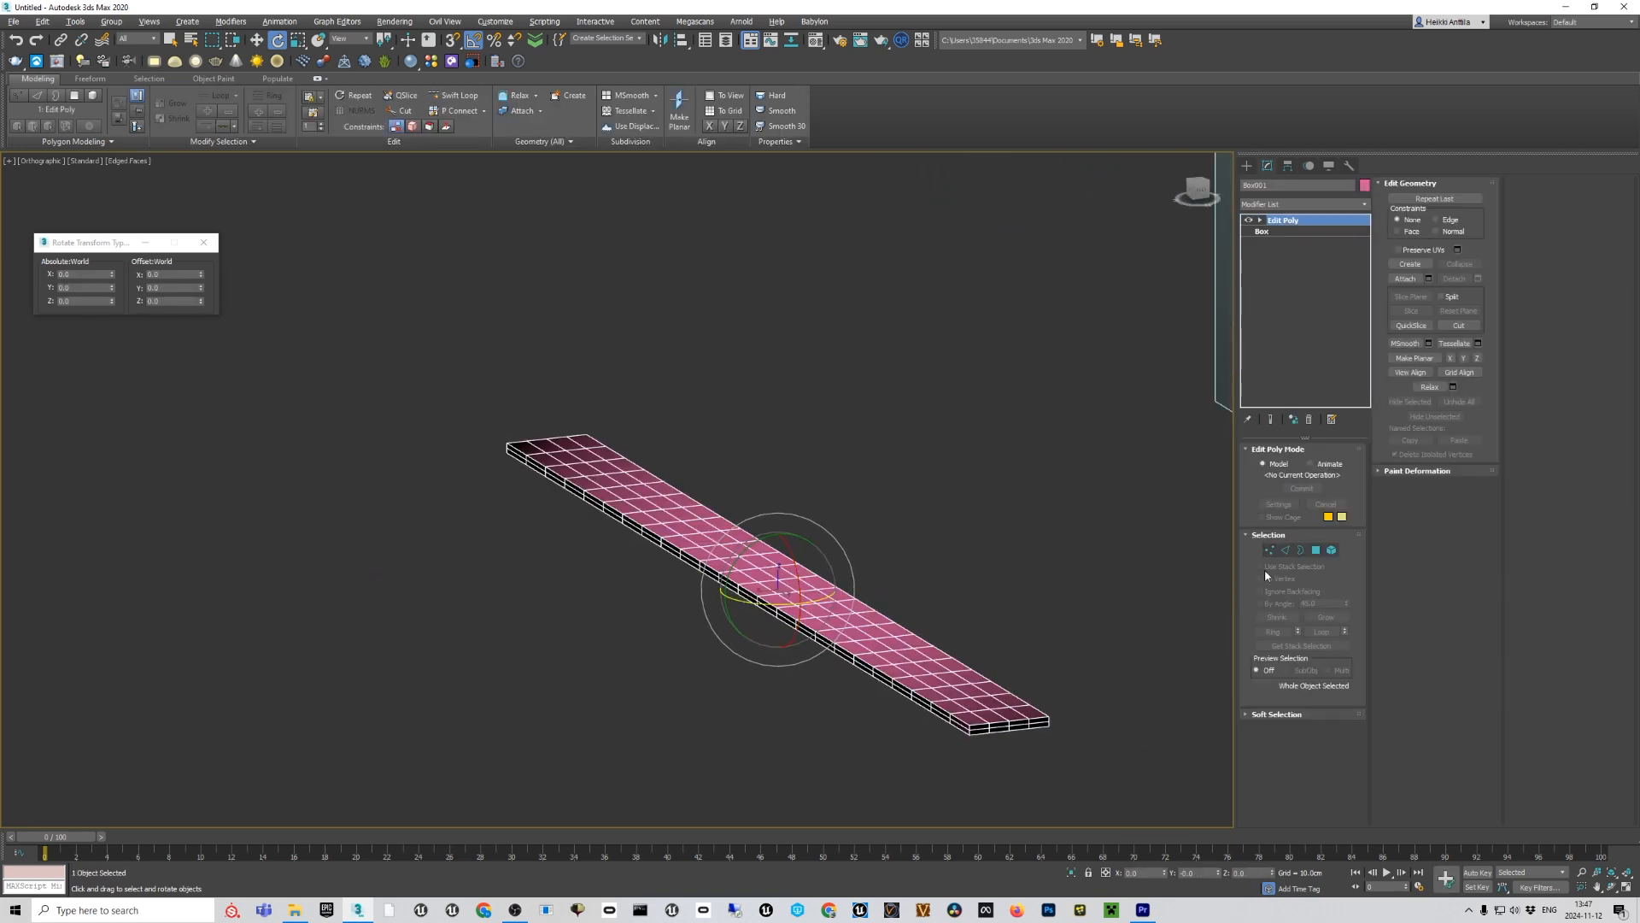
Select the two outer rows of polygons along the top face of the flat box.
click(1316, 549)
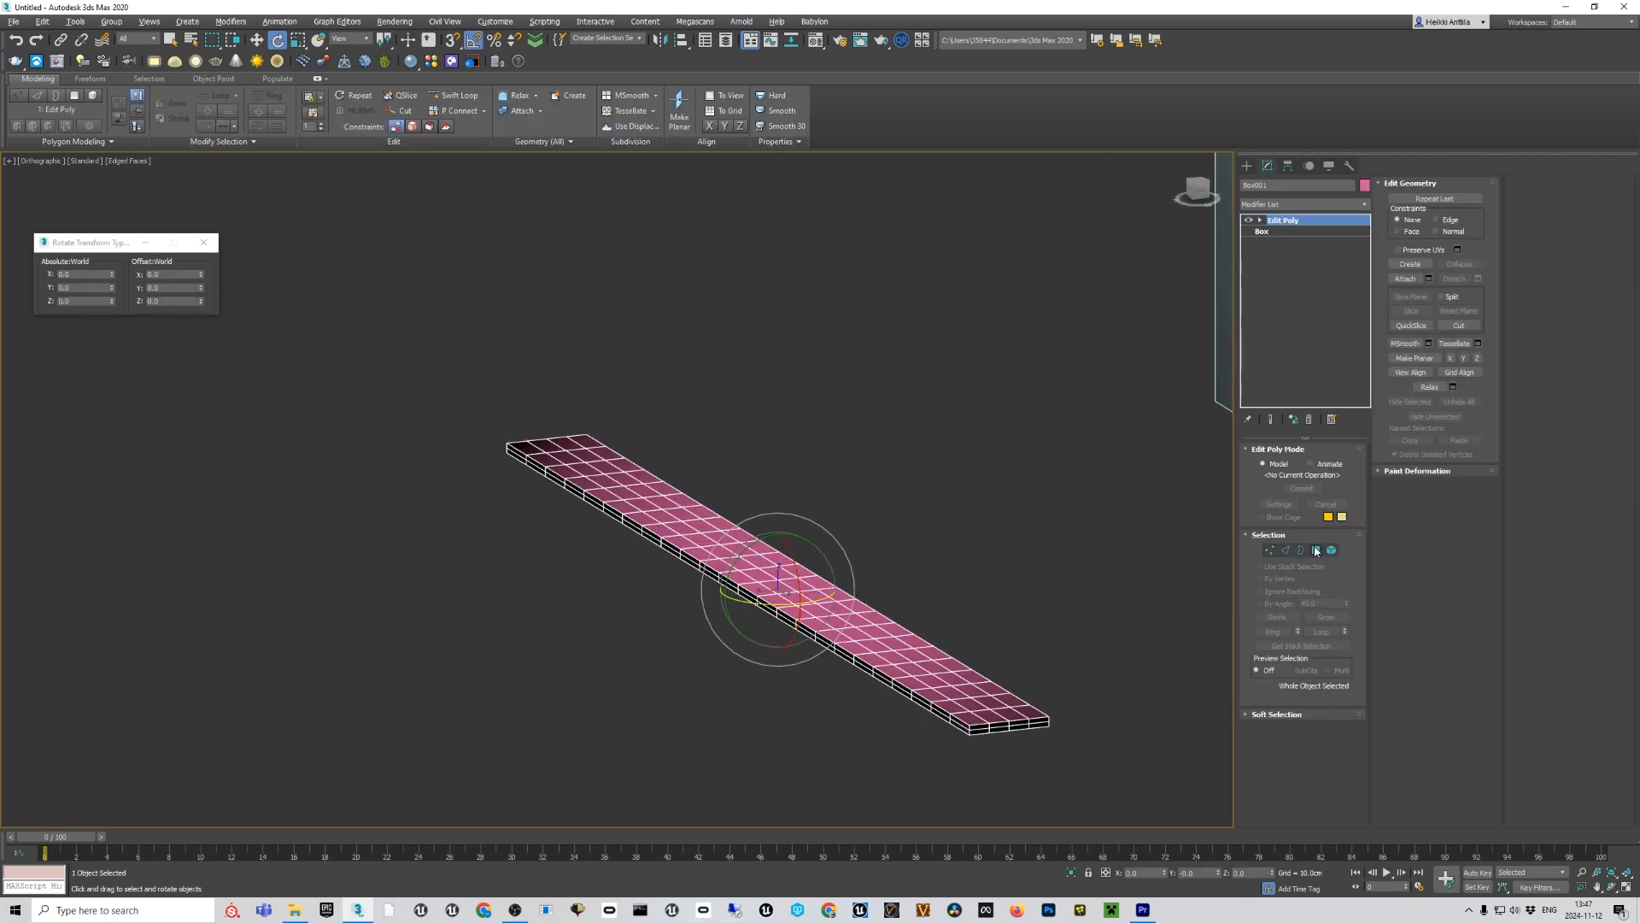
click(534, 452)
alt+middle_drag(529, 446, 595, 469)
scroll(602, 473, up, 5)
drag(689, 506, 645, 424)
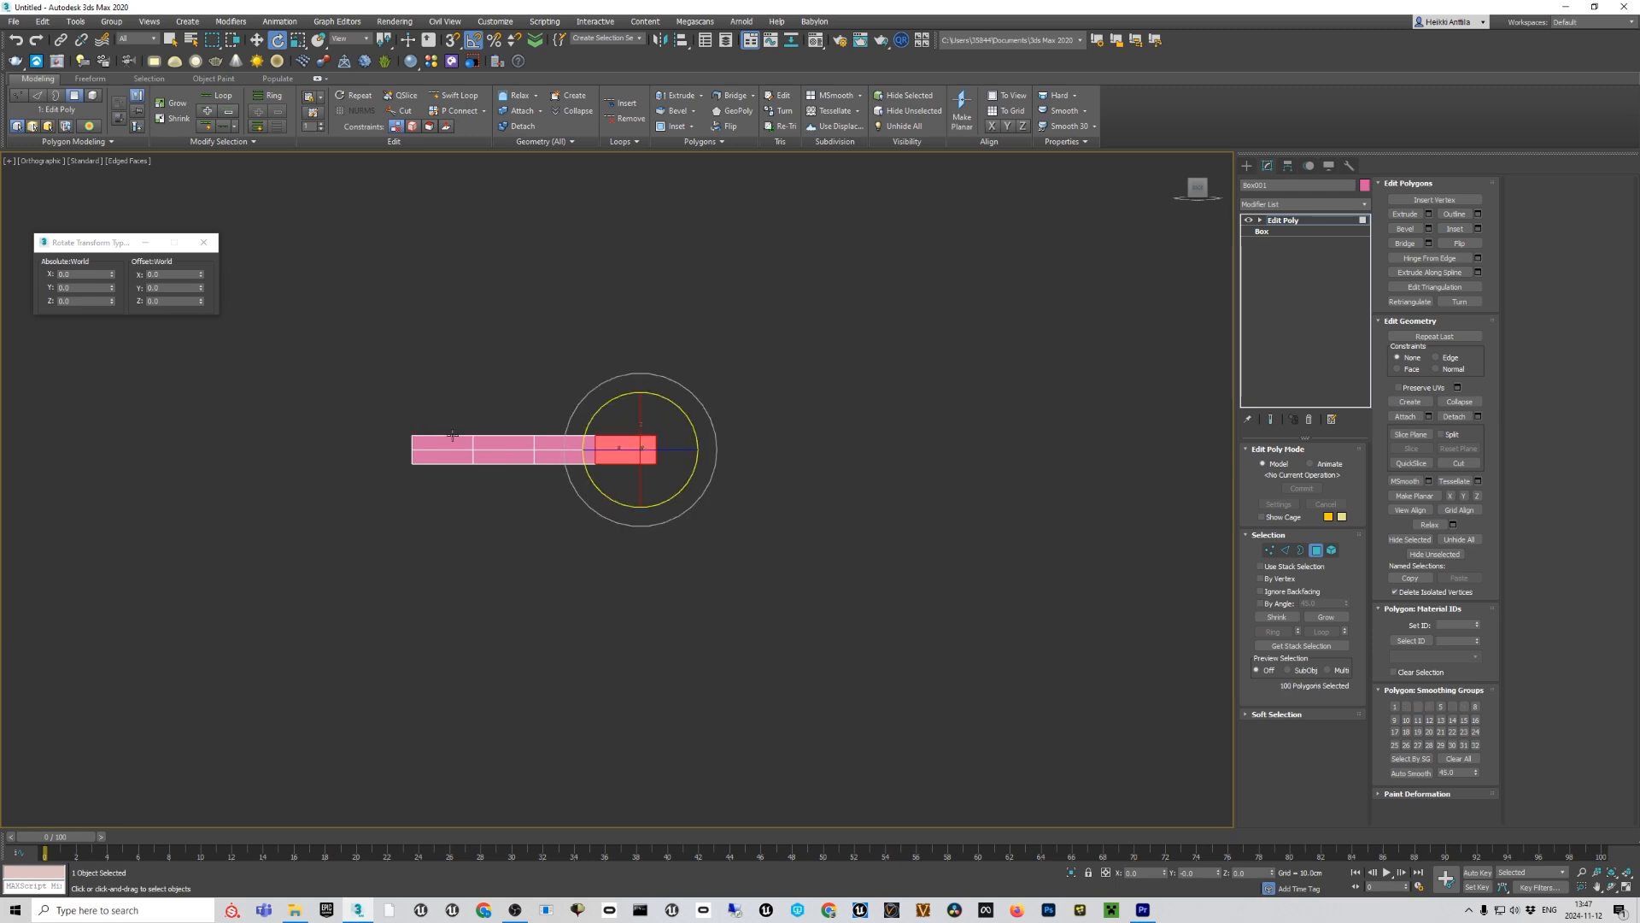
drag(724, 527, 303, 447)
alt+middle_drag(303, 447, 462, 513)
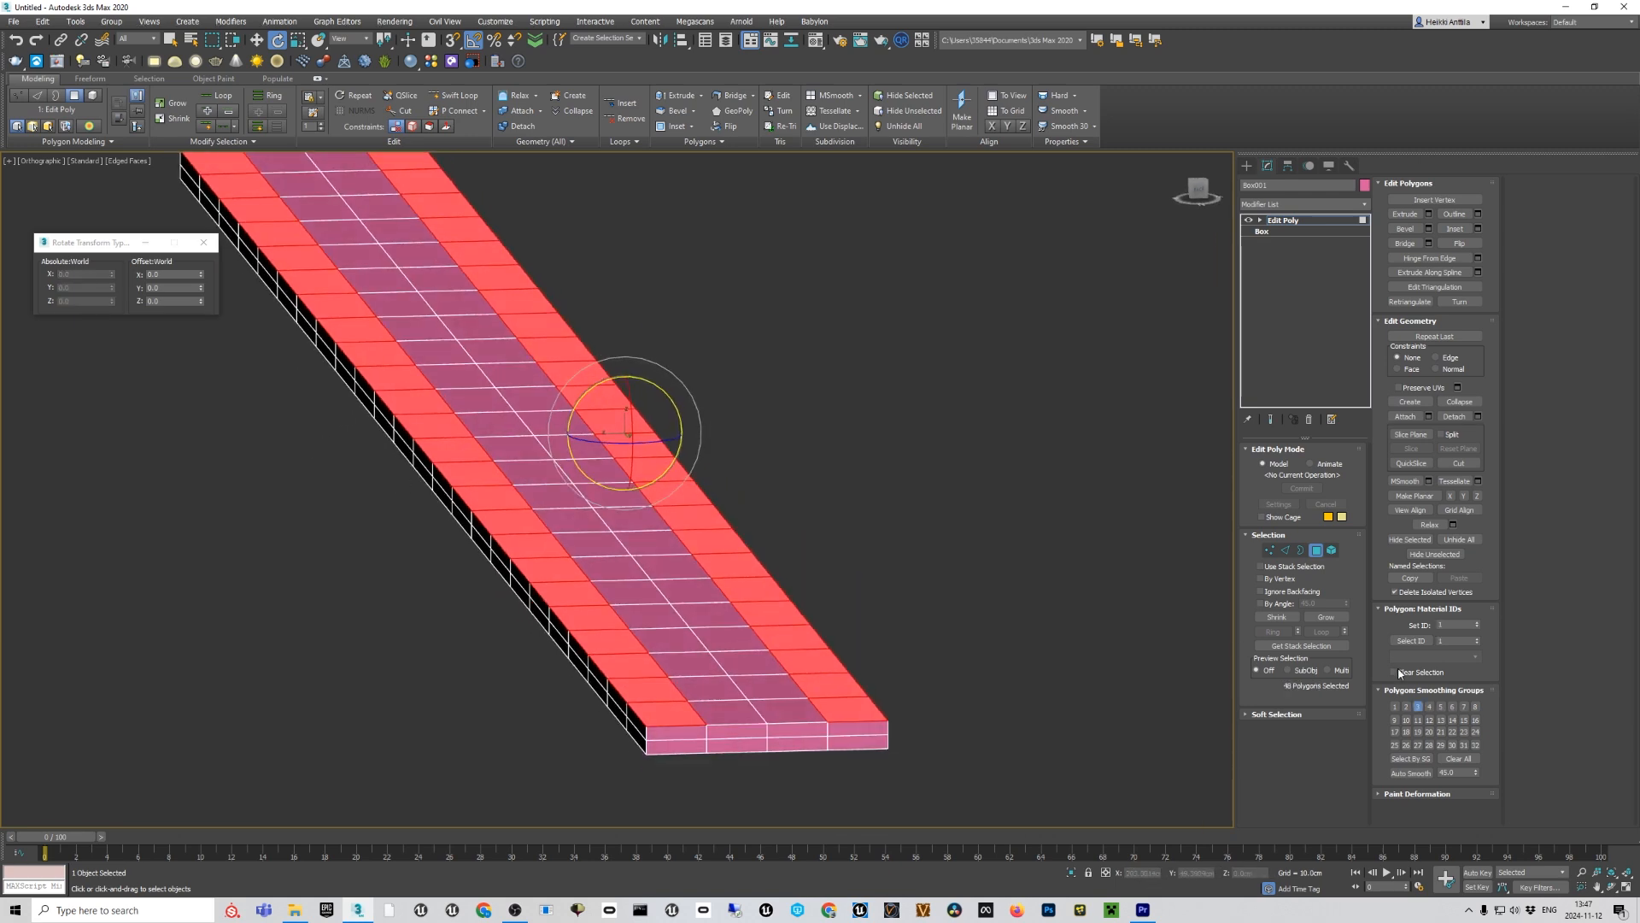
Bevel the selected outer polygon rows to form a raised rim along both long edges of the flat strip.
click(1405, 228)
drag(773, 601, 776, 603)
click(777, 603)
scroll(776, 599, down, 5)
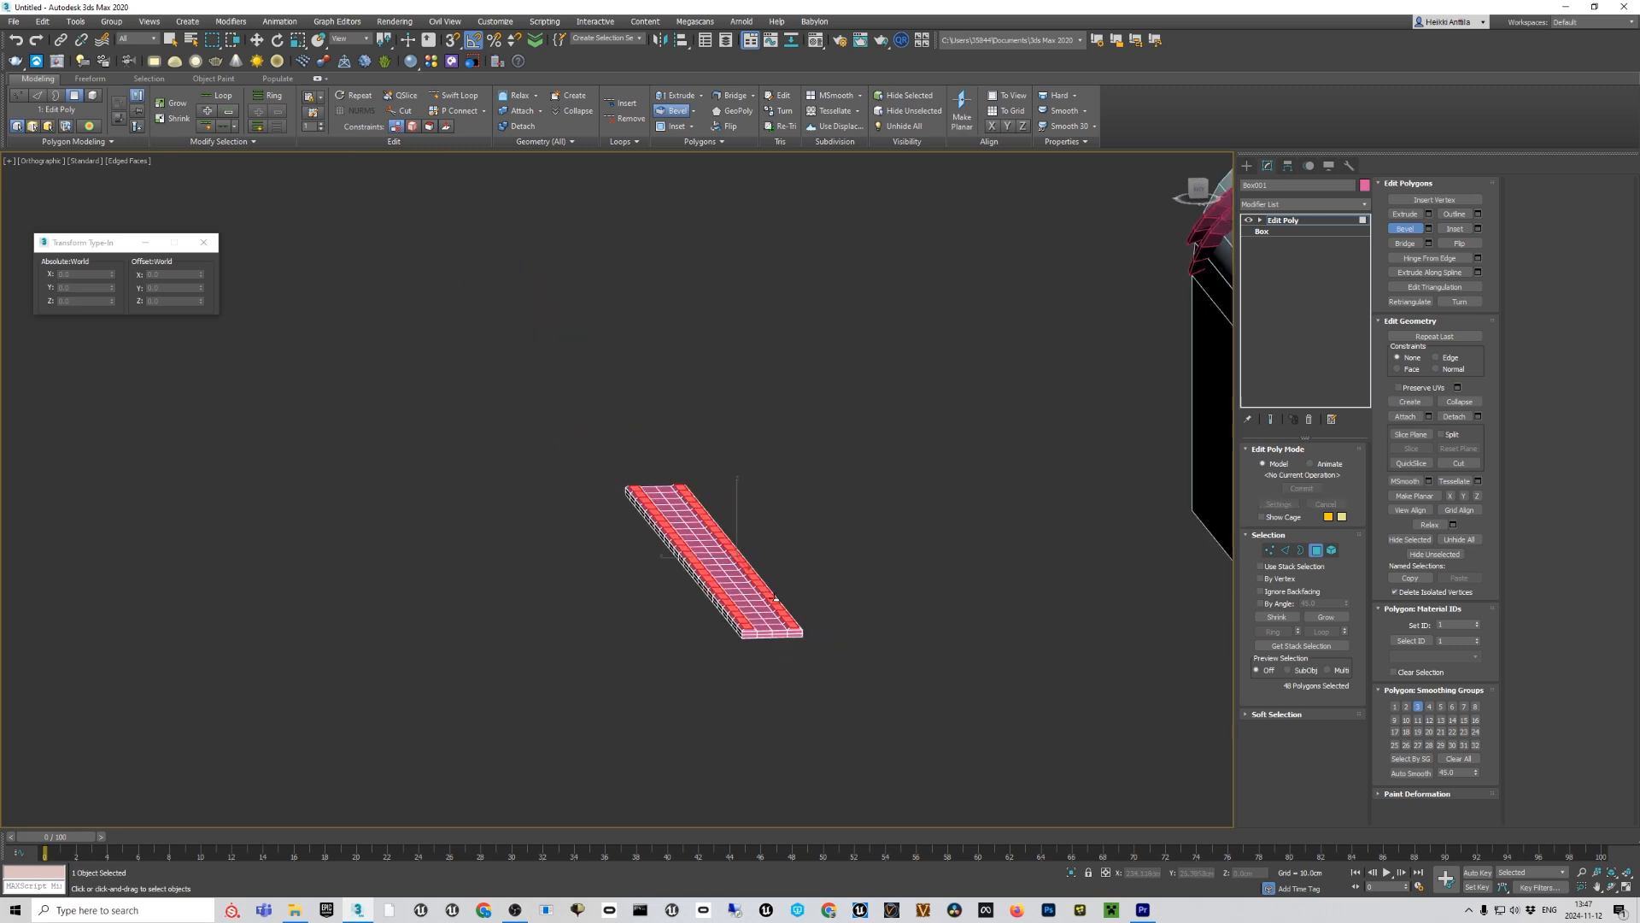
Auto-smooth all polygons of the flat strip with a threshold of 45 and leave polygon editing.
key(ctrl+a)
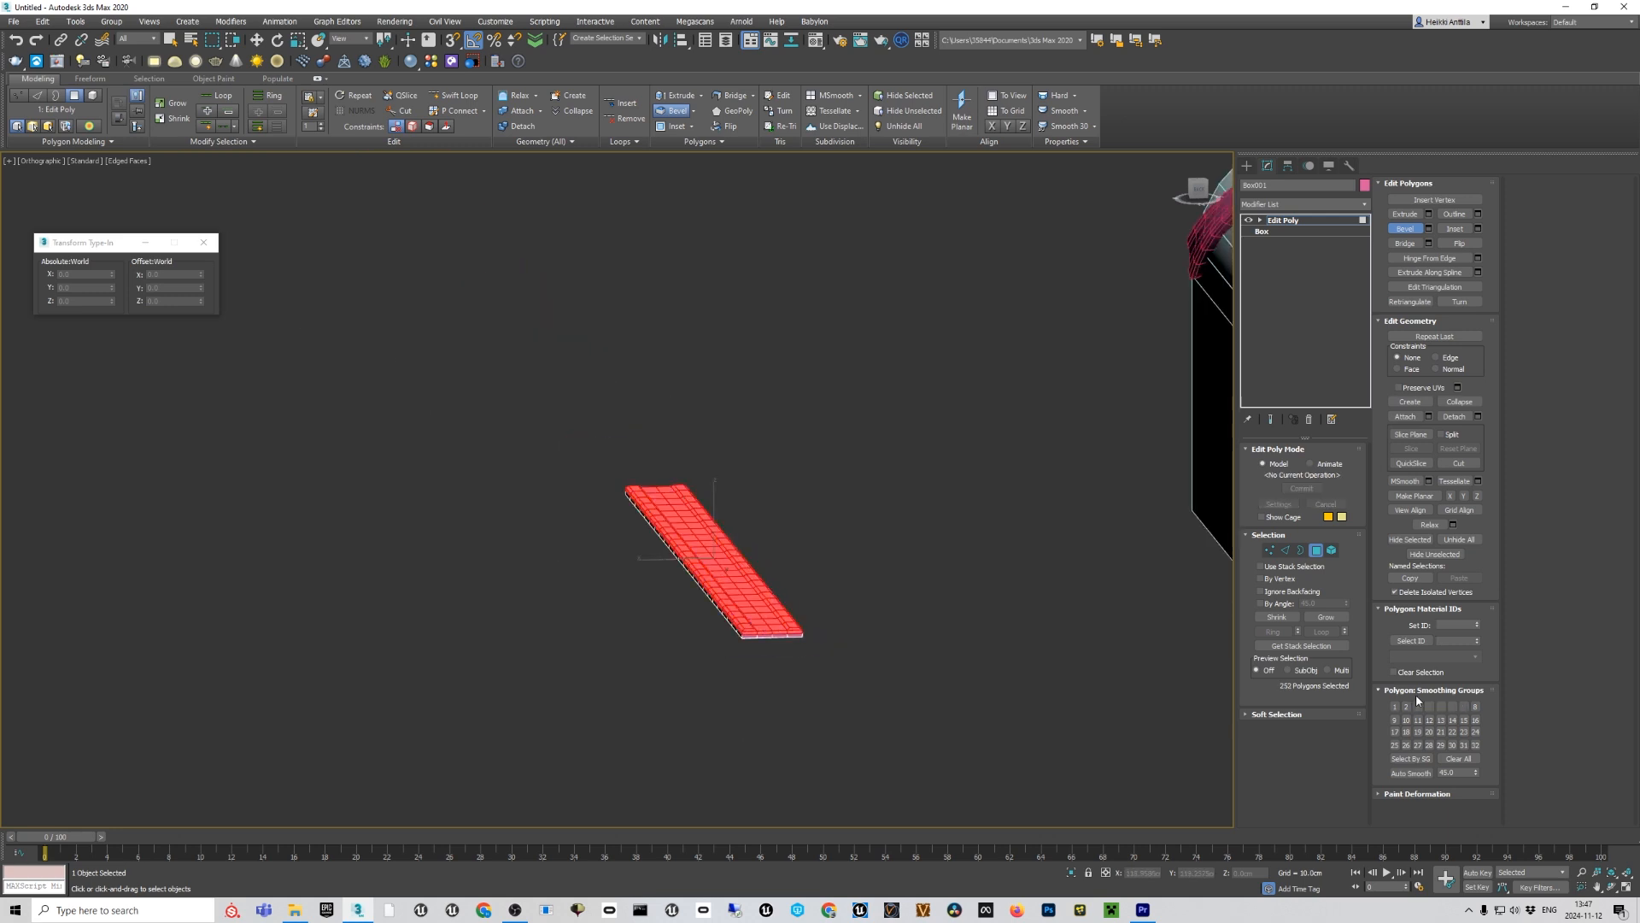
click(1444, 758)
key(w)
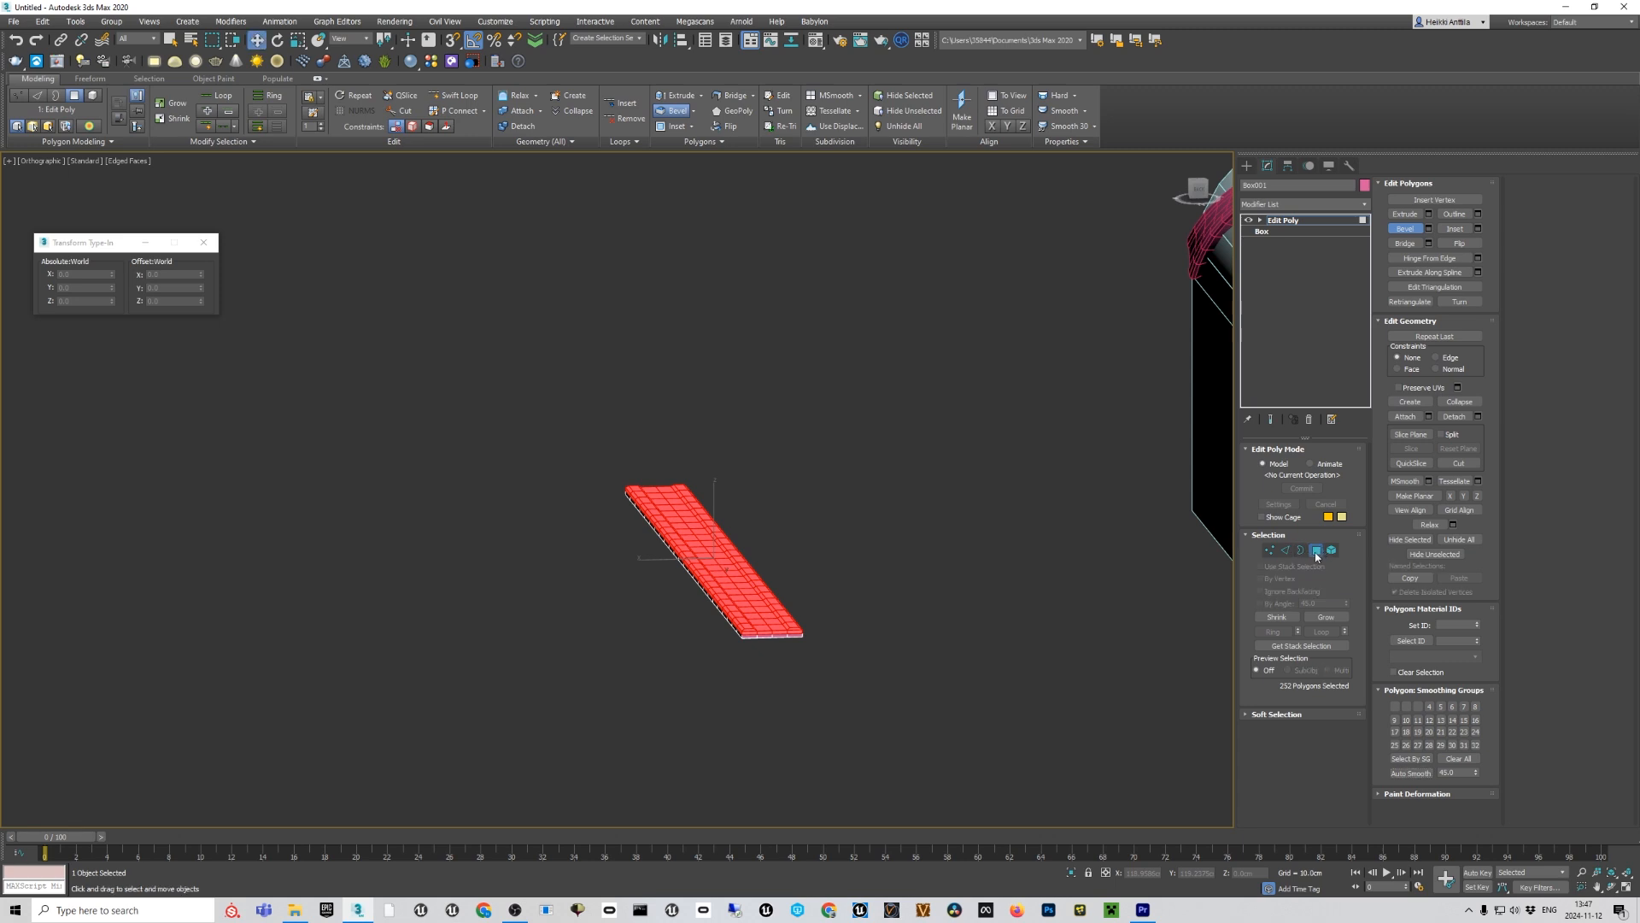
click(1316, 551)
Examine the profile and shading of the wrapped strips where they cross on the mesh, with edge display off.
scroll(940, 461, up, 5)
click(983, 531)
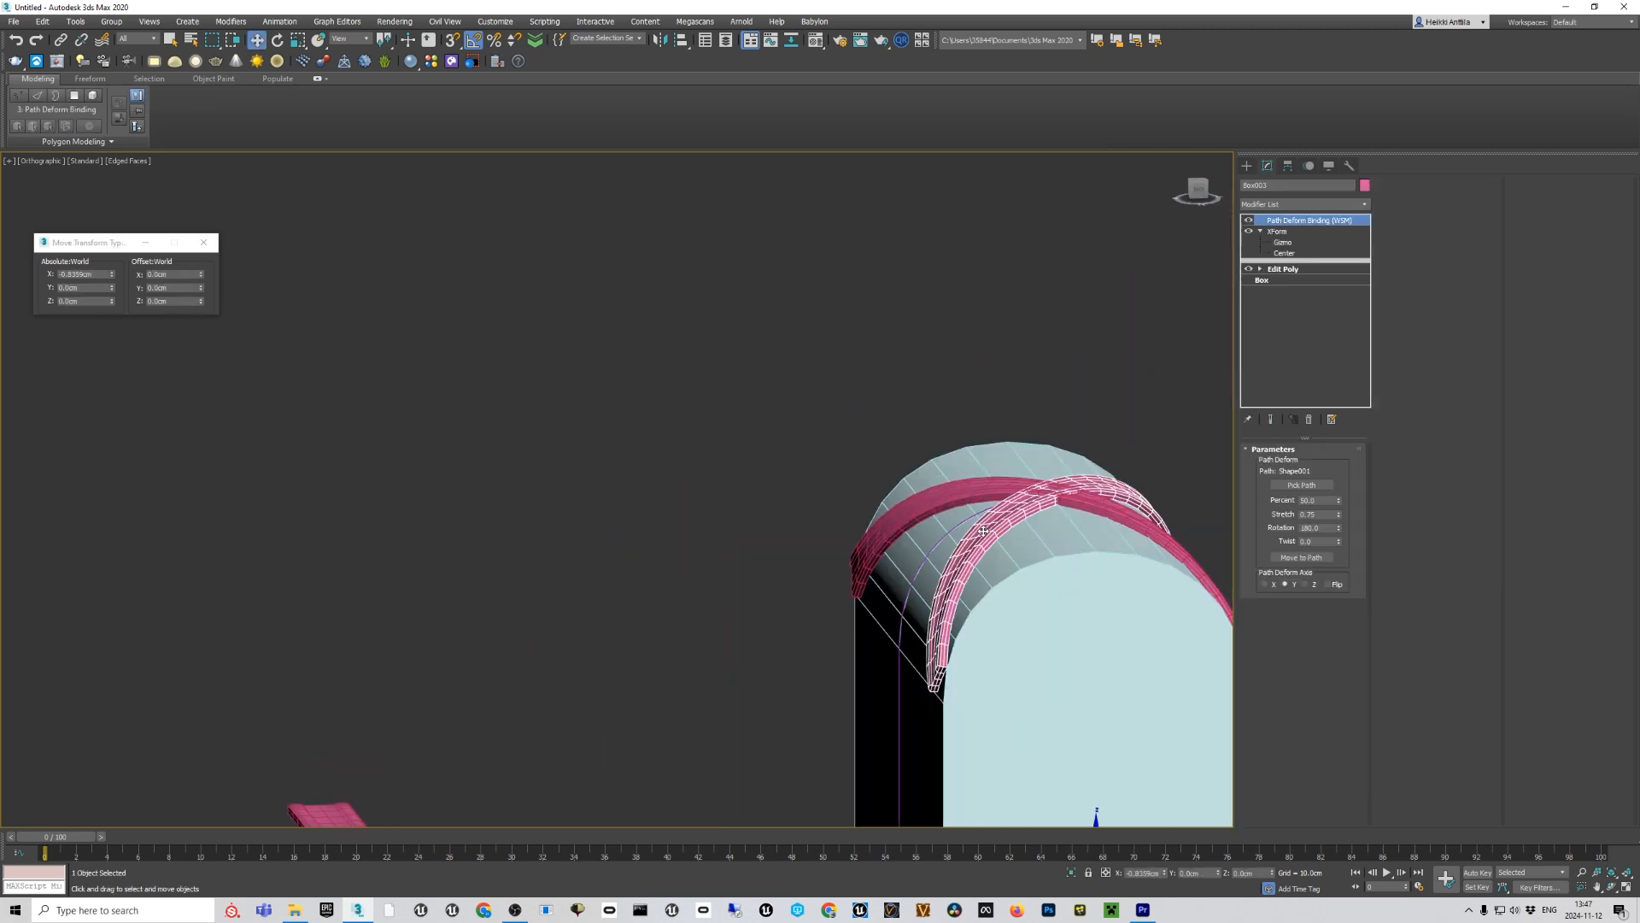
mouse_move(983, 531)
alt+middle_down()
mouse_move(1054, 527)
mouse_move(1038, 581)
alt+middle_up()
middle_drag(817, 590, 982, 513)
scroll(993, 479, up, 4)
key(F4)
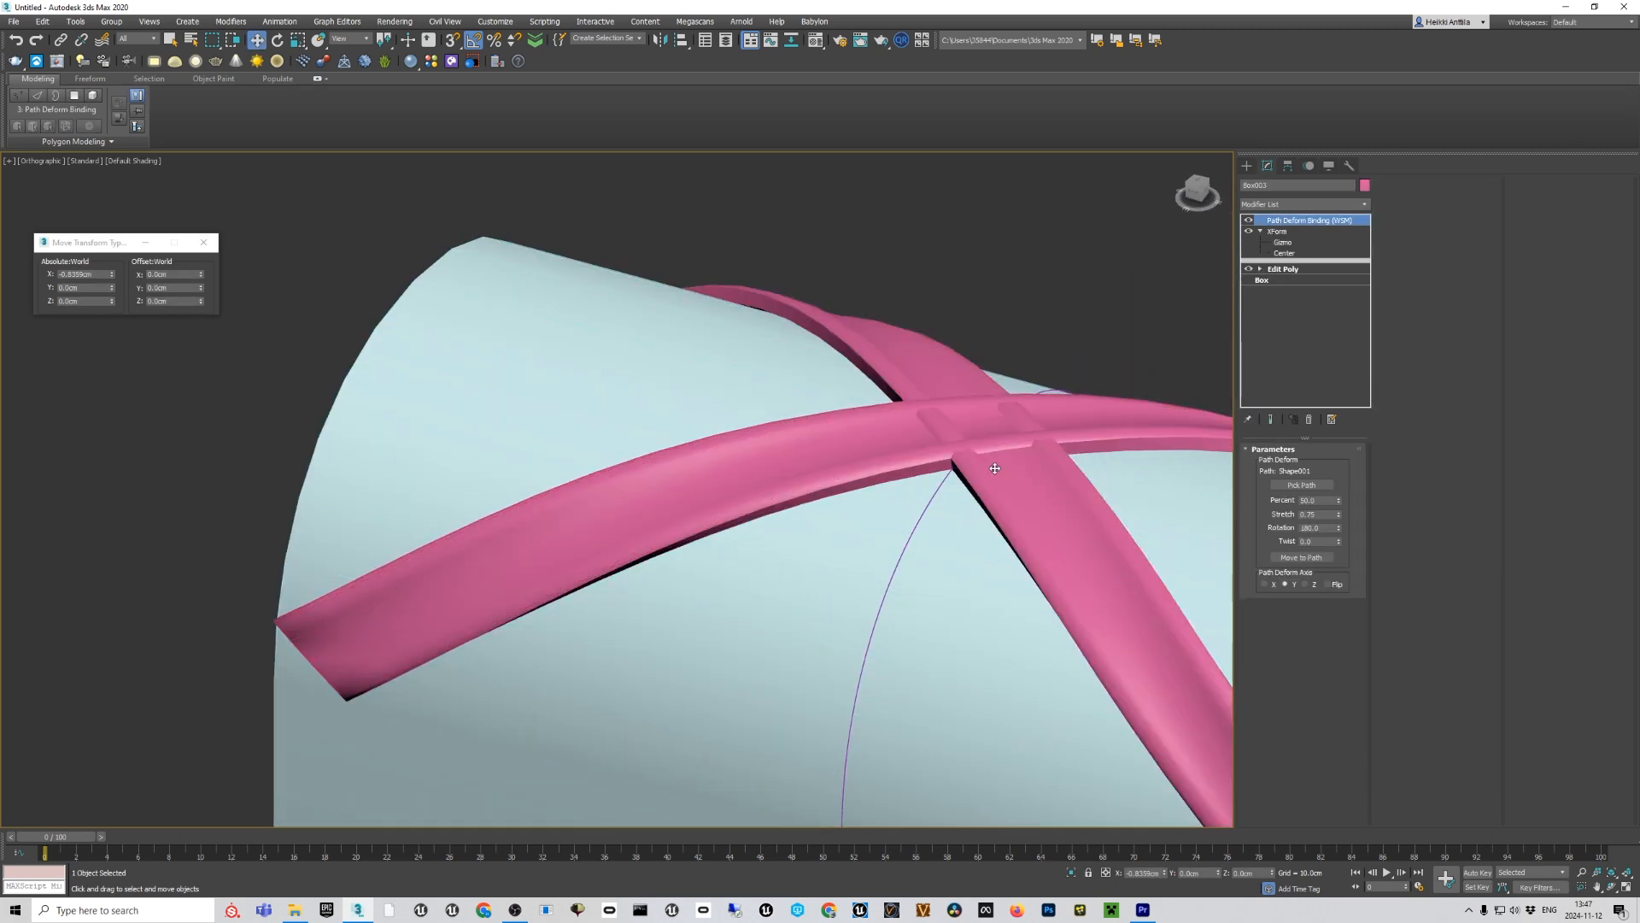
scroll(953, 462, down, 10)
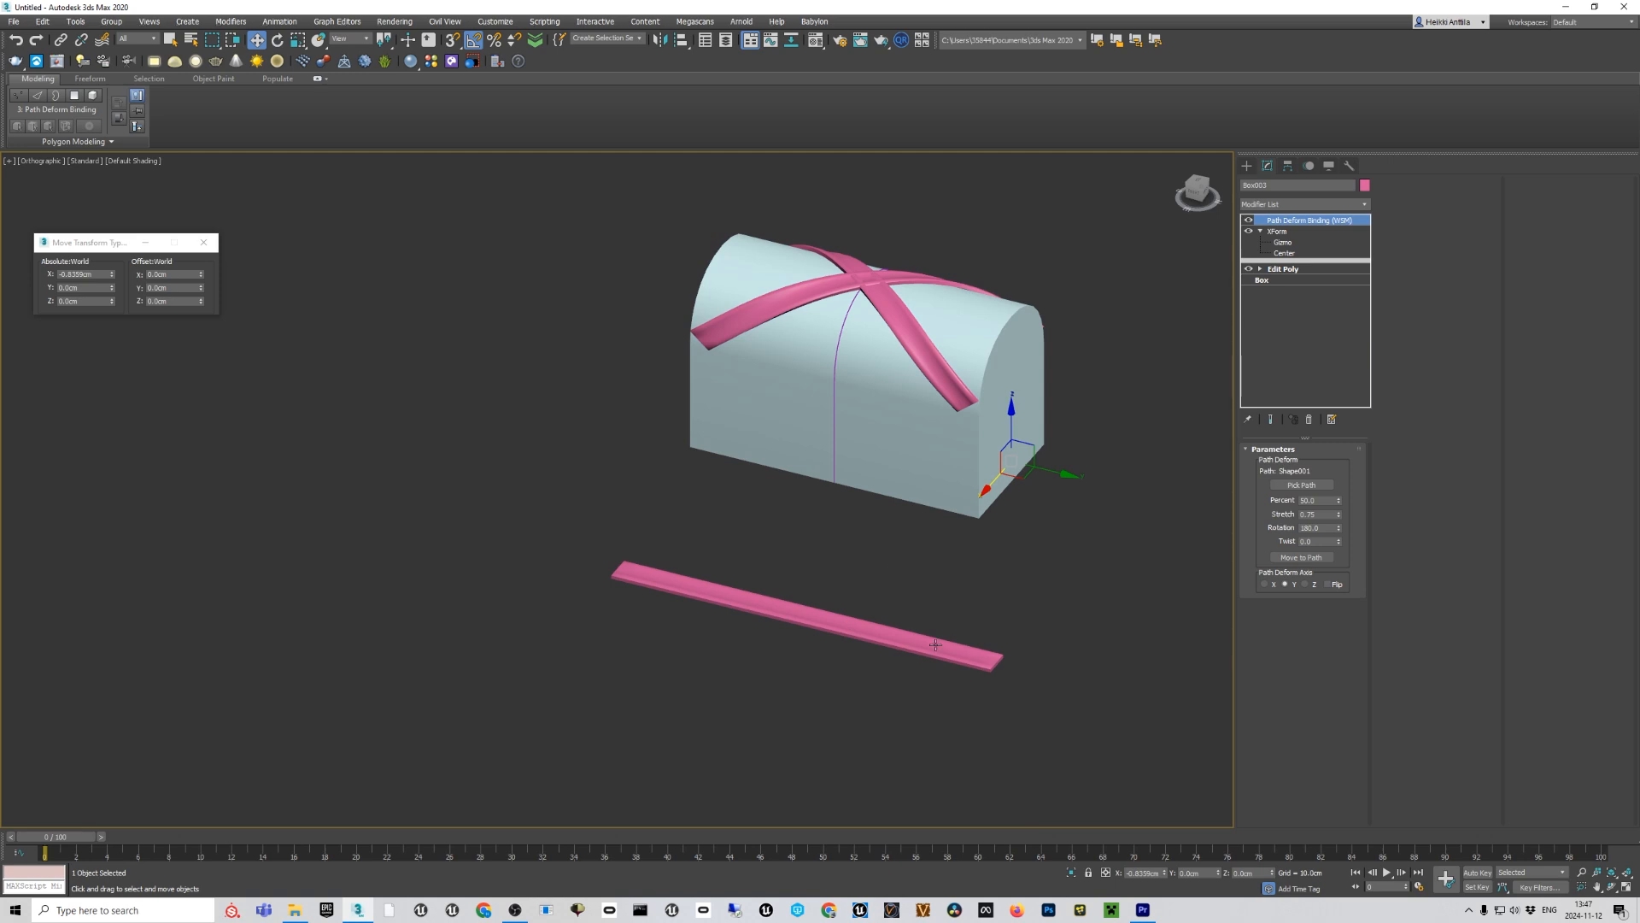
Select the original flat strip, show edges again, and collapse its Edit Poly modifier into an Editable Poly.
click(935, 645)
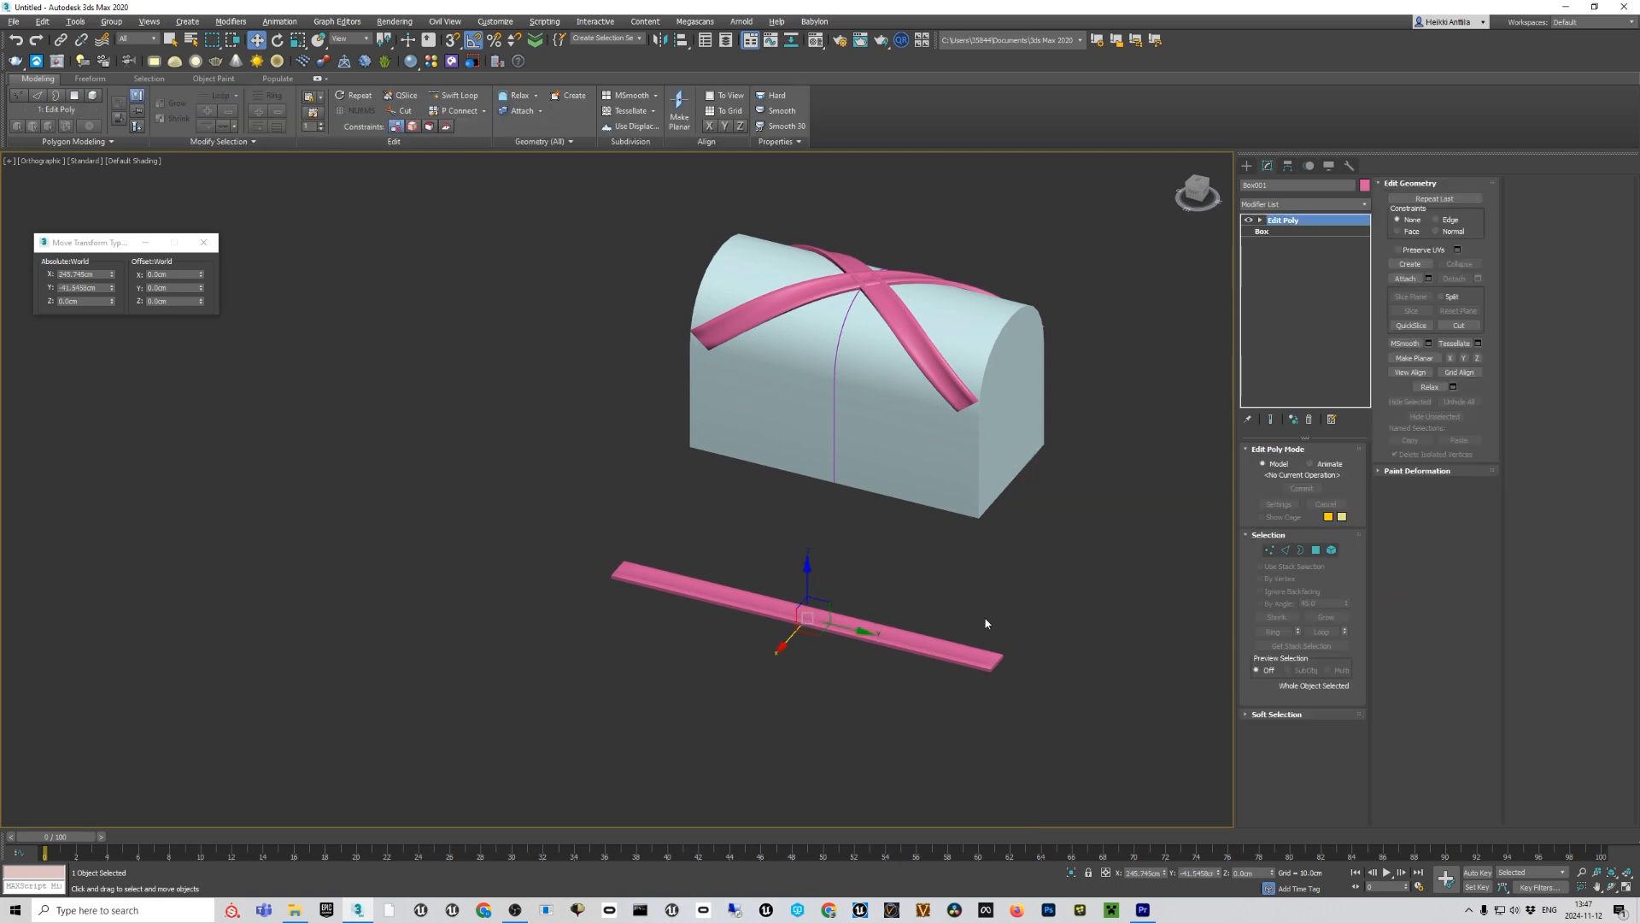
alt+middle_drag(985, 624, 1015, 651)
scroll(880, 327, up, 5)
key(F4)
scroll(877, 341, down, 2)
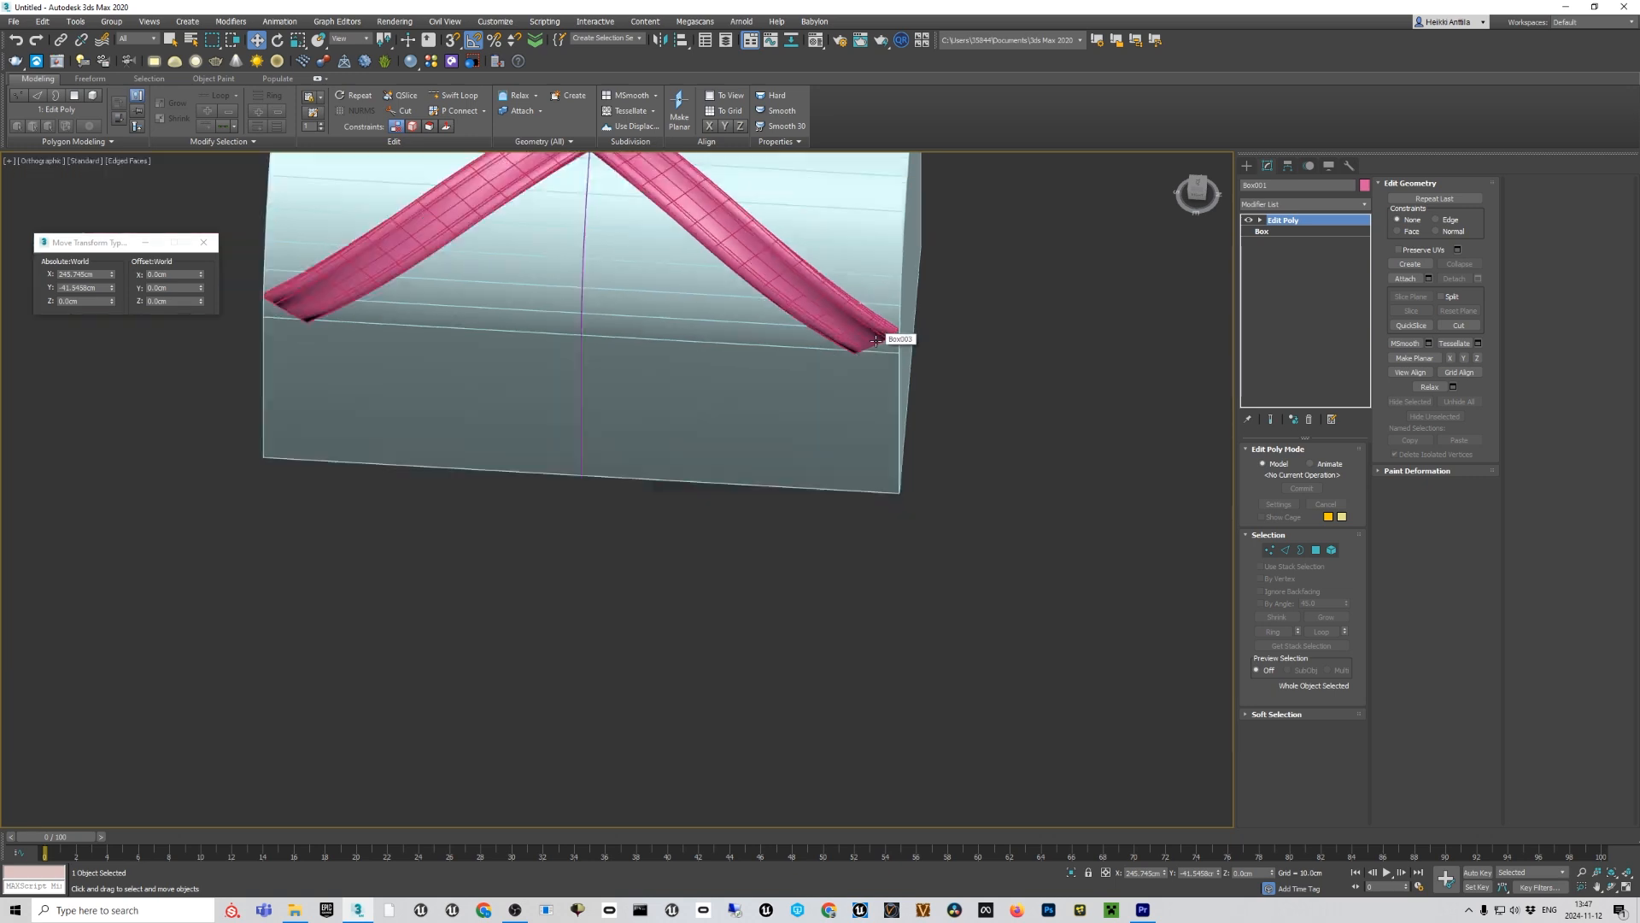
scroll(877, 341, down, 5)
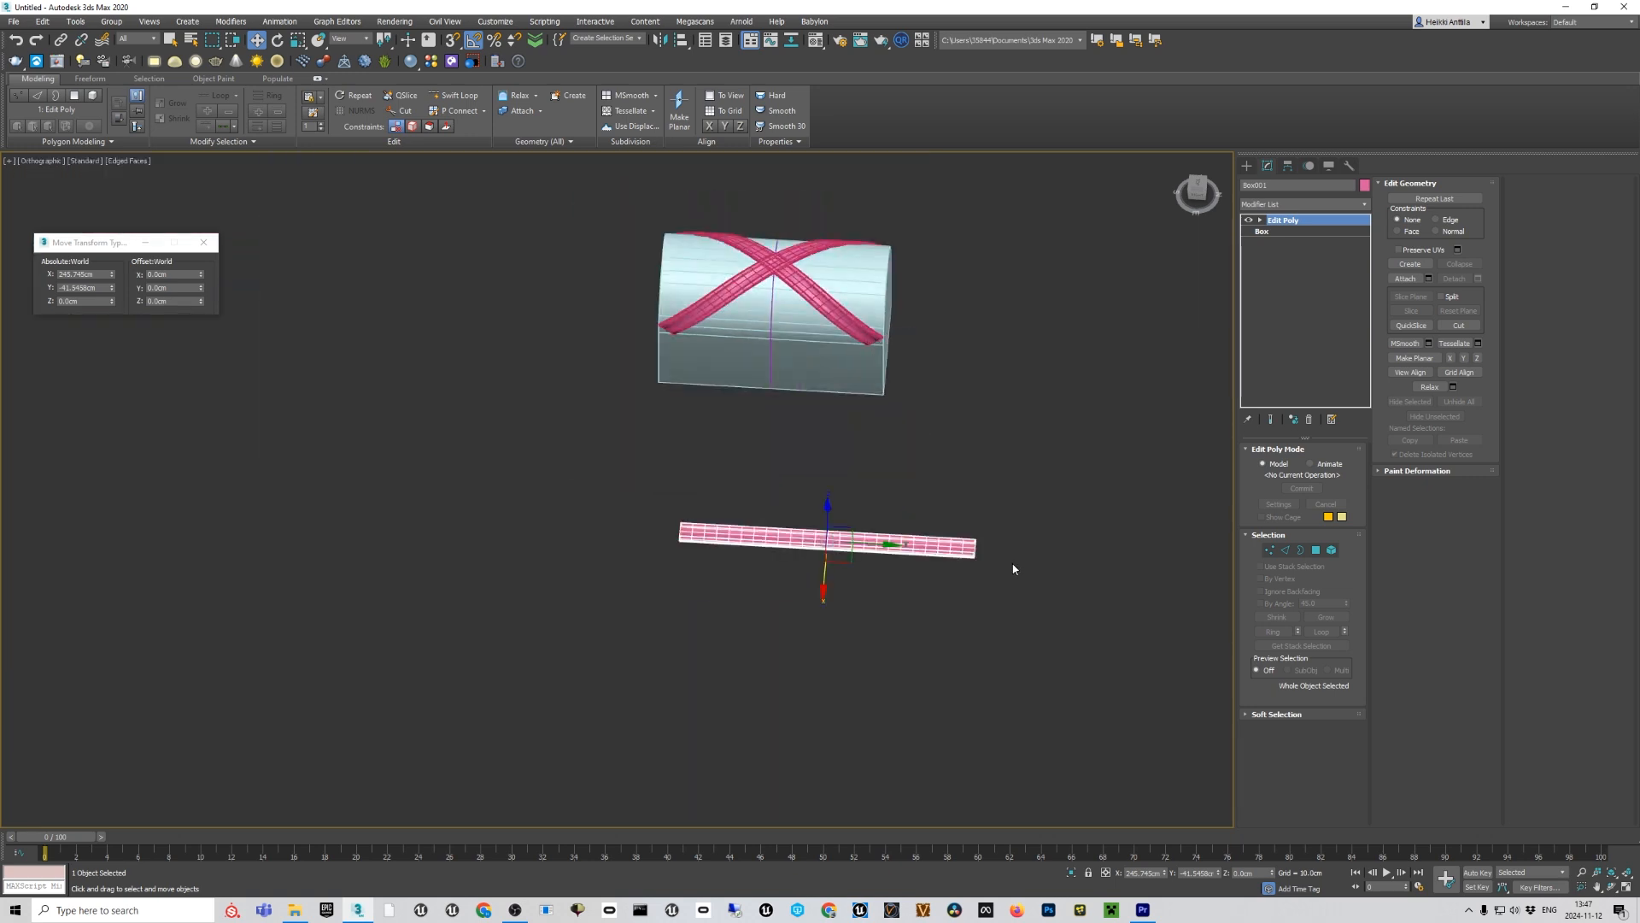
click(1260, 221)
right_click(1297, 227)
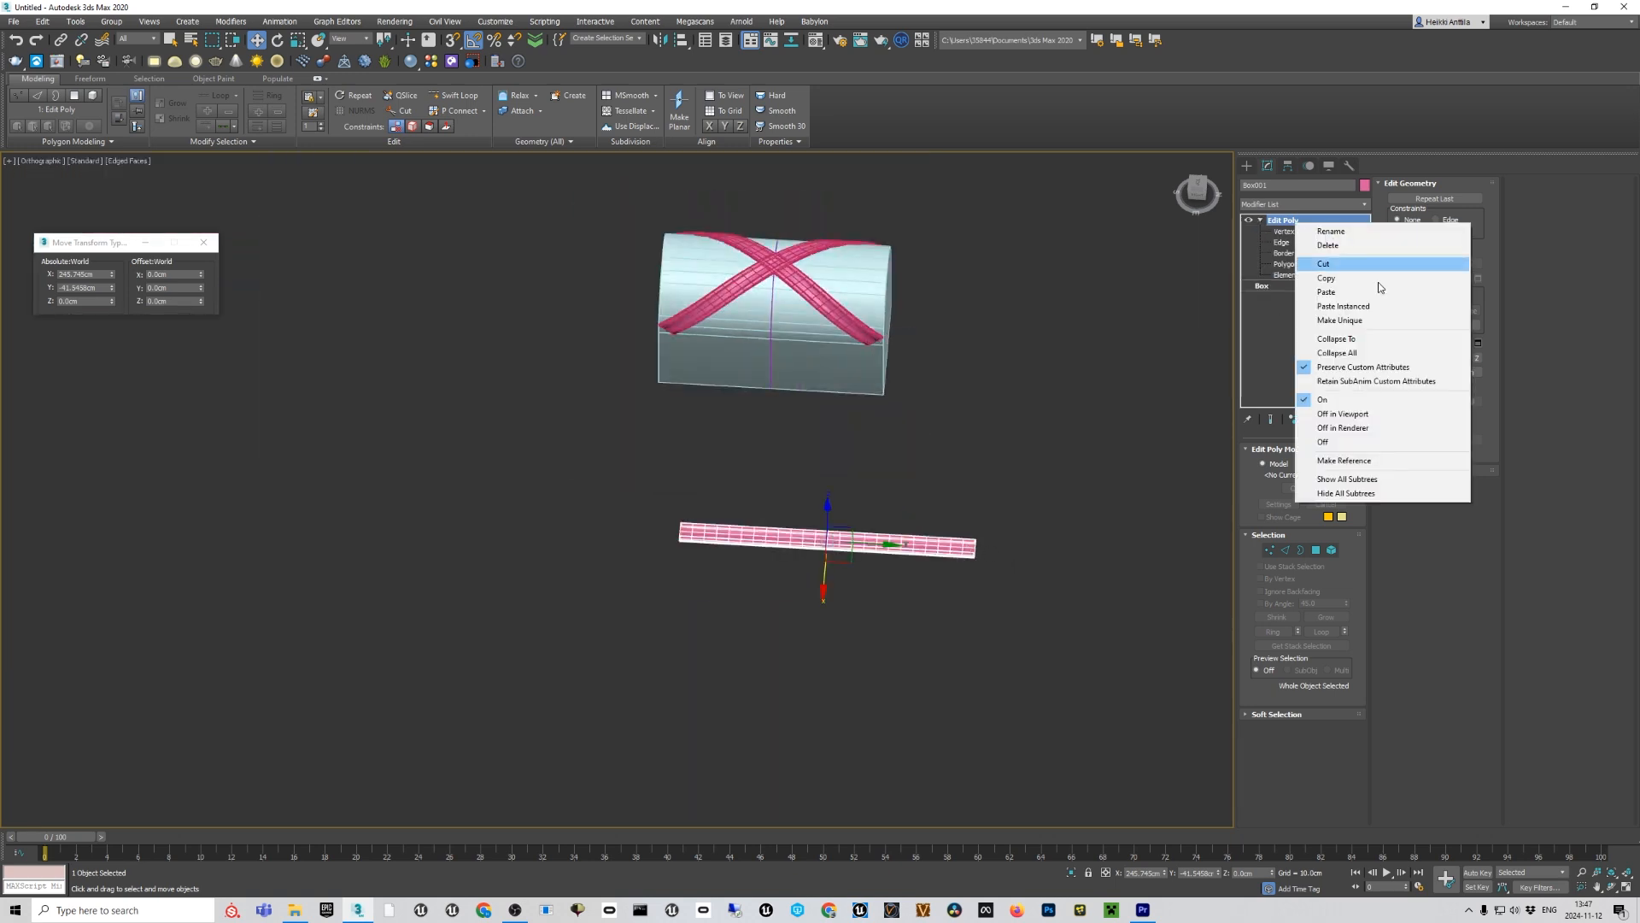
click(1333, 342)
Select the vertices at one short end of the flat strip and turn on the end-result display.
click(1269, 464)
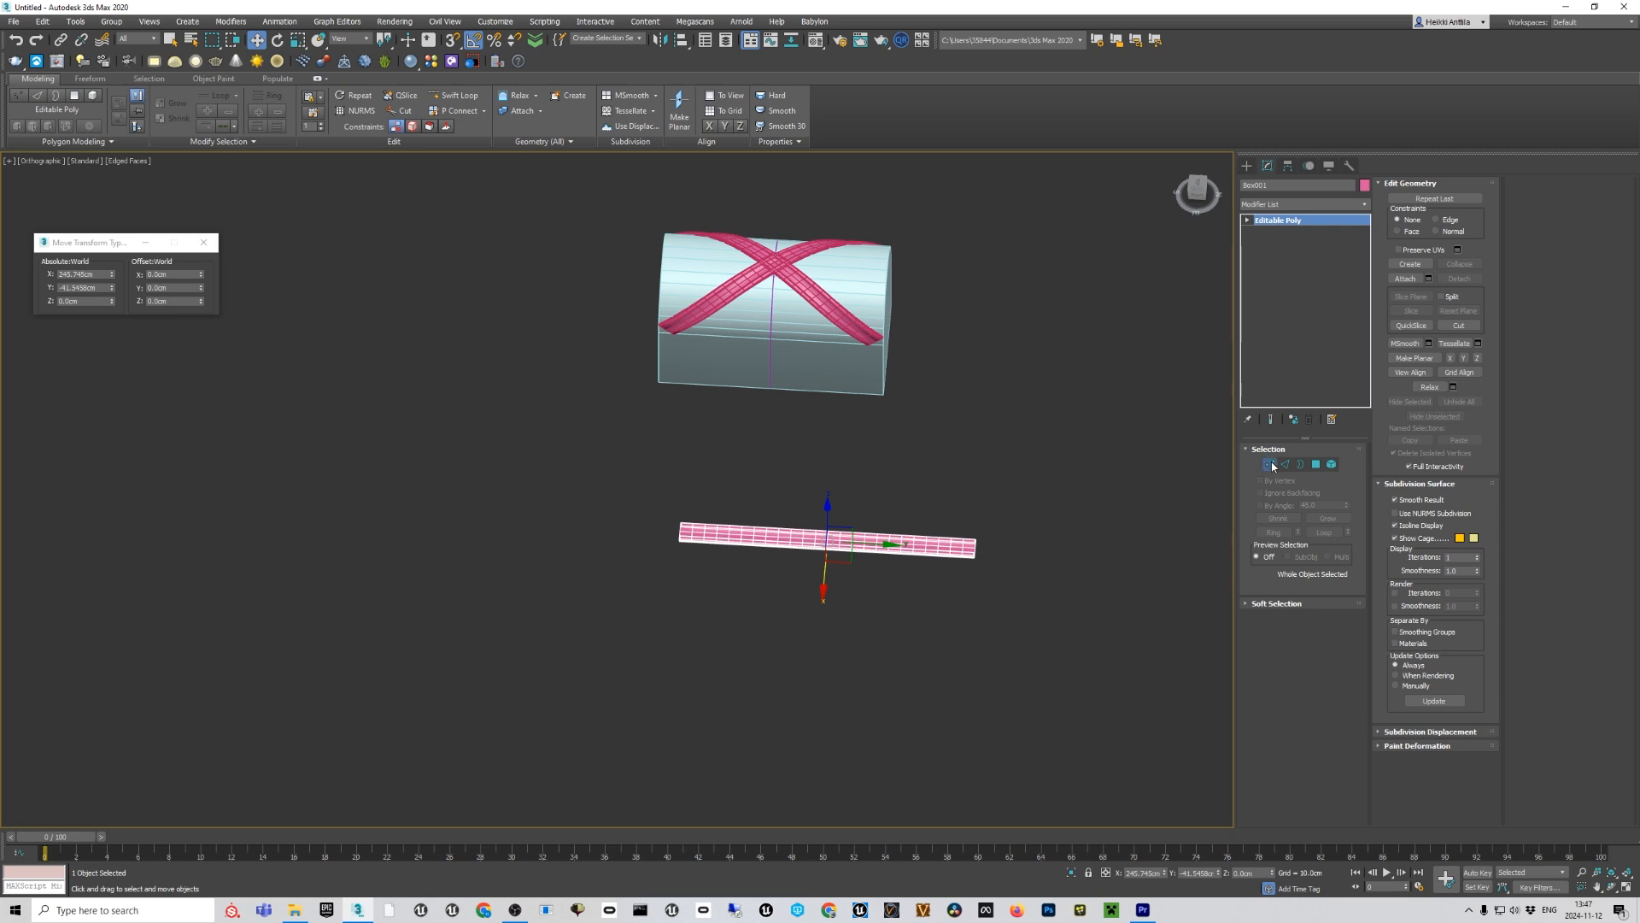
scroll(947, 554, up, 4)
drag(1006, 536, 1015, 572)
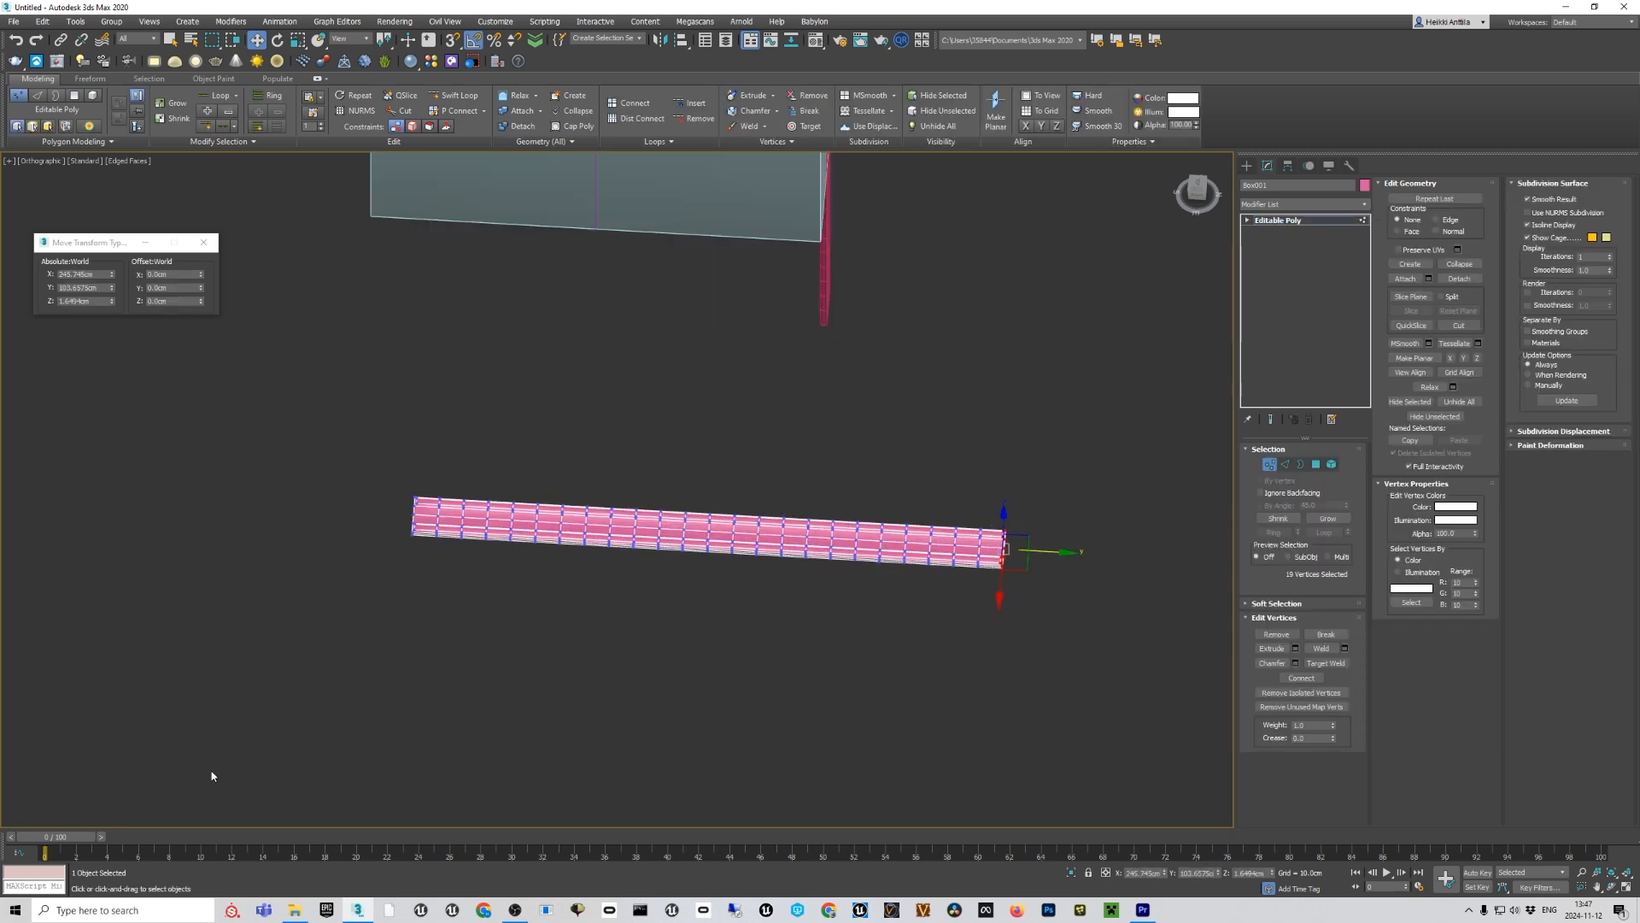
click(1271, 419)
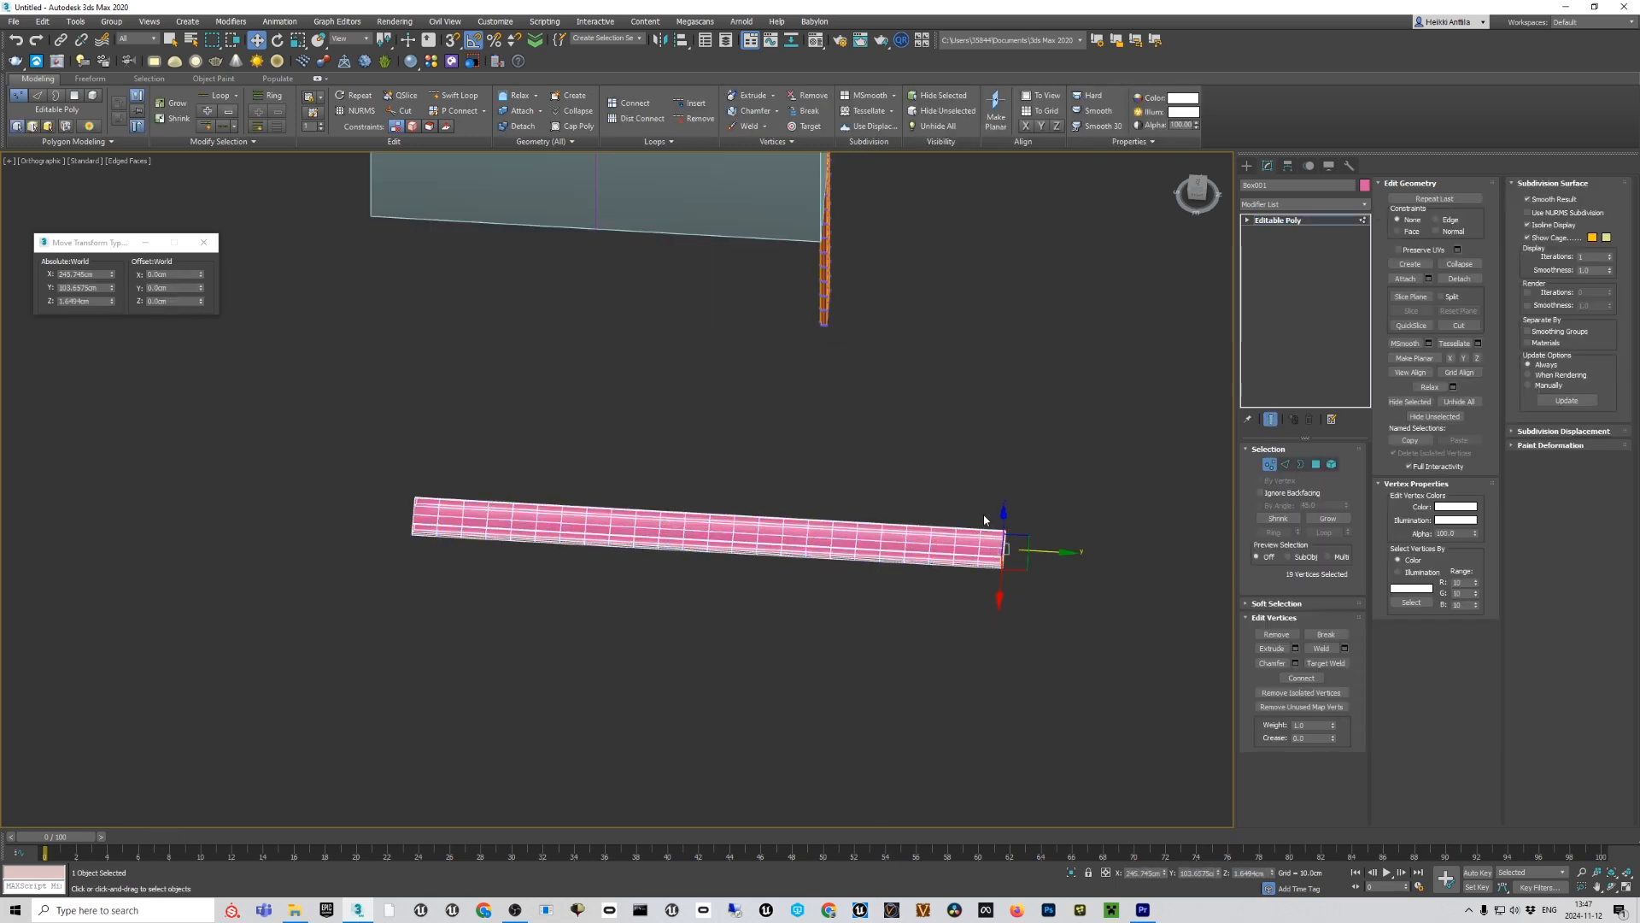
mouse_move(986, 519)
alt+middle_down()
mouse_move(957, 495)
mouse_move(984, 499)
mouse_move(986, 520)
alt+middle_up()
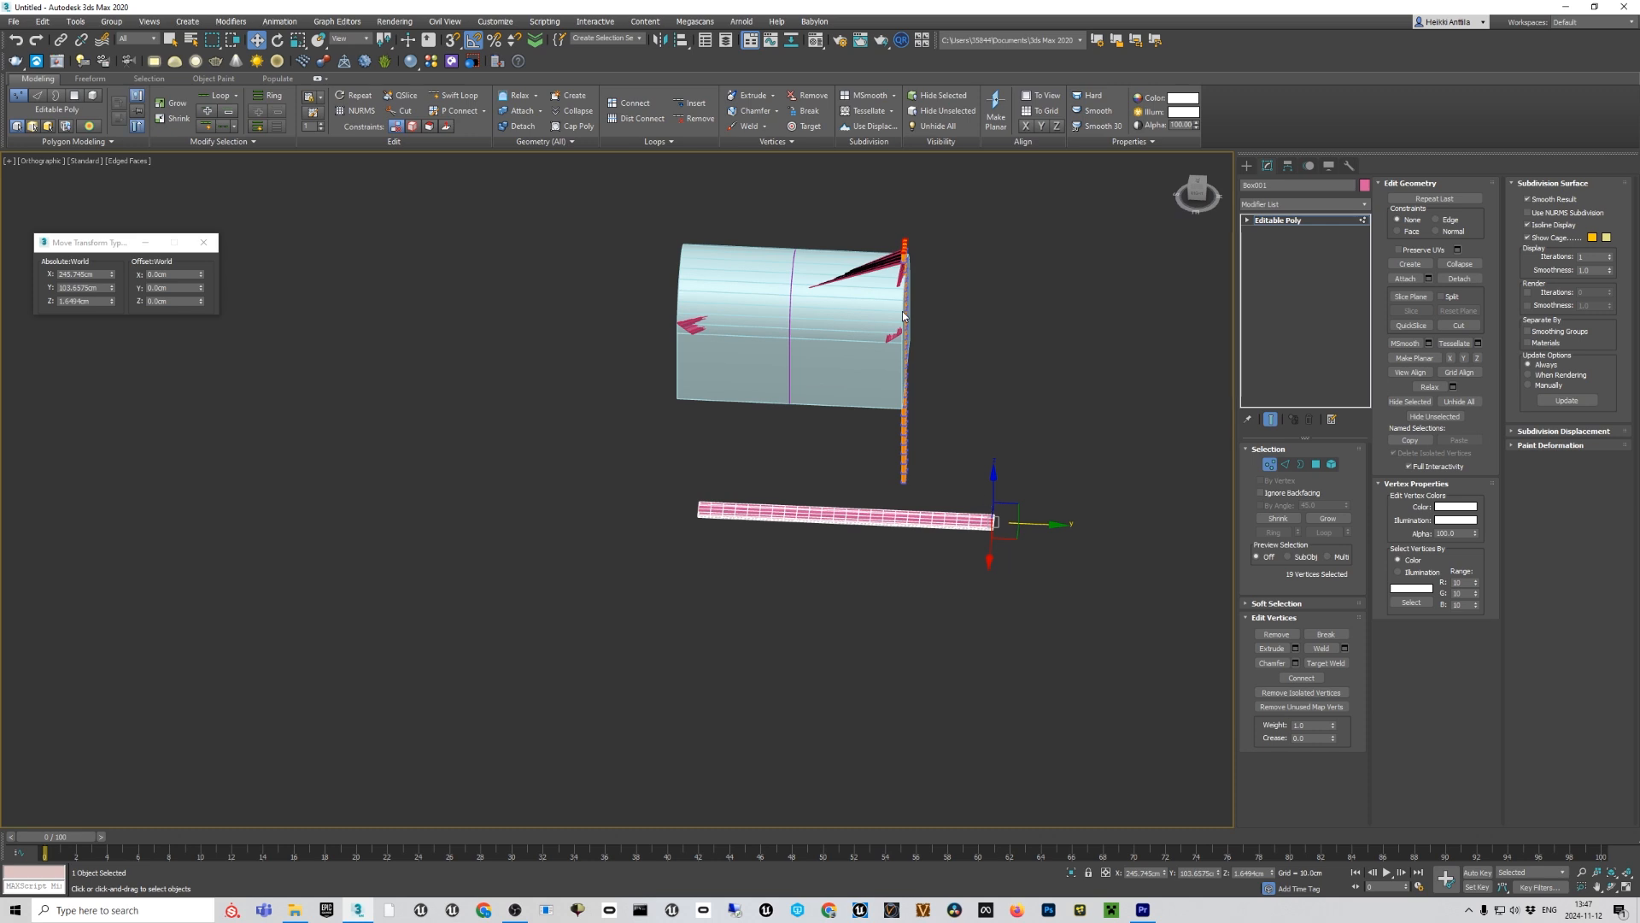
scroll(986, 520, up, 3)
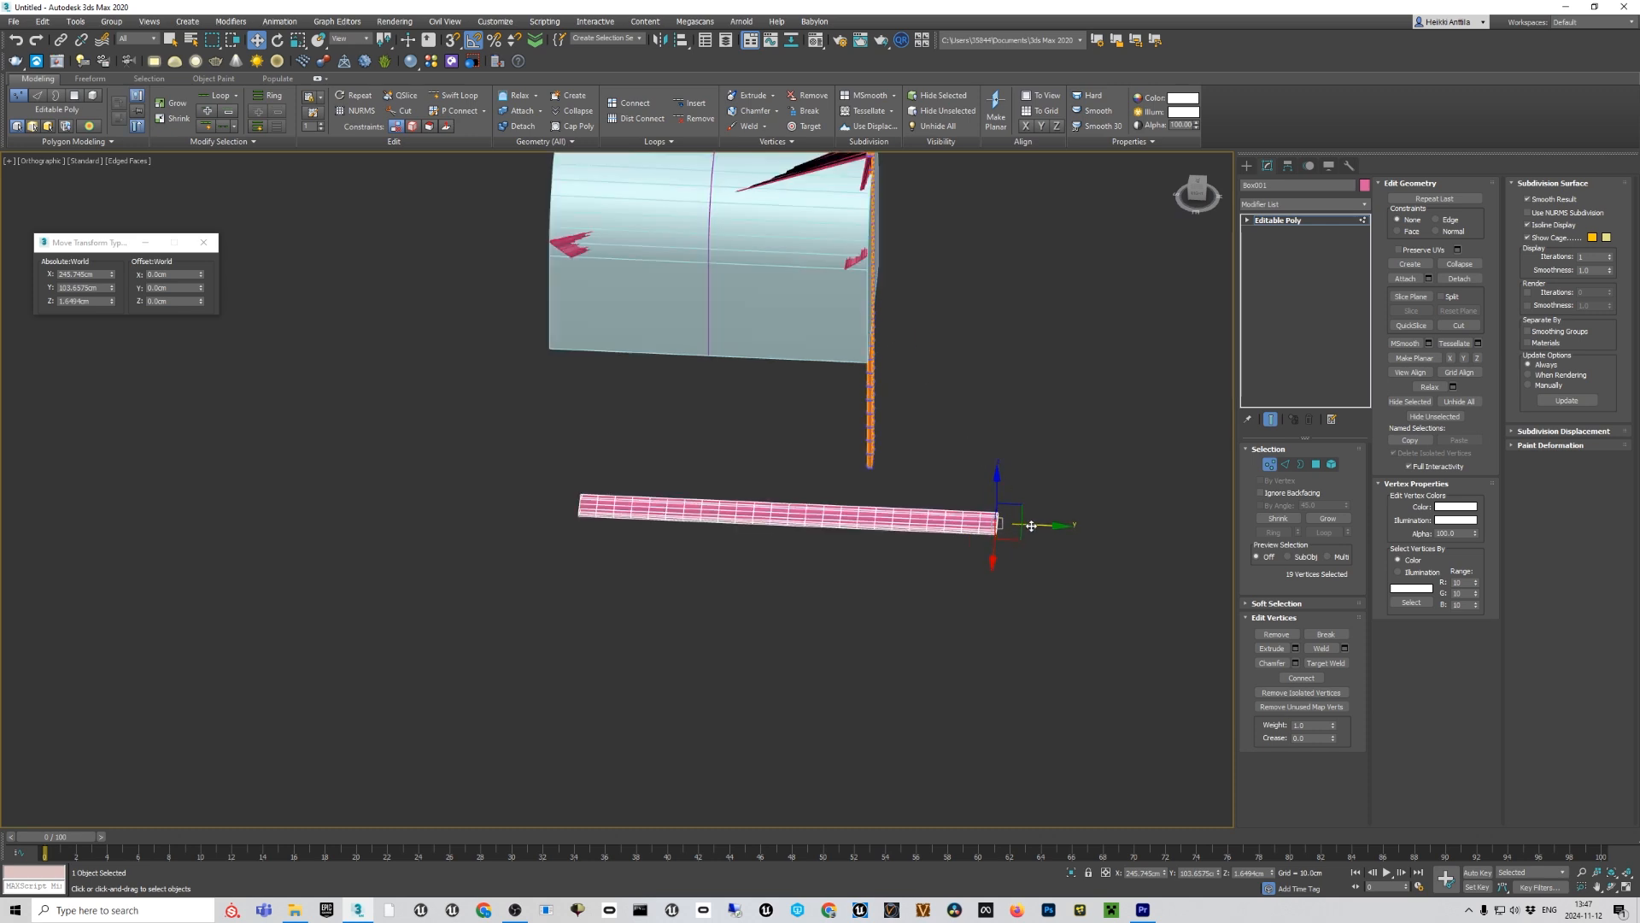
alt+middle_drag(1025, 524, 873, 251)
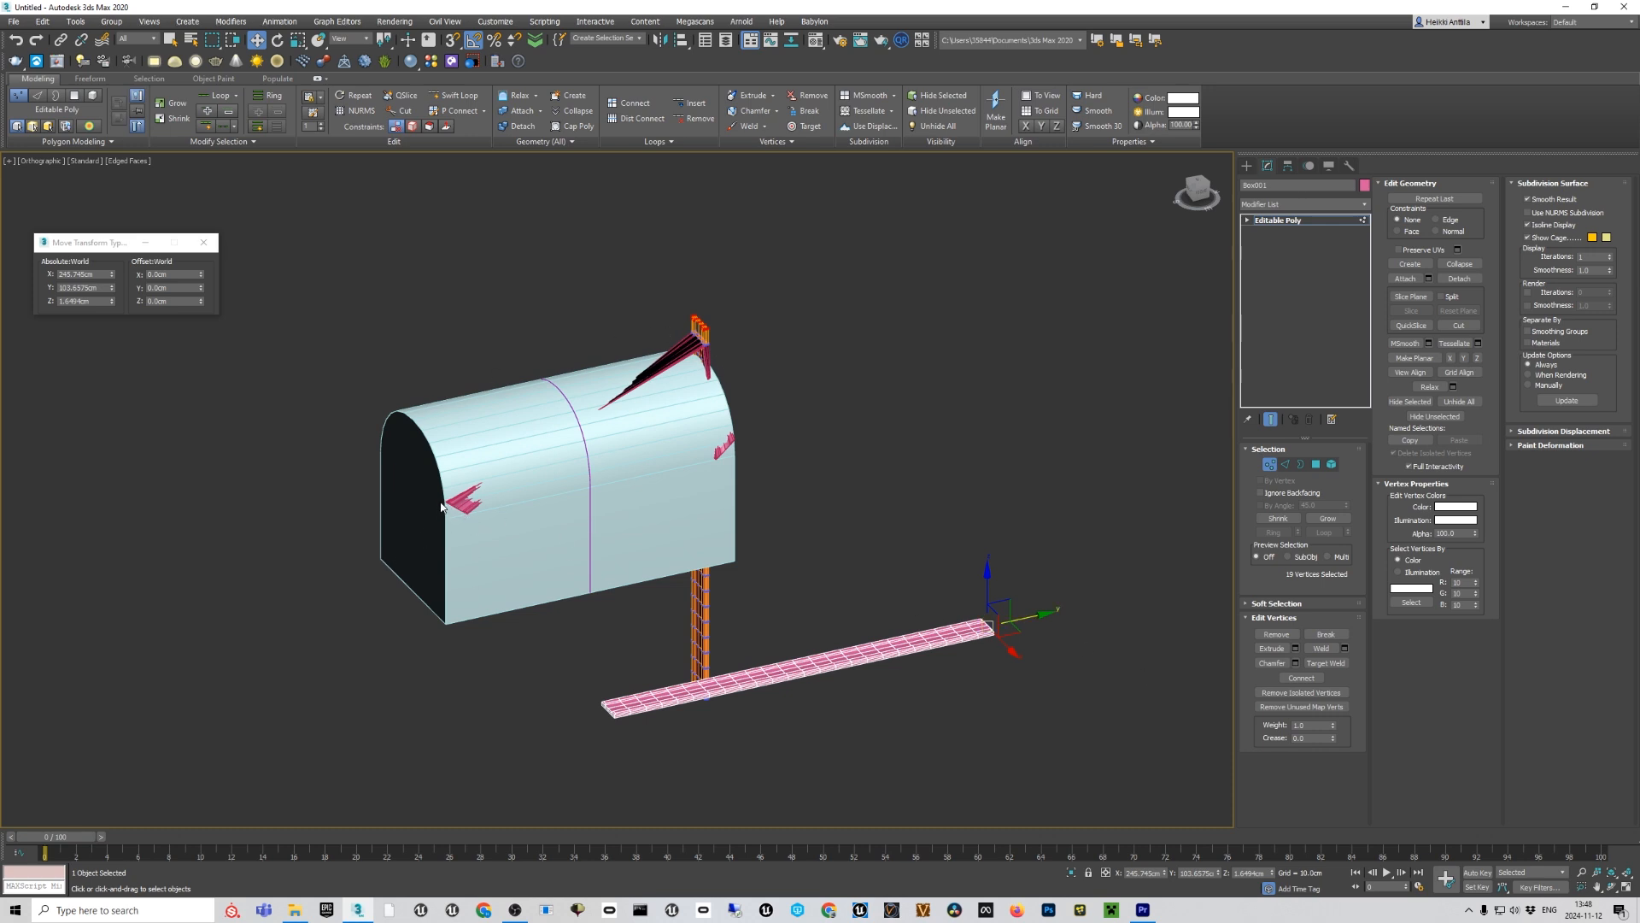
Turn off the end-result display, leave vertex editing, and add a Poly Select modifier above the flat strip's Editable Poly.
click(1273, 419)
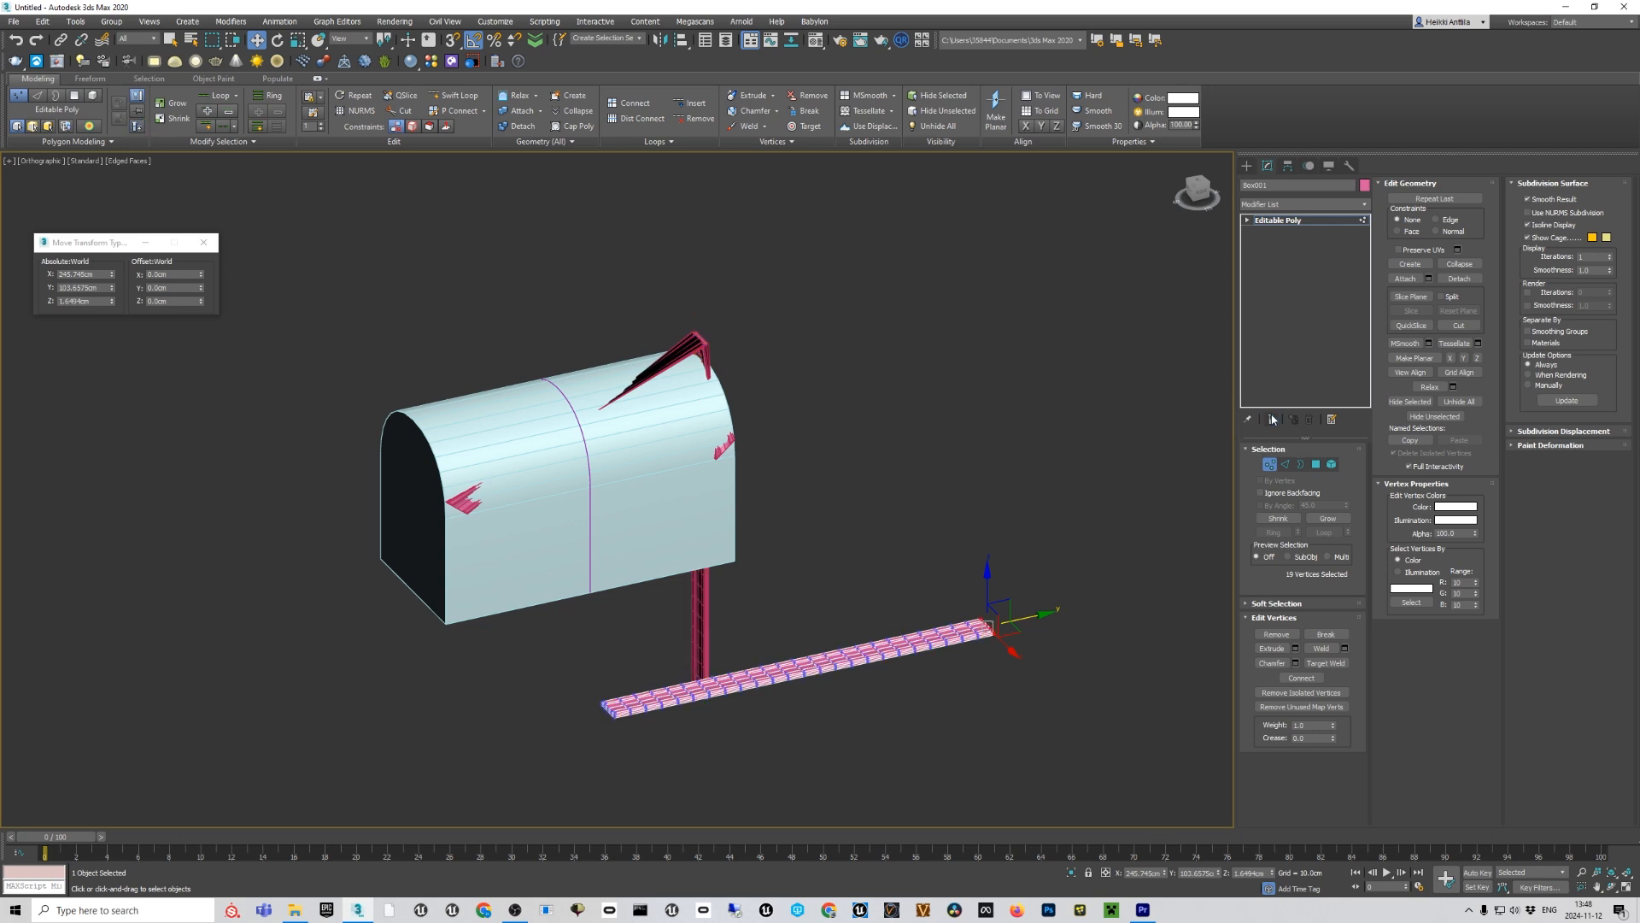
click(1271, 464)
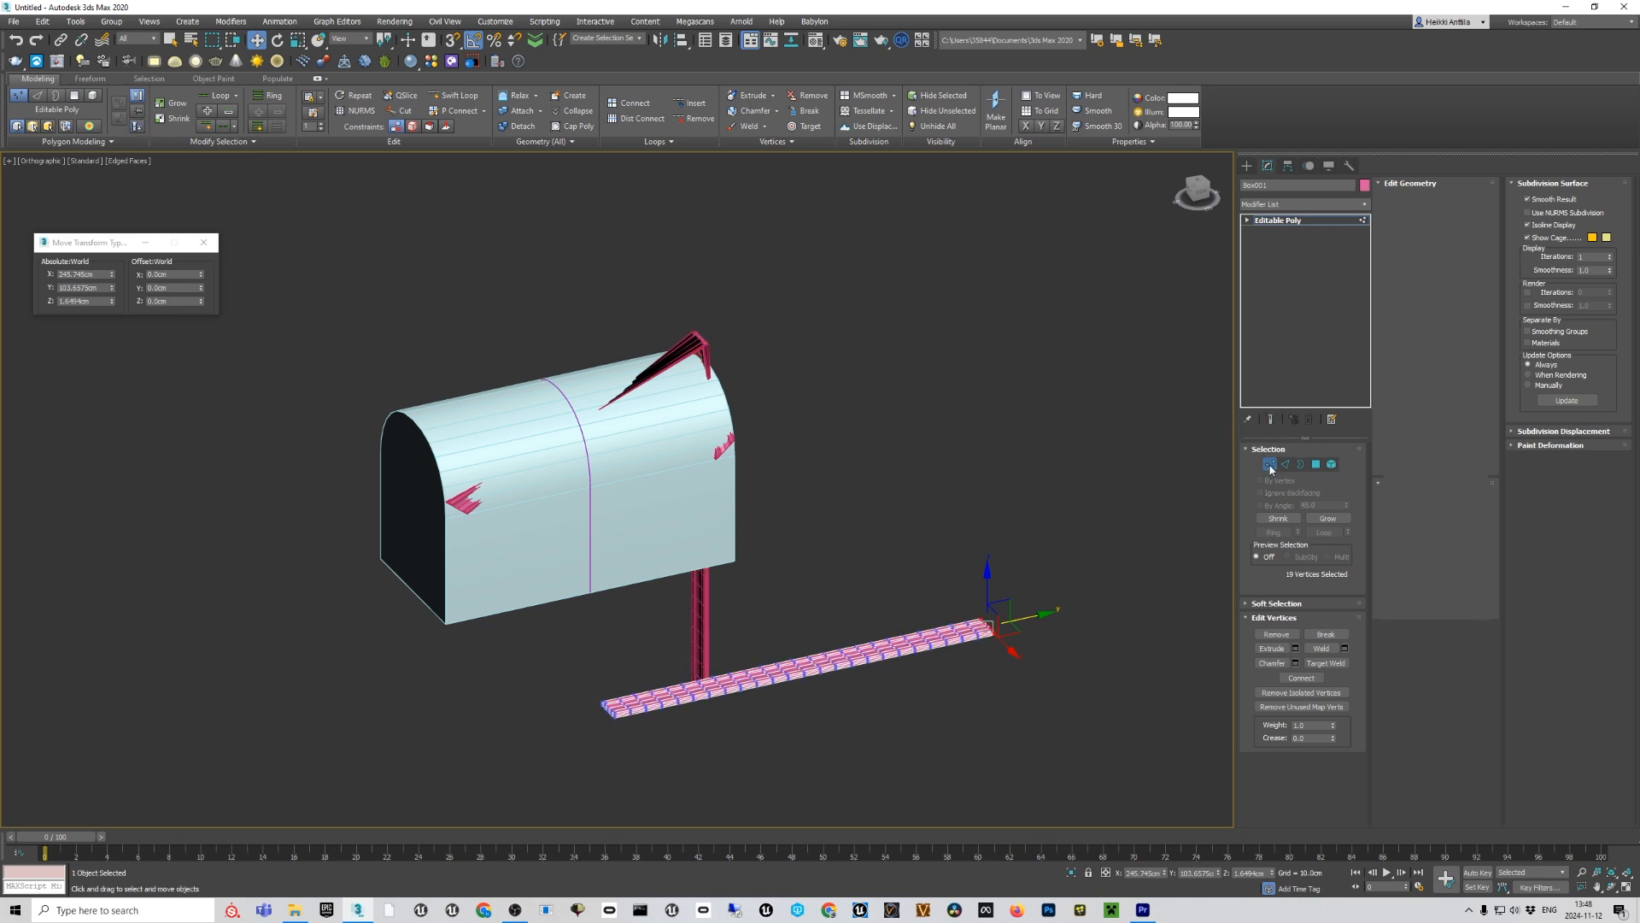
right_click(1093, 438)
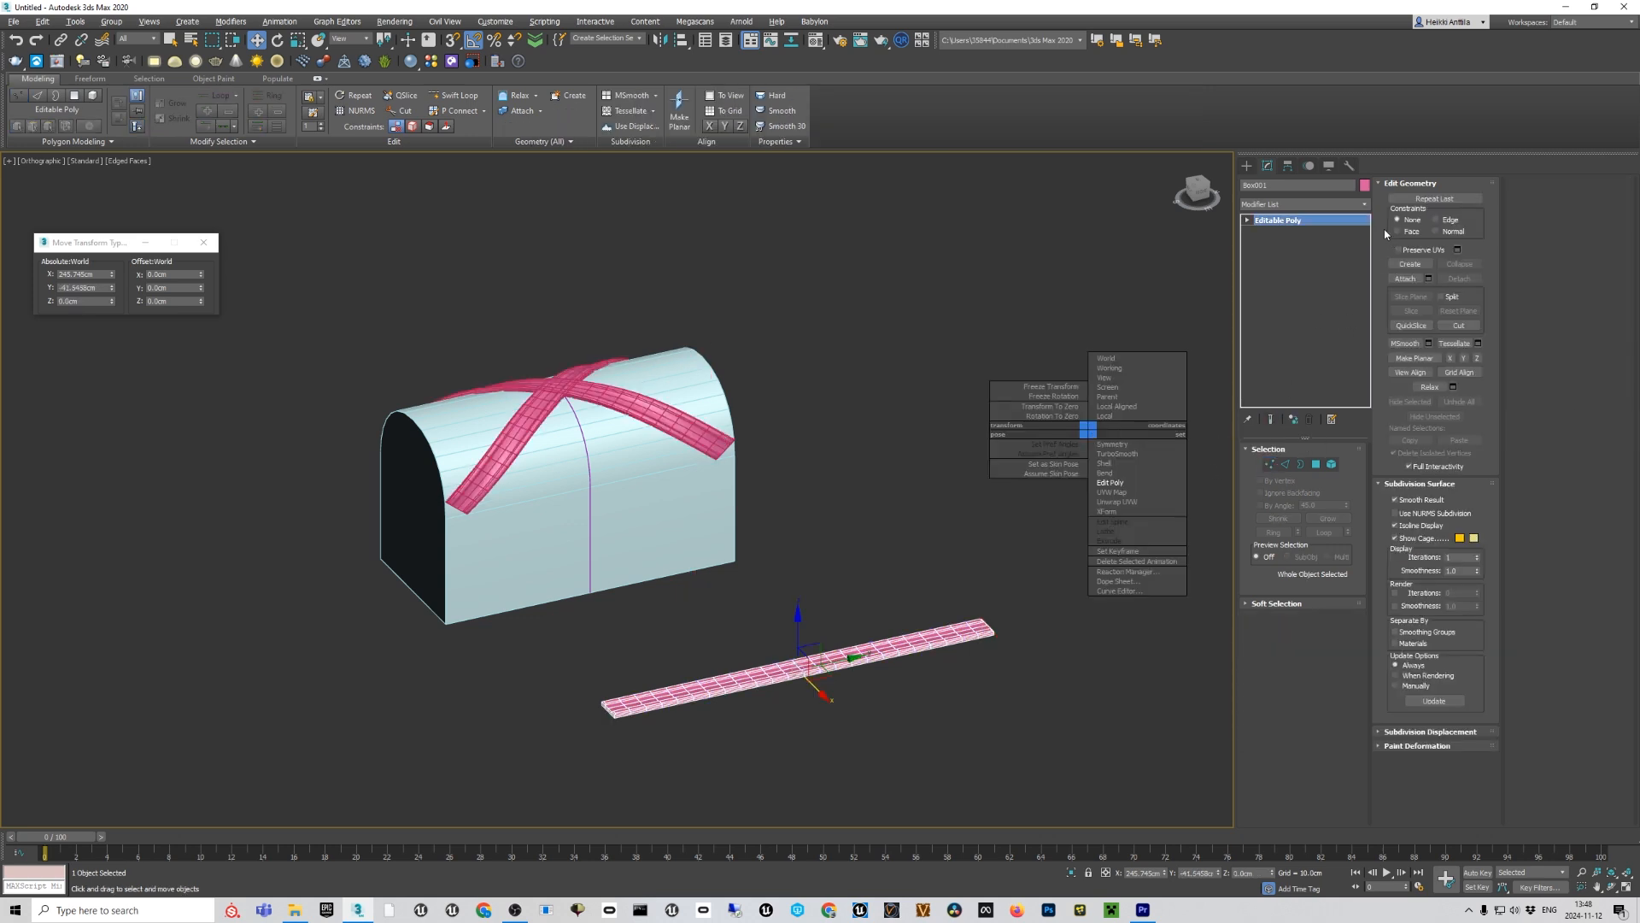
click(1365, 218)
click(1364, 204)
scroll(1368, 581, down, 10)
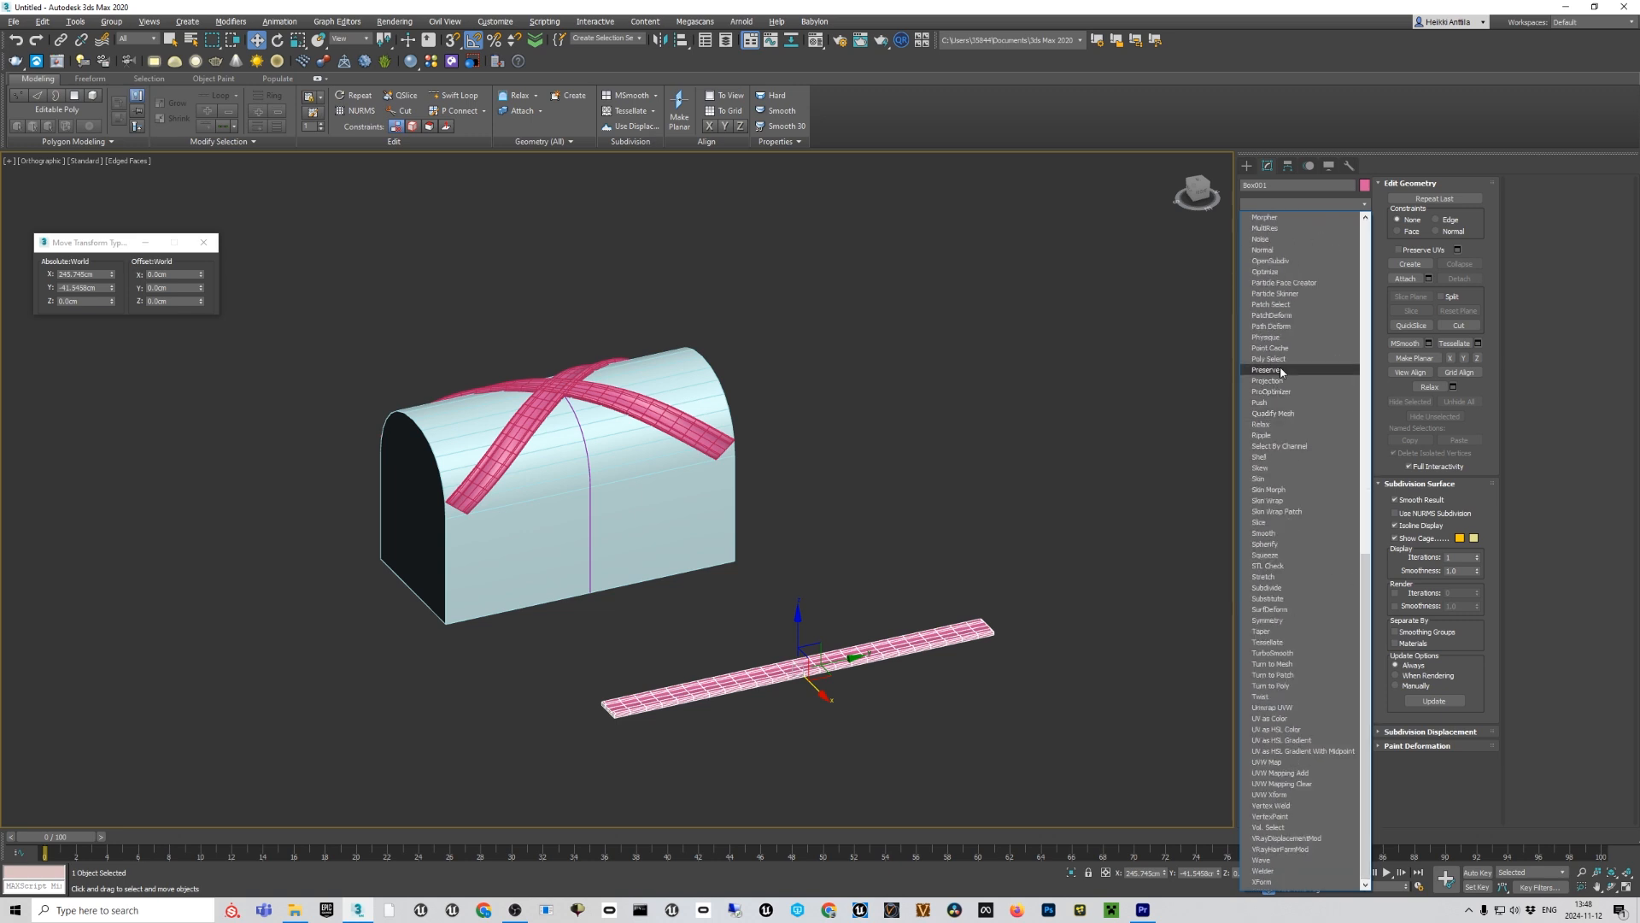
click(1271, 358)
Enter vertex editing on the flat strip's Editable Poly below Poly Select and turn on the end-result display.
click(1278, 231)
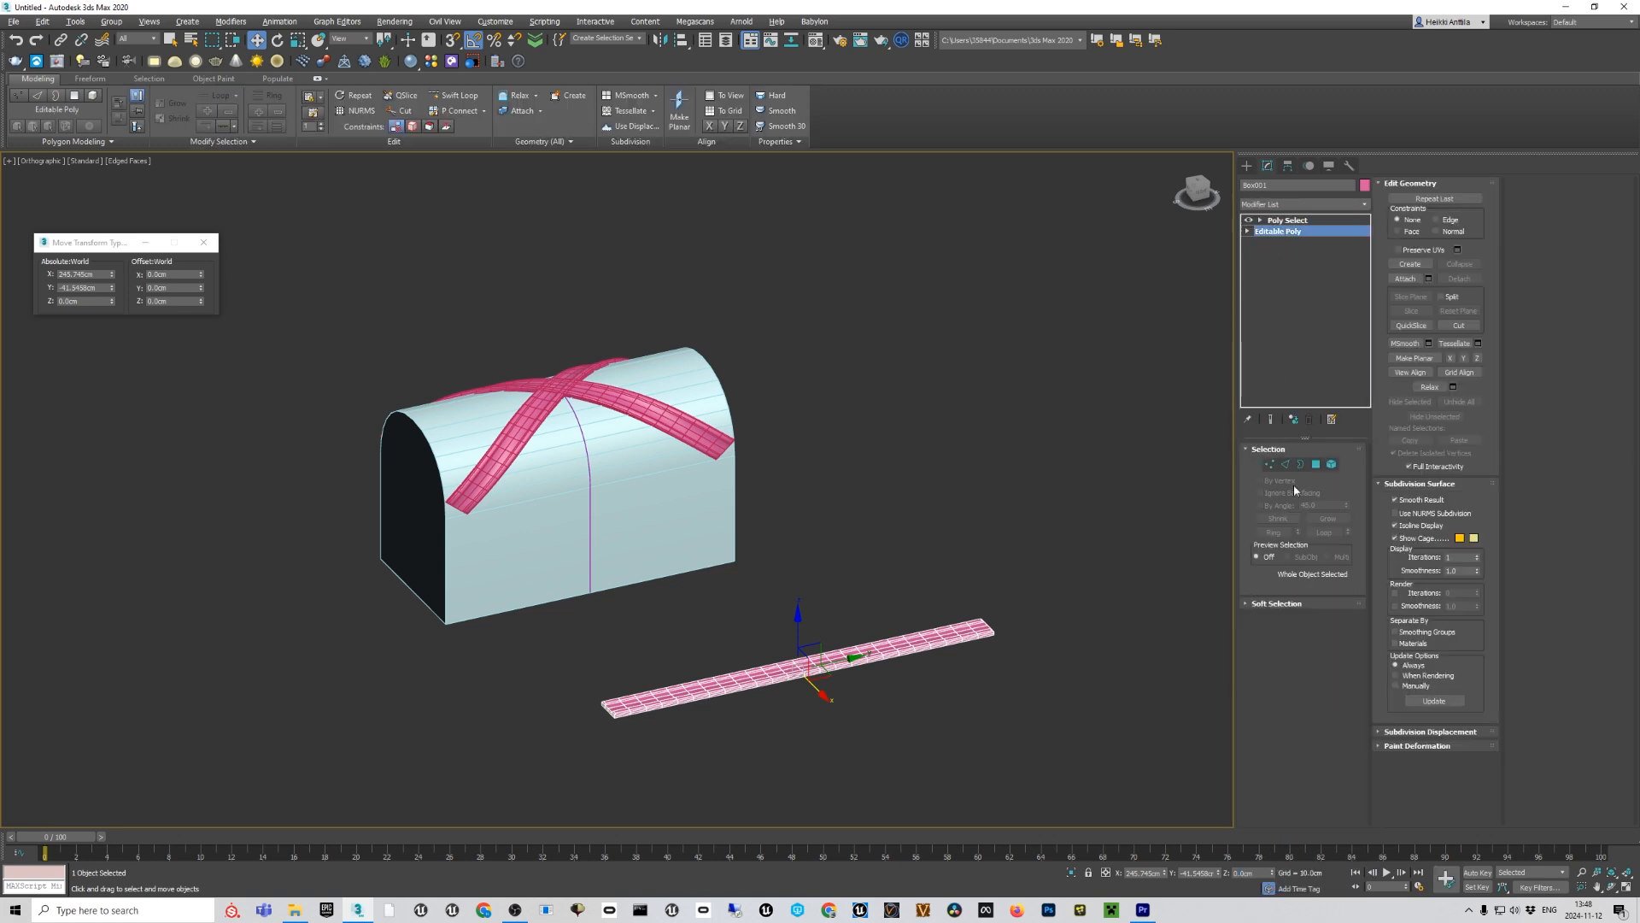
click(1270, 466)
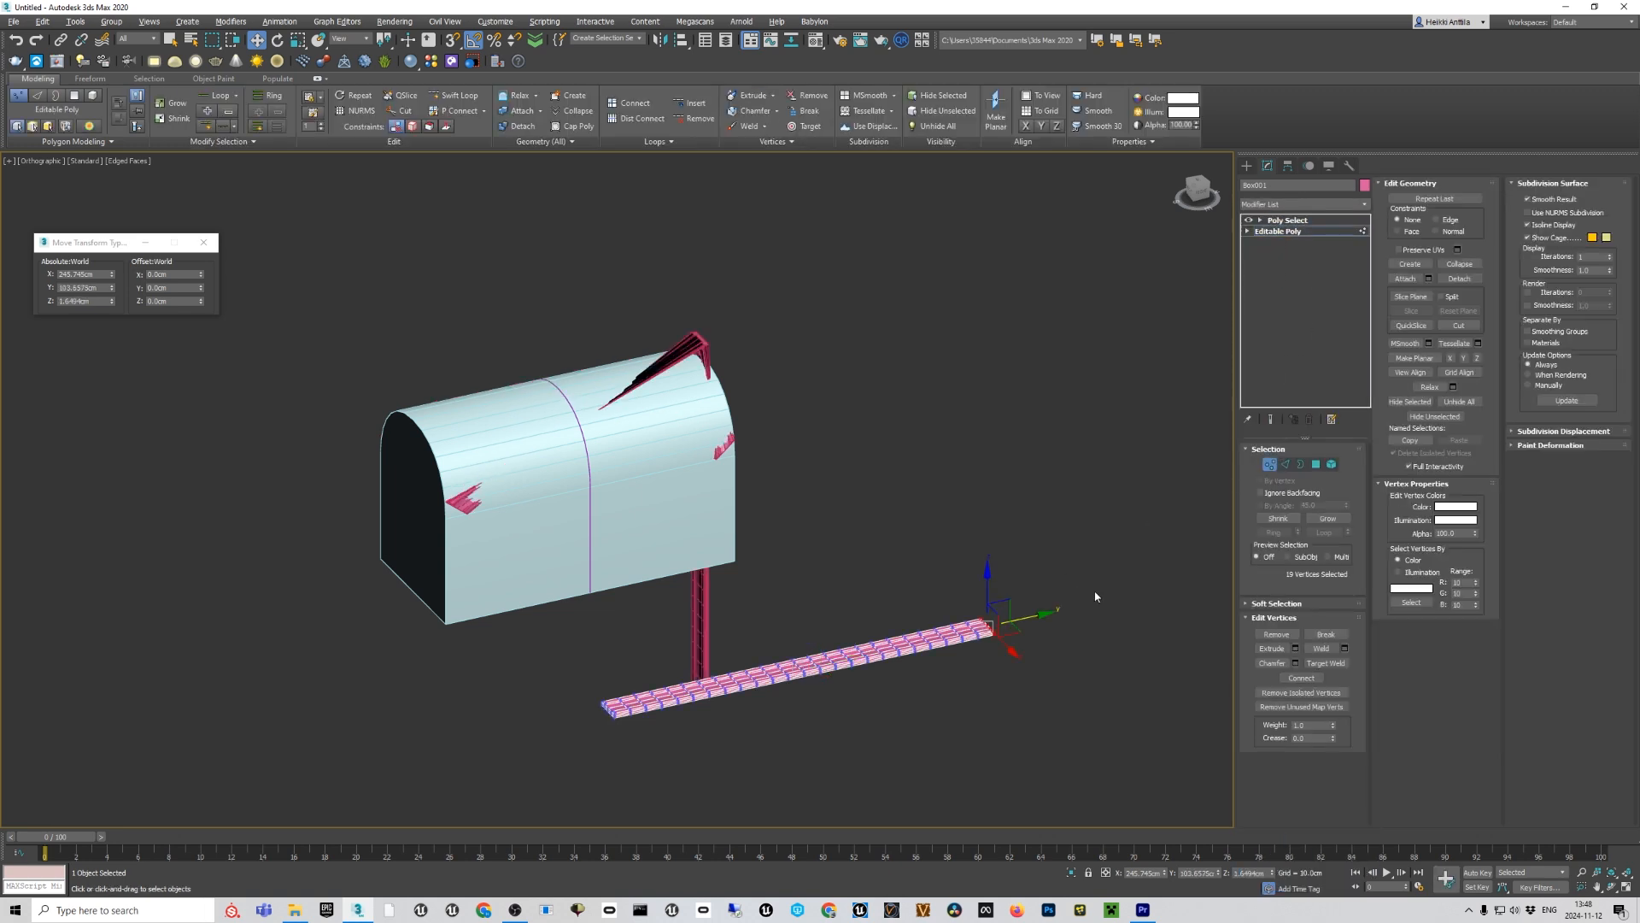
click(1270, 419)
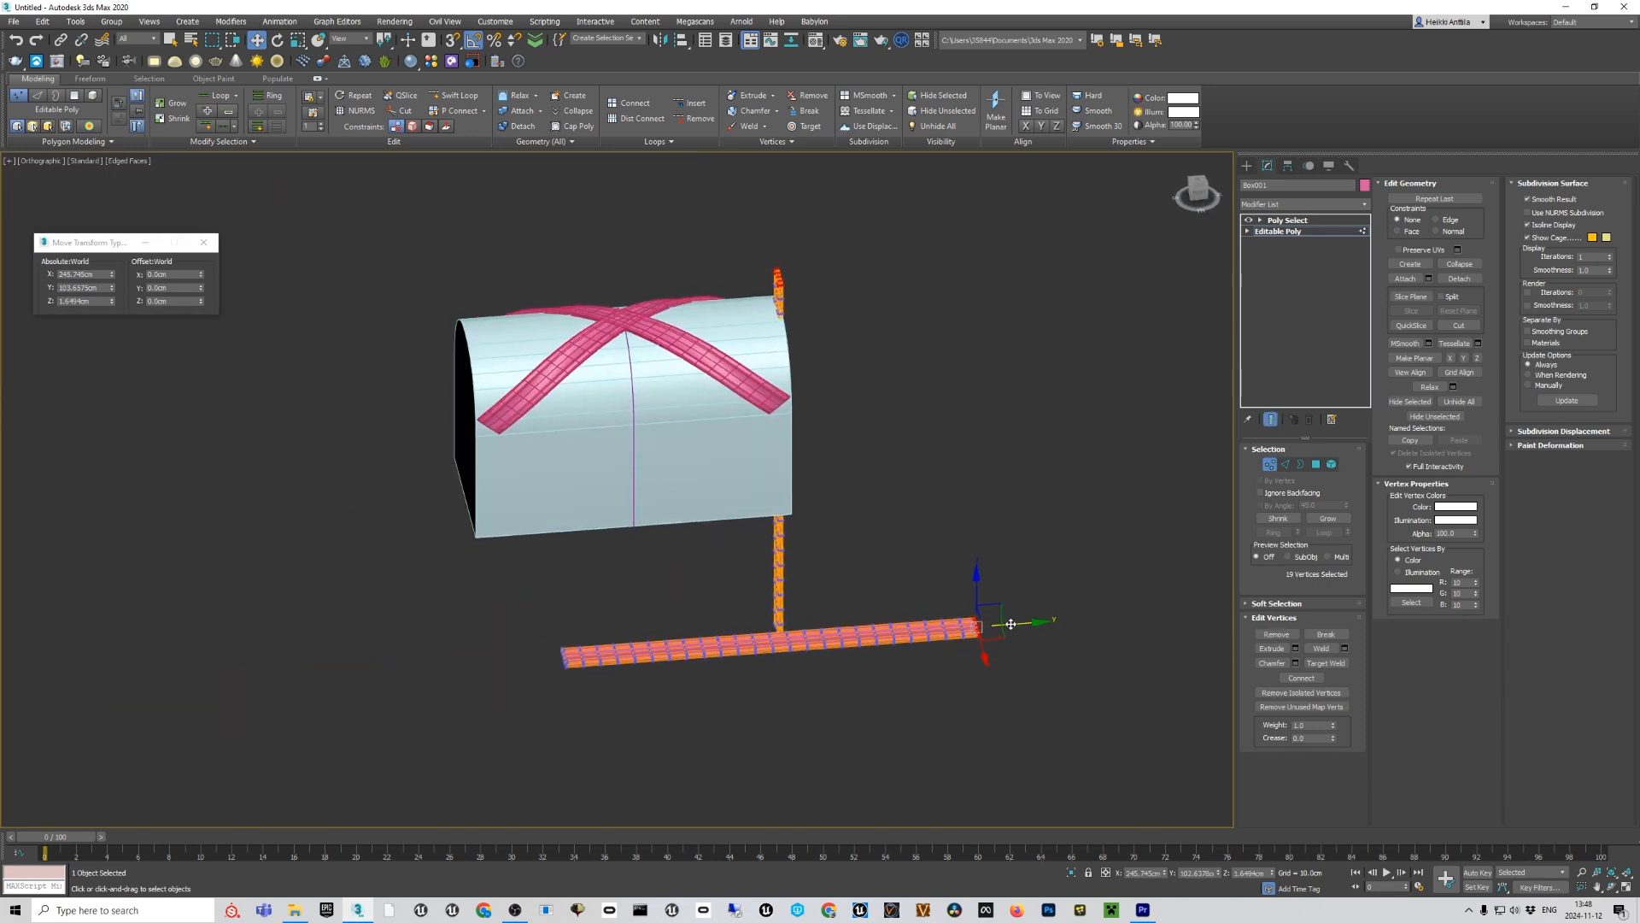
Try to slant the flat strip's short end by rotating its selected vertices about the Z axis.
key(e)
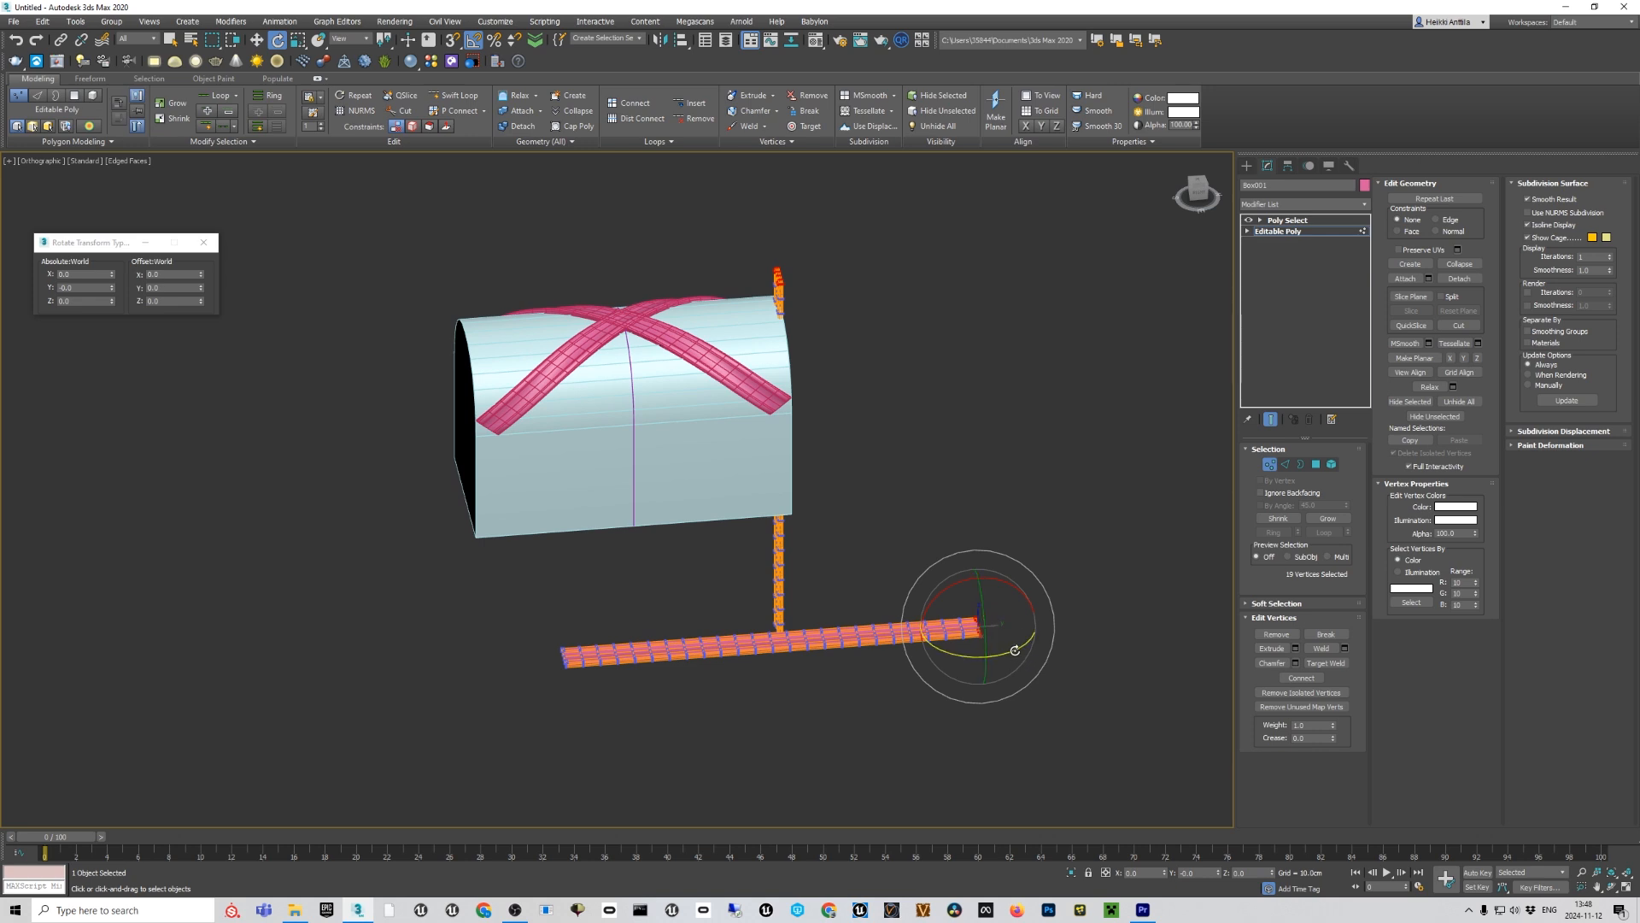
drag(1016, 649, 1039, 636)
key(ctrl+z)
alt+middle_drag(958, 571, 968, 597)
click(1270, 465)
Examine the end of the wrapped strip near the mesh's edge, toggling the edge display.
click(983, 395)
click(766, 364)
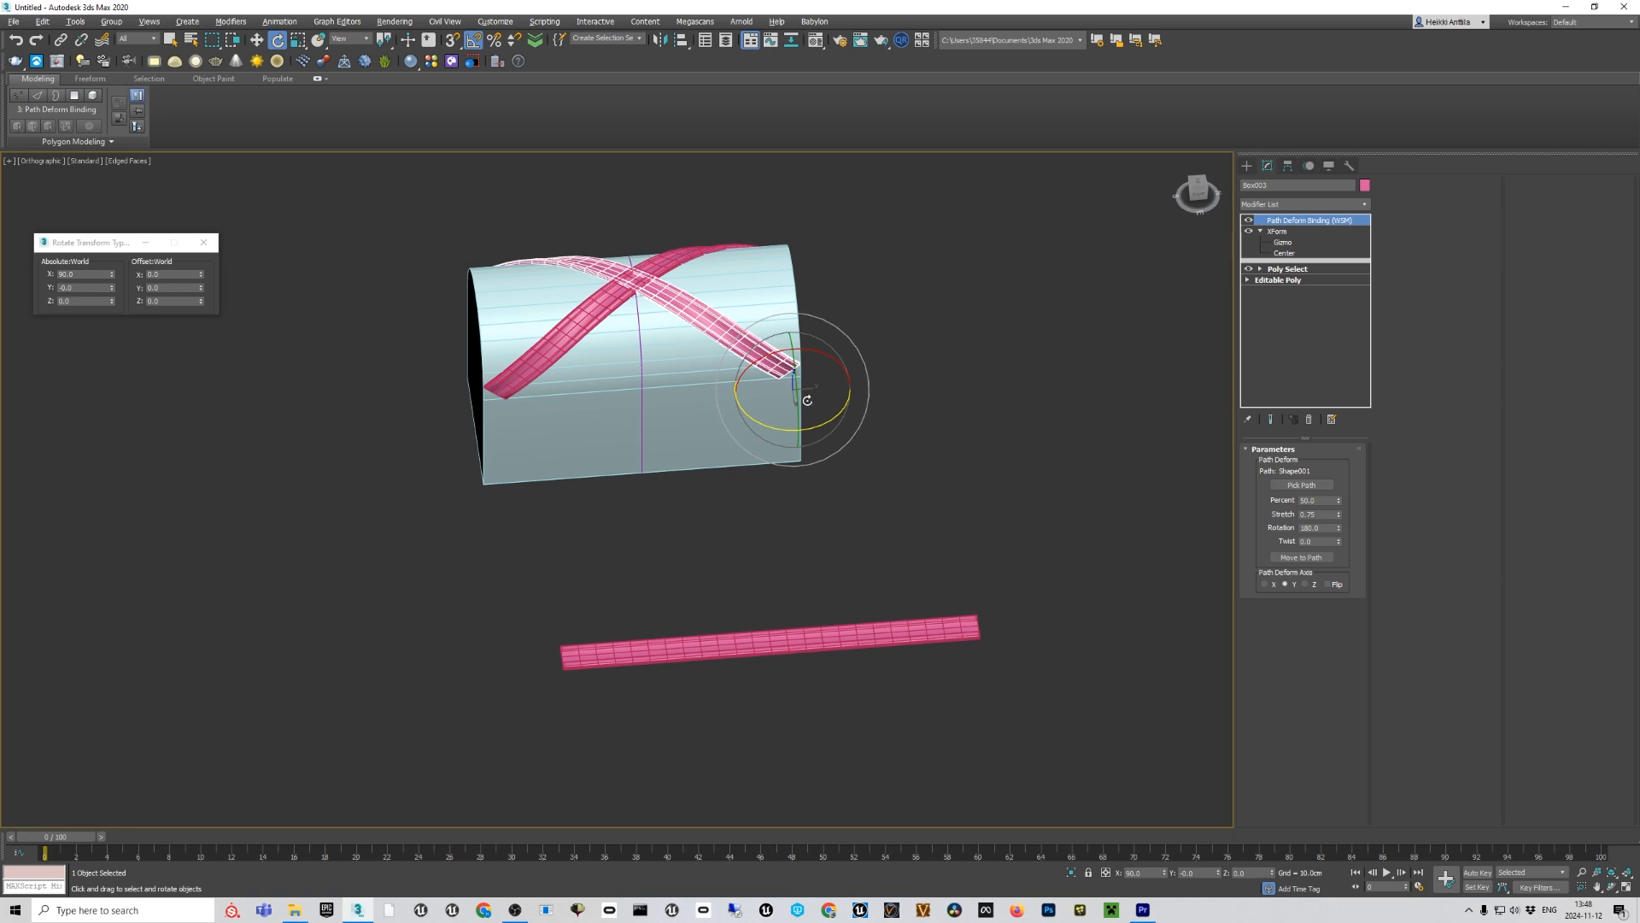
alt+middle_drag(807, 400, 851, 439)
scroll(765, 416, up, 3)
scroll(765, 415, down, 3)
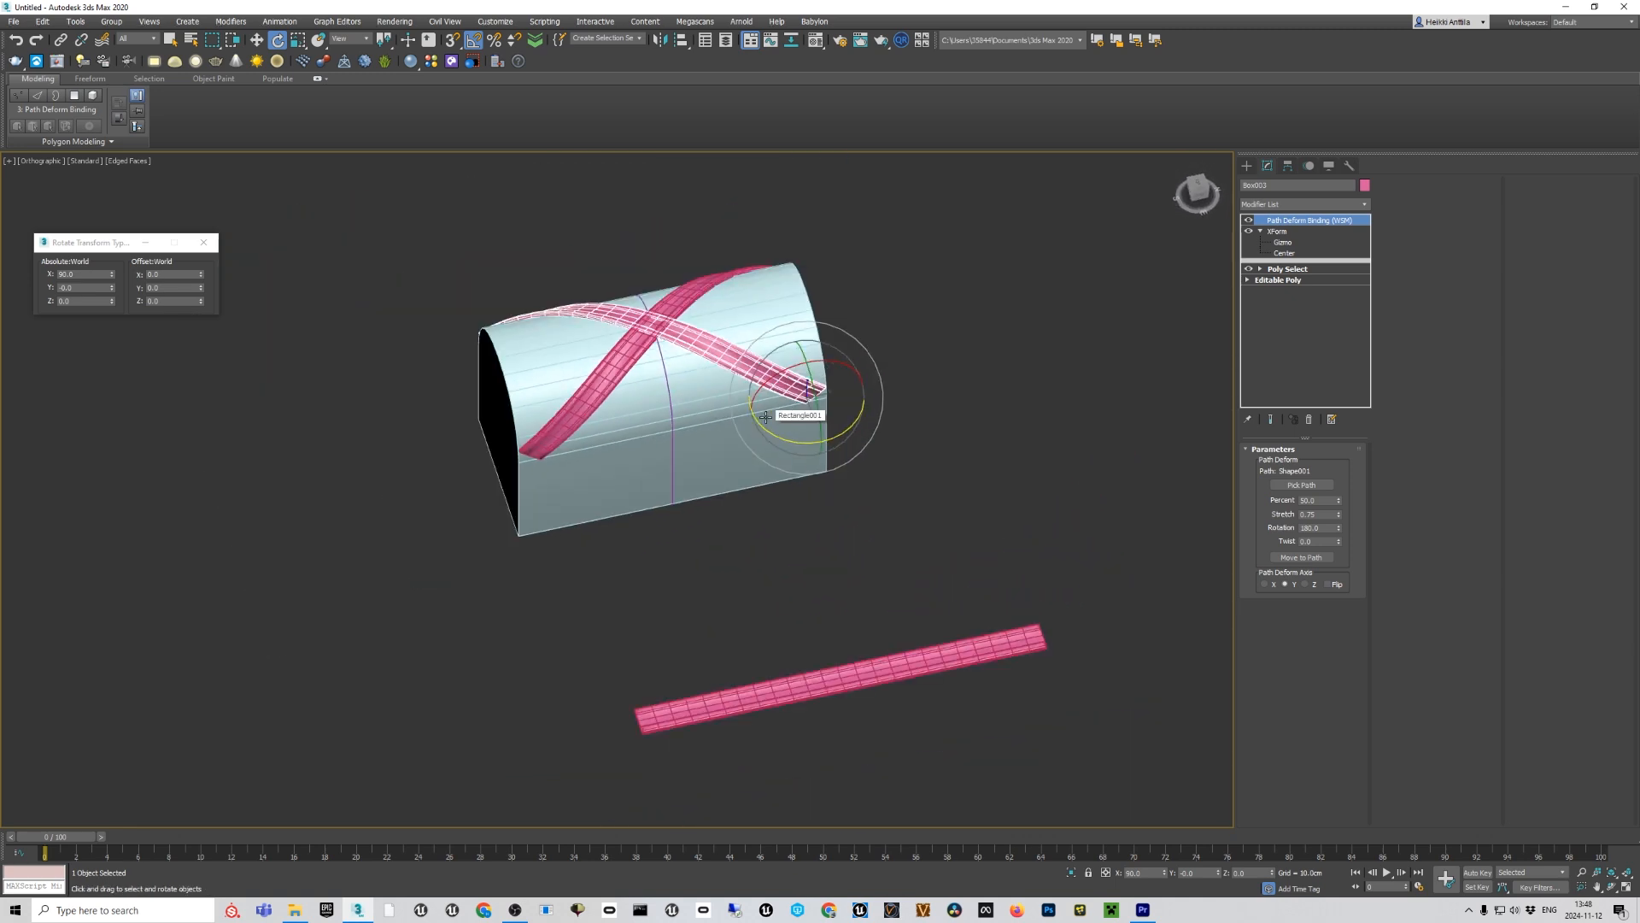
click(909, 427)
scroll(510, 308, up, 3)
key(F4)
scroll(611, 315, down, 3)
alt+middle_drag(664, 350, 624, 327)
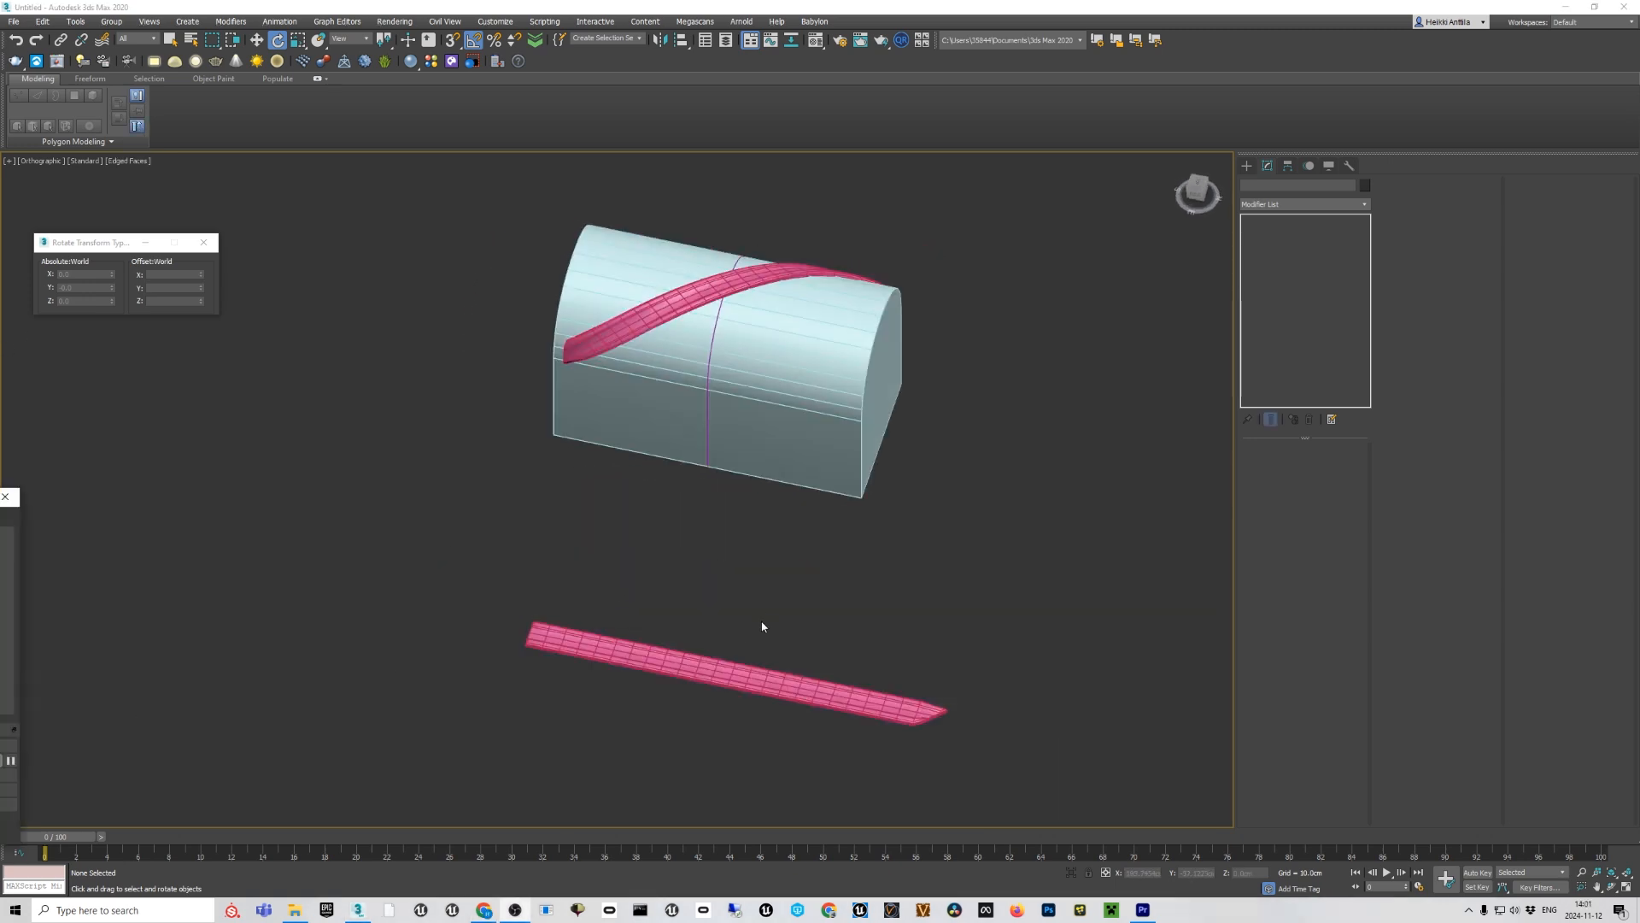
Select the original flat strip for reshaping its pointed end.
middle_drag(763, 626, 727, 630)
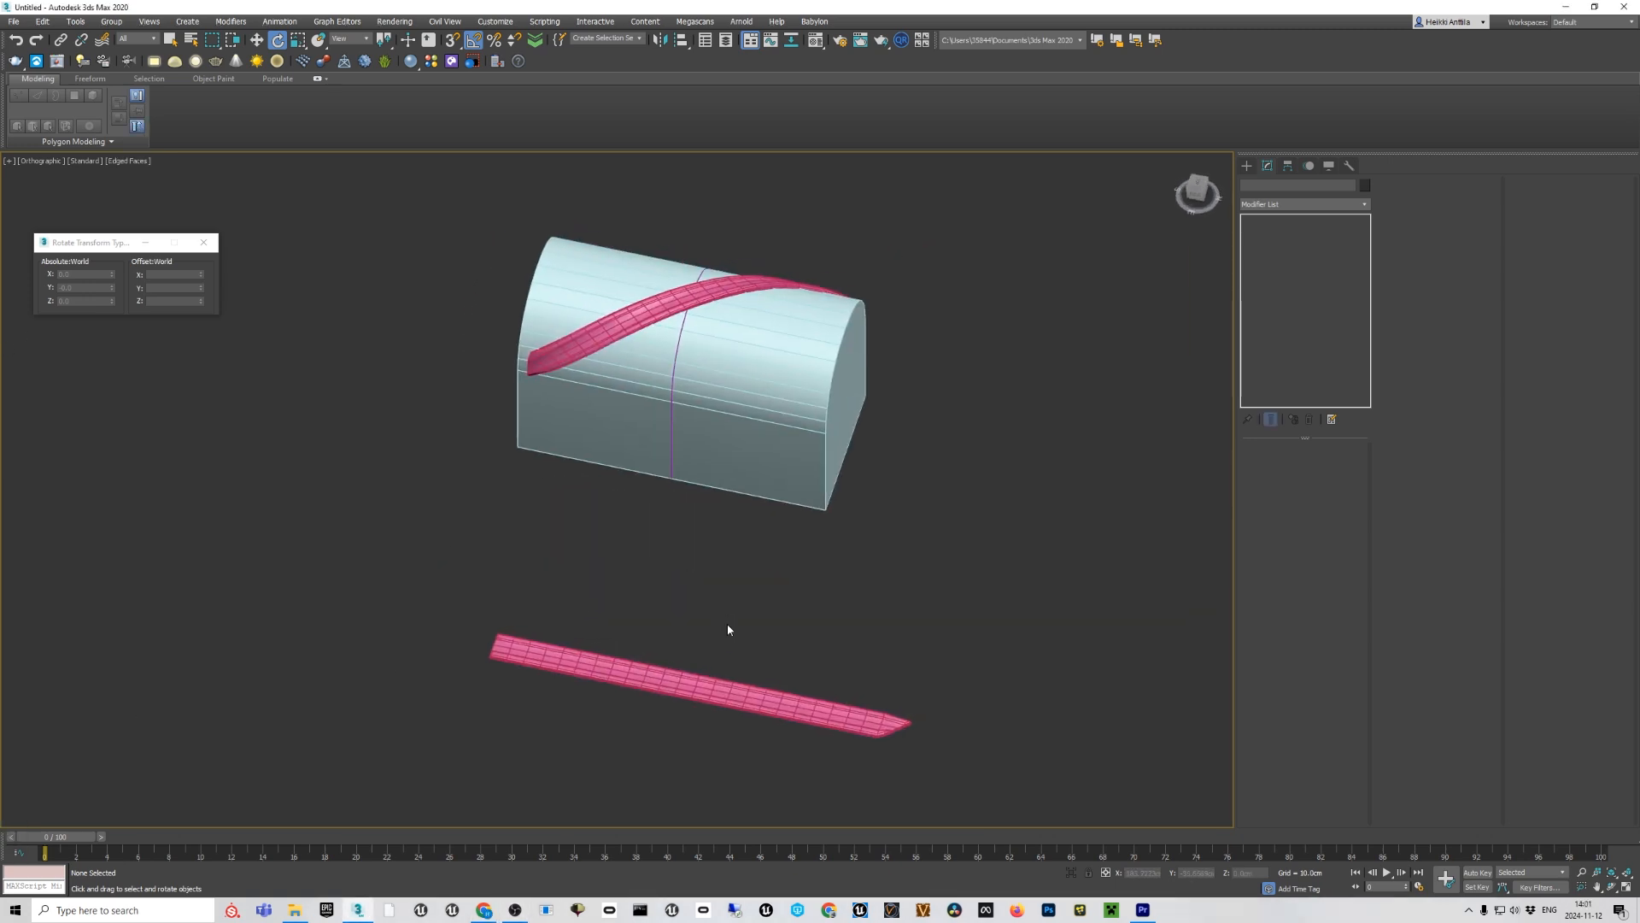
scroll(761, 675, up, 2)
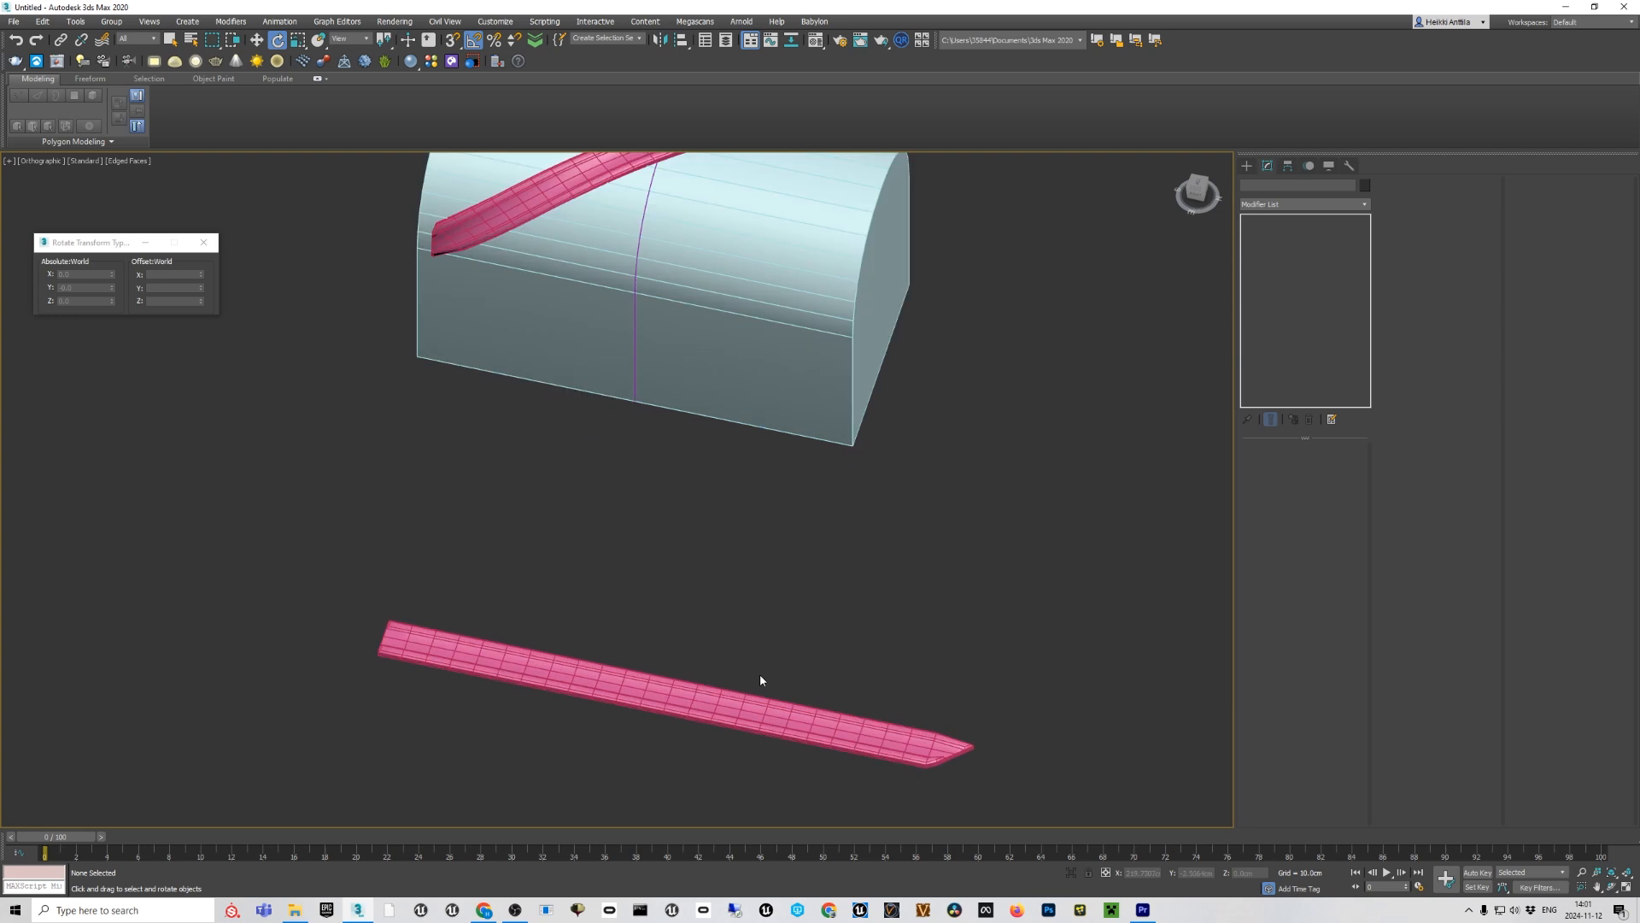
scroll(760, 675, down, 2)
click(700, 683)
alt+middle_drag(794, 519, 773, 462)
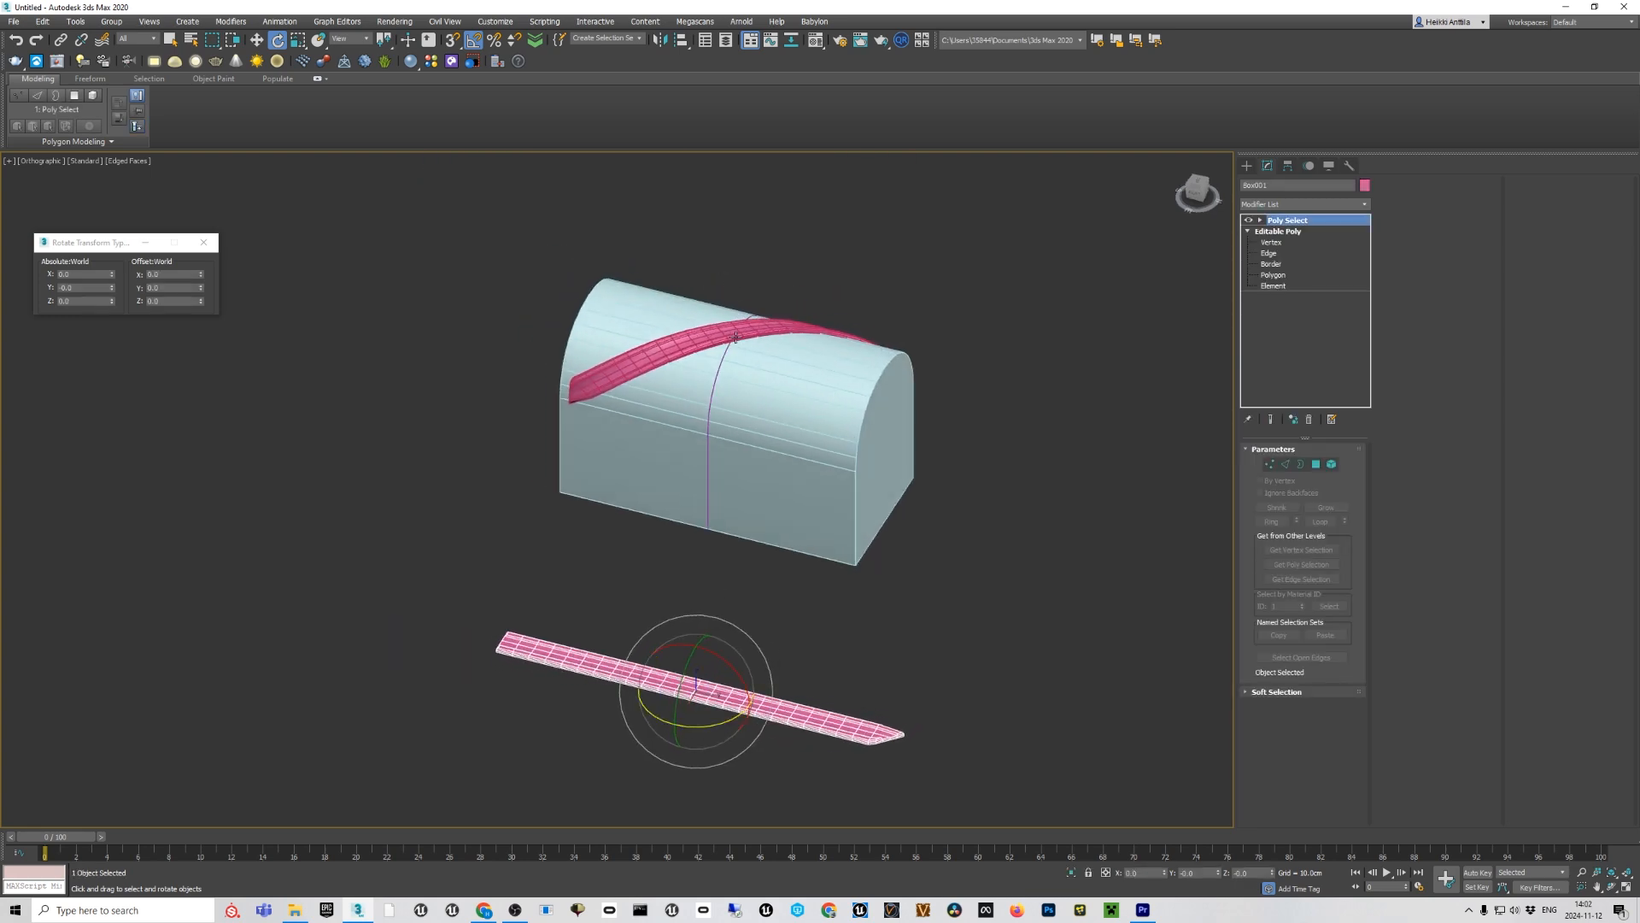
alt+middle_drag(672, 378, 892, 699)
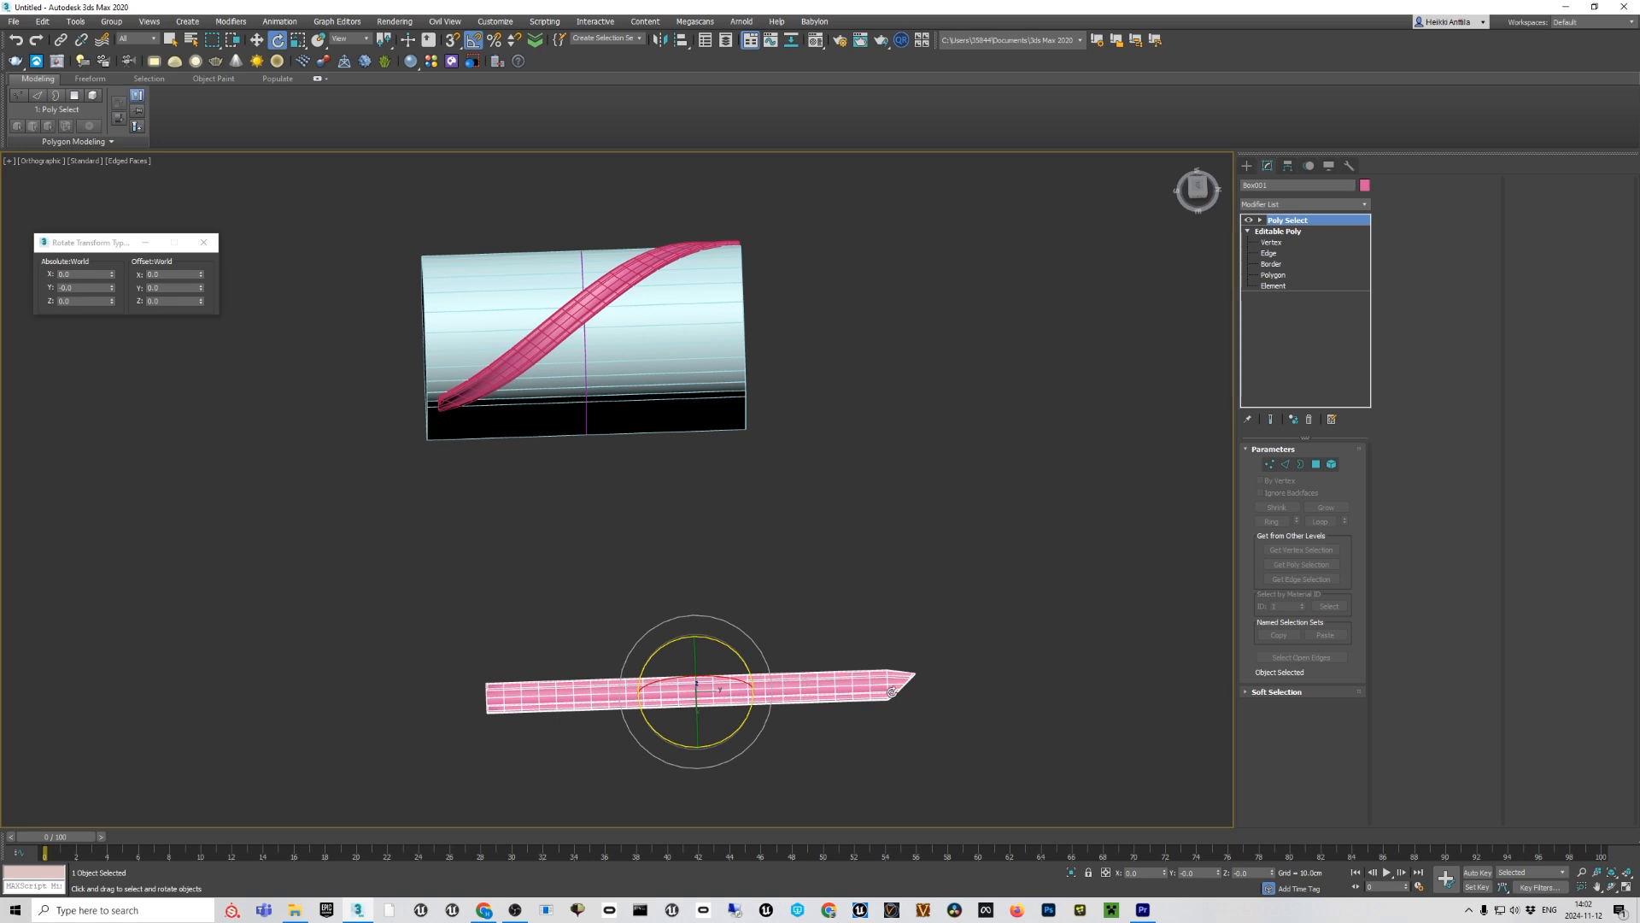
scroll(892, 698, up, 8)
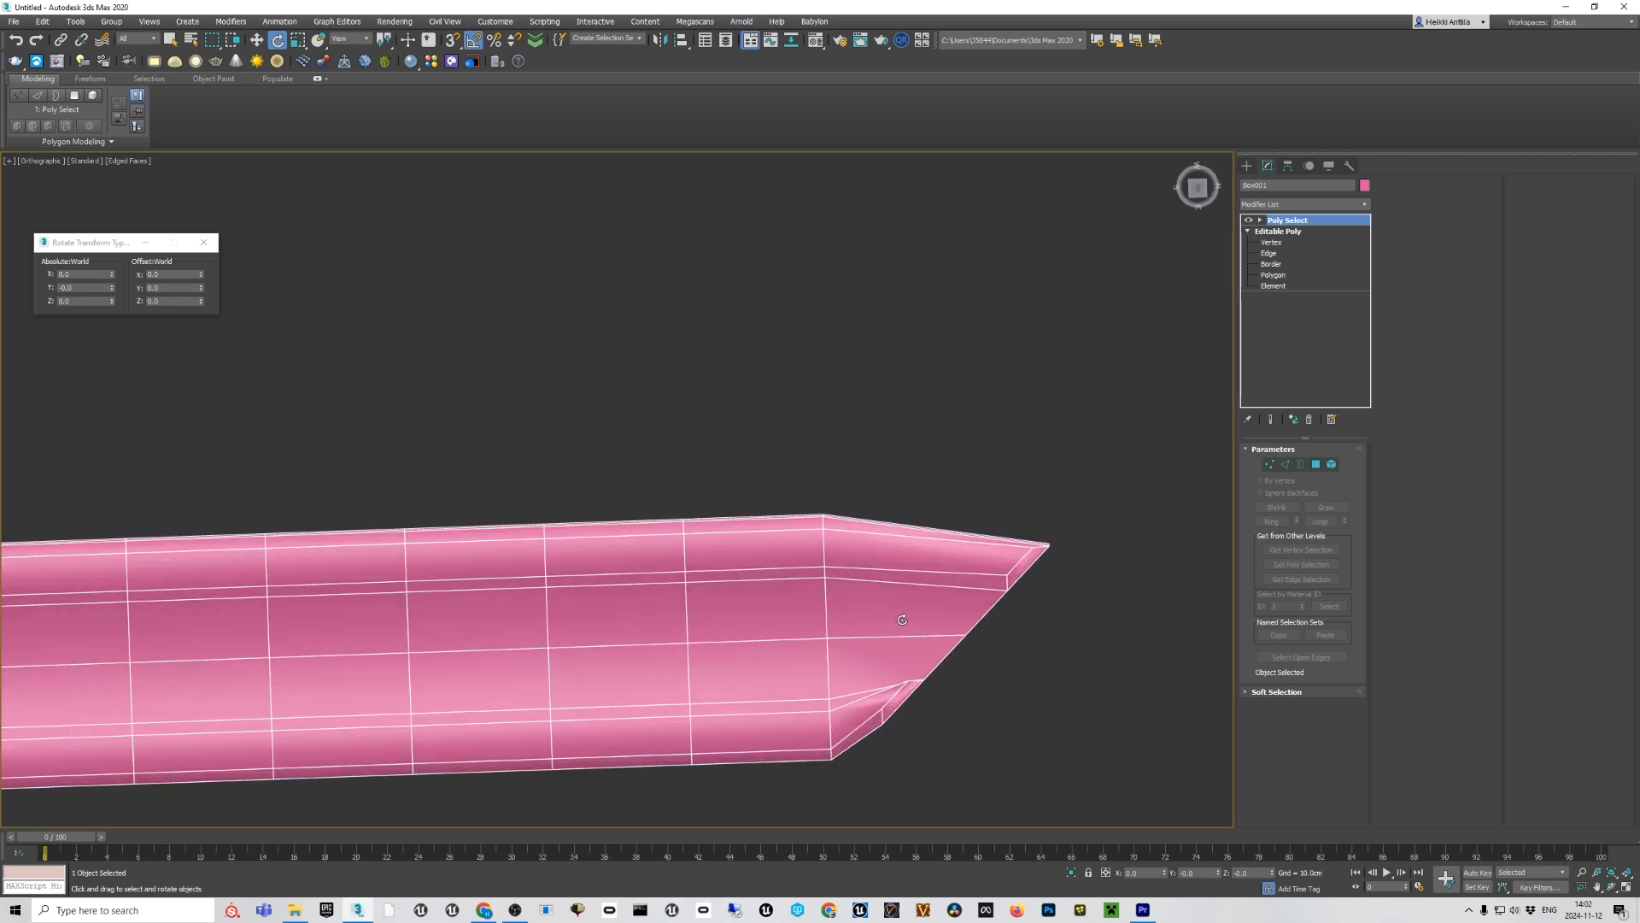
click(1269, 464)
drag(1089, 612, 955, 506)
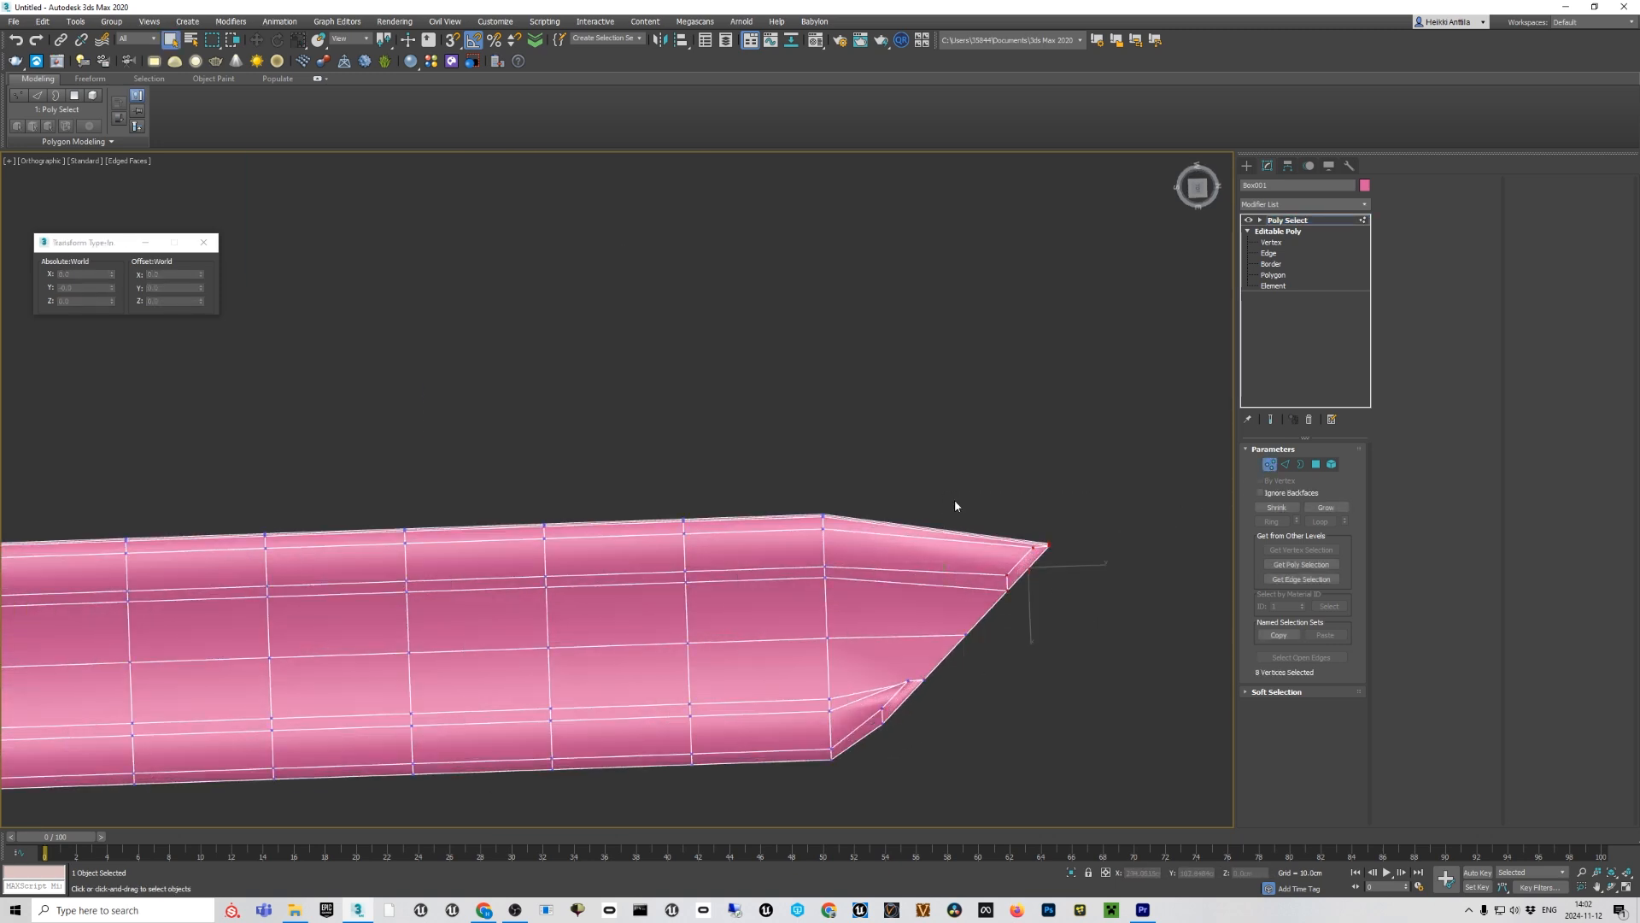
middle_drag(1066, 575, 934, 549)
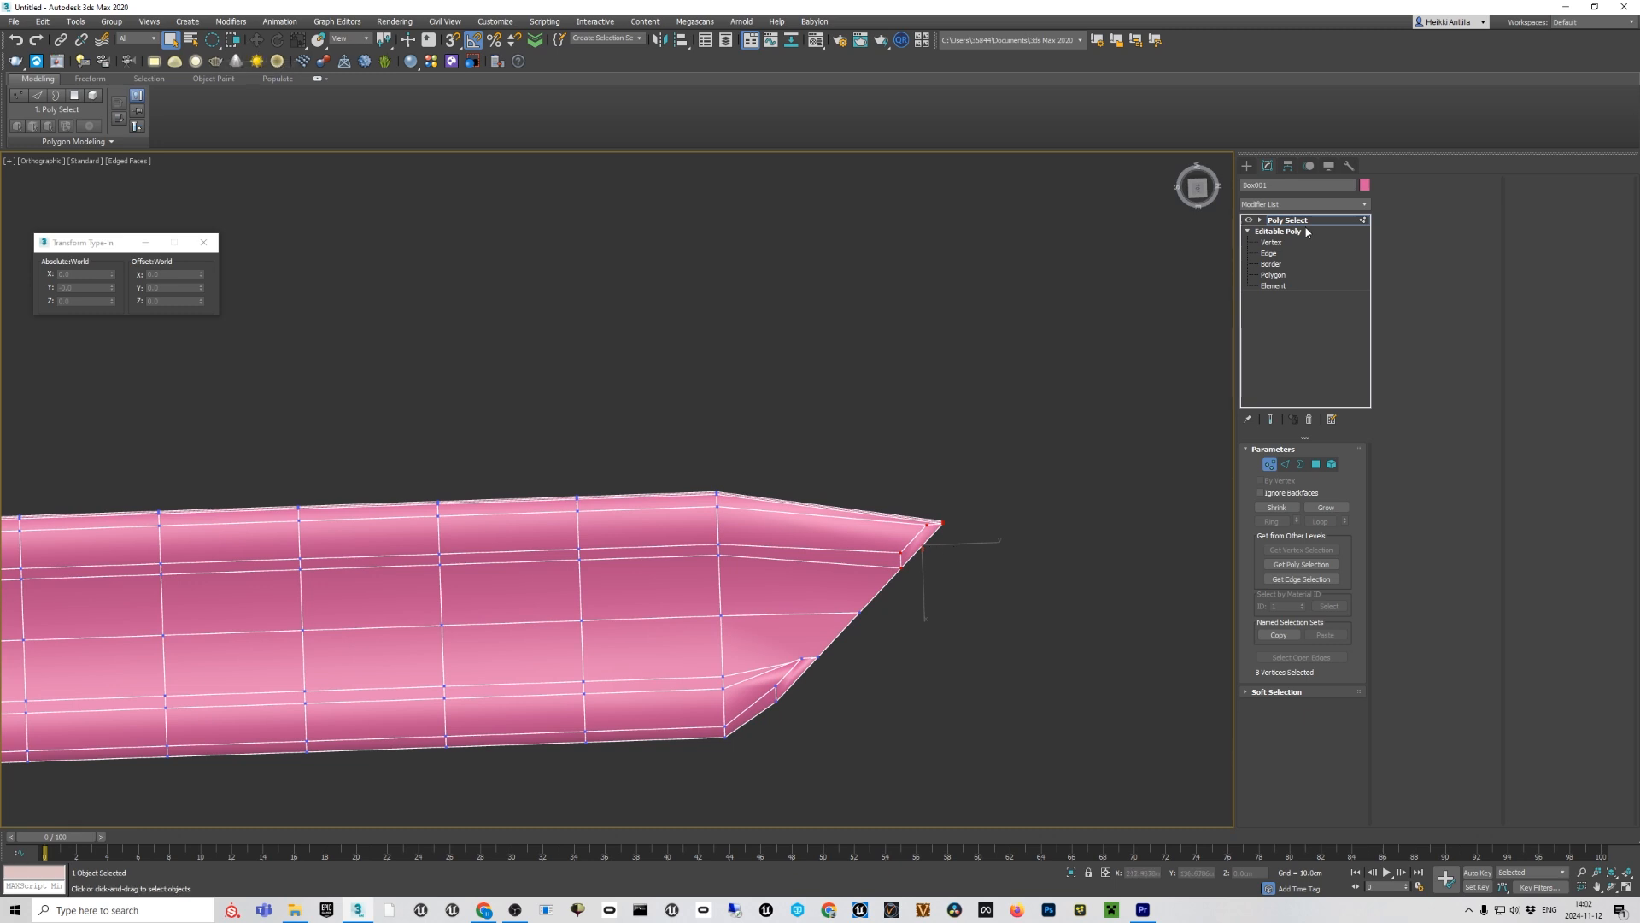
click(1279, 223)
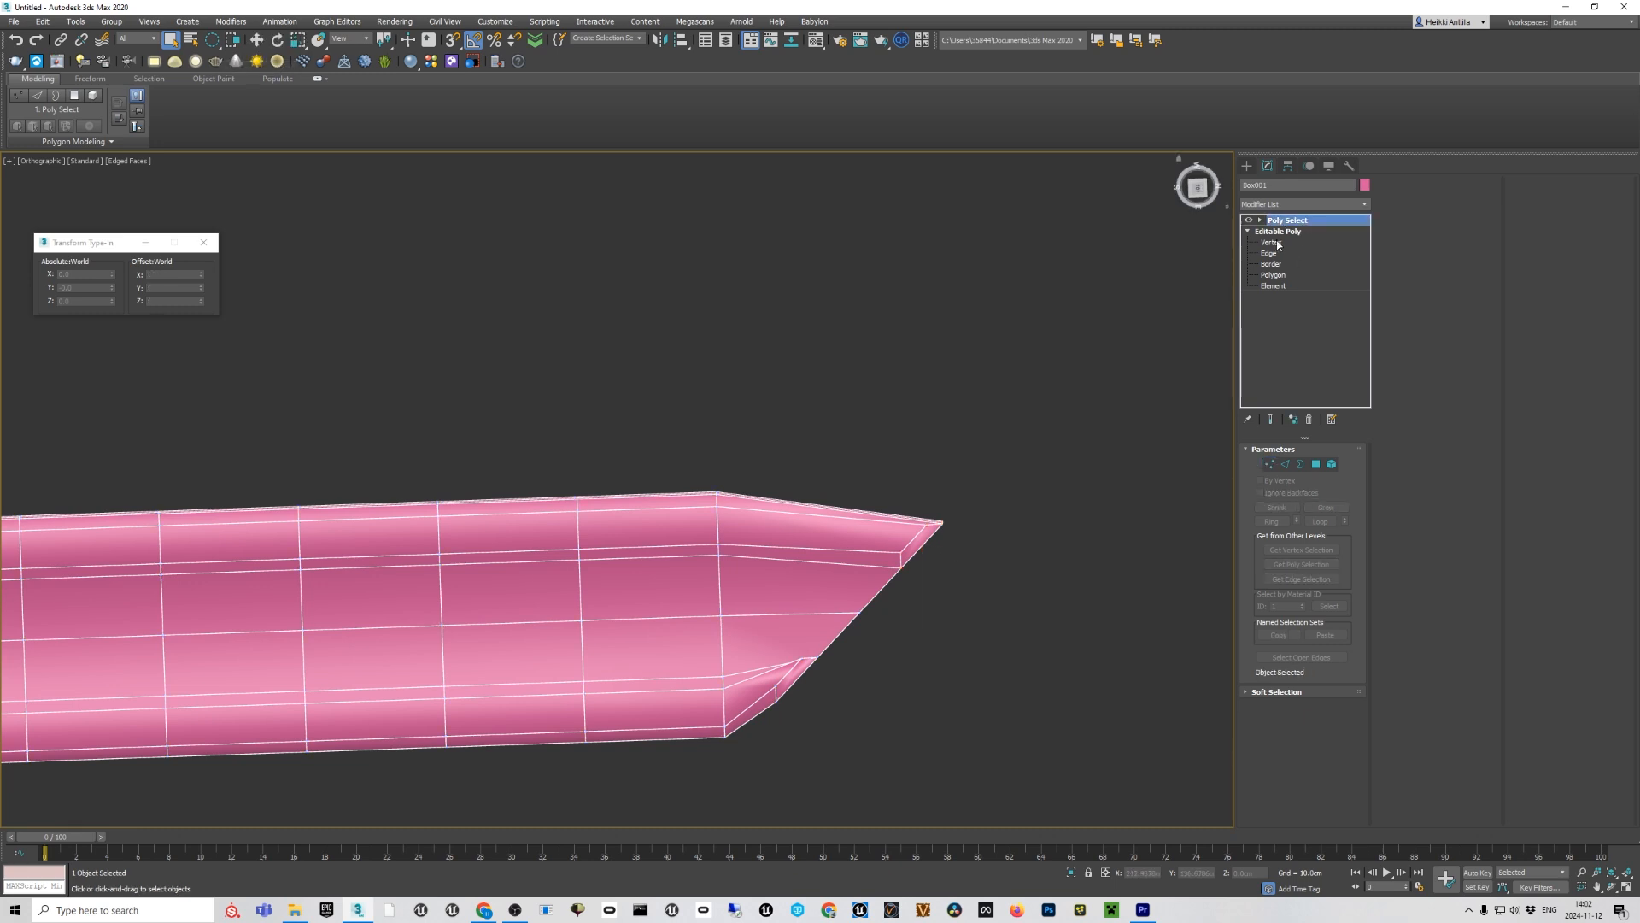
In the Editable Poly's vertex level, move the pointed tip's vertices outward to line them up with the strip's long side.
click(1277, 243)
key(w)
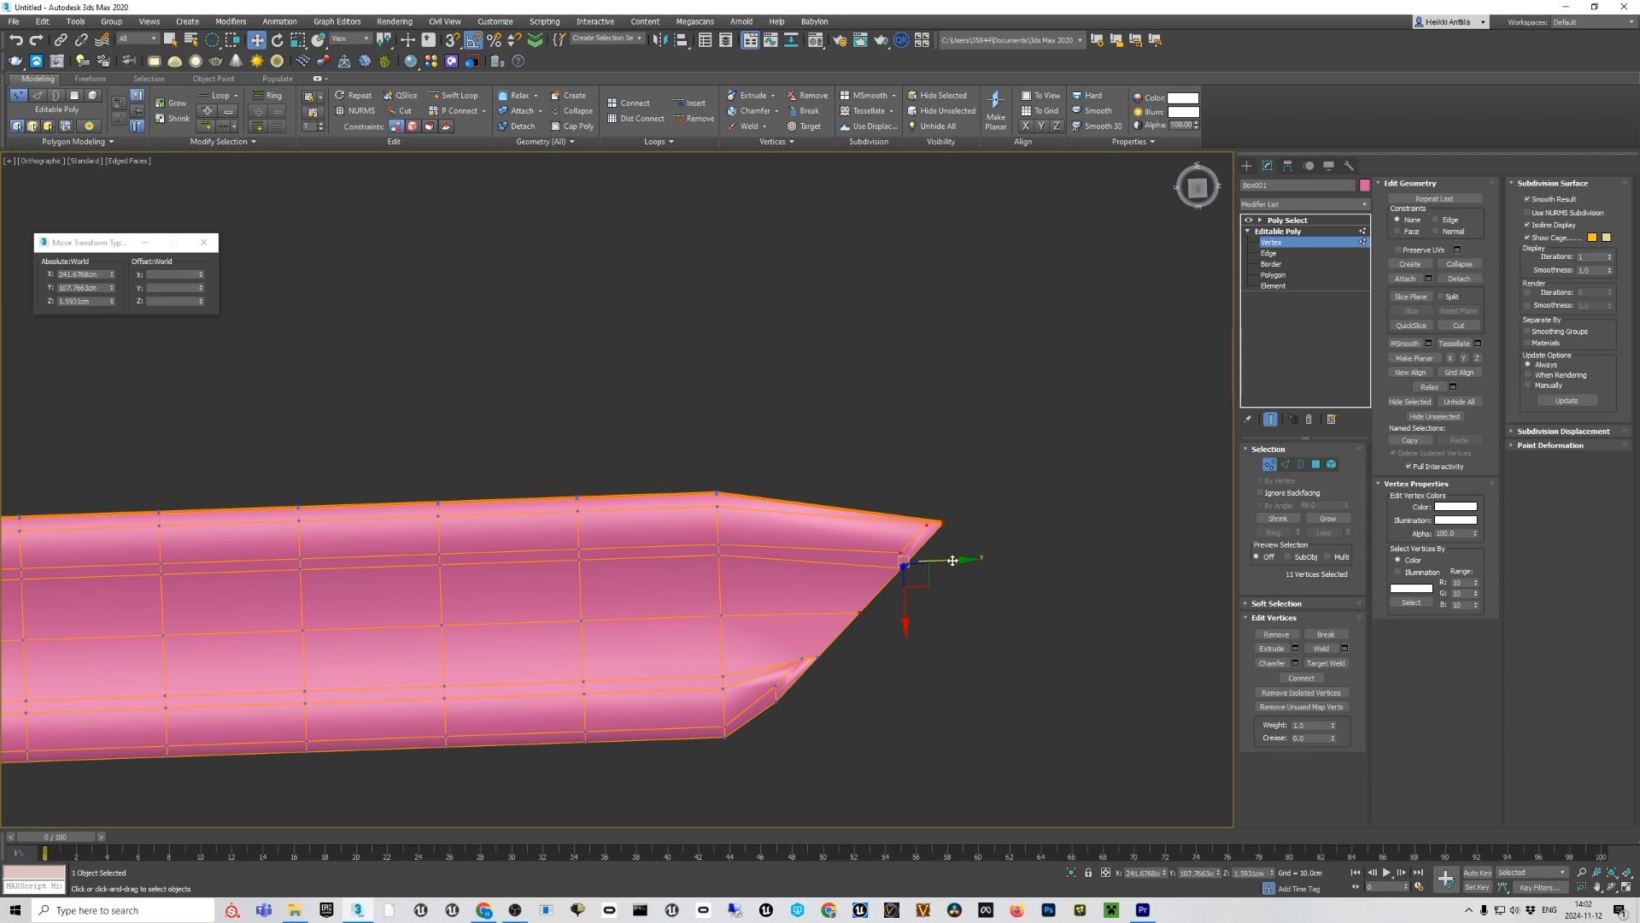
drag(952, 560, 972, 532)
click(926, 617)
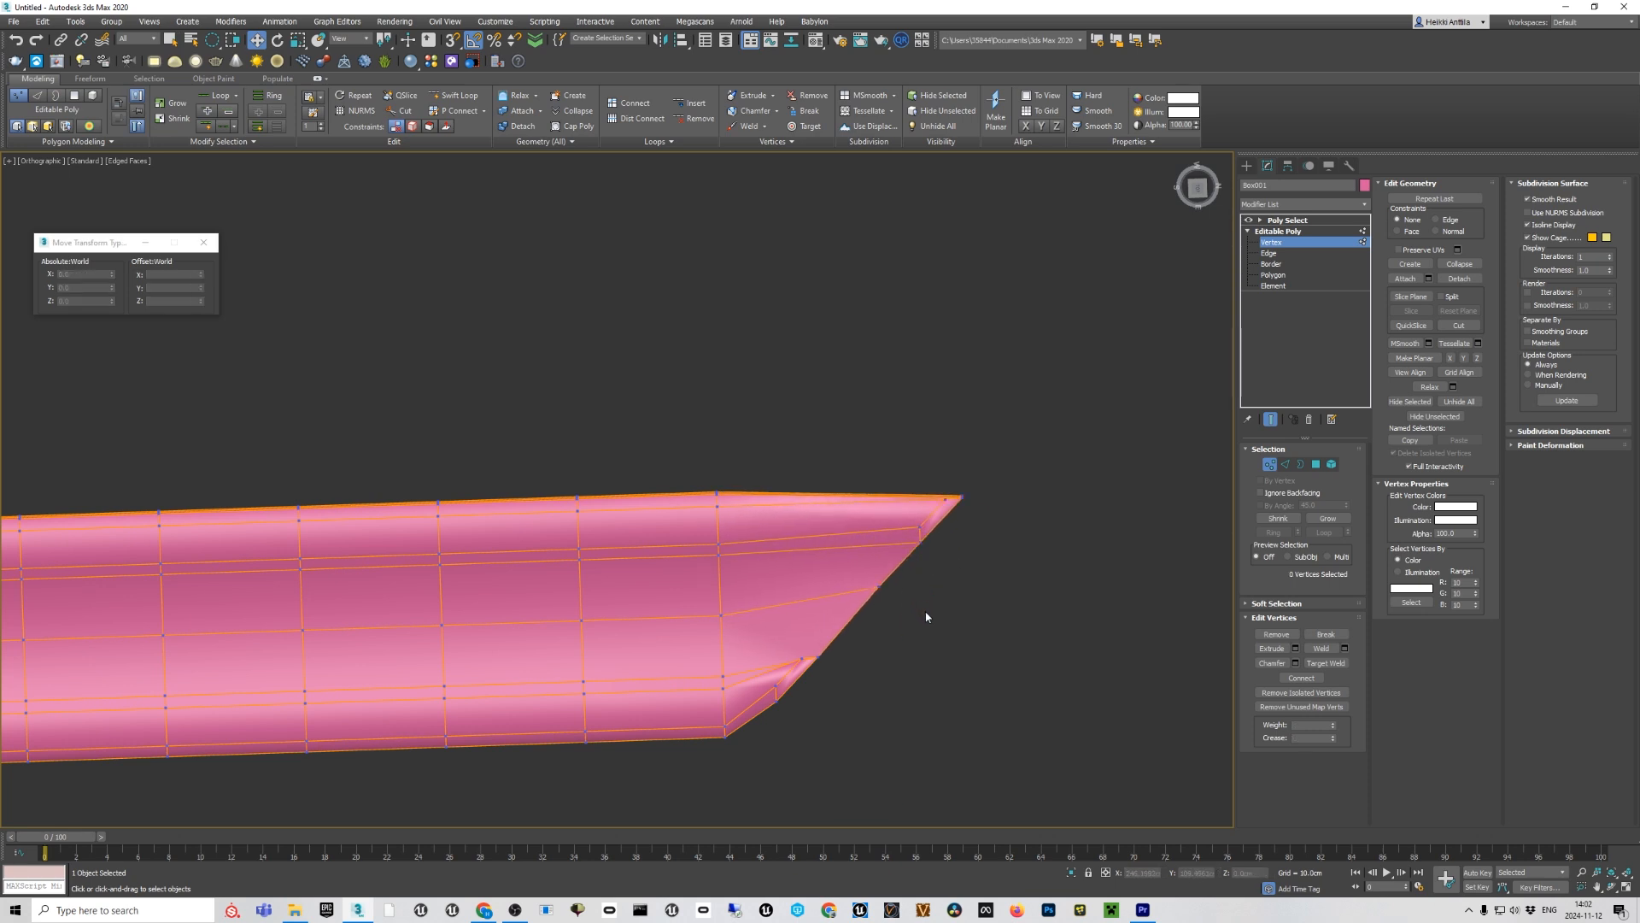
Use the rectangular selection region and shift the middle vertices of the slanted end to even out its edge.
drag(926, 616, 869, 577)
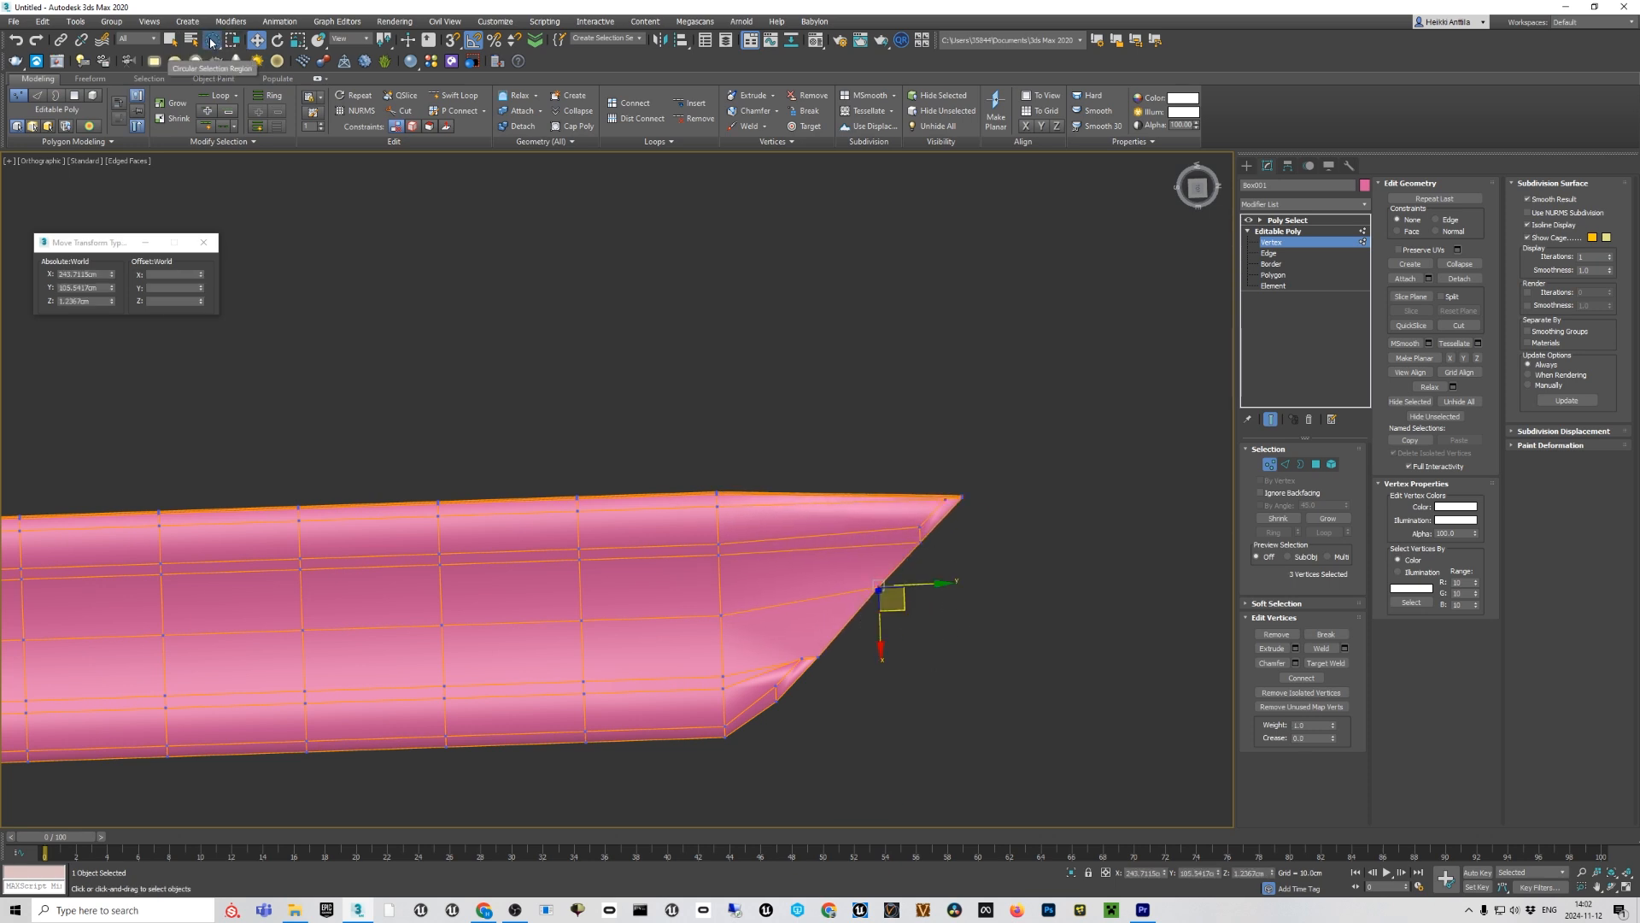
mouse_move(211, 41)
mouse_down()
mouse_move(213, 81)
mouse_move(212, 62)
mouse_up()
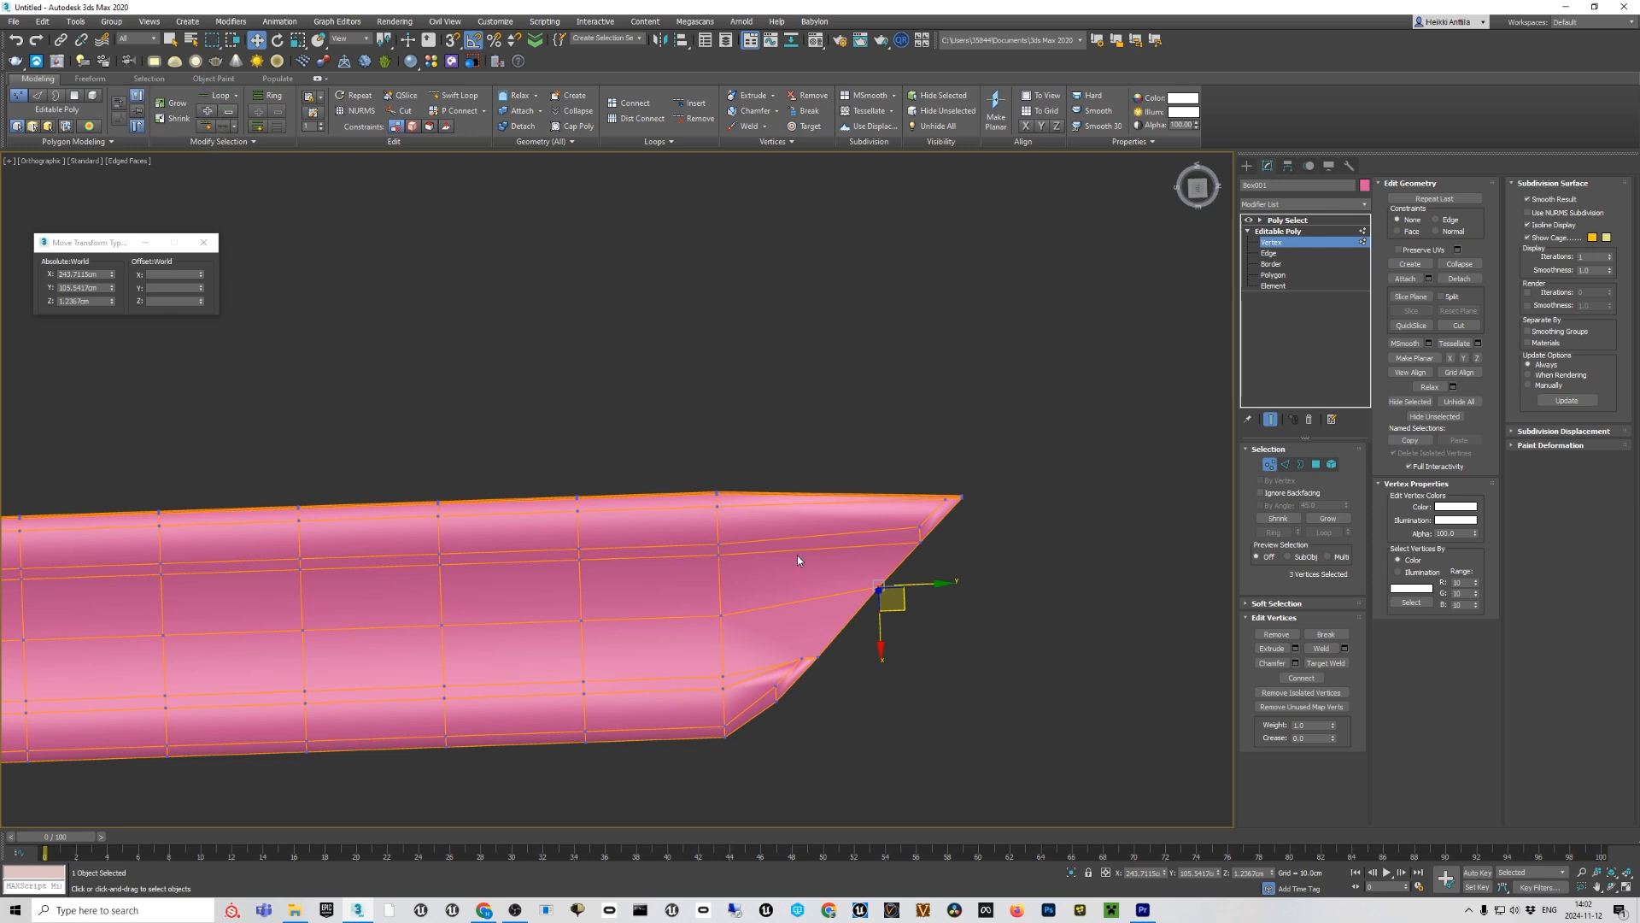
drag(948, 630, 885, 630)
Move the vertices at the slanted end's shorter corner towards the strip's opposite long side to straighten the corner.
drag(851, 738, 760, 646)
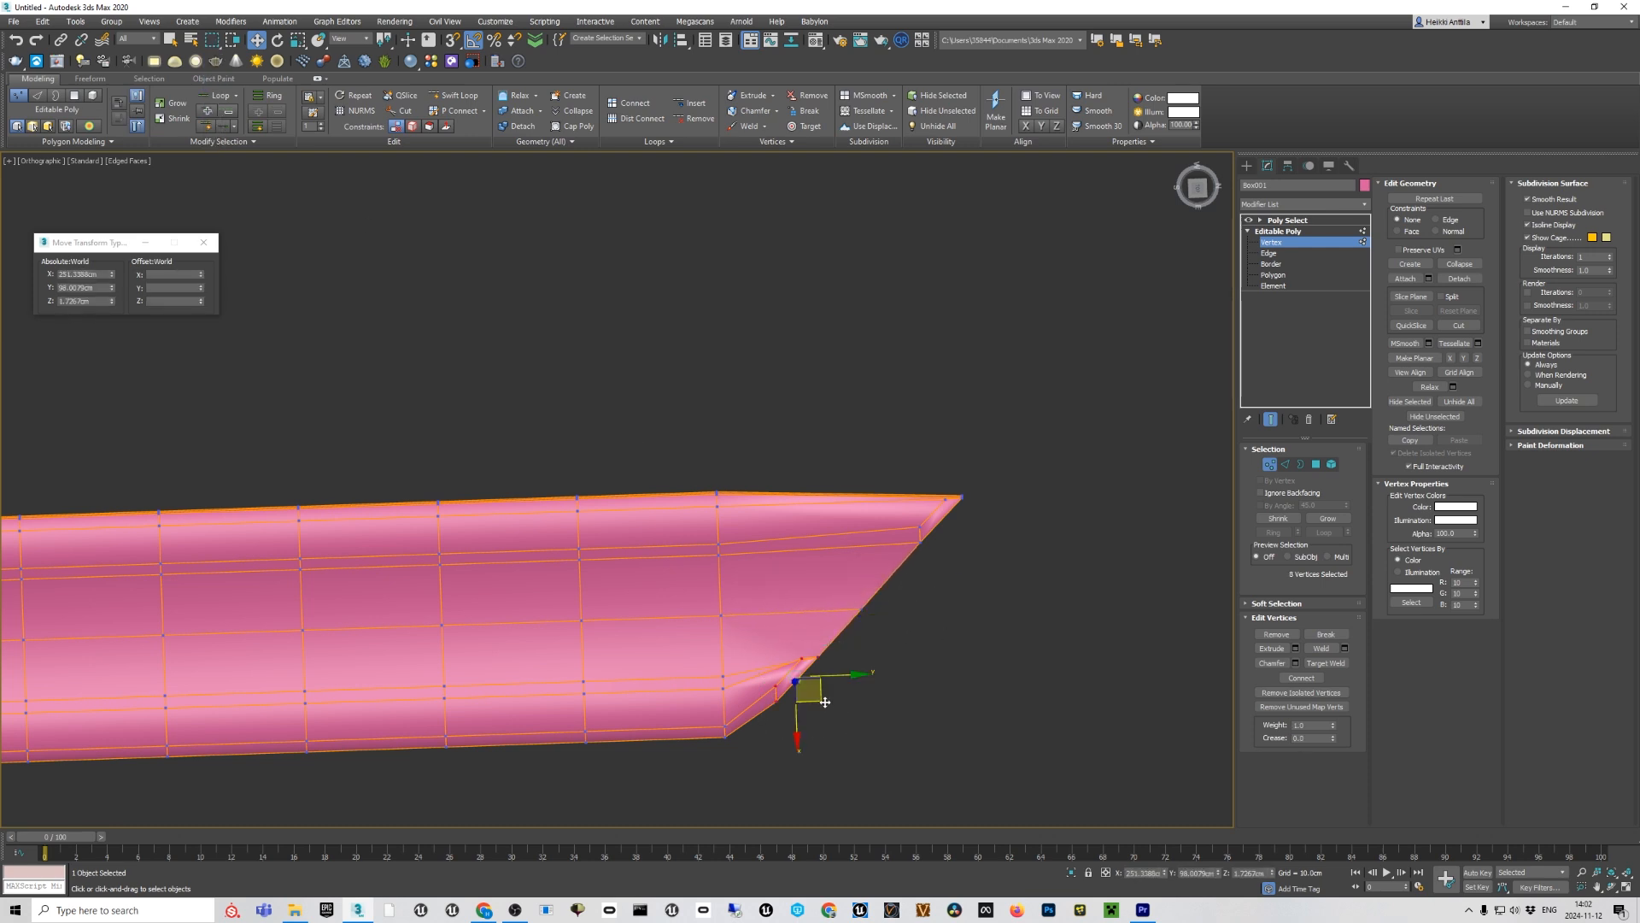
drag(820, 702, 768, 715)
click(840, 740)
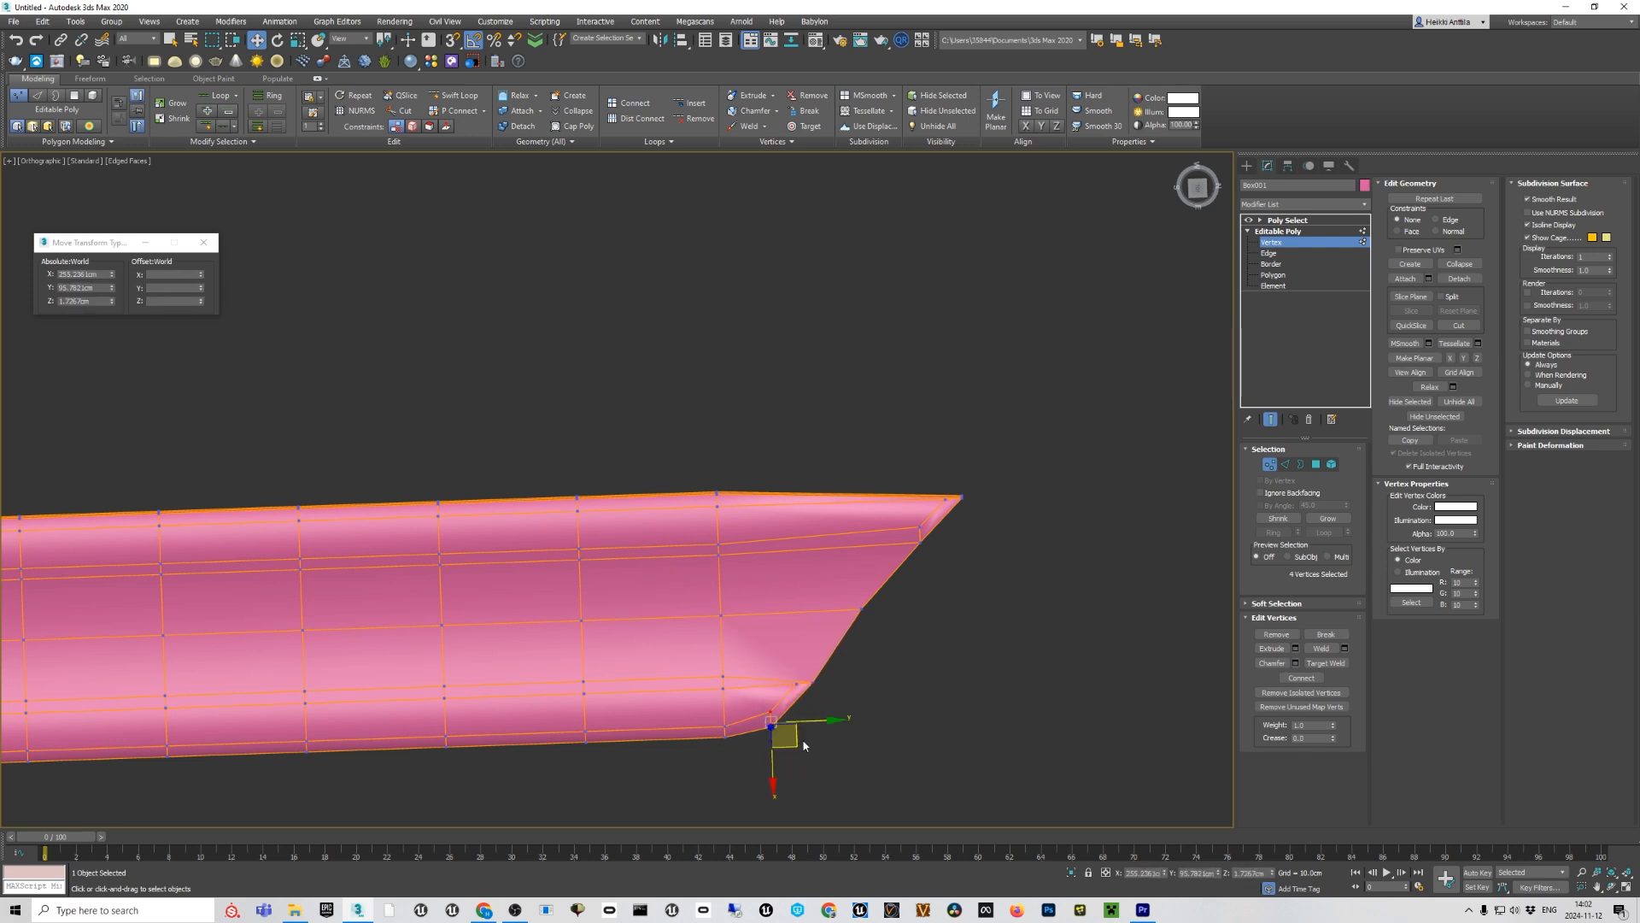
Select the vertices at the flat strip's other short end and rotate them about the Z axis to slant it.
scroll(872, 624, down, 4)
middle_drag(675, 566, 1359, 466)
scroll(345, 510, up, 3)
drag(339, 468, 435, 724)
scroll(434, 727, down, 5)
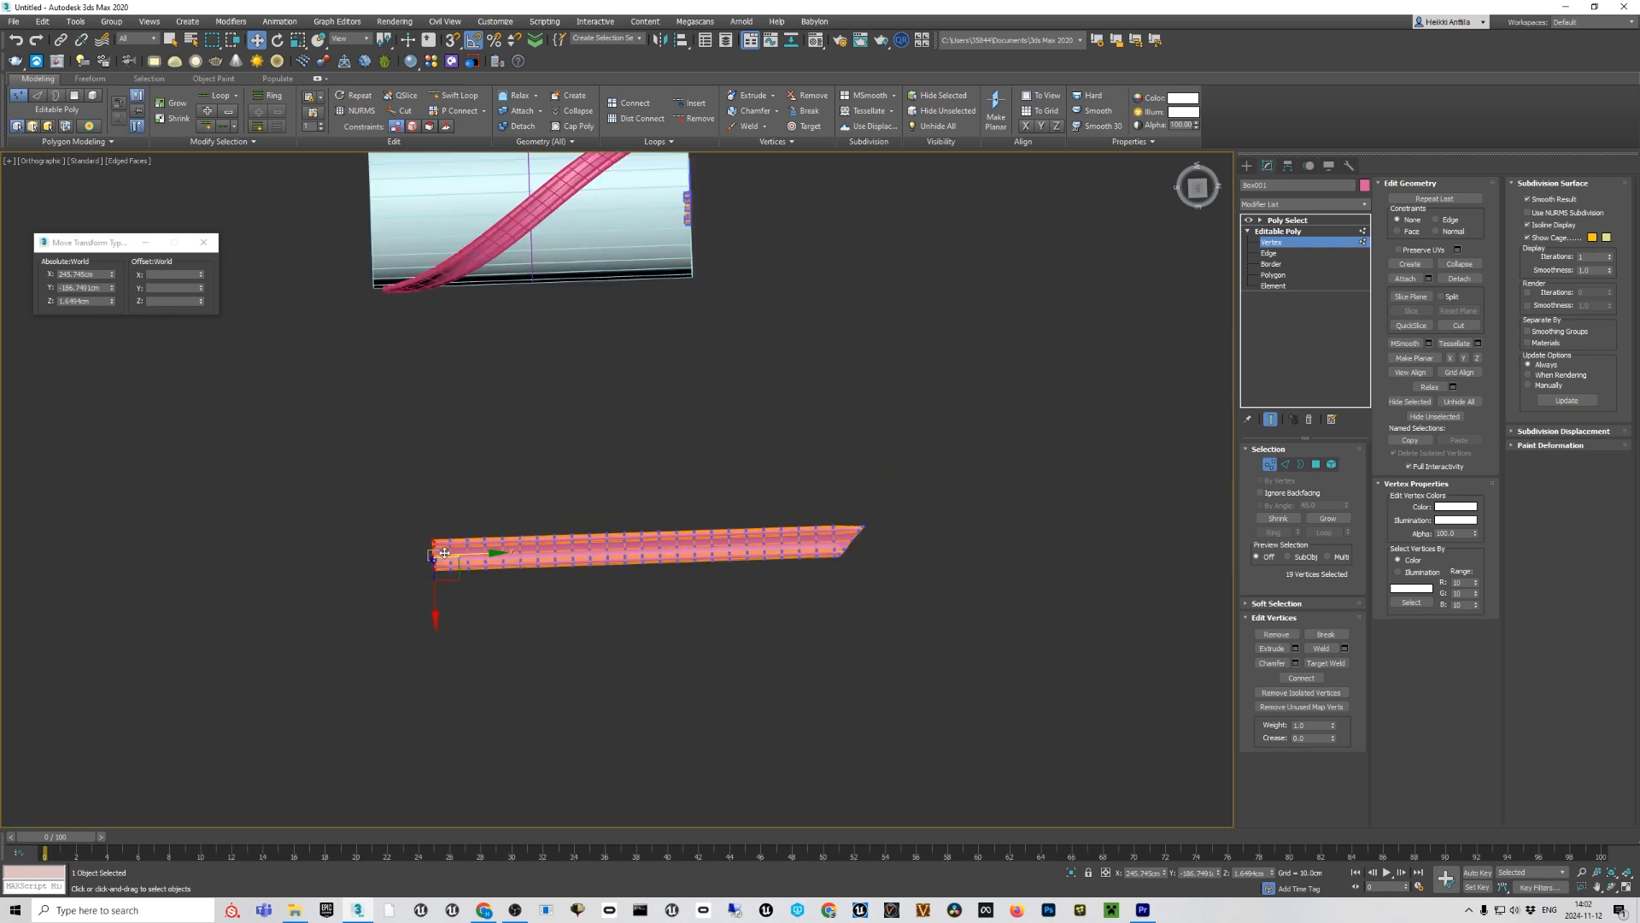
middle_drag(477, 465, 440, 728)
key(e)
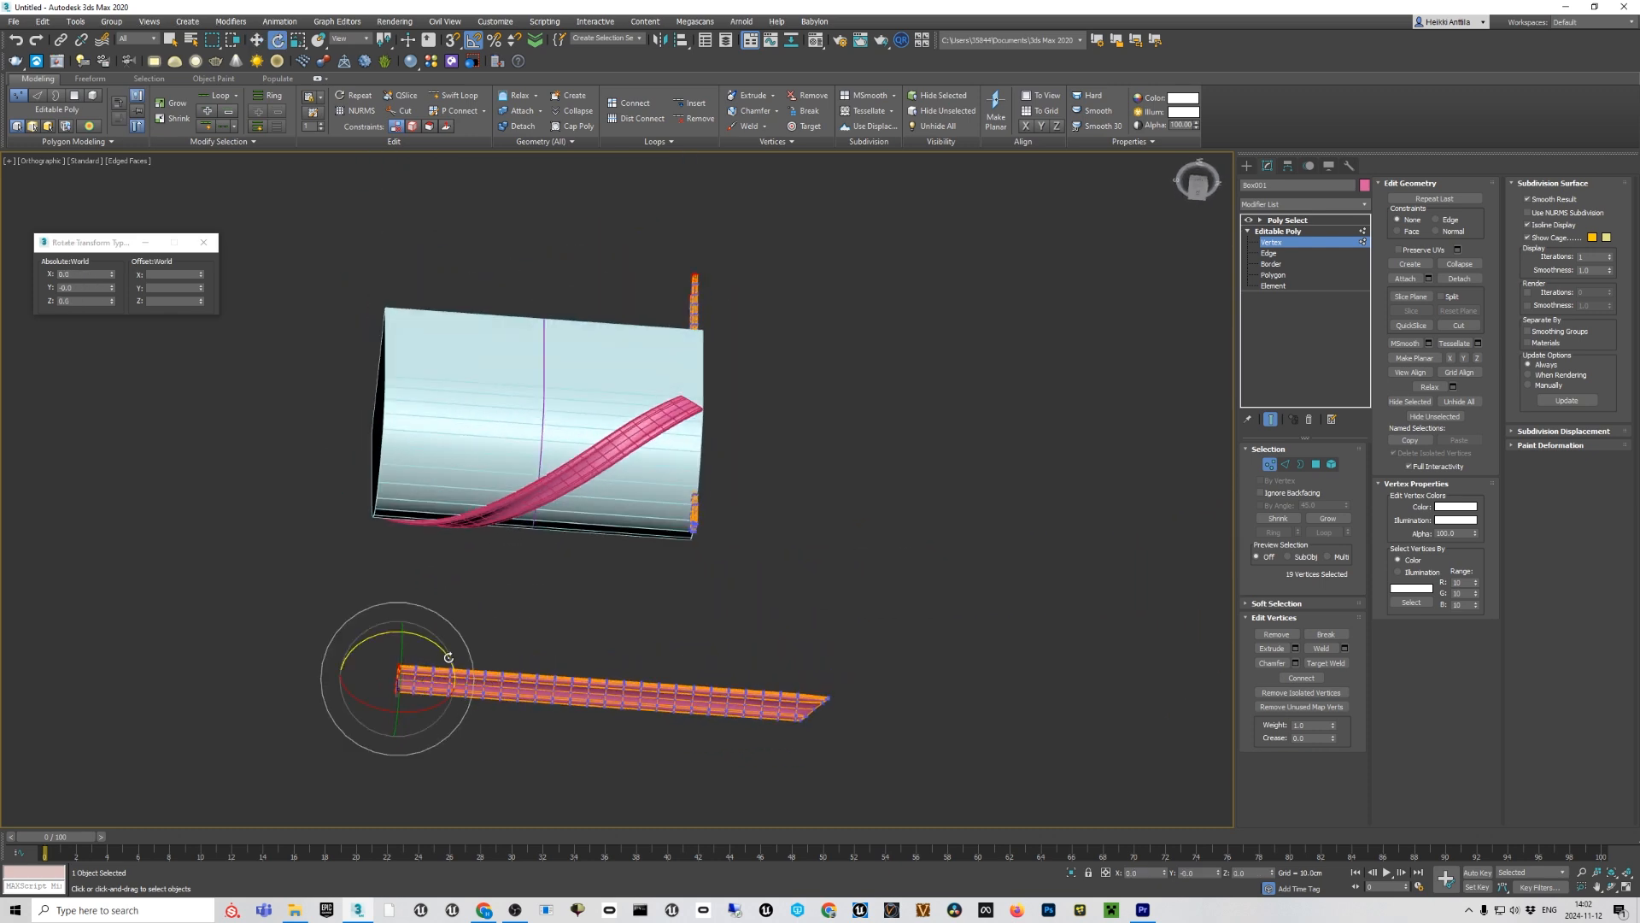
drag(450, 656, 466, 679)
Move the newly slanted end's tip vertices outward to line up with the long side, and leave vertex editing.
scroll(410, 693, up, 6)
alt+middle_drag(447, 671, 467, 634)
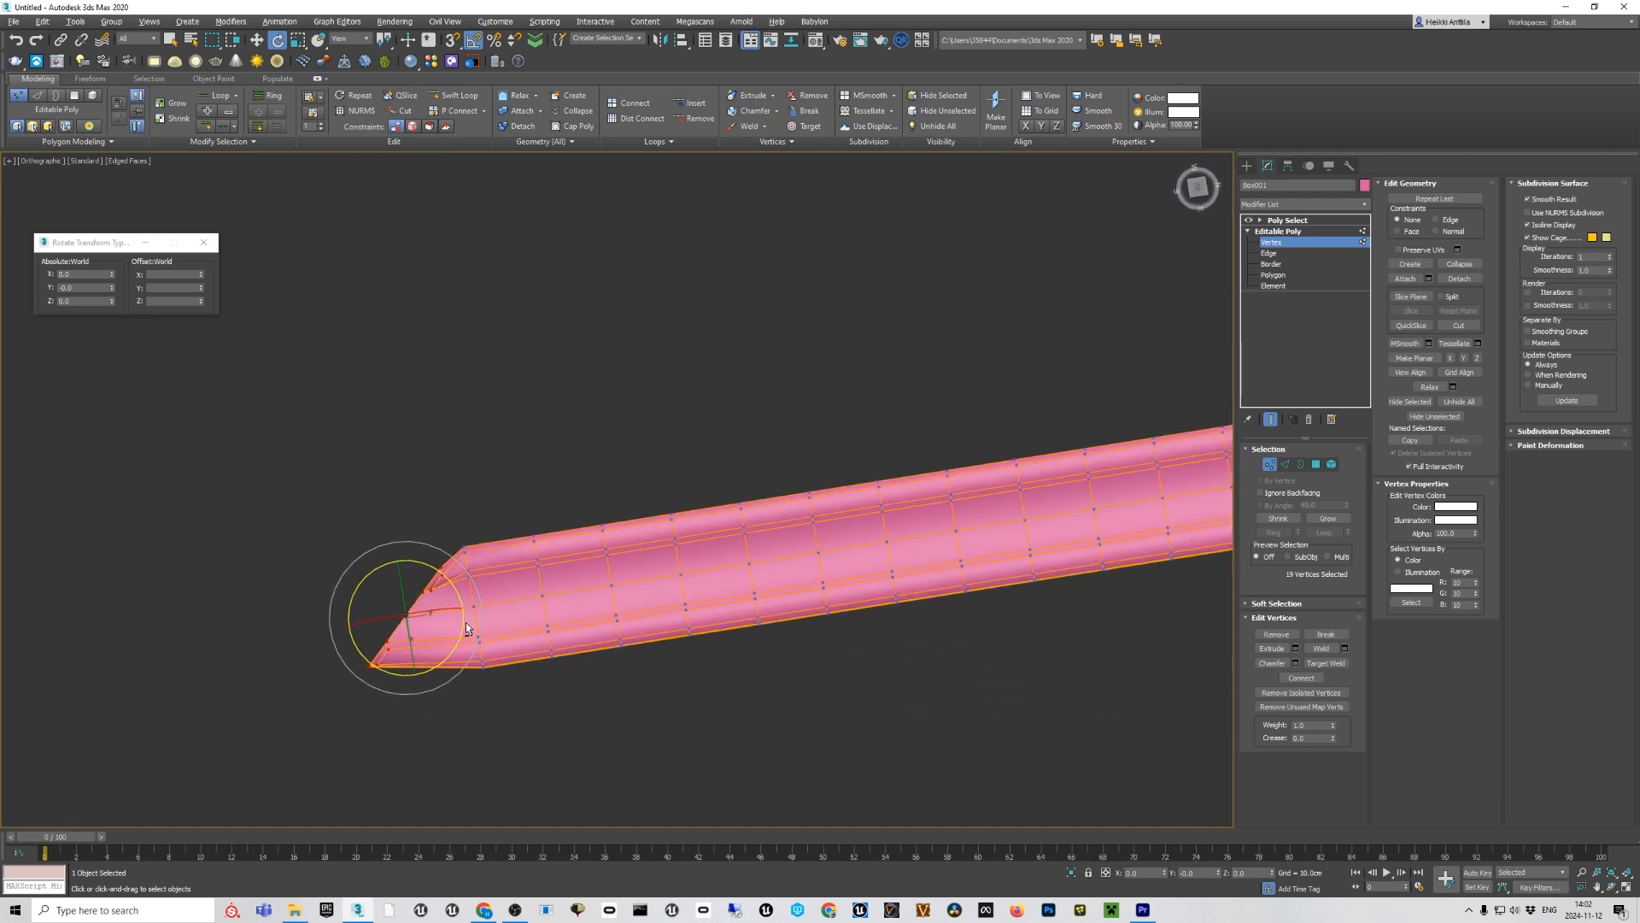
scroll(463, 622, up, 2)
key(w)
drag(410, 629, 407, 609)
alt+drag(372, 477, 458, 568)
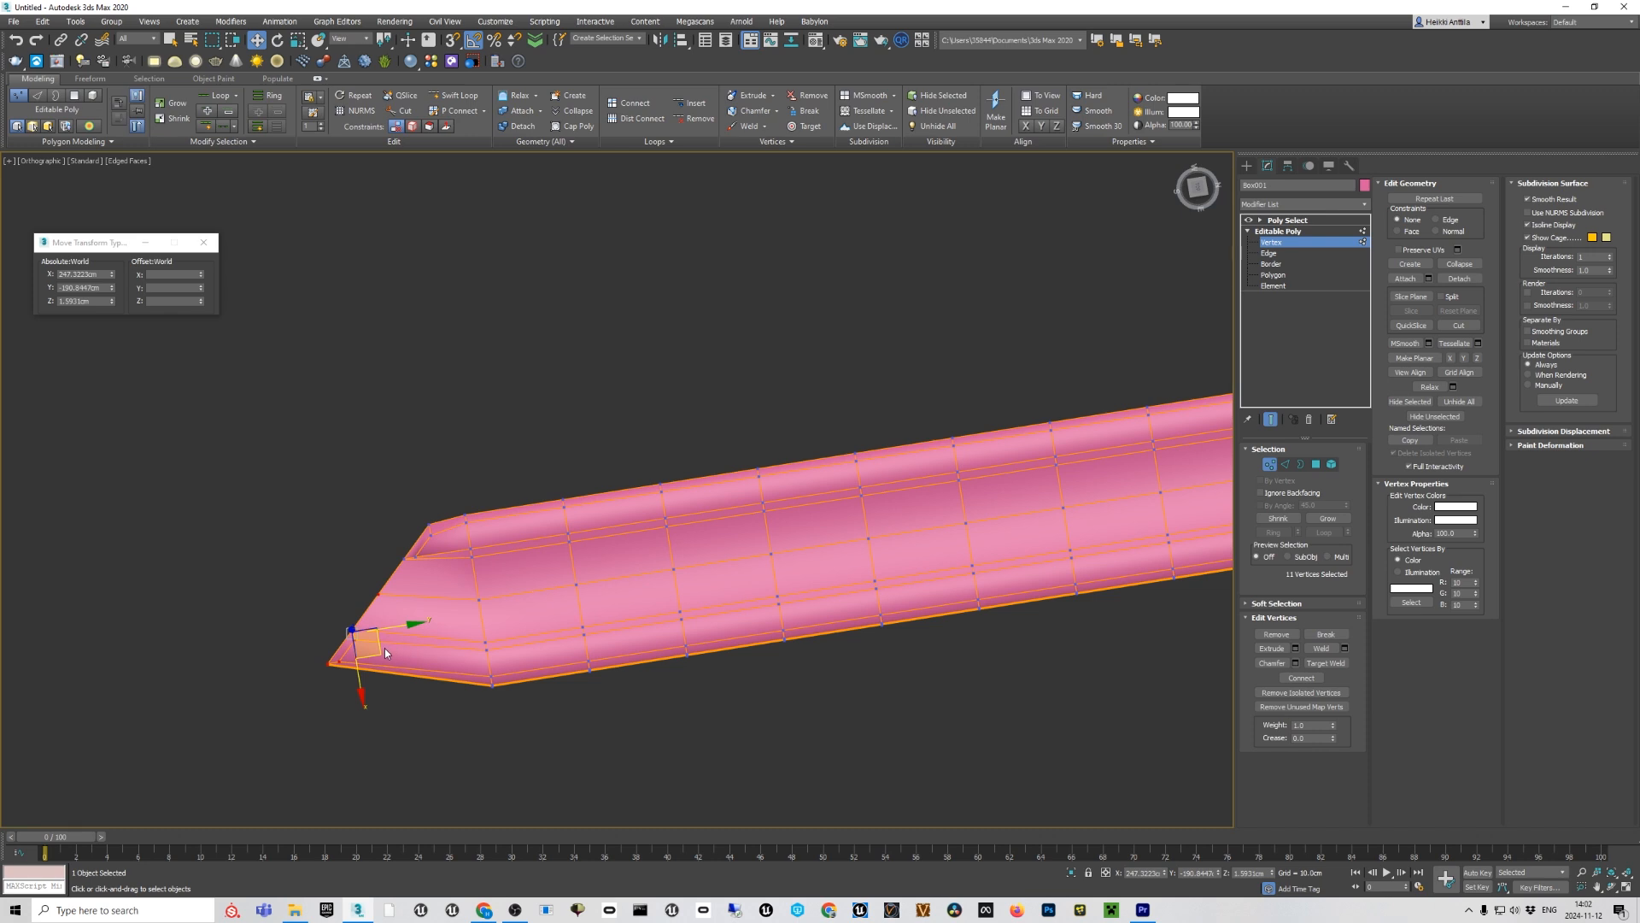
drag(385, 652, 336, 608)
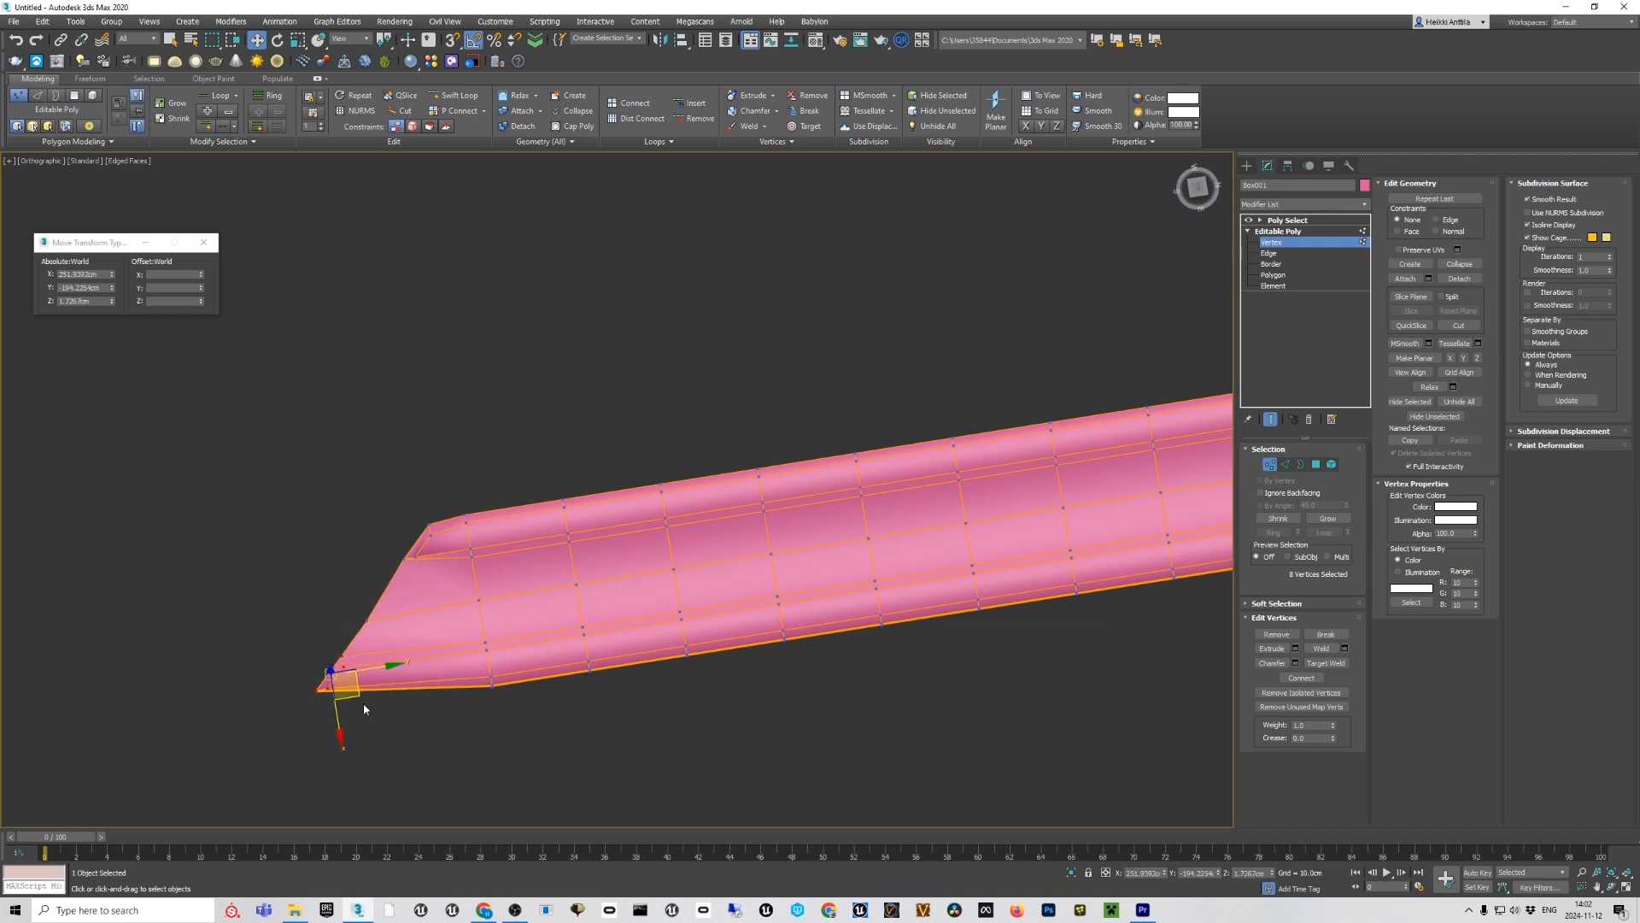
drag(354, 693, 342, 716)
scroll(419, 656, down, 8)
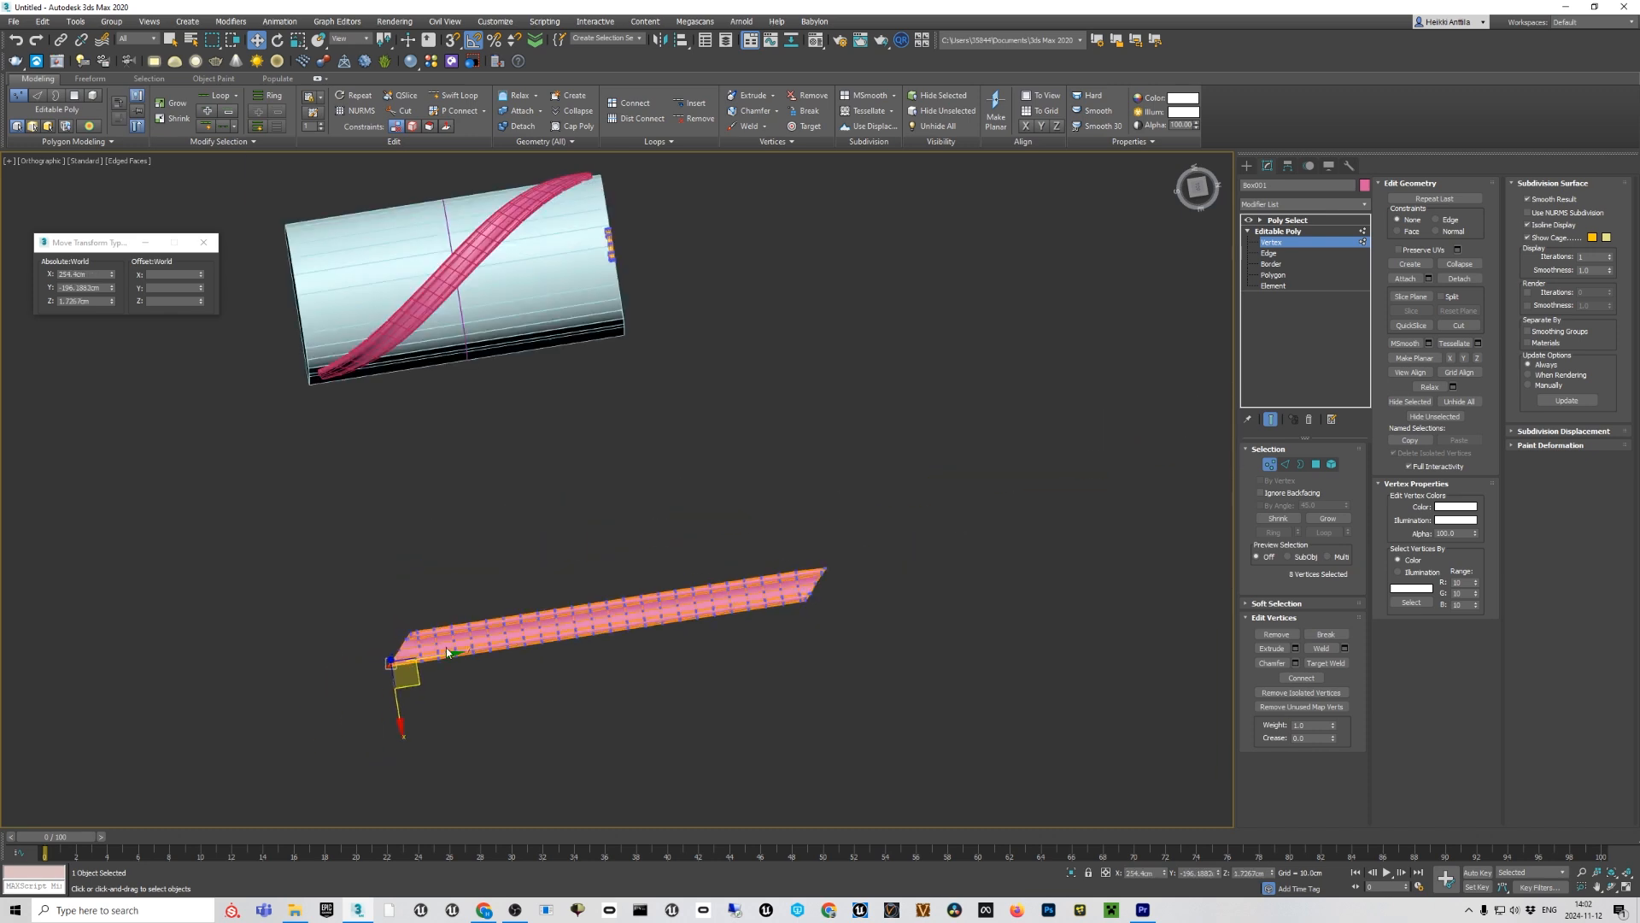
click(1270, 464)
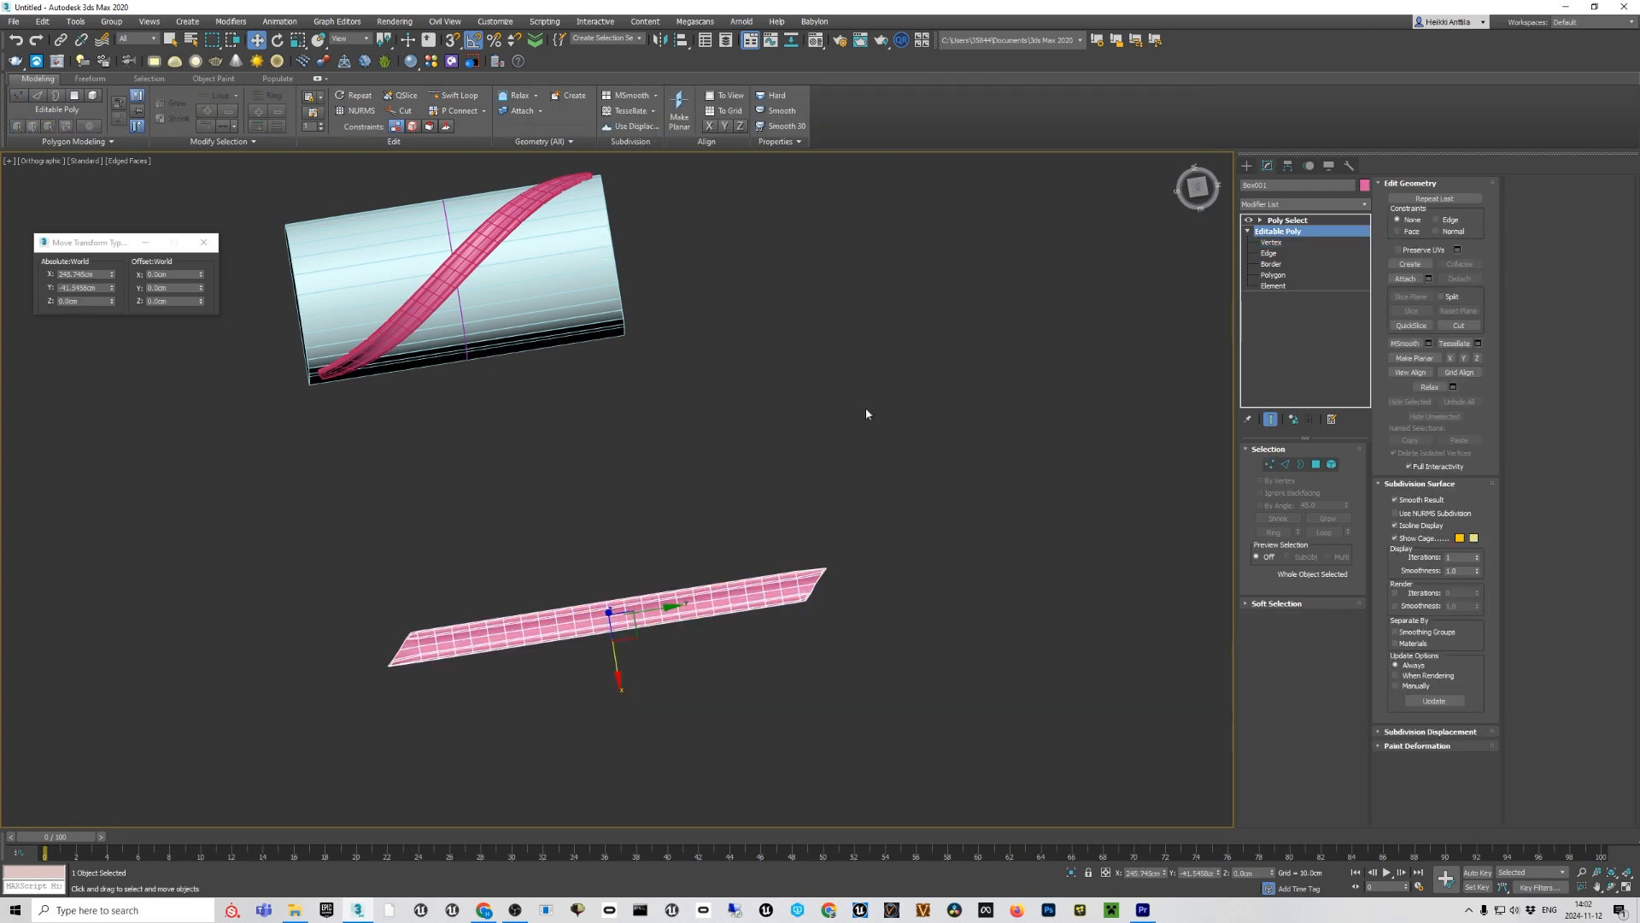
Select the wrapped strip and examine how its slanted ends lie on the arched mesh.
click(367, 339)
alt+middle_drag(368, 339, 401, 523)
click(714, 436)
click(529, 334)
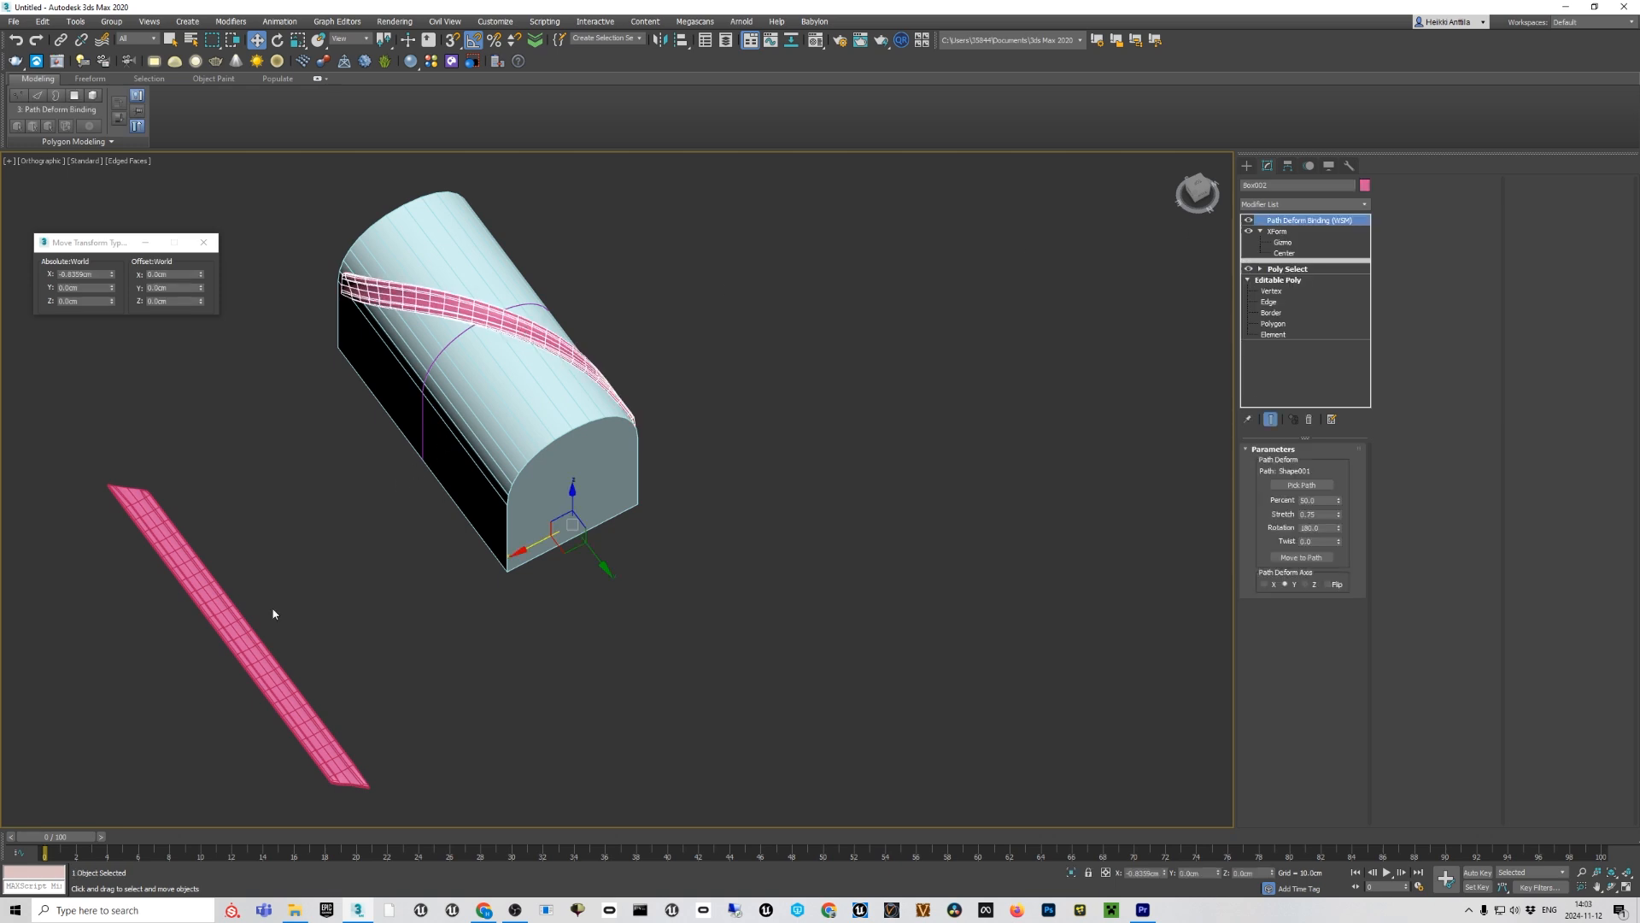
Try to clone the flat strip as a copy a short distance towards the arched mesh.
click(247, 622)
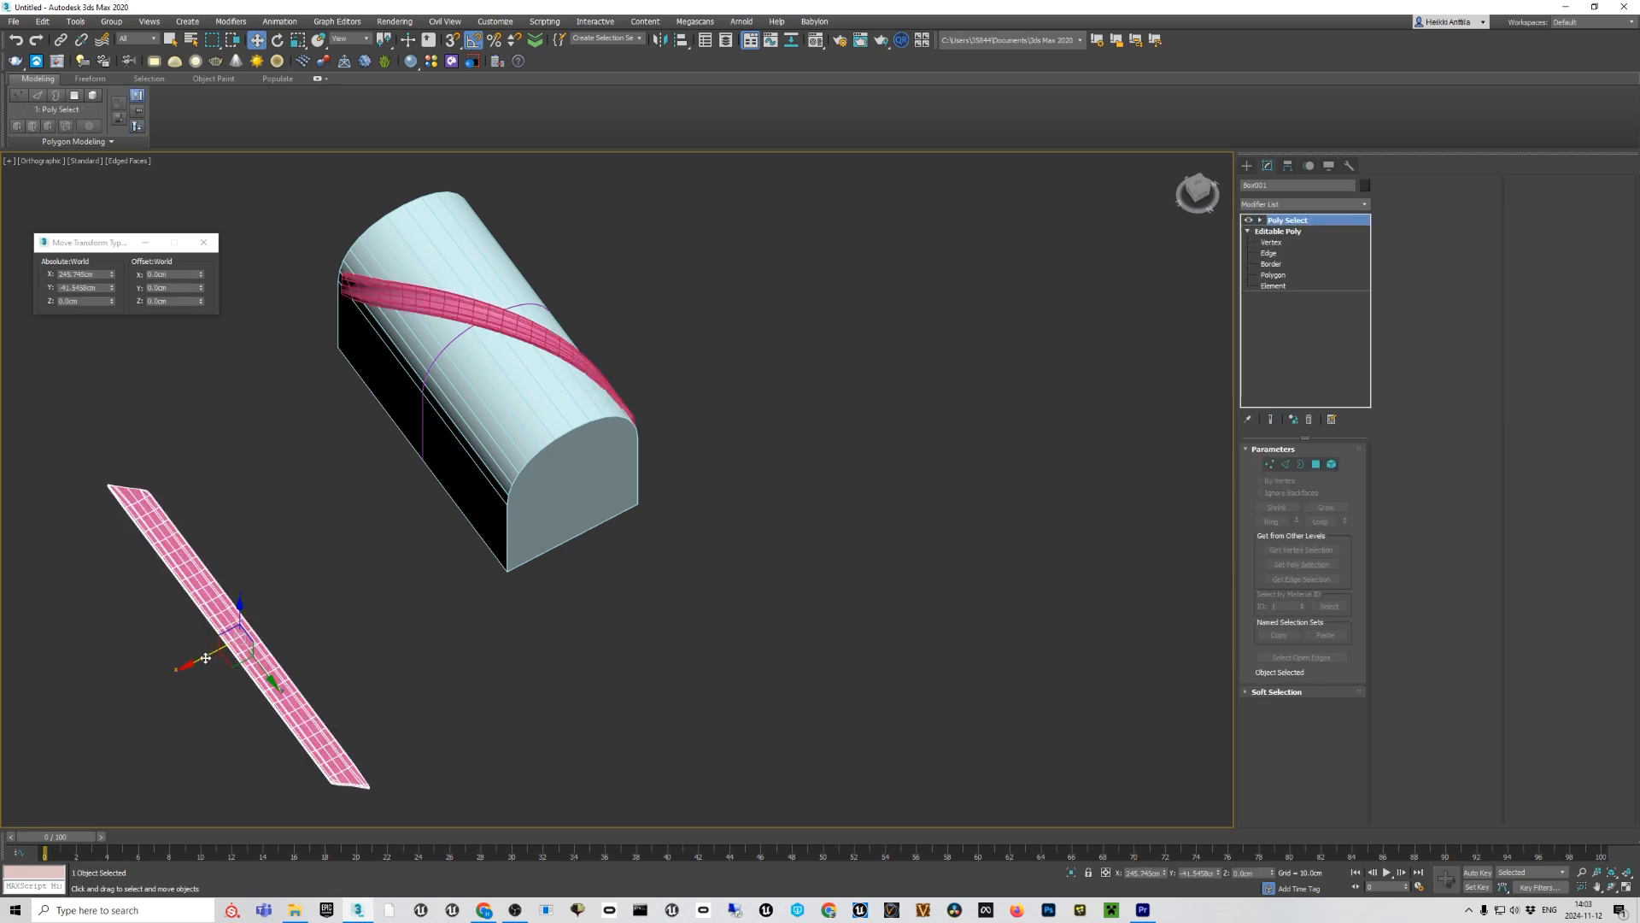
shift+drag(278, 672, 317, 653)
click(753, 416)
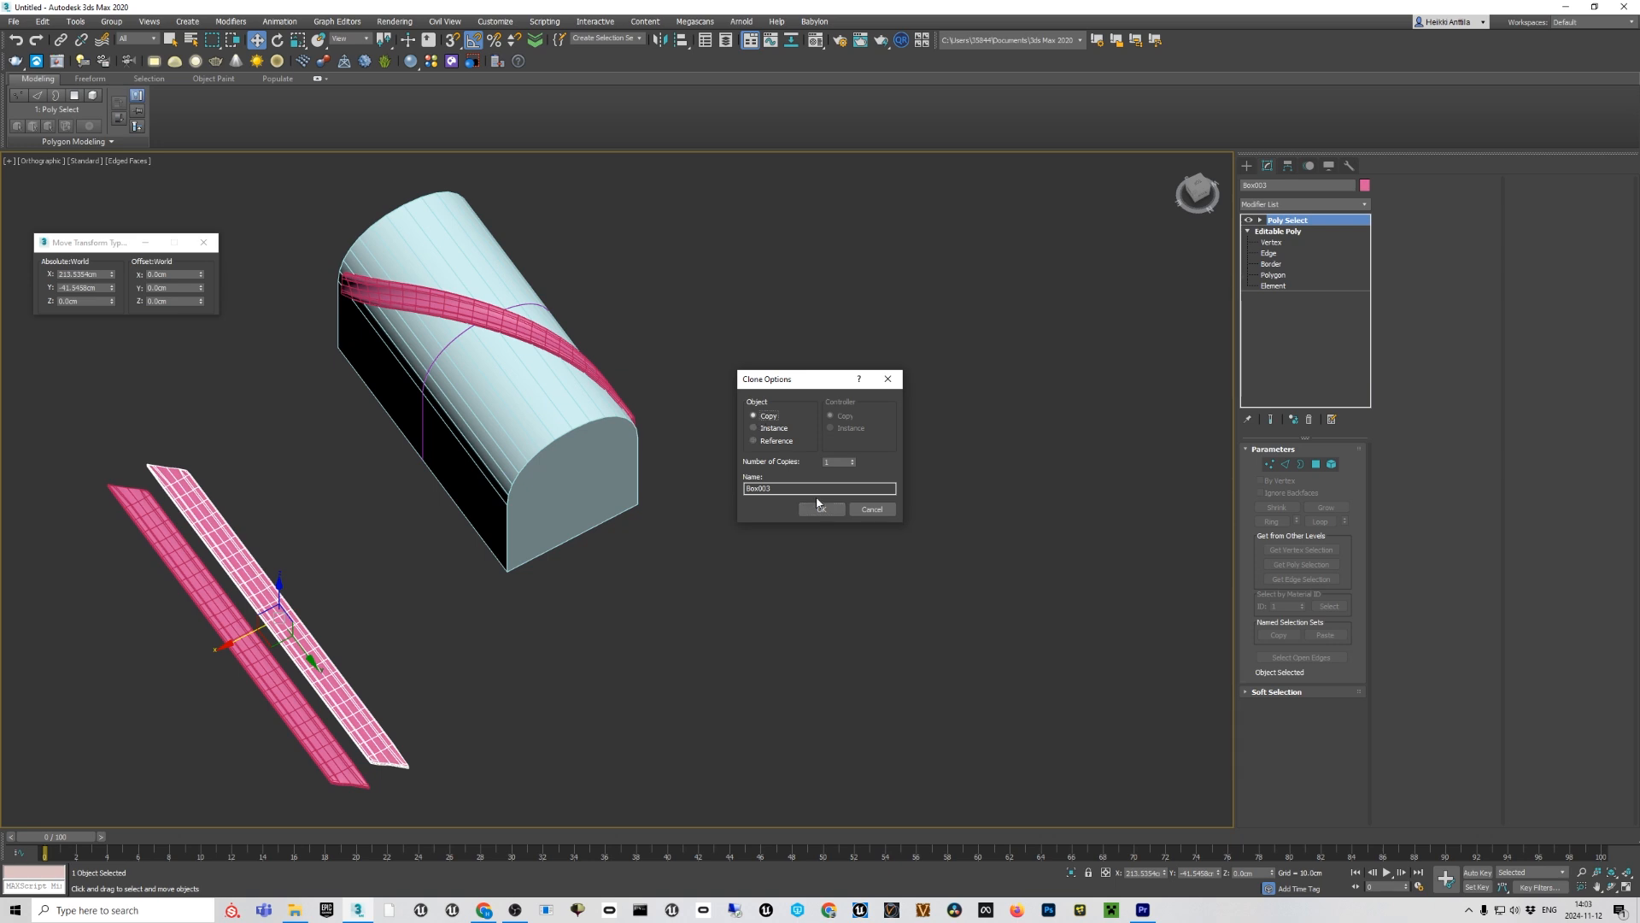
click(817, 508)
key(ctrl+z)
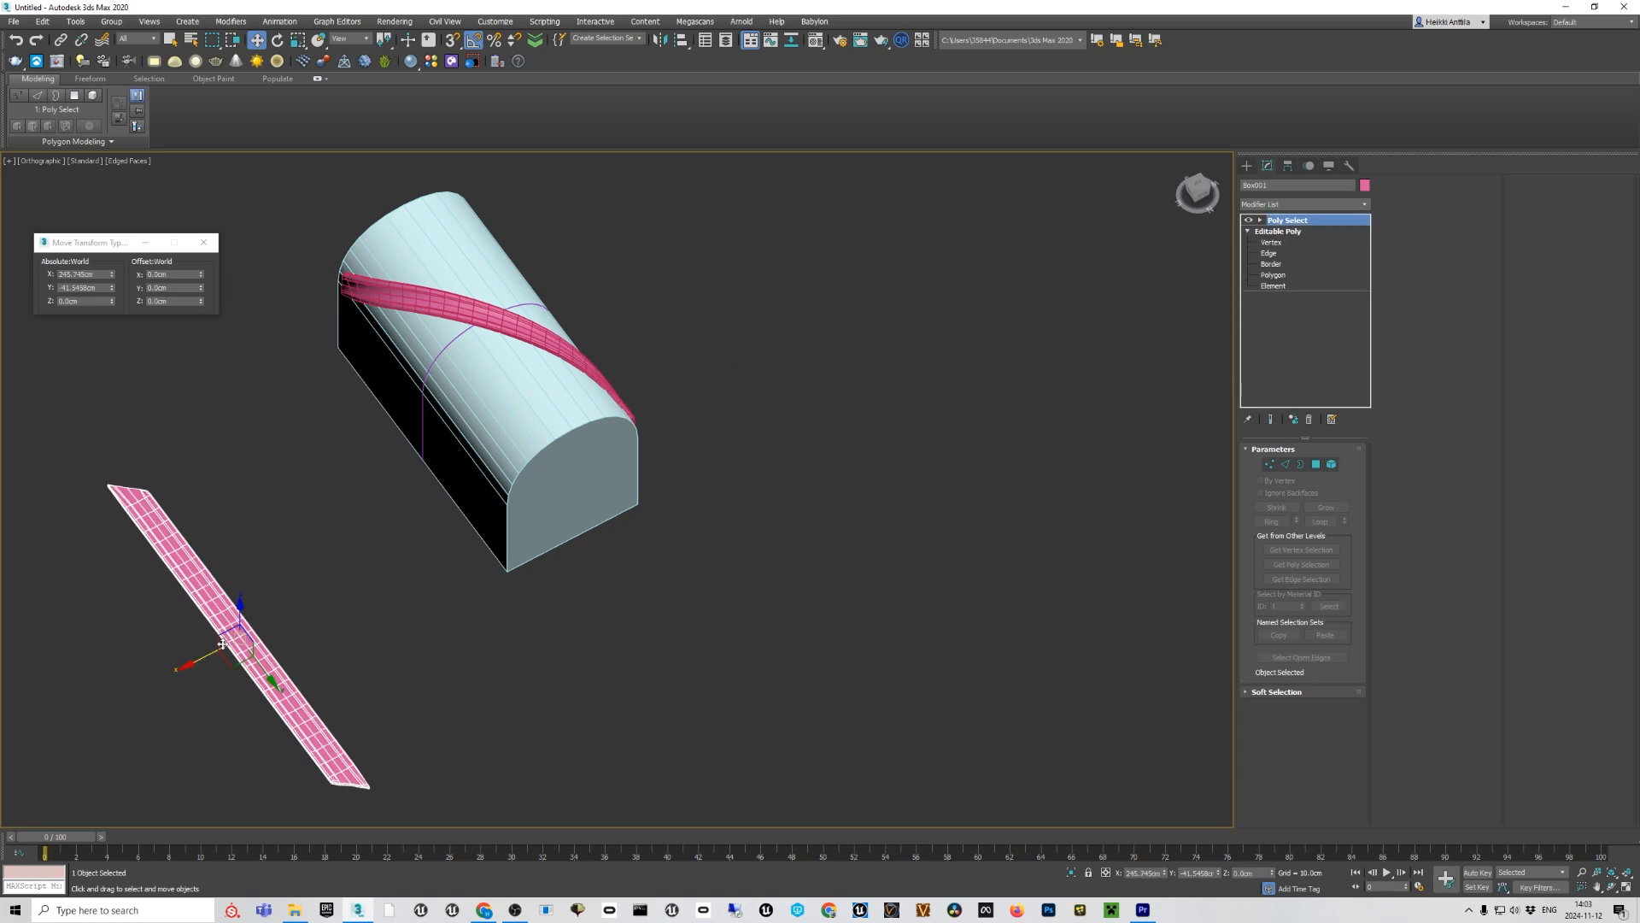
Clone the flat strip to a spot between the original and the arched mesh.
shift+drag(254, 679, 377, 612)
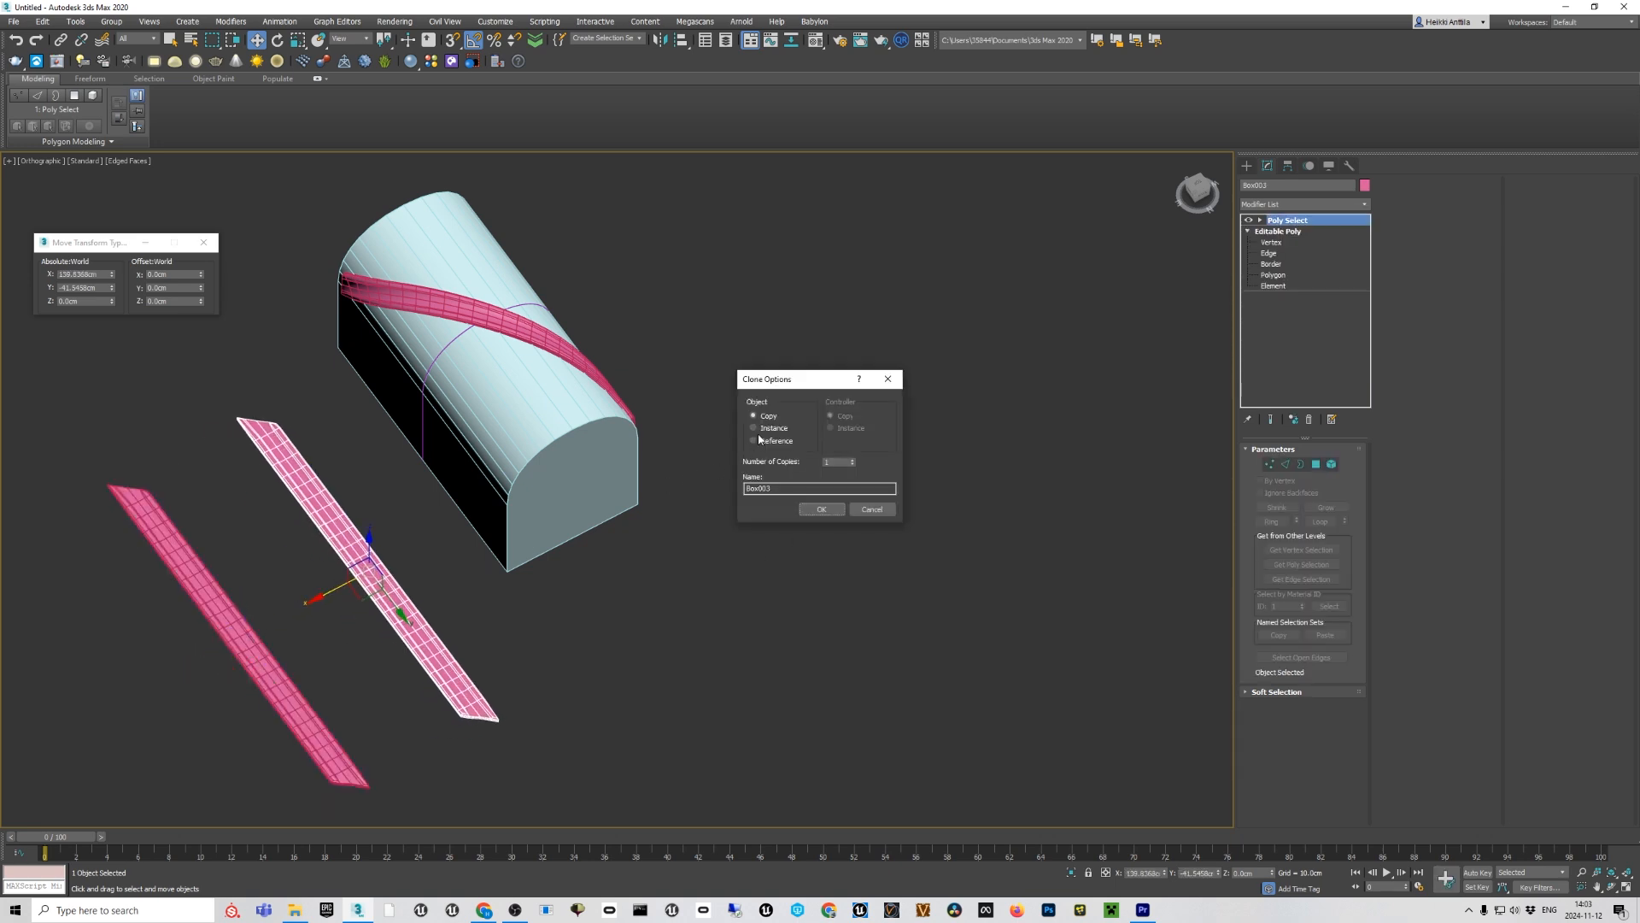
click(821, 509)
Copy the wrapped strip's XForm modifier and paste it as an instance onto the cloned flat strip.
click(595, 304)
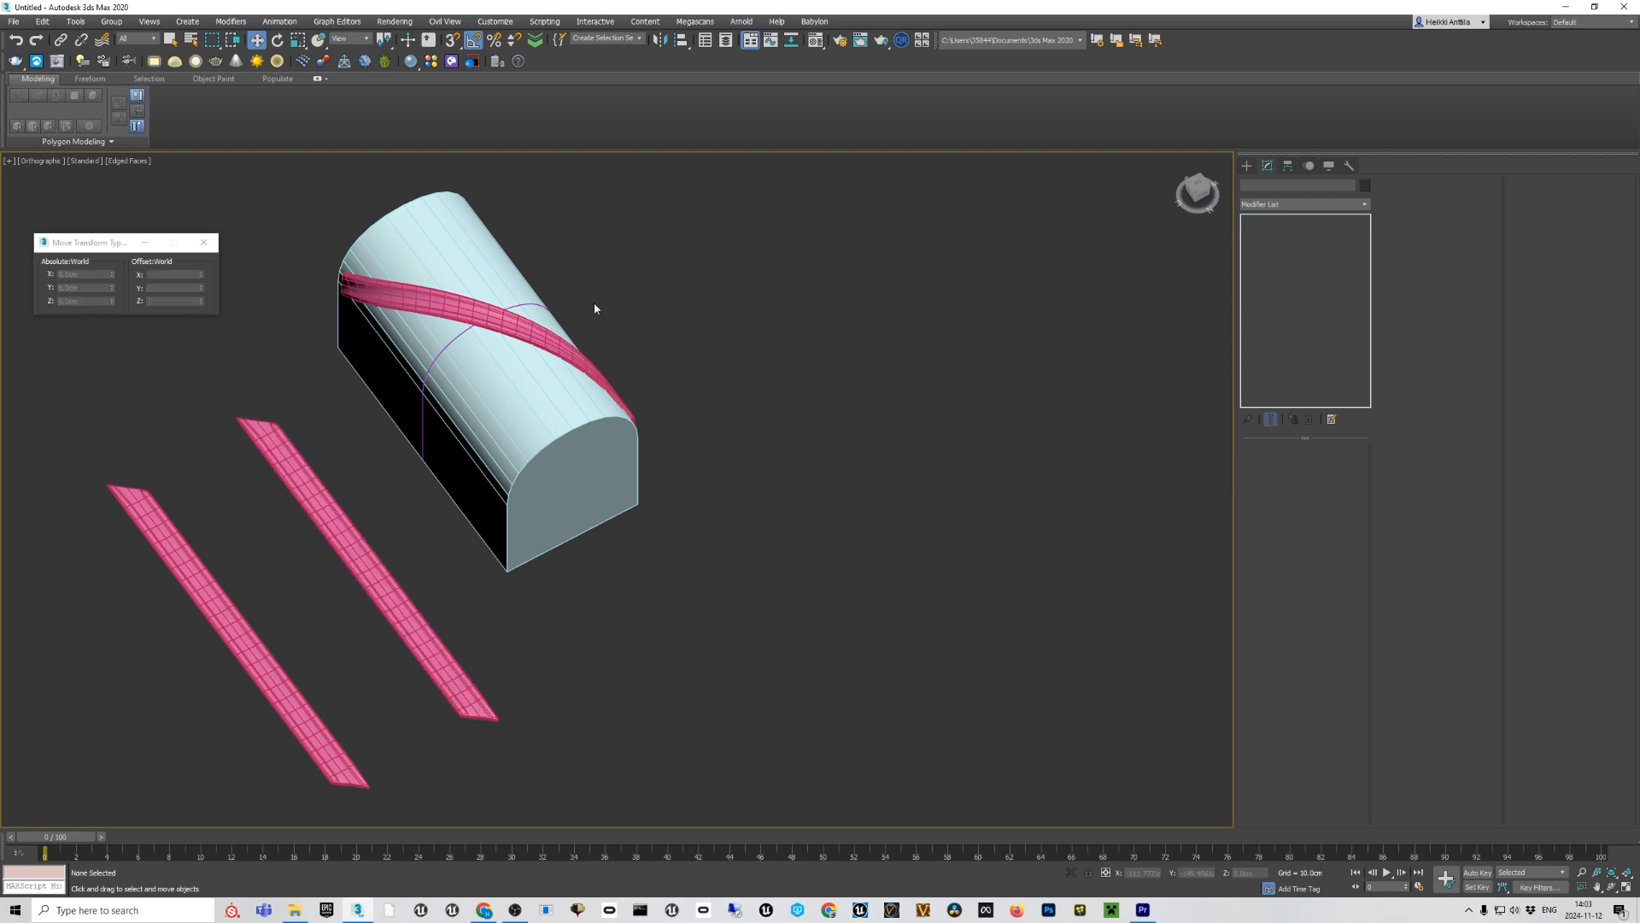
click(553, 340)
right_click(1305, 224)
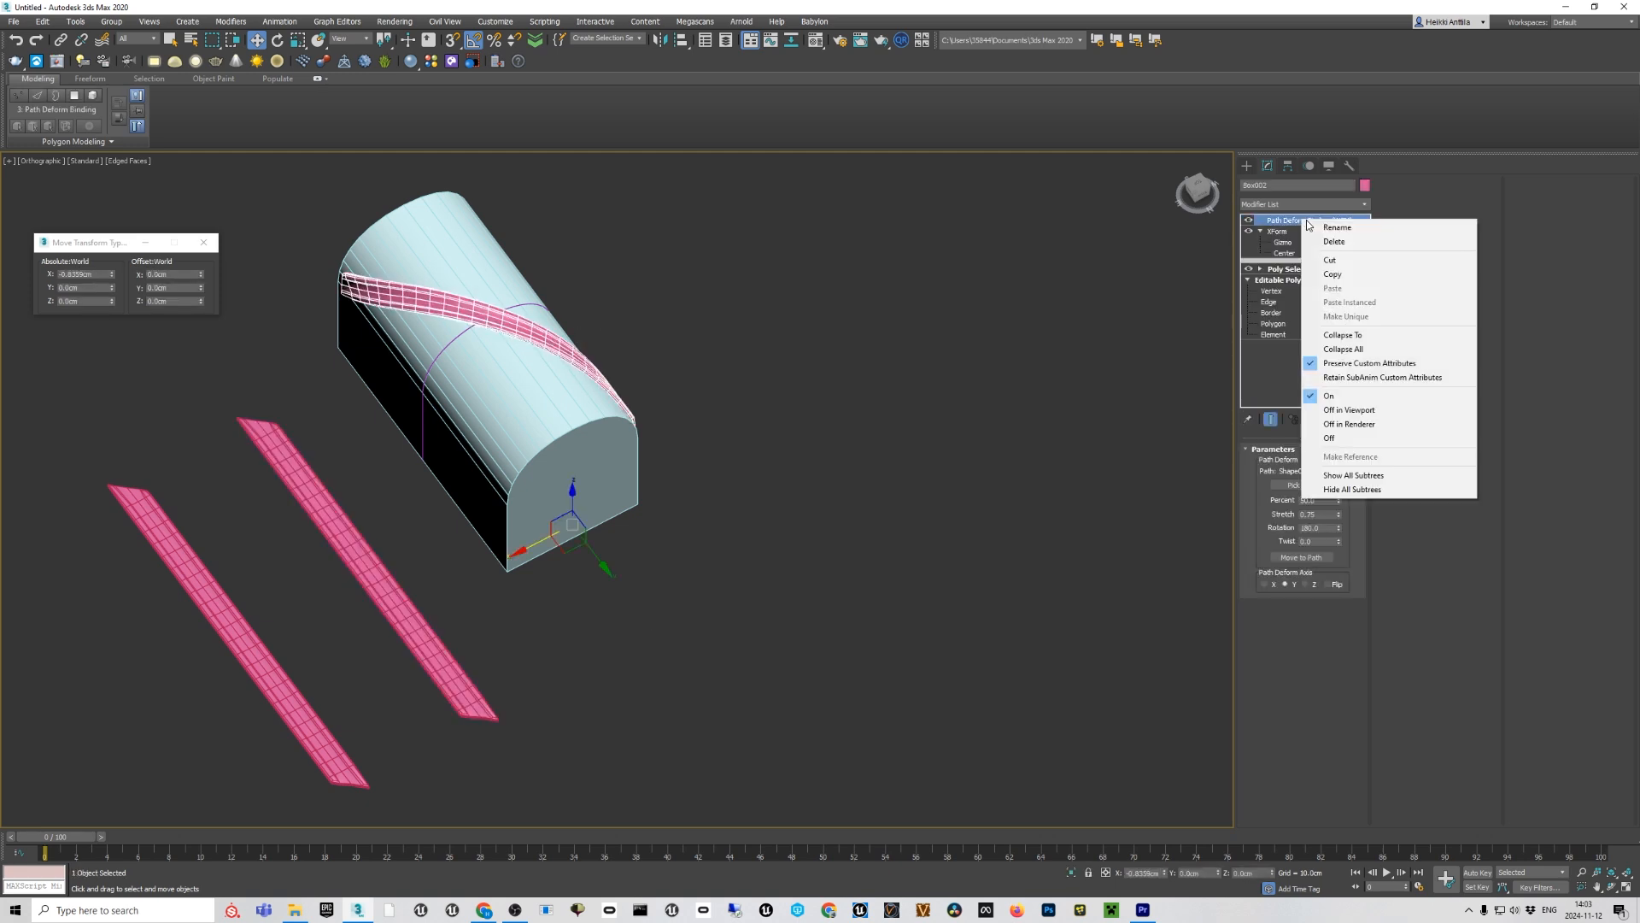
click(1273, 238)
right_click(1277, 231)
click(1141, 366)
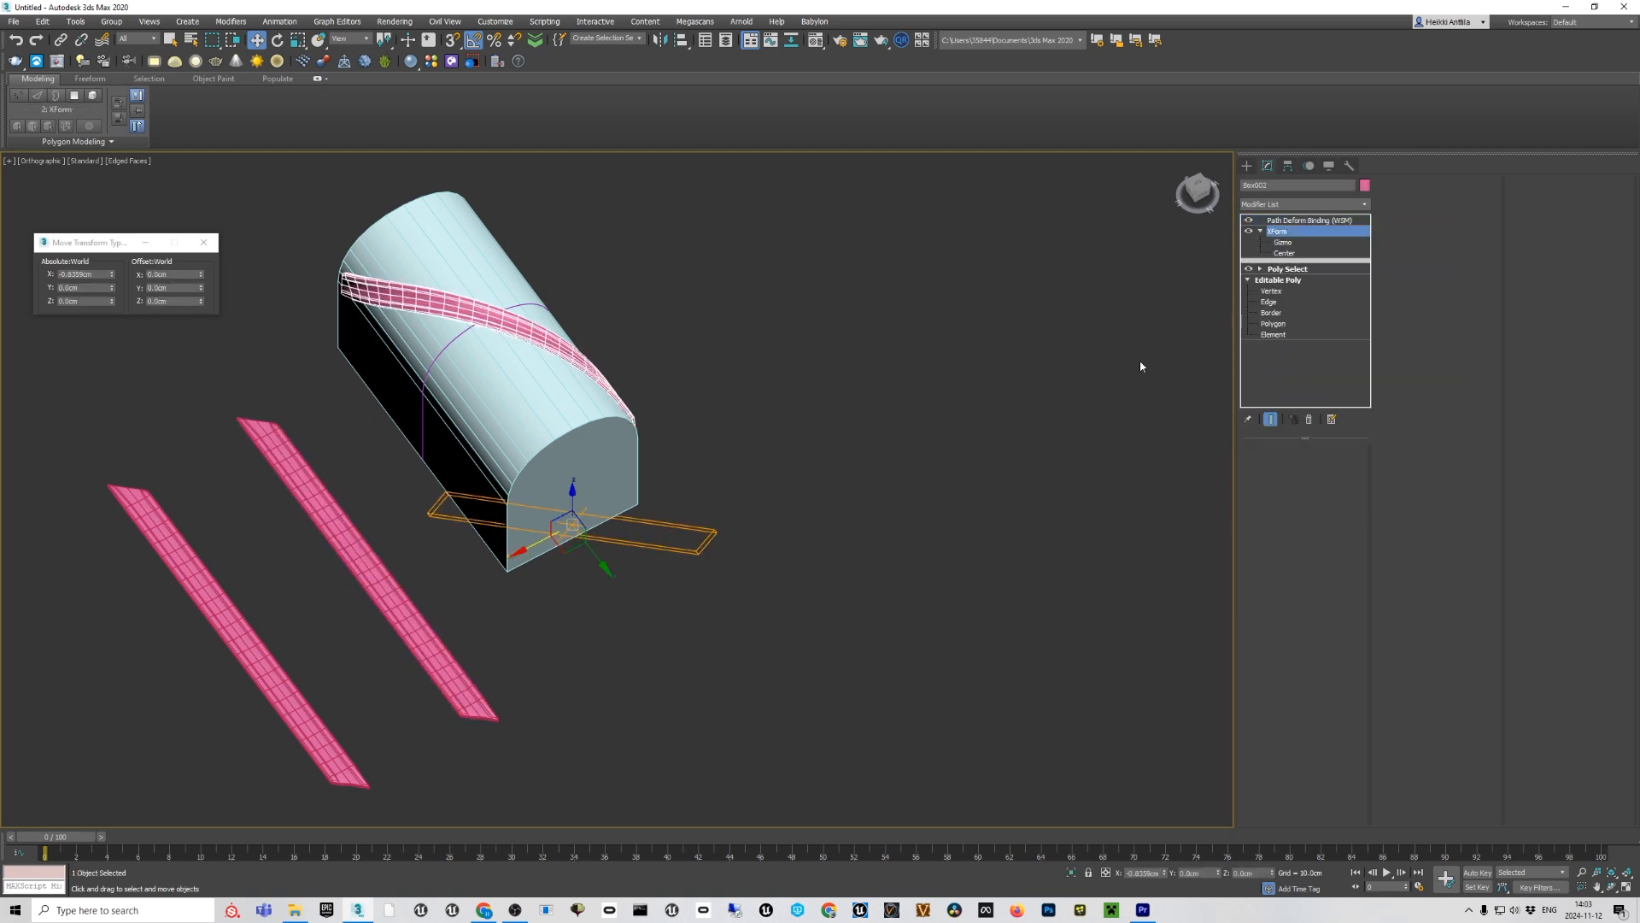
click(355, 565)
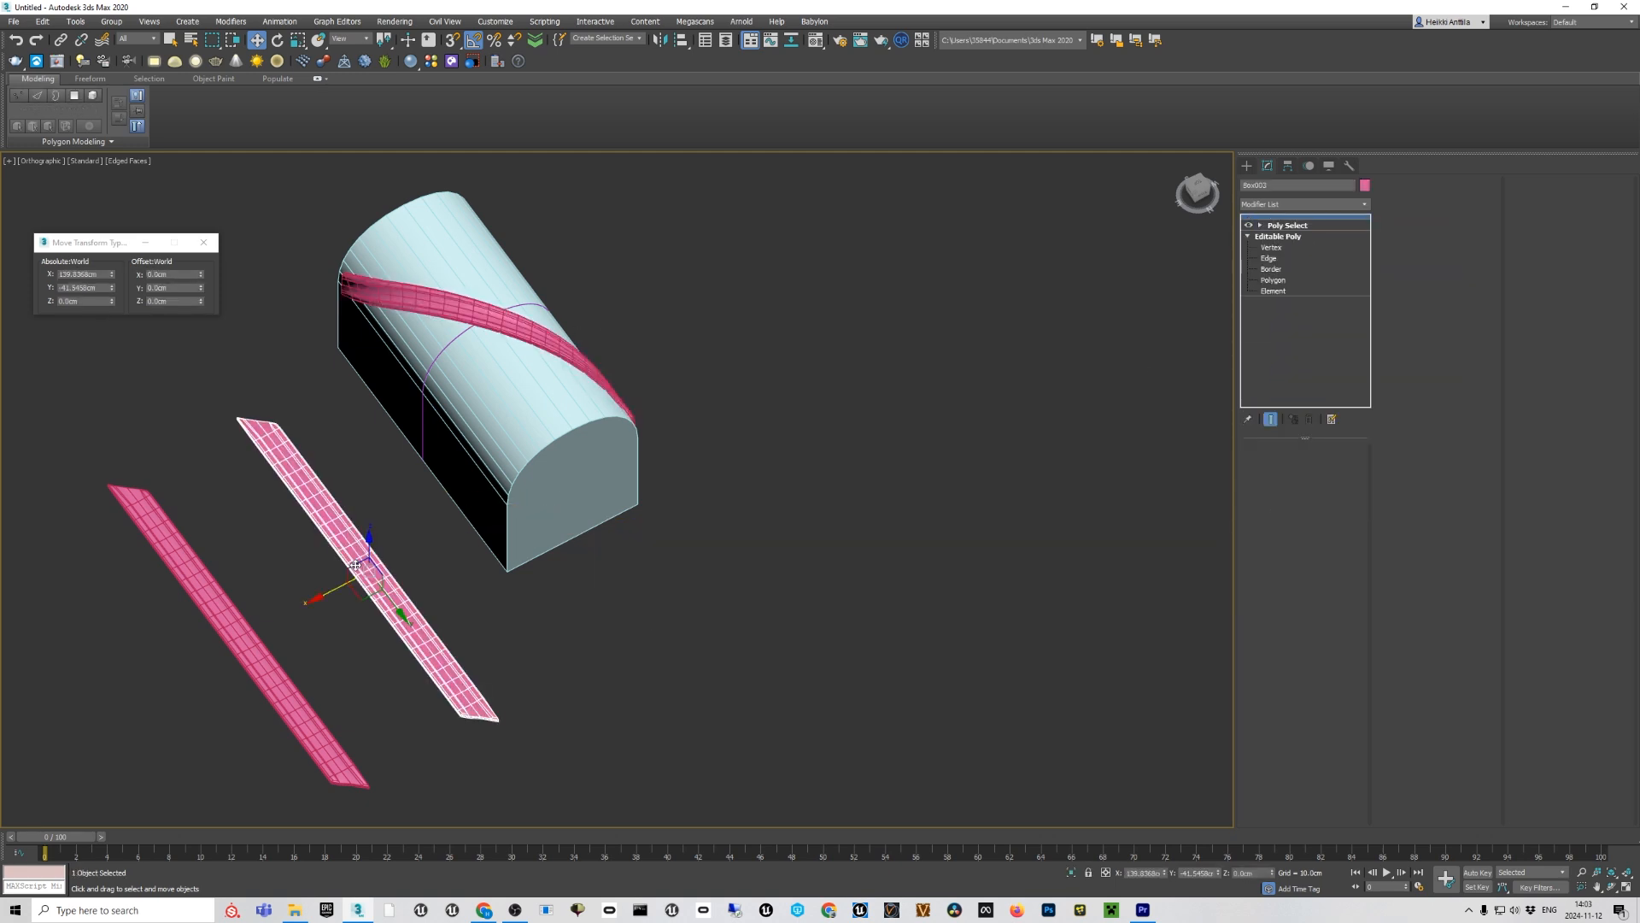
right_click(1317, 223)
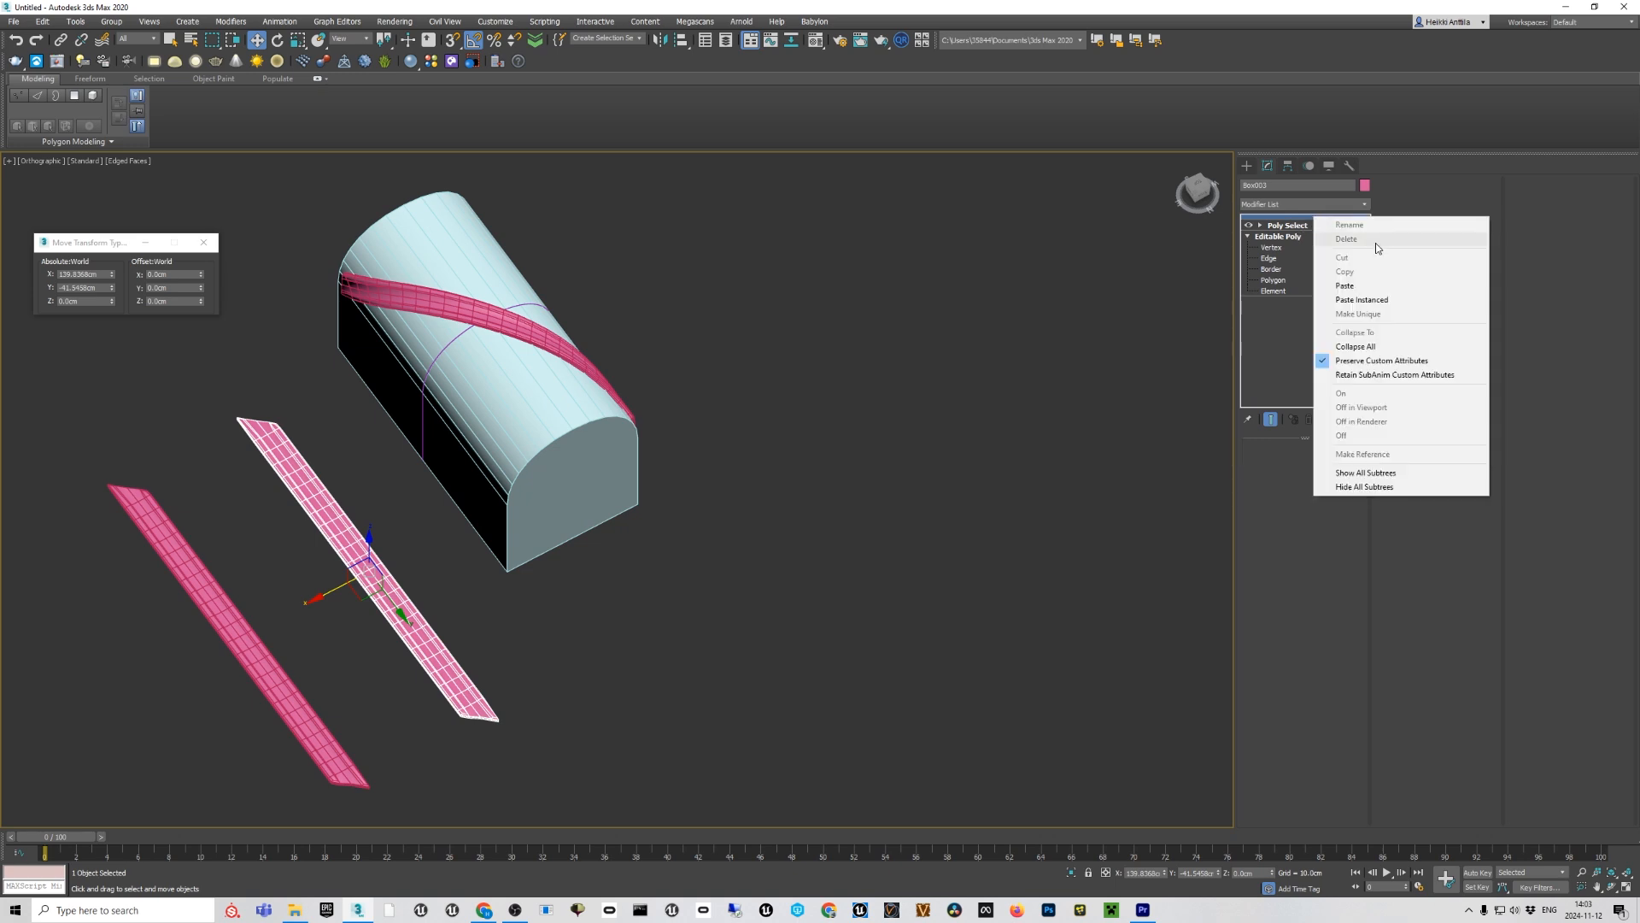
click(1369, 301)
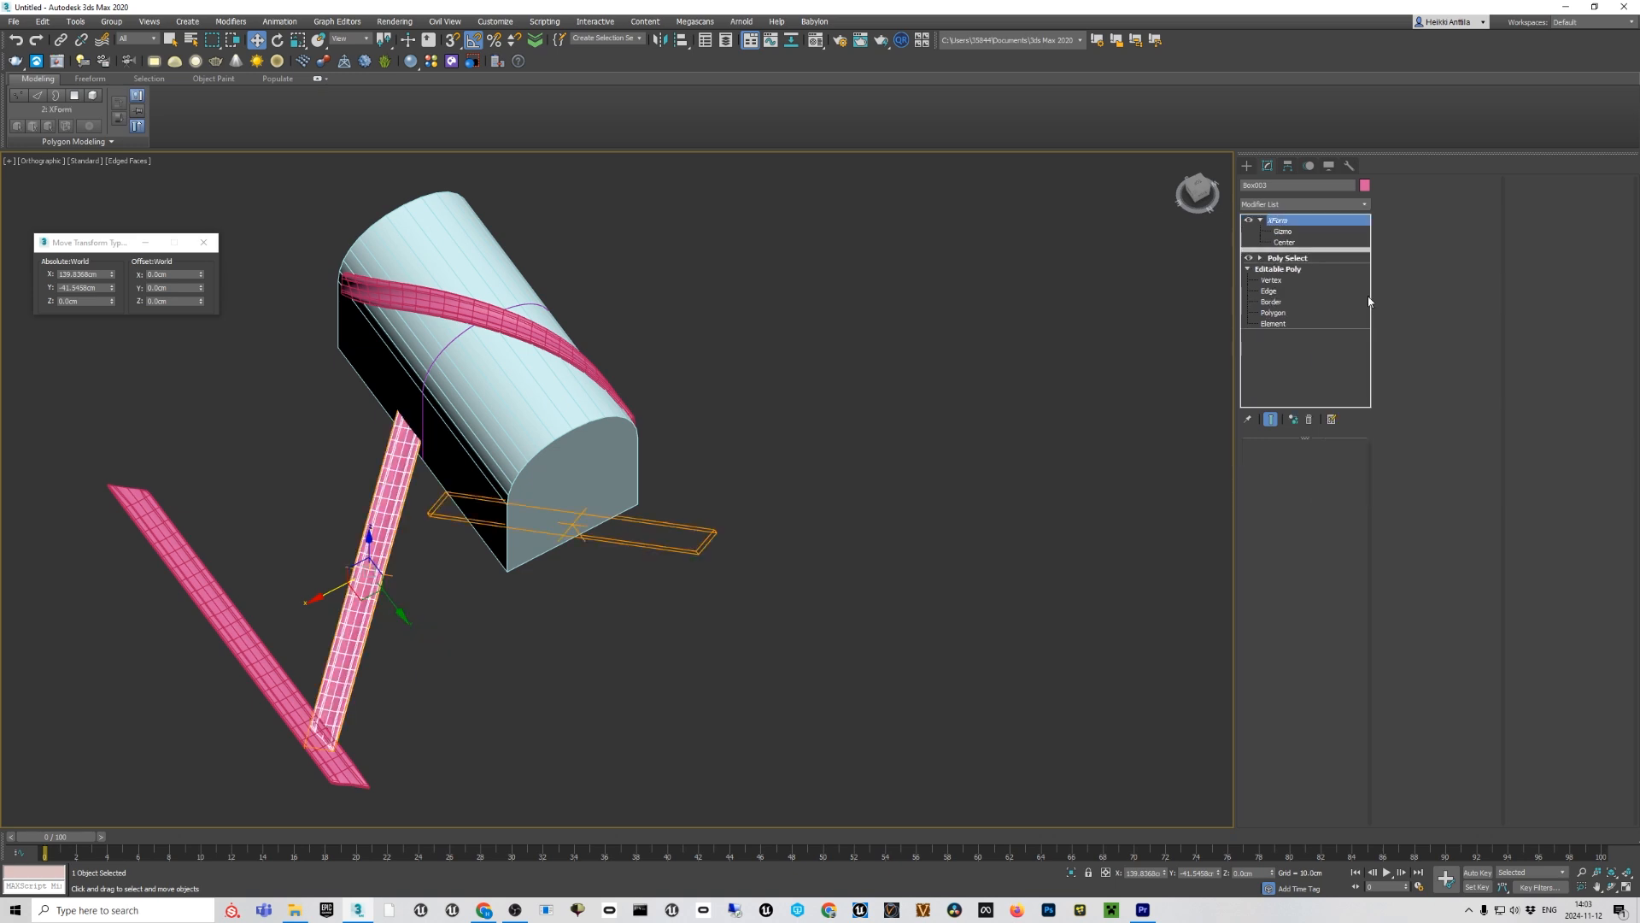
Paste the wrapped strip's Path Deform Binding as an instance onto the cloned strip and move that strip to the path.
click(534, 352)
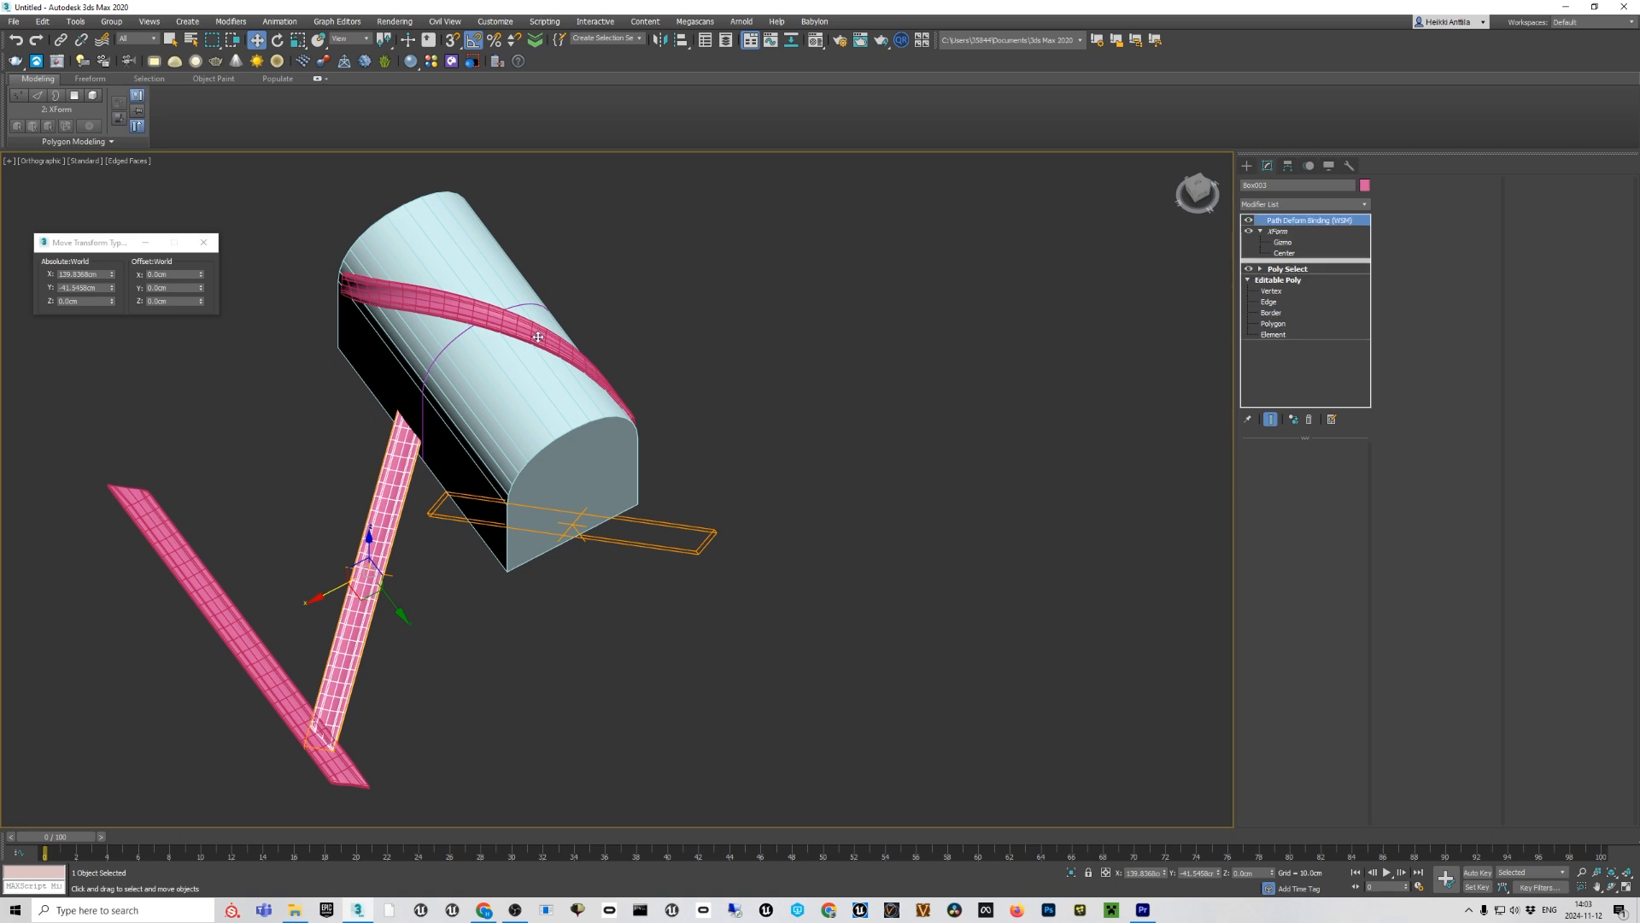
right_click(1303, 220)
click(1354, 274)
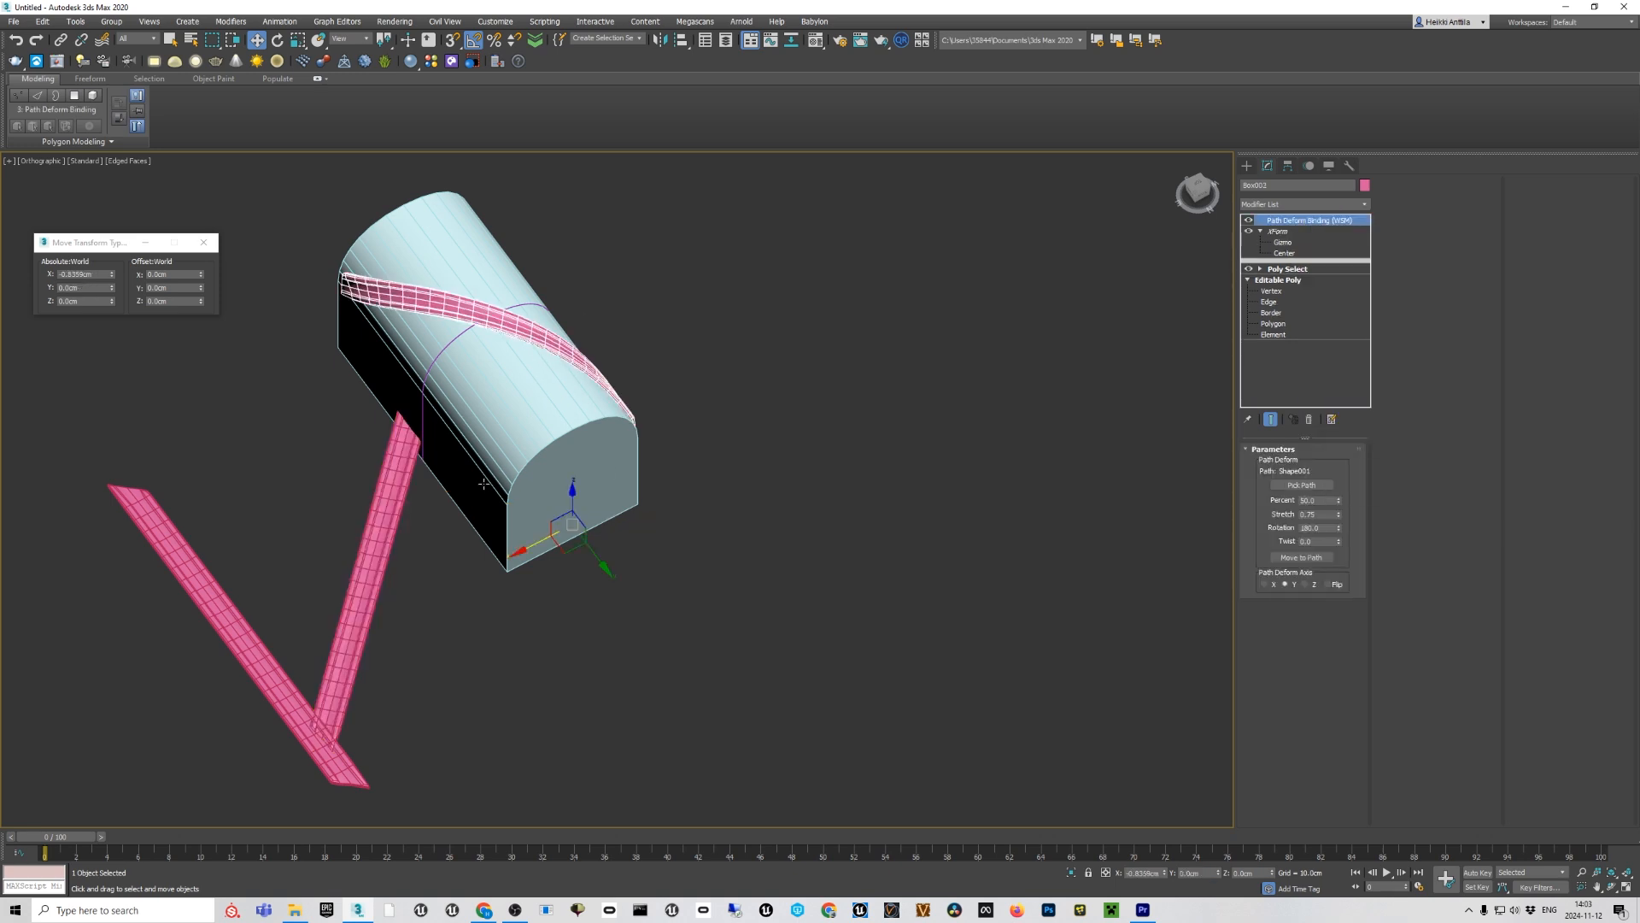
click(396, 481)
right_click(1303, 233)
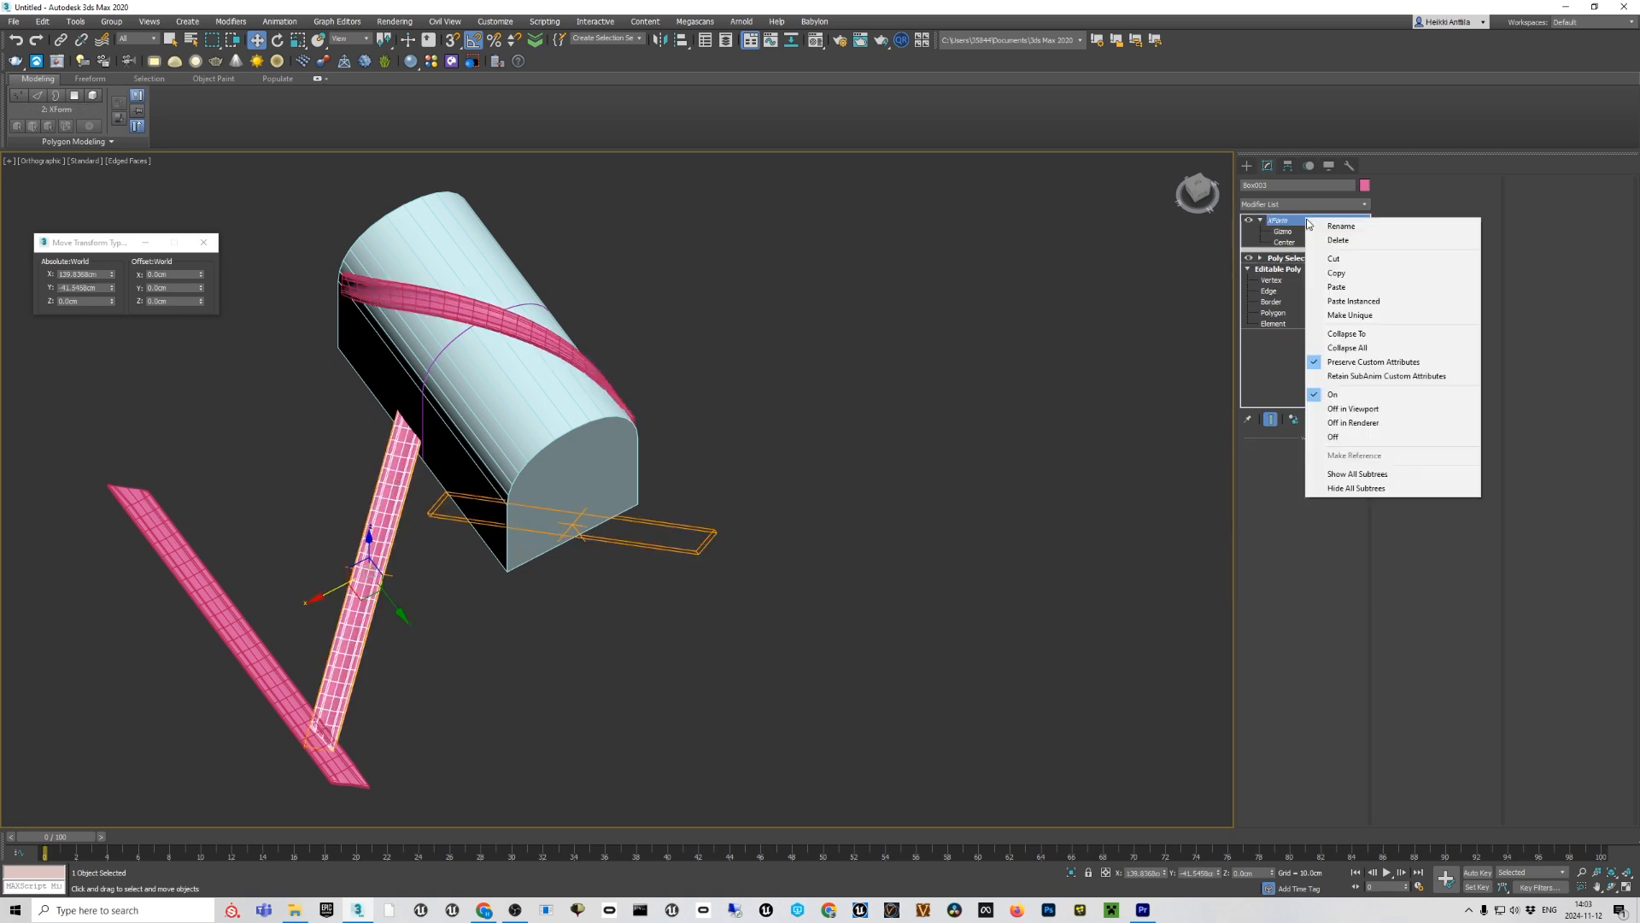
click(1350, 301)
click(1301, 557)
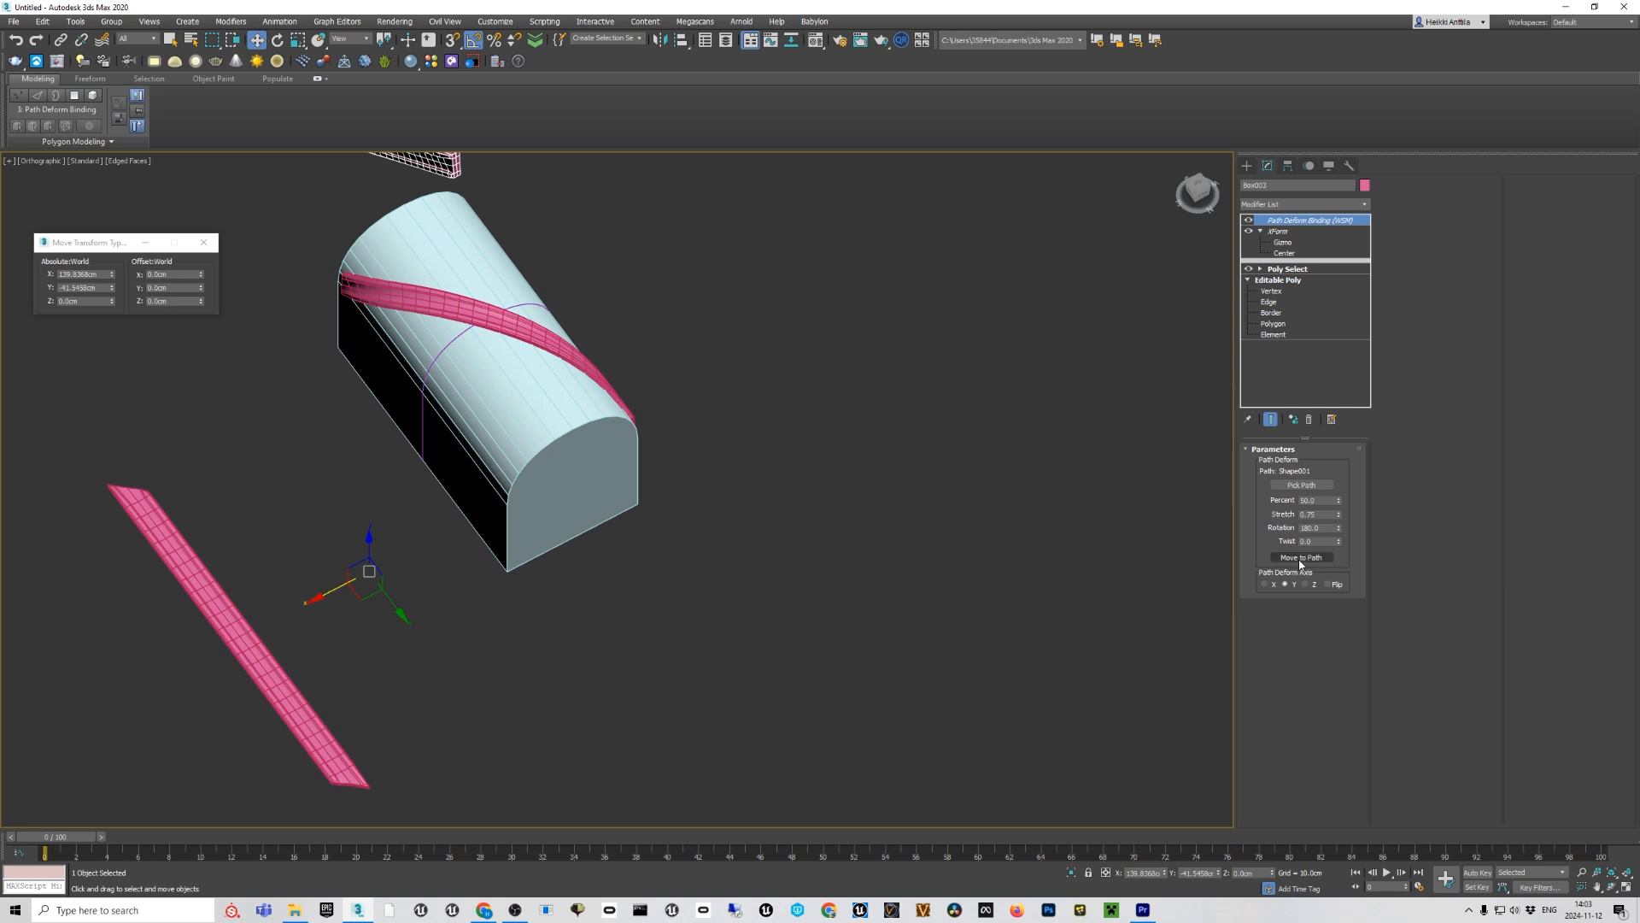
Add a Mirror modifier directly above XForm in the newly wrapped strip's modifier stack.
click(1295, 229)
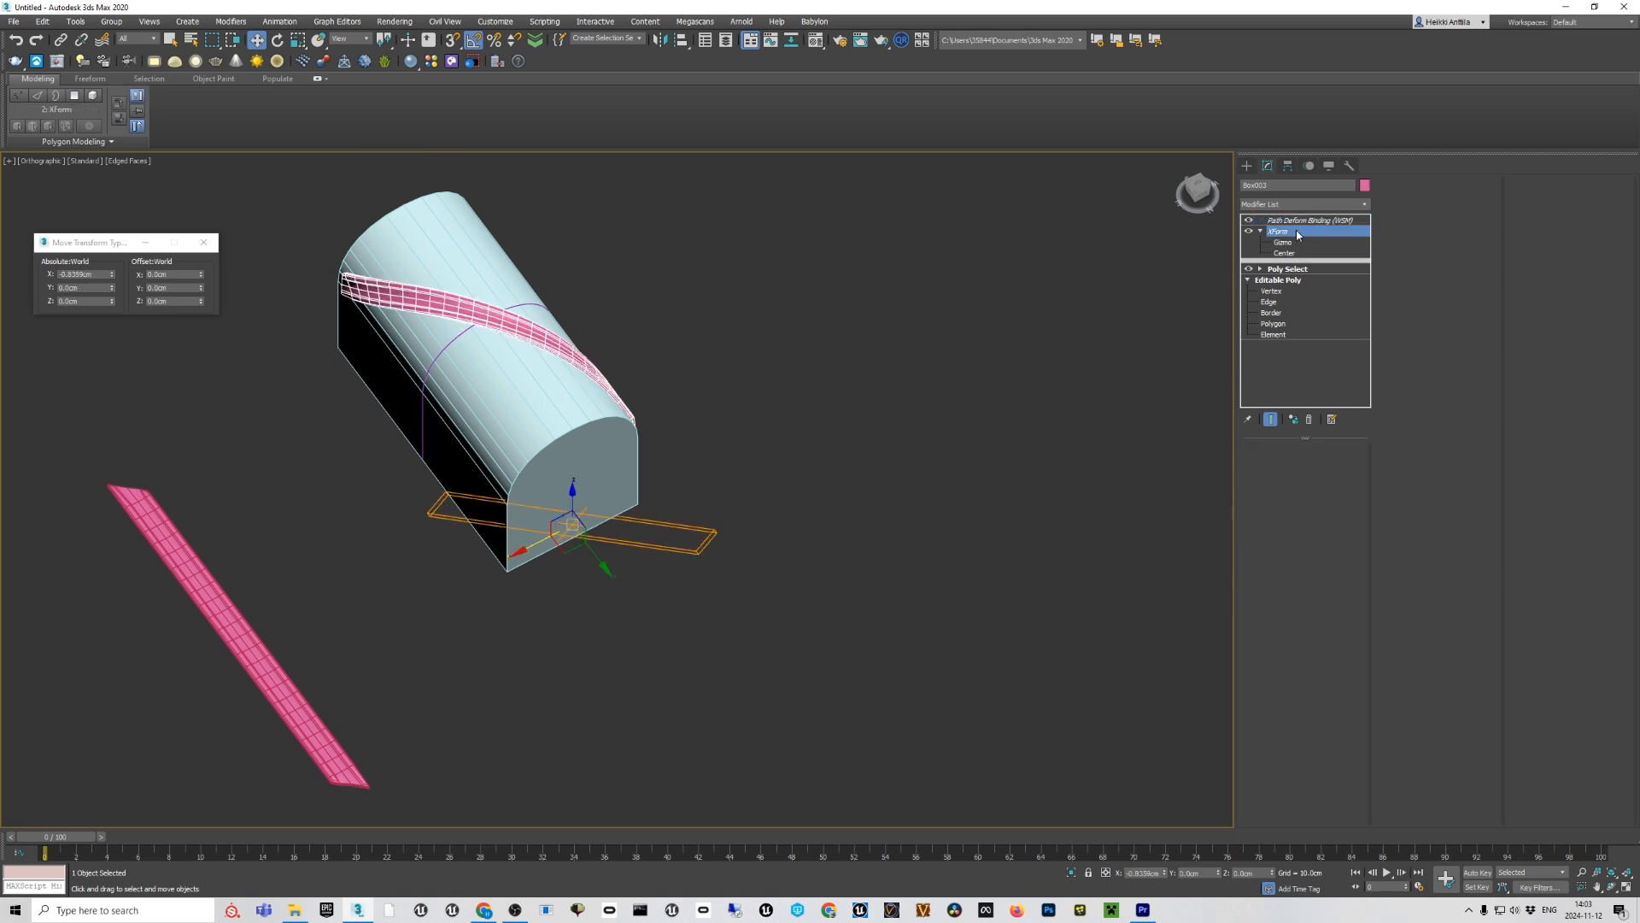
click(1365, 204)
scroll(1356, 571, down, 10)
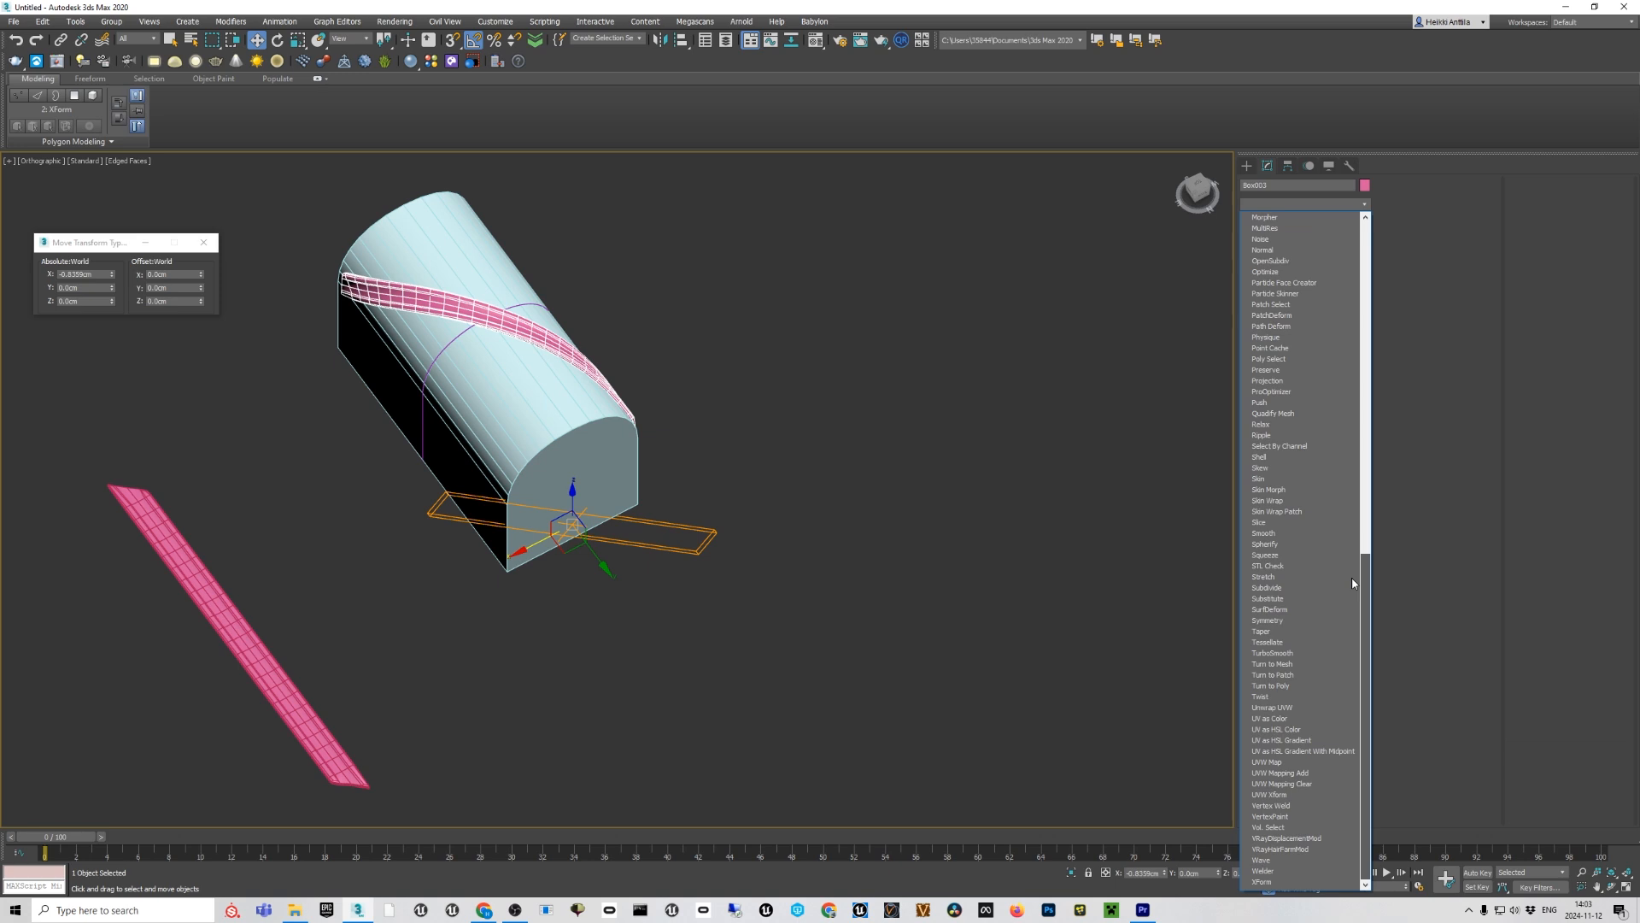
scroll(1345, 540, up, 4)
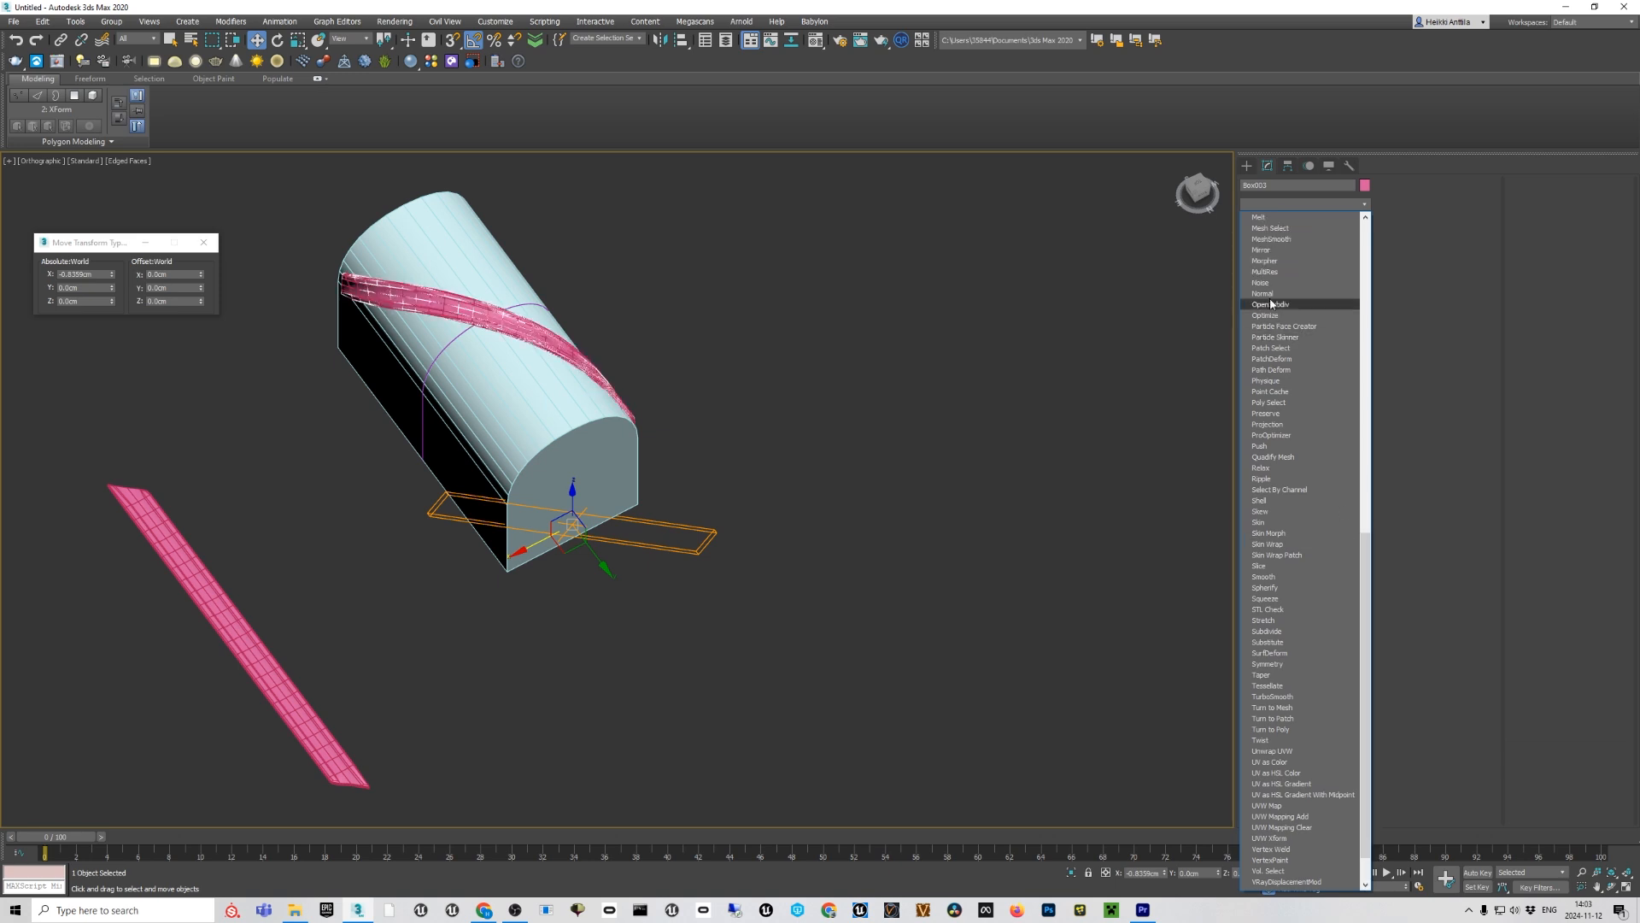
click(1277, 254)
Examine from several sides how the two crossing strips lie on the arched mesh.
alt+middle_drag(1008, 325, 707, 391)
click(785, 511)
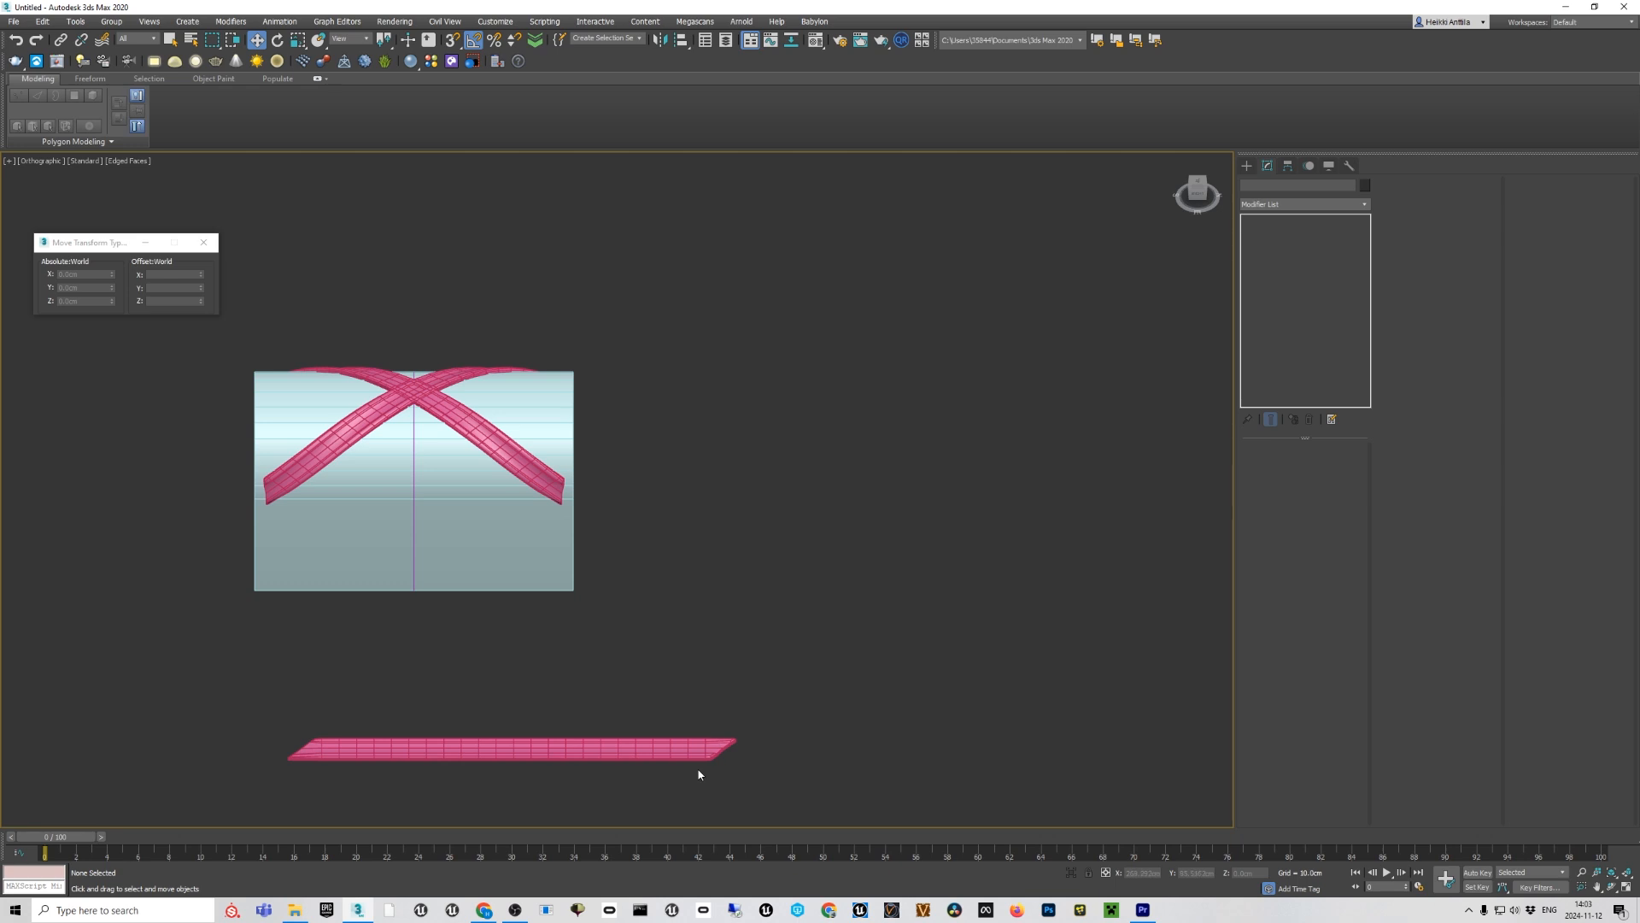
click(269, 486)
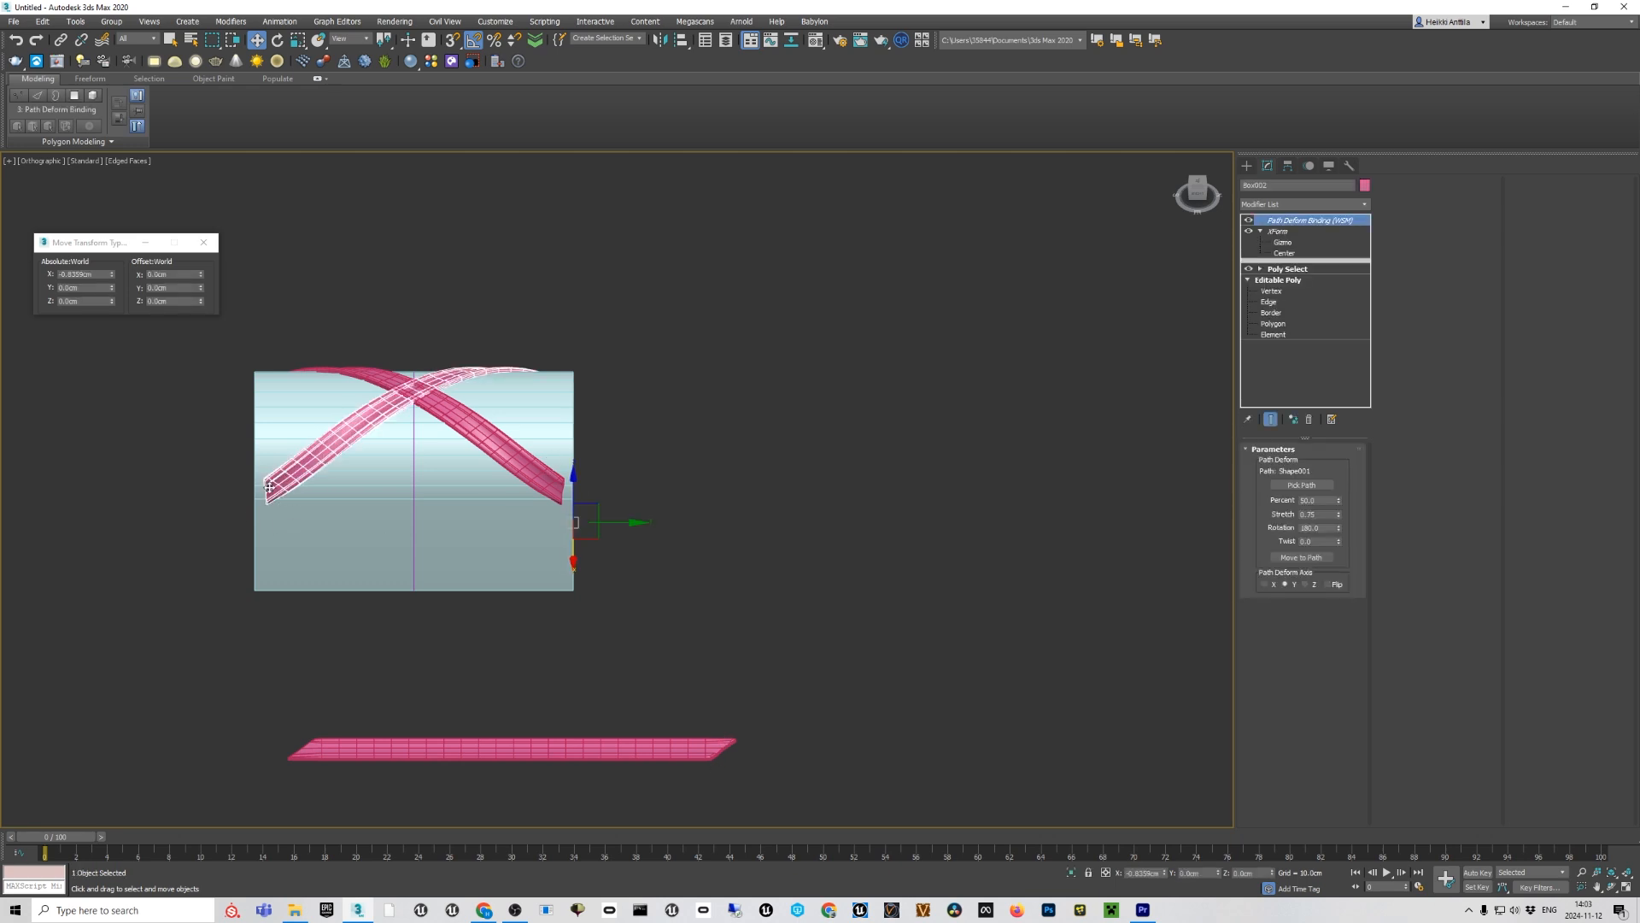
alt+middle_drag(339, 365, 362, 485)
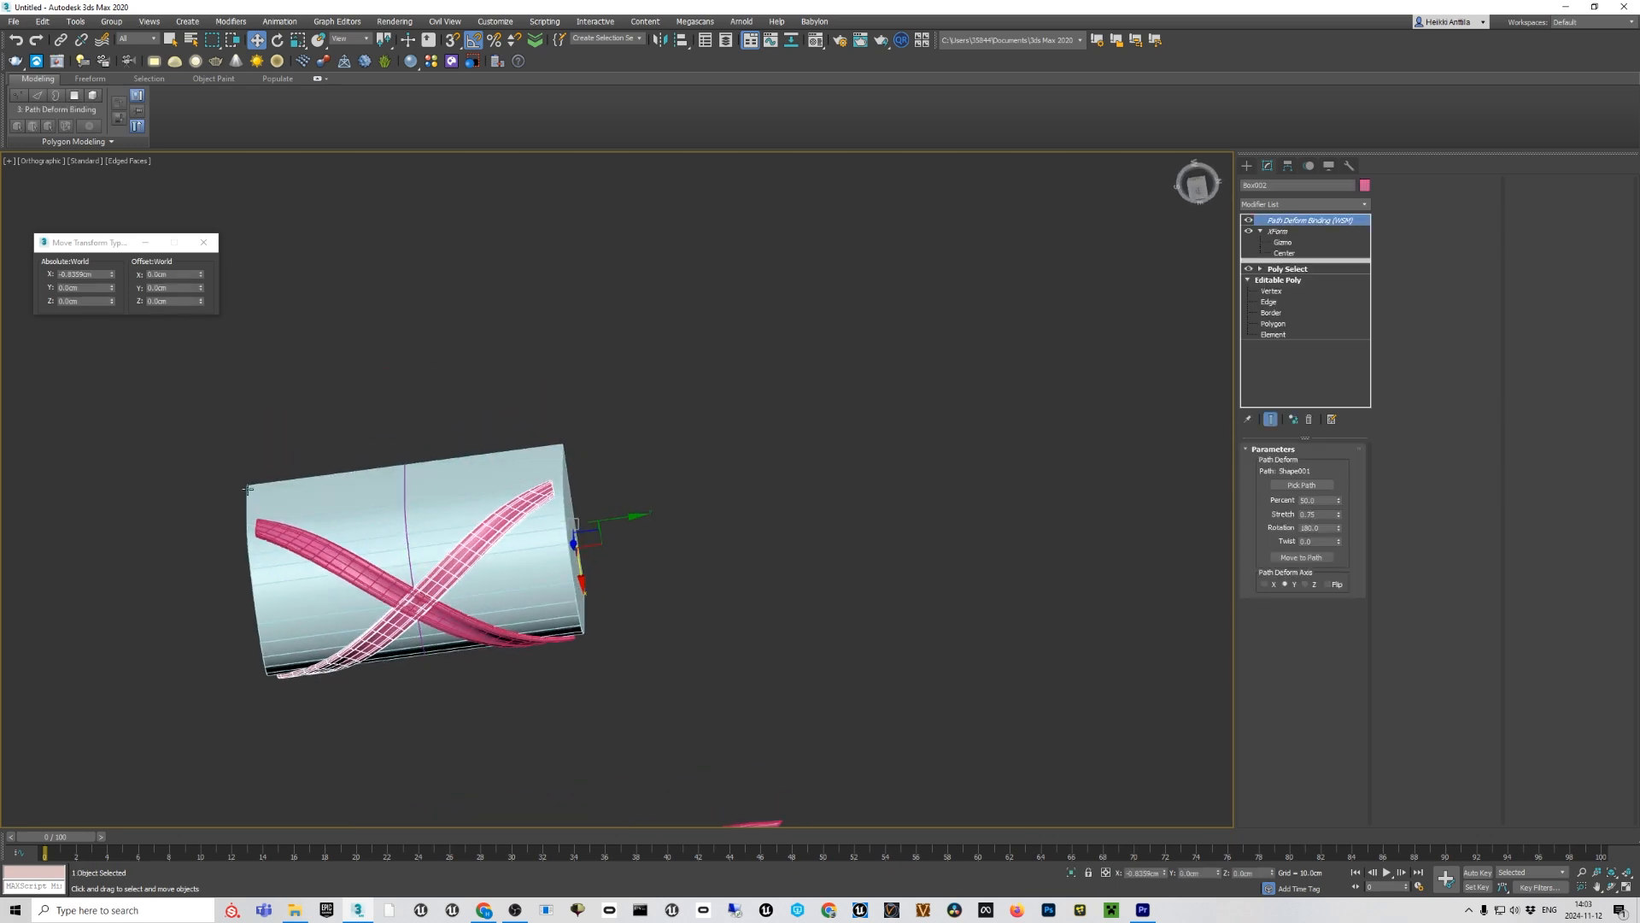
alt+middle_drag(503, 488, 482, 436)
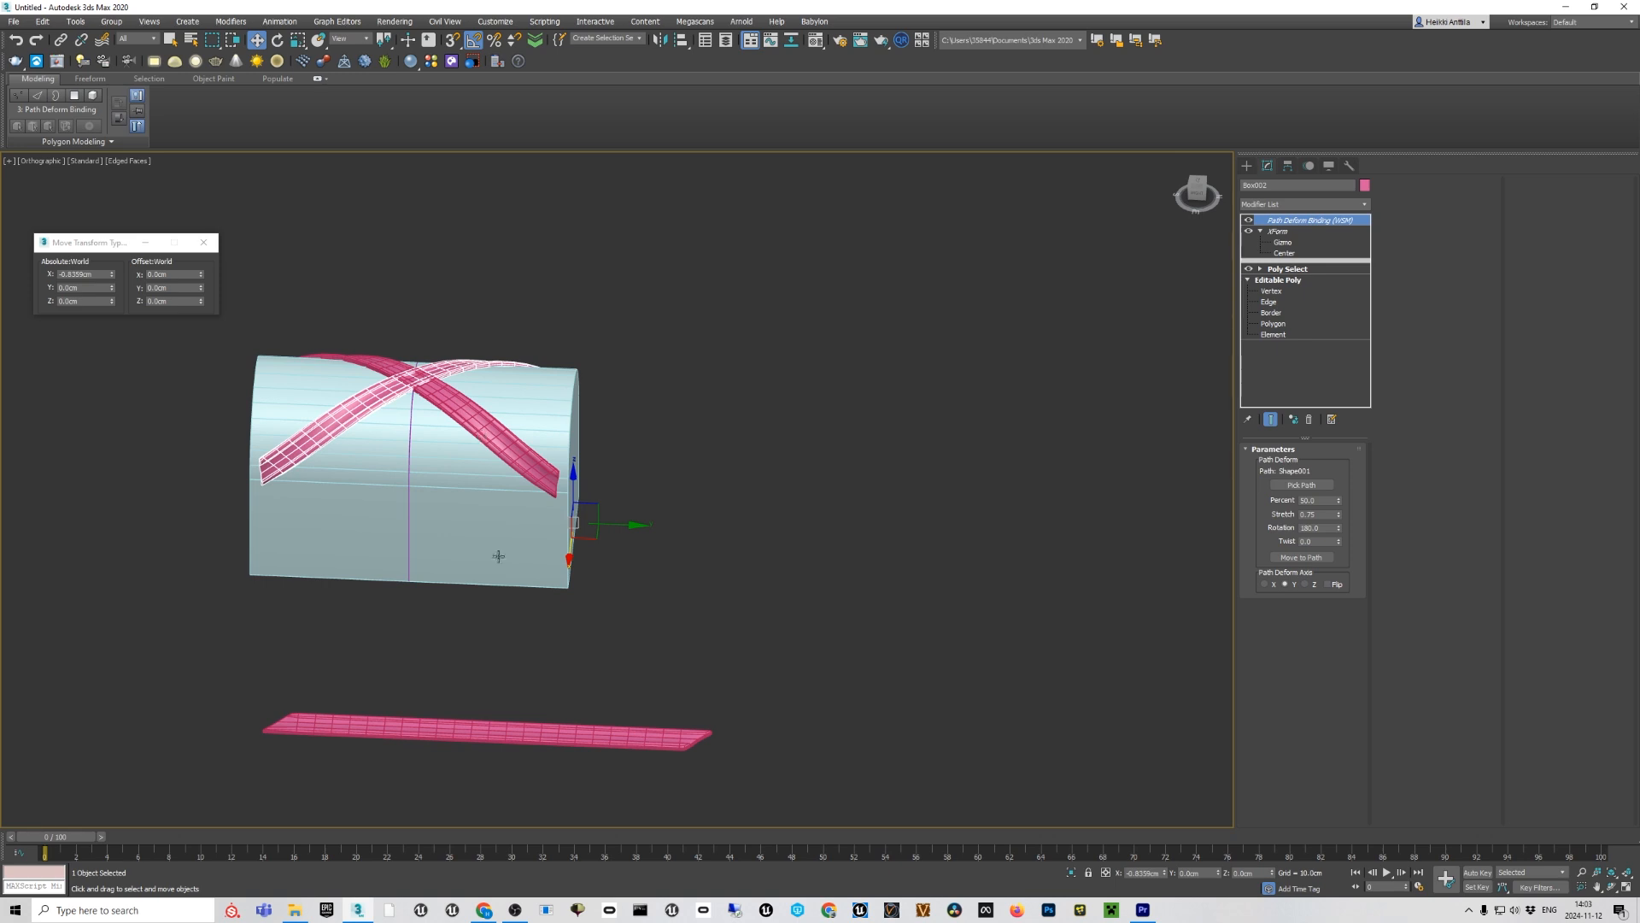
middle_drag(482, 722, 579, 663)
scroll(580, 643, up, 4)
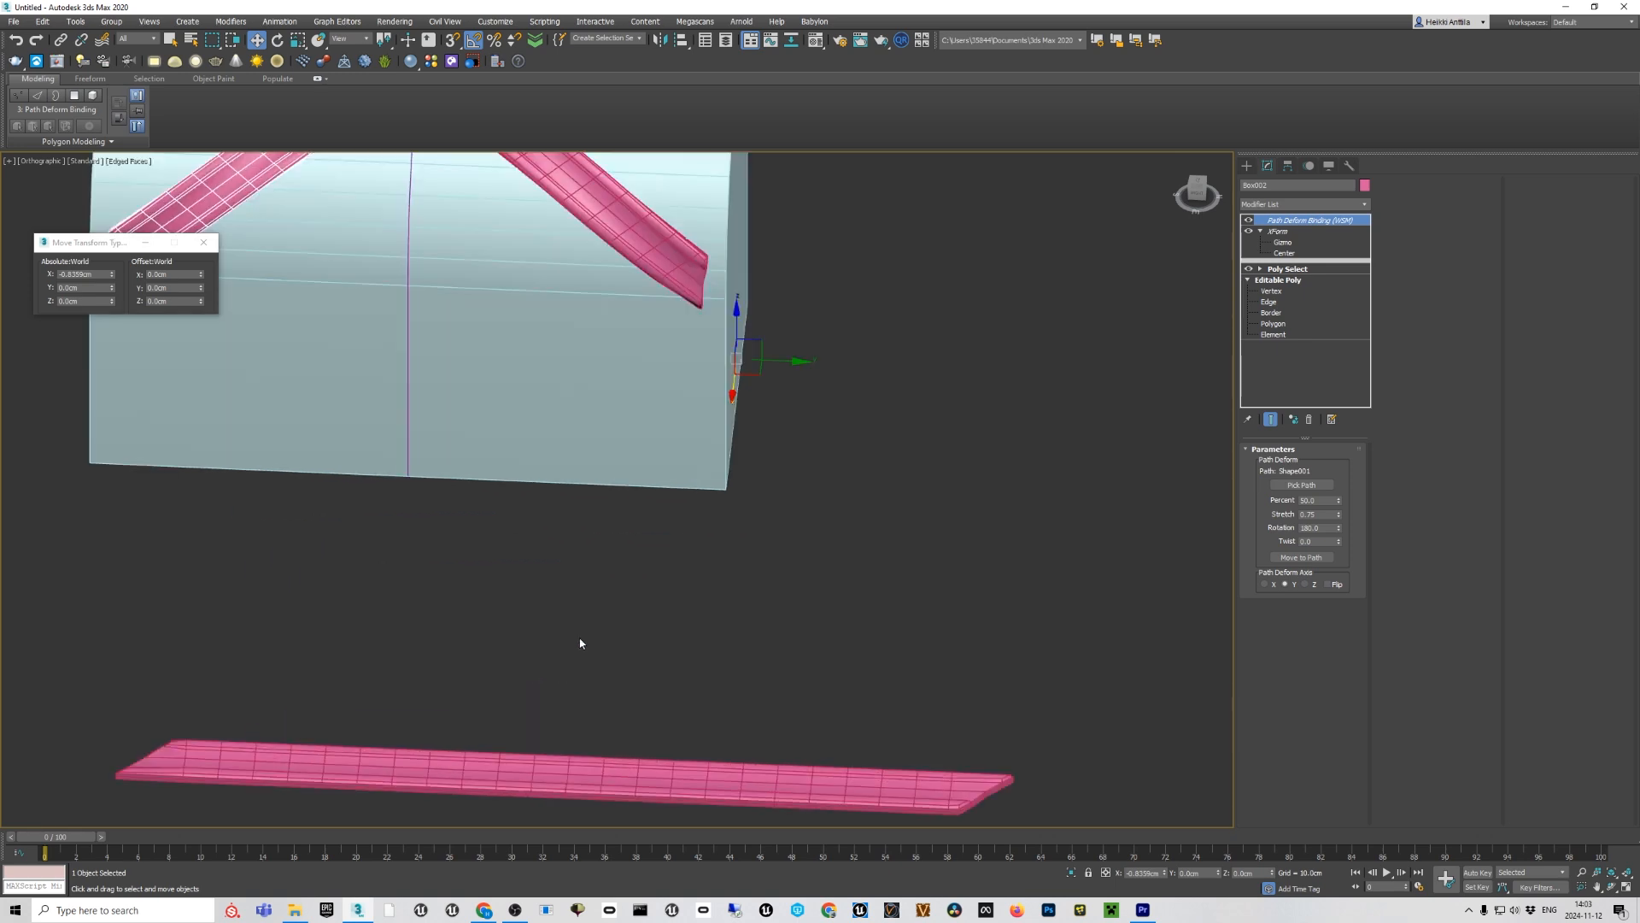
scroll(580, 644, down, 3)
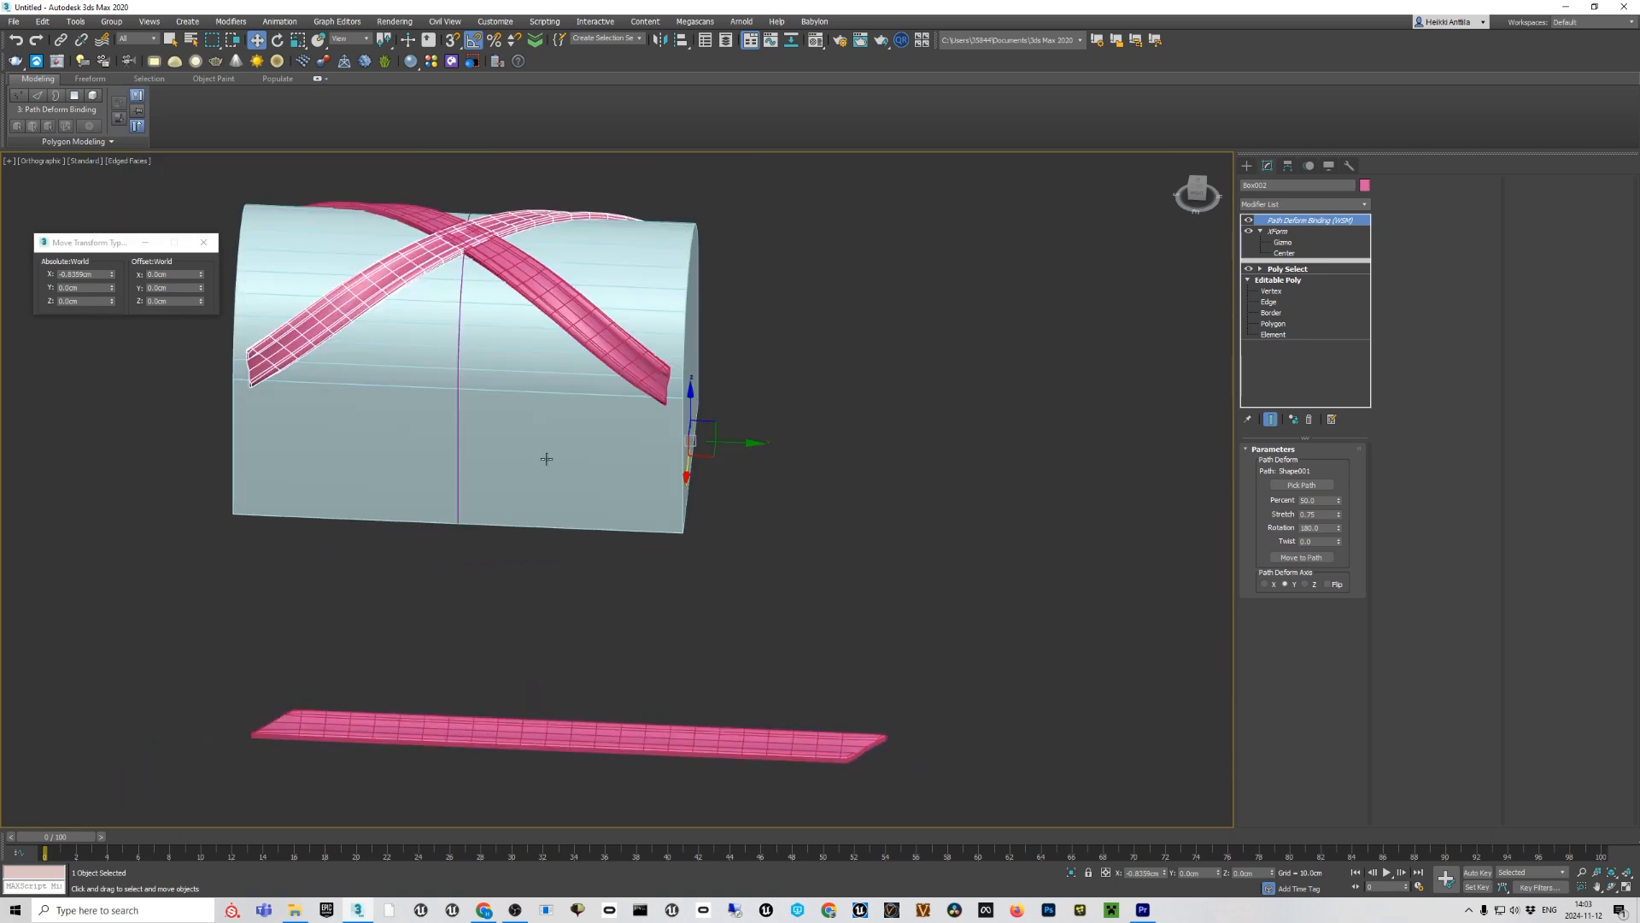
Select the path spline on the arched mesh and try to move it along Y past the mesh's end.
click(459, 448)
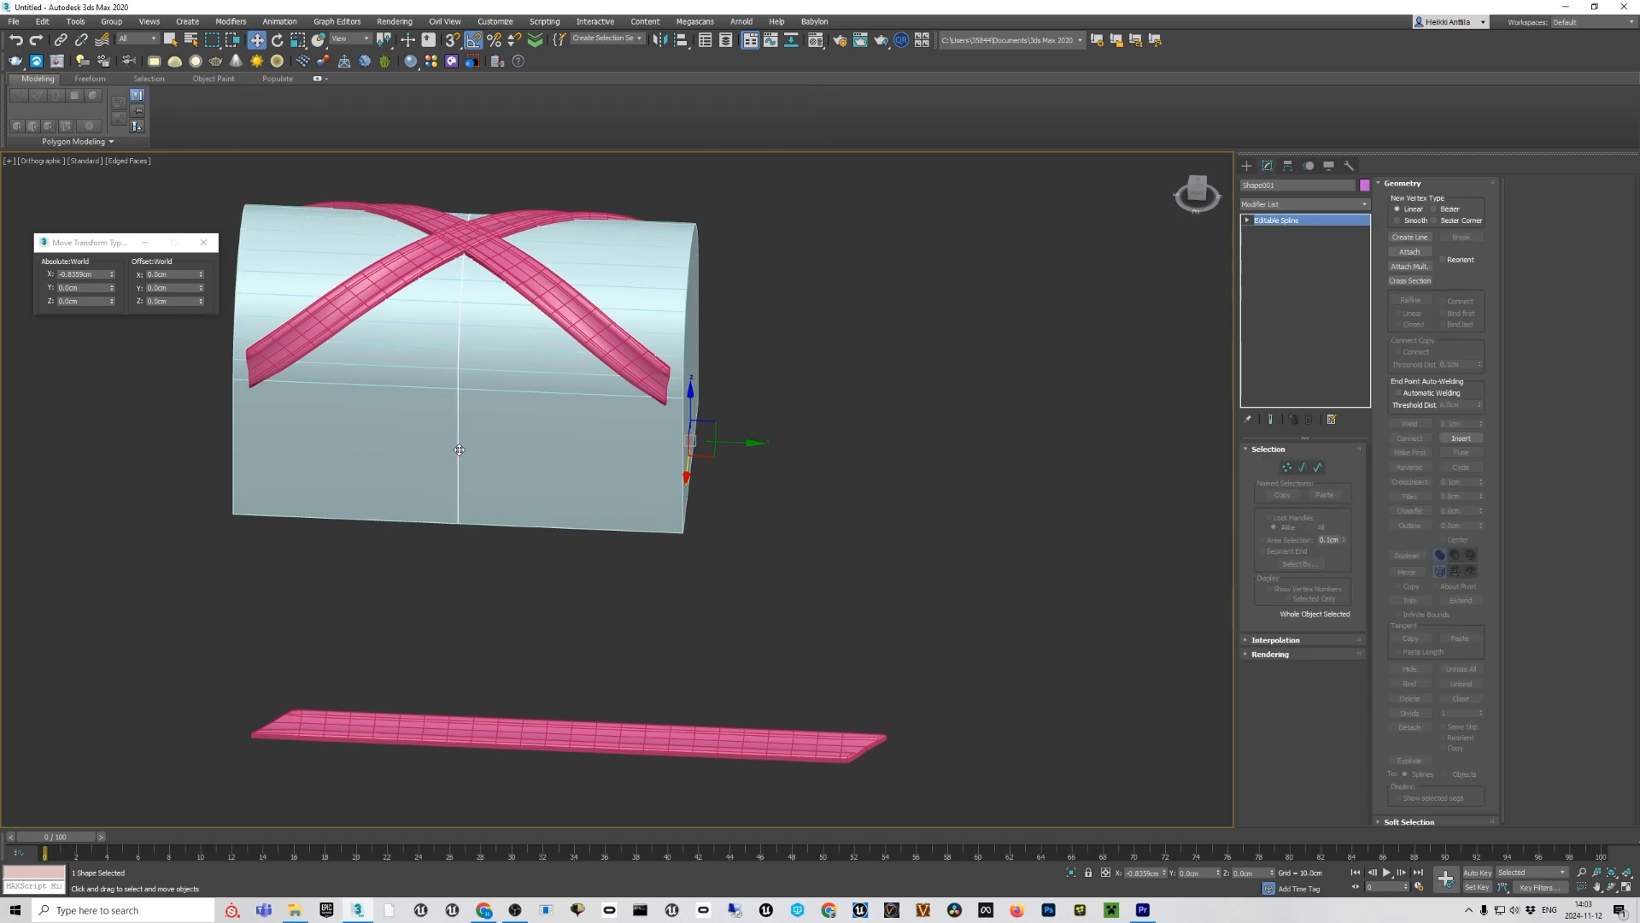
alt+middle_drag(461, 449, 691, 475)
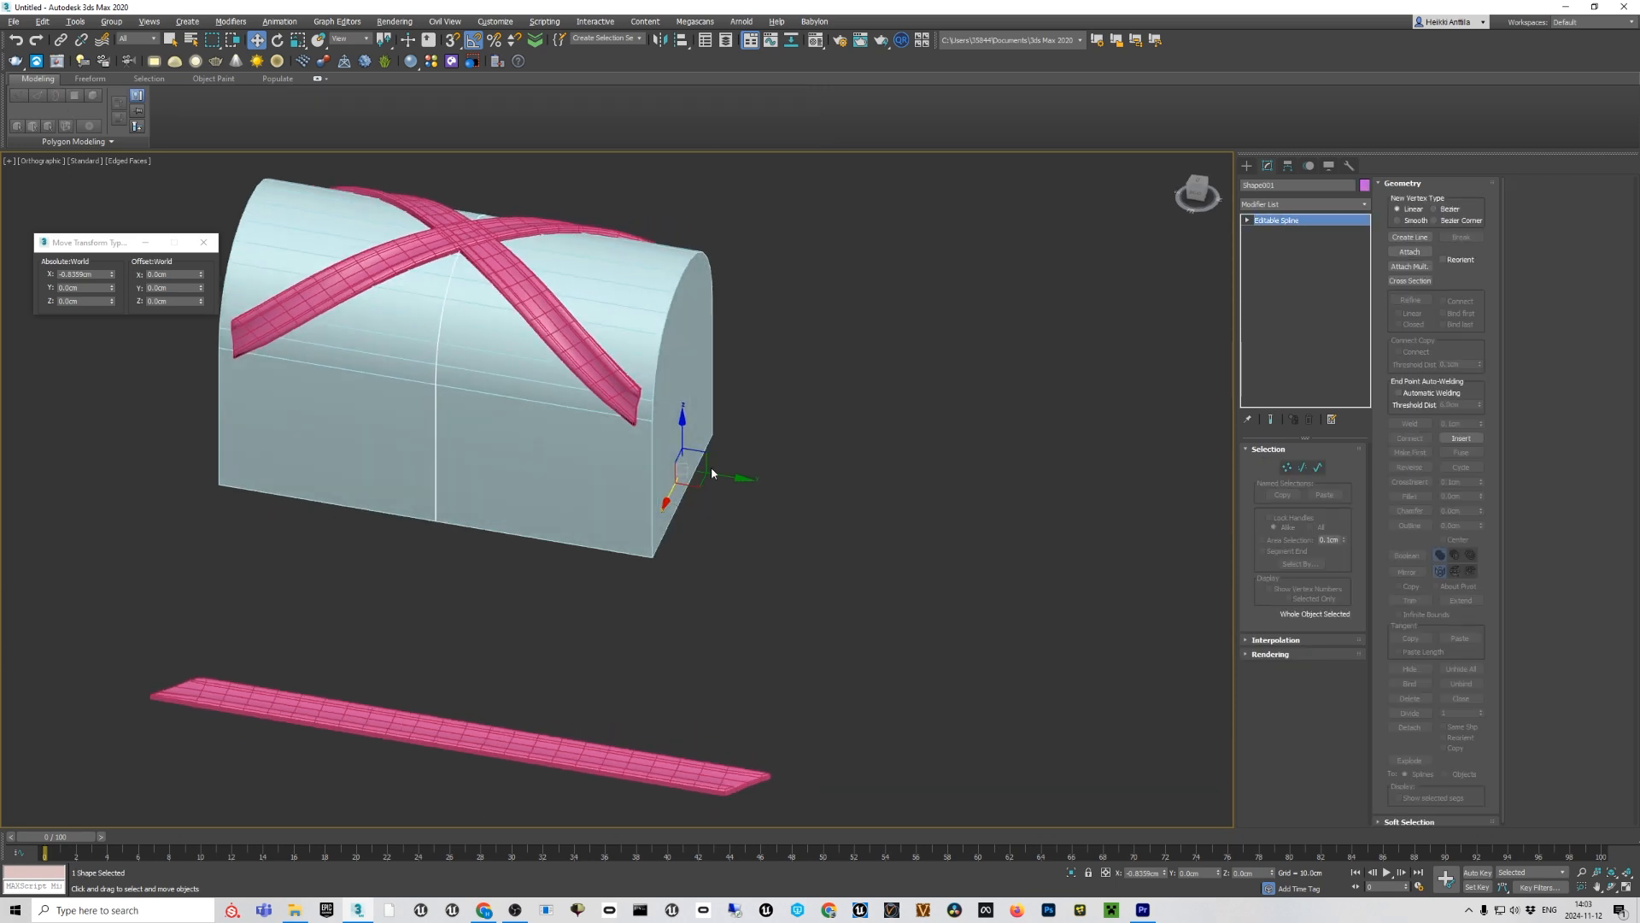
drag(719, 477, 940, 513)
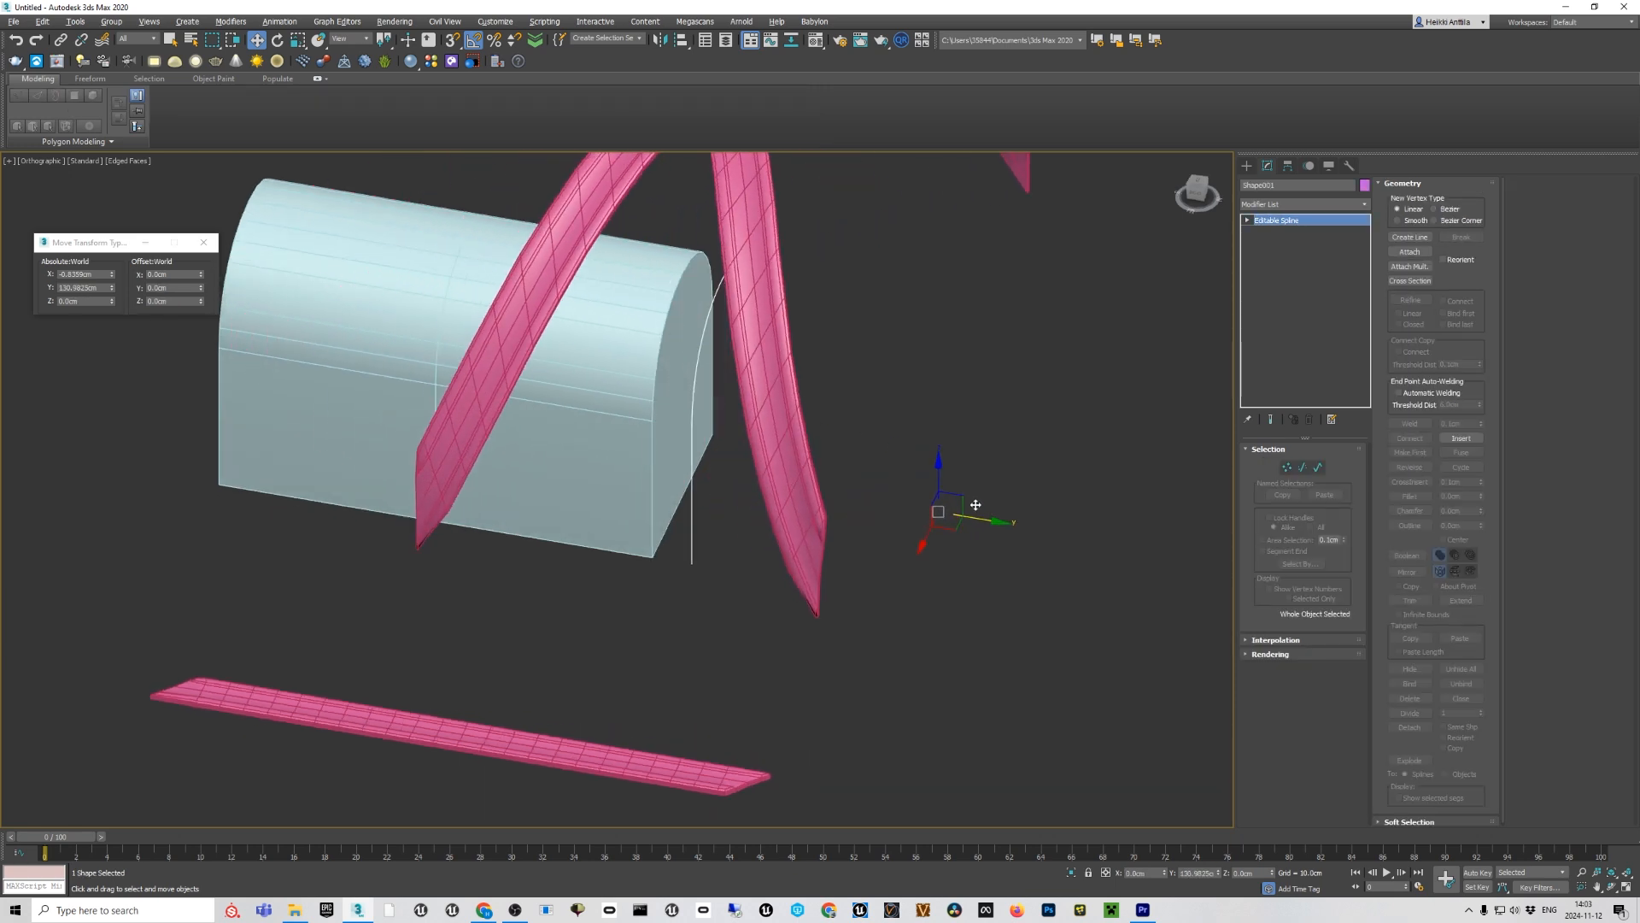
middle_drag(894, 523, 776, 537)
key(ctrl+z)
Clone the path spline as a copy along Y, placing it beyond the end of the arched mesh.
shift+drag(628, 485, 1008, 524)
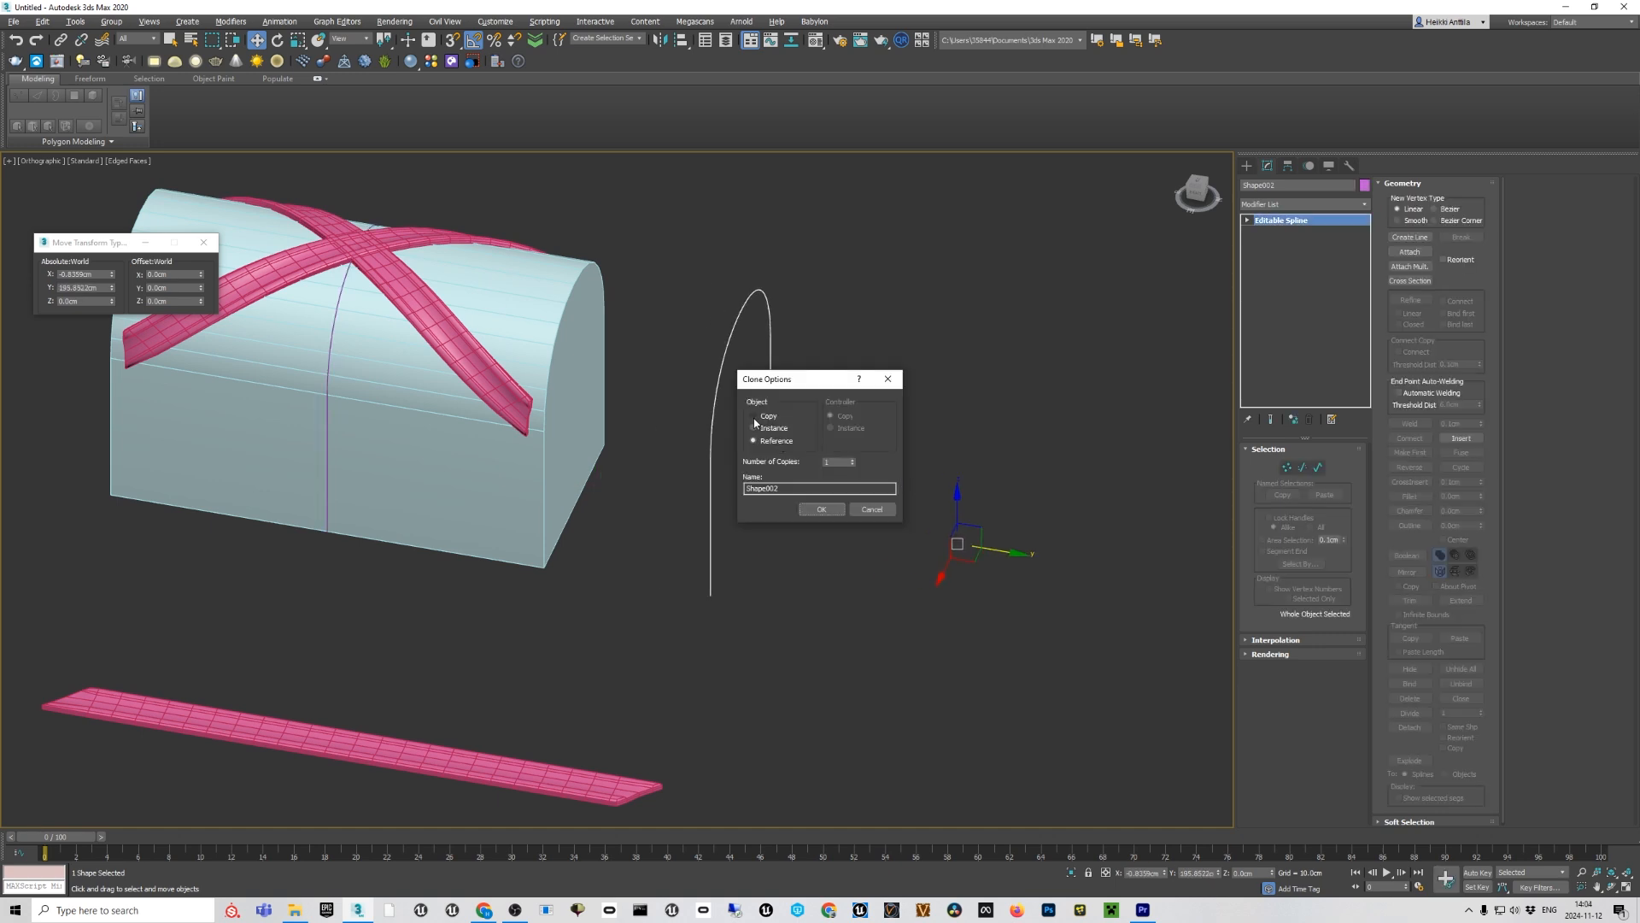
click(818, 510)
alt+middle_drag(793, 518, 772, 510)
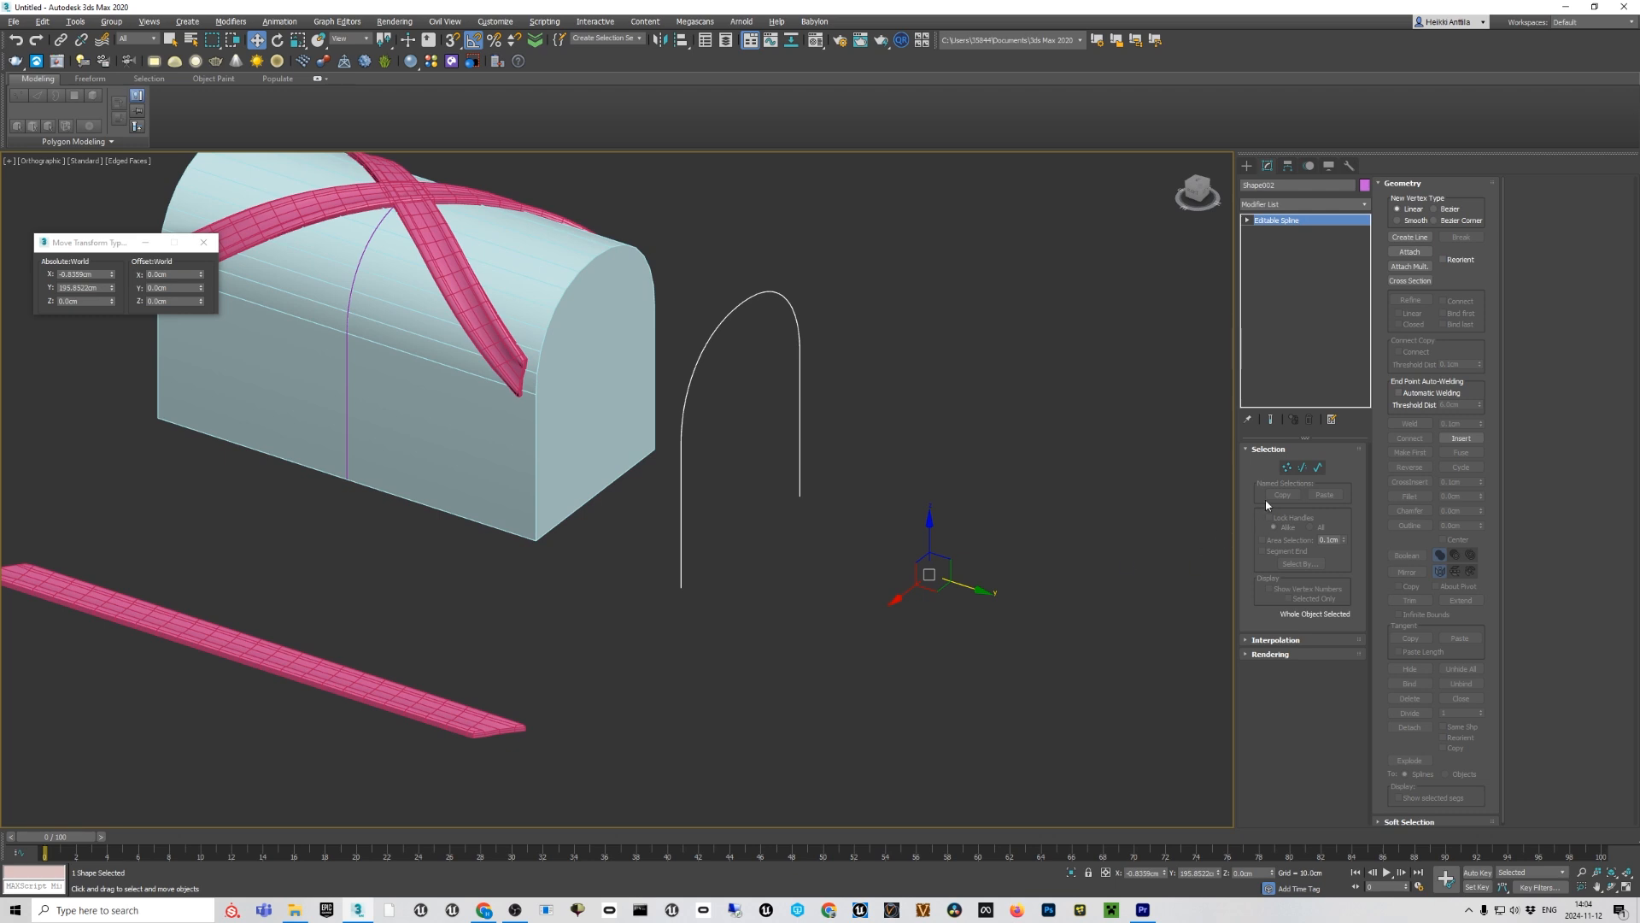
Select the copied spline's two end vertices in vertex editing and inspect their vertex type.
click(1286, 467)
drag(757, 615, 662, 567)
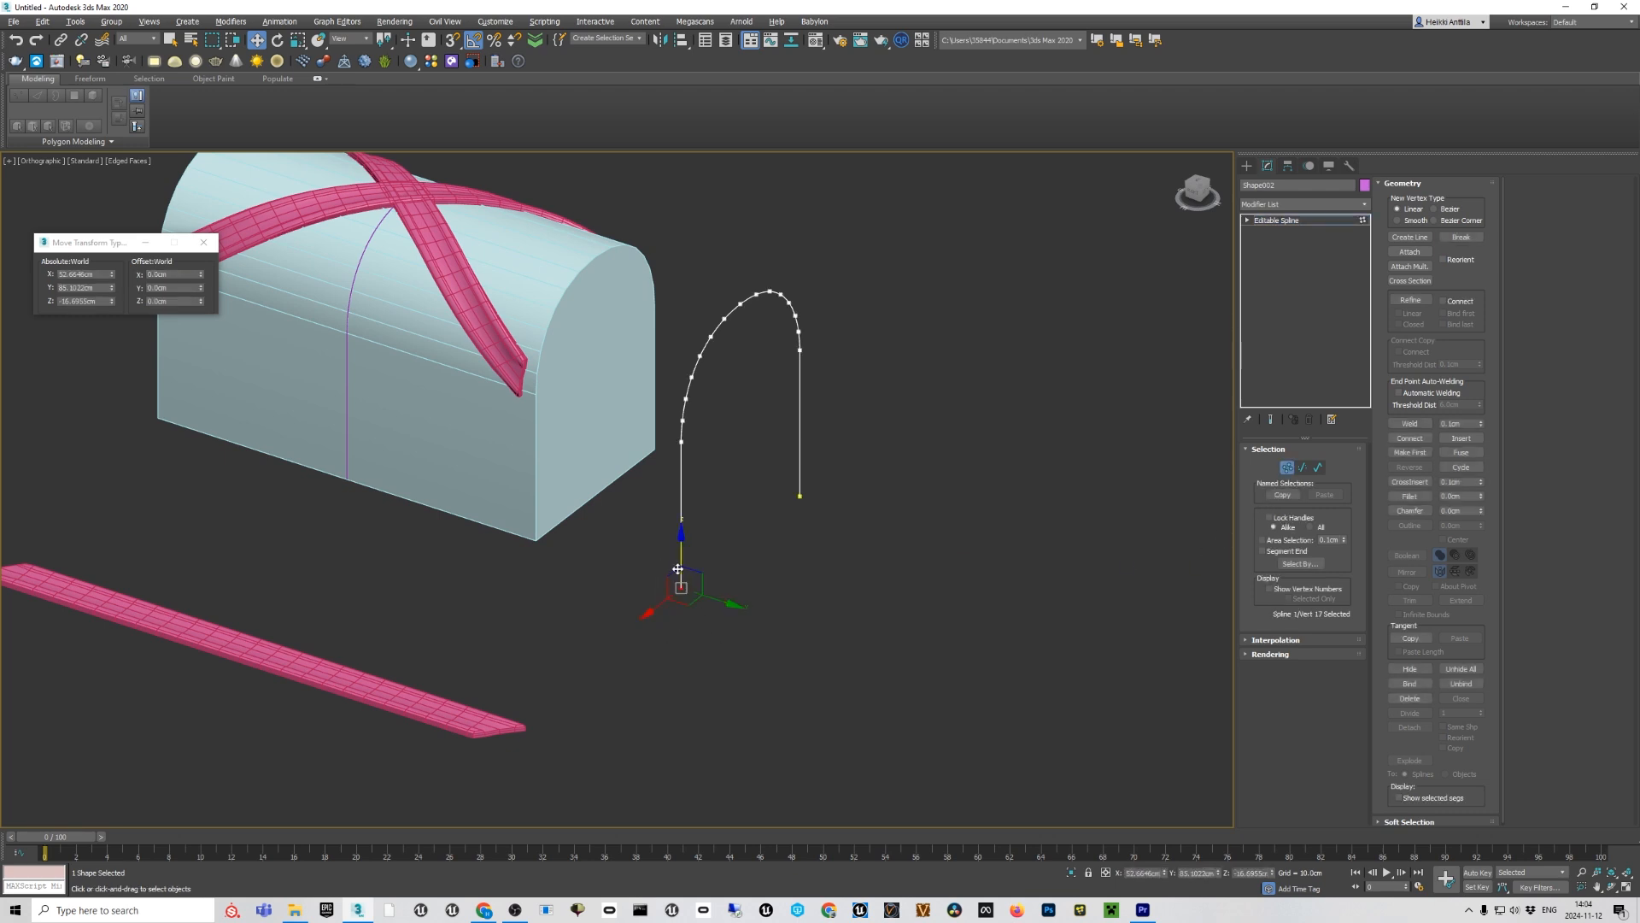
ctrl+drag(816, 530, 774, 484)
right_click(799, 497)
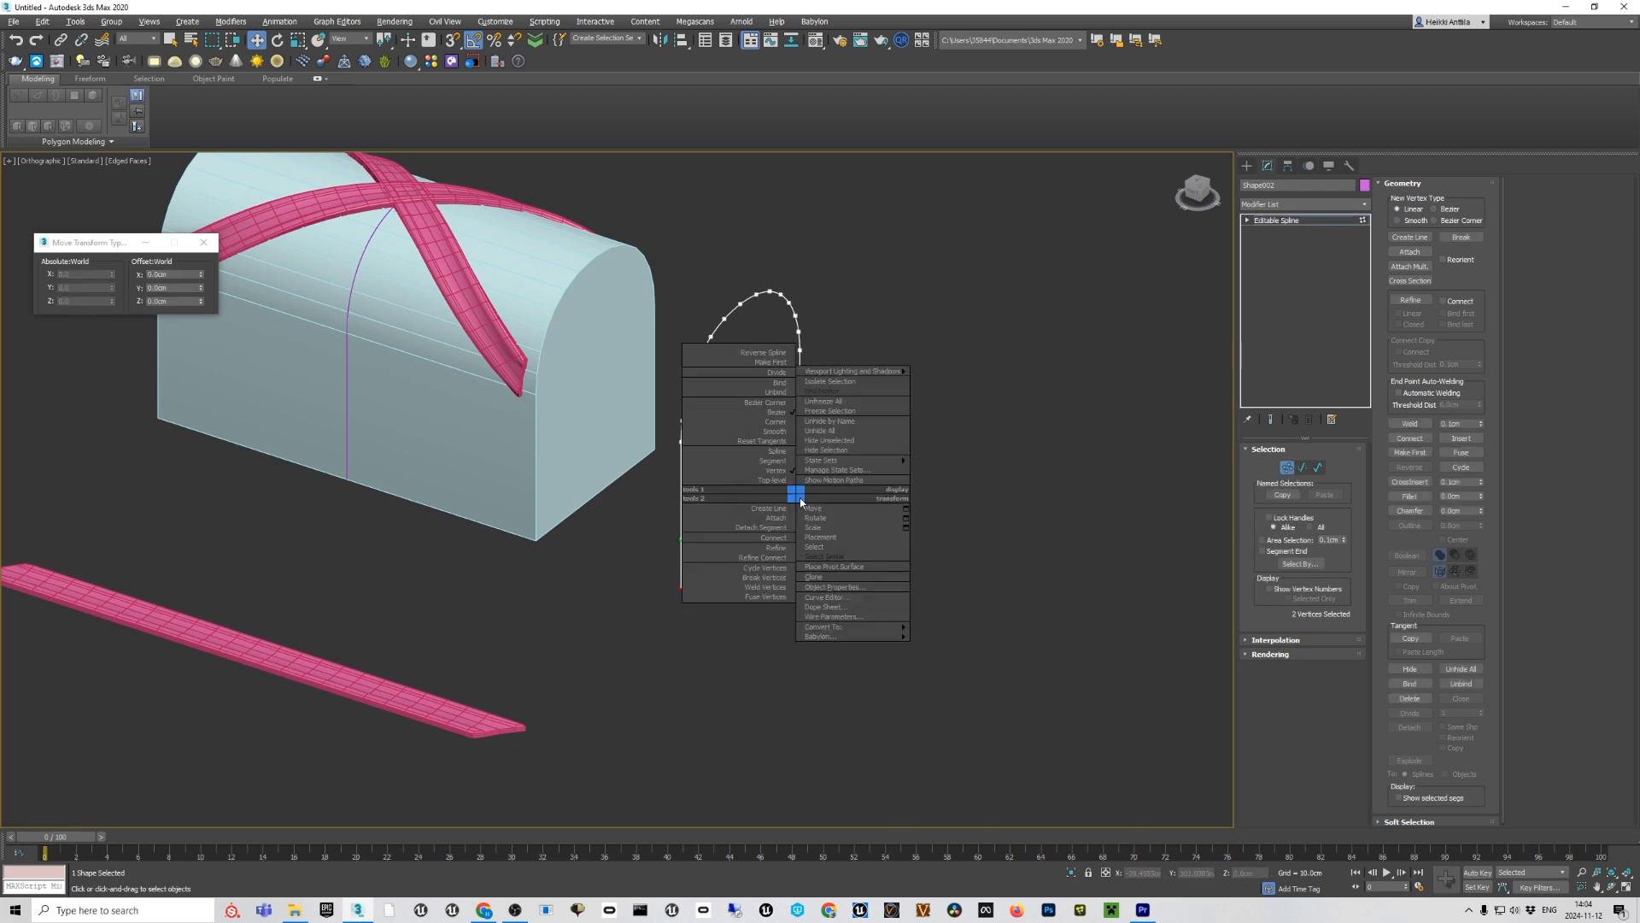
click(792, 487)
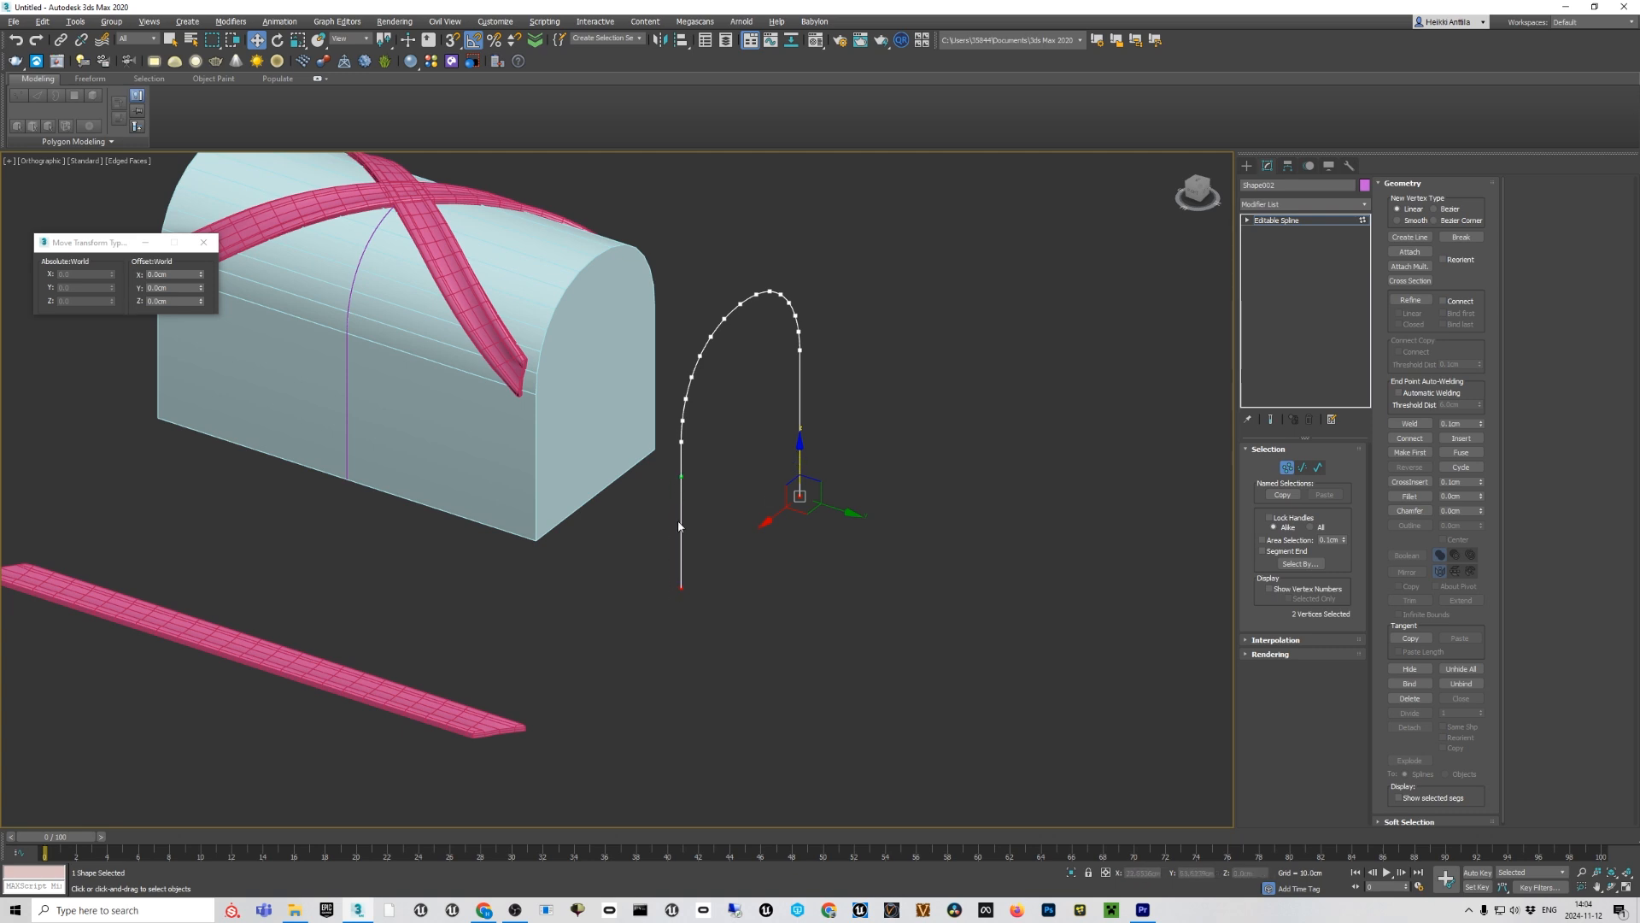
click(677, 584)
Check individual vertices along the copied spline's arch with the Scale tool, and leave vertex editing.
click(701, 356)
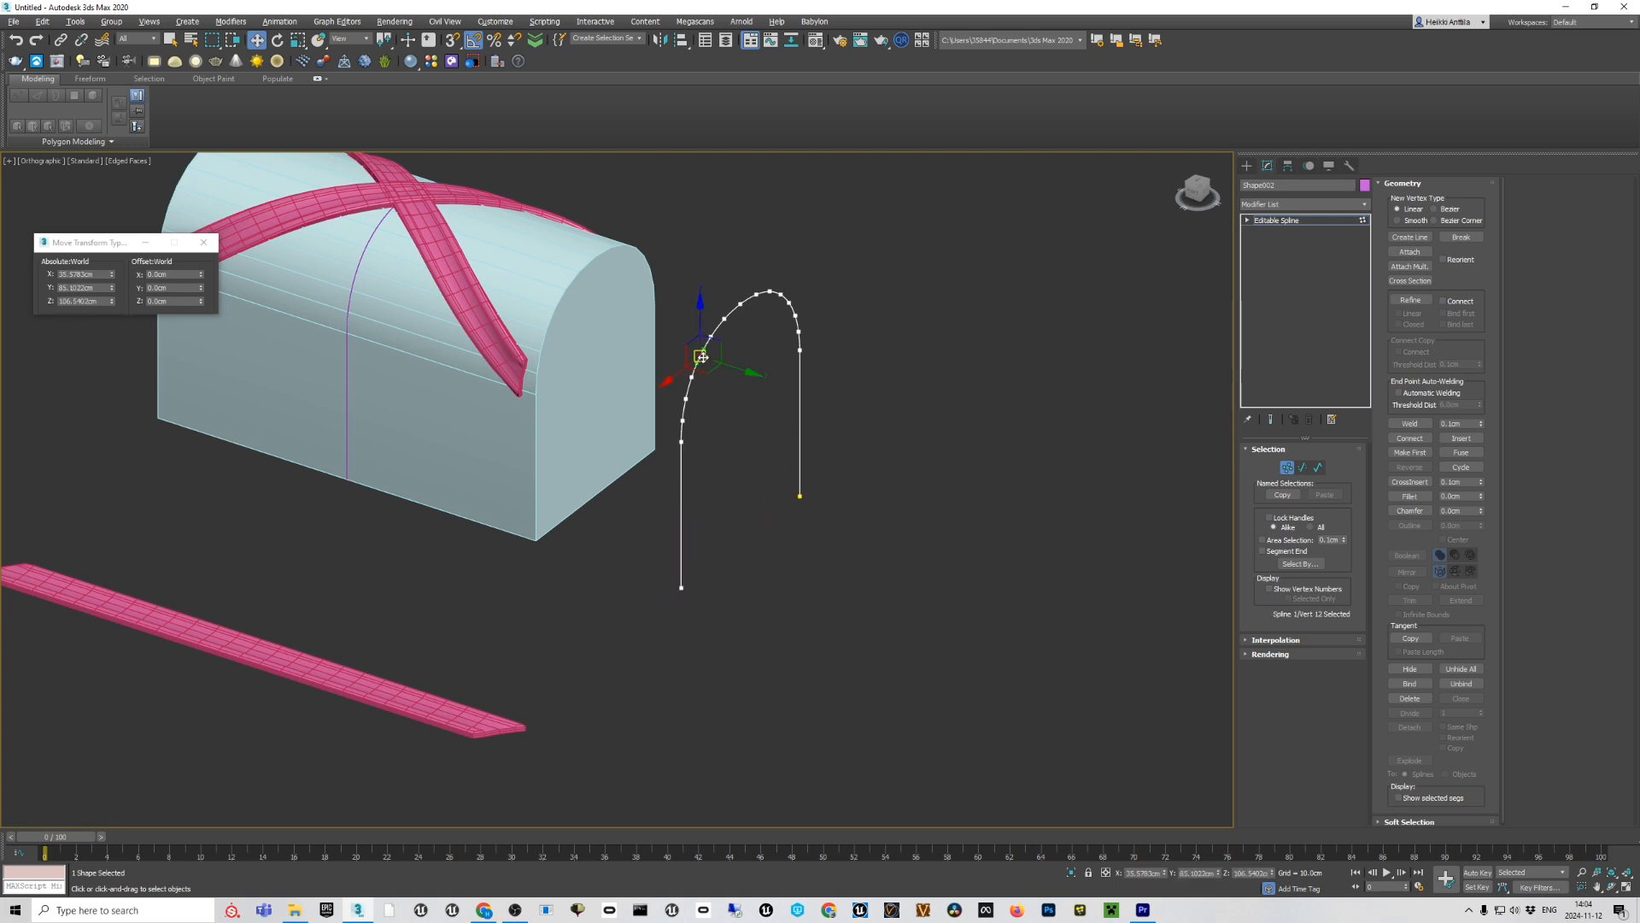
scroll(685, 361, up, 5)
key(r)
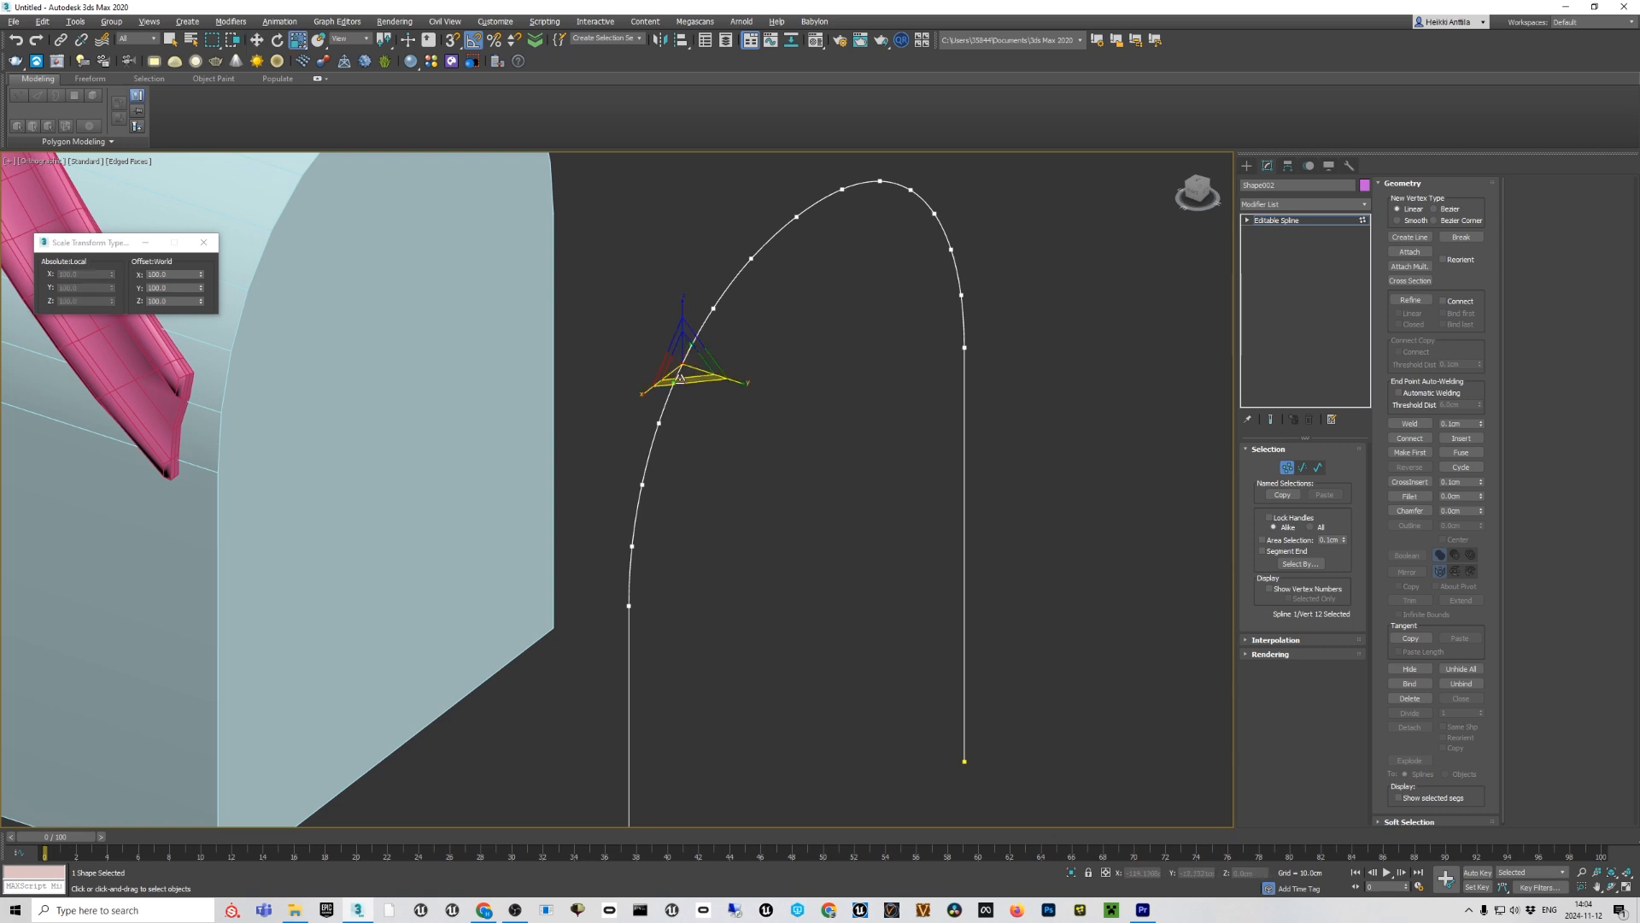
scroll(750, 372, down, 5)
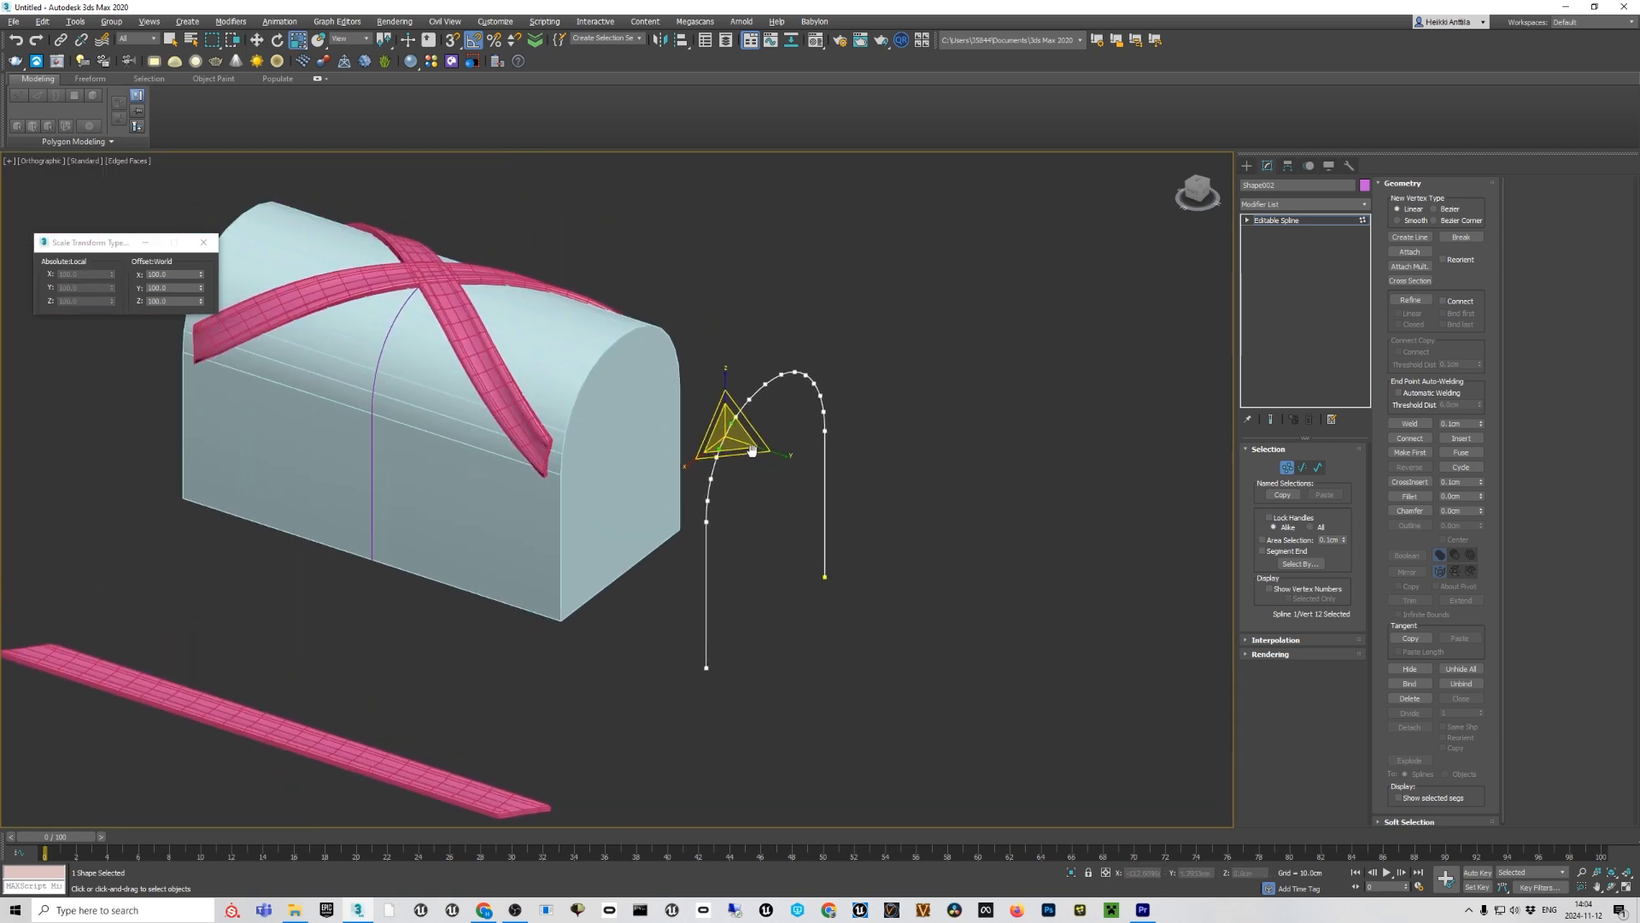
scroll(795, 367, up, 5)
drag(769, 349, 833, 387)
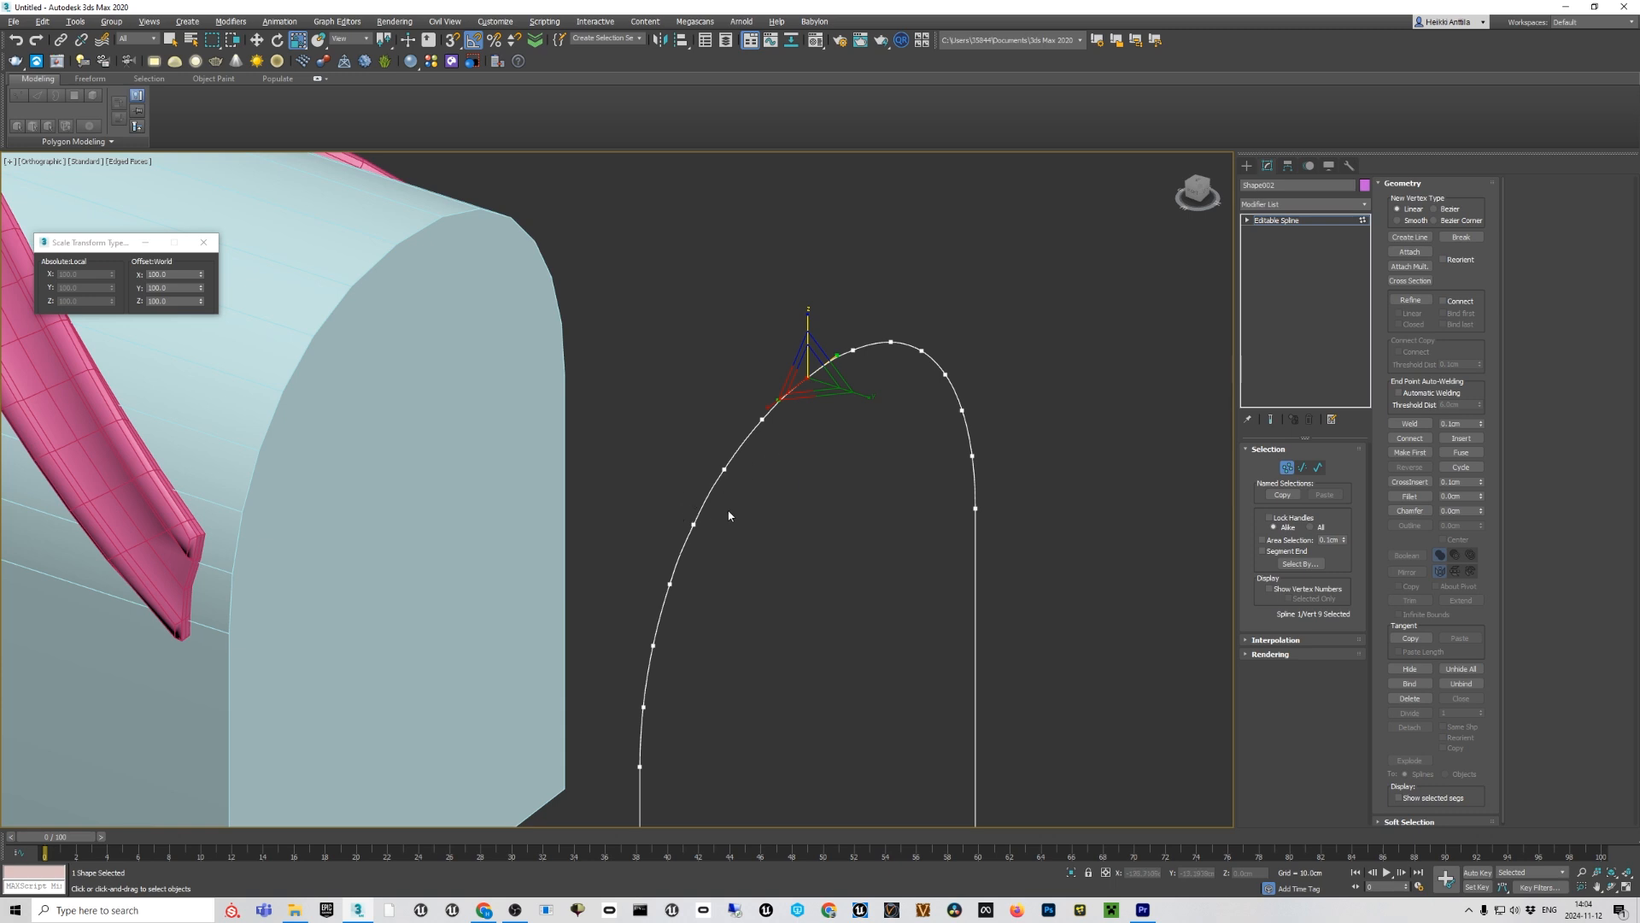
click(843, 550)
scroll(846, 564, down, 5)
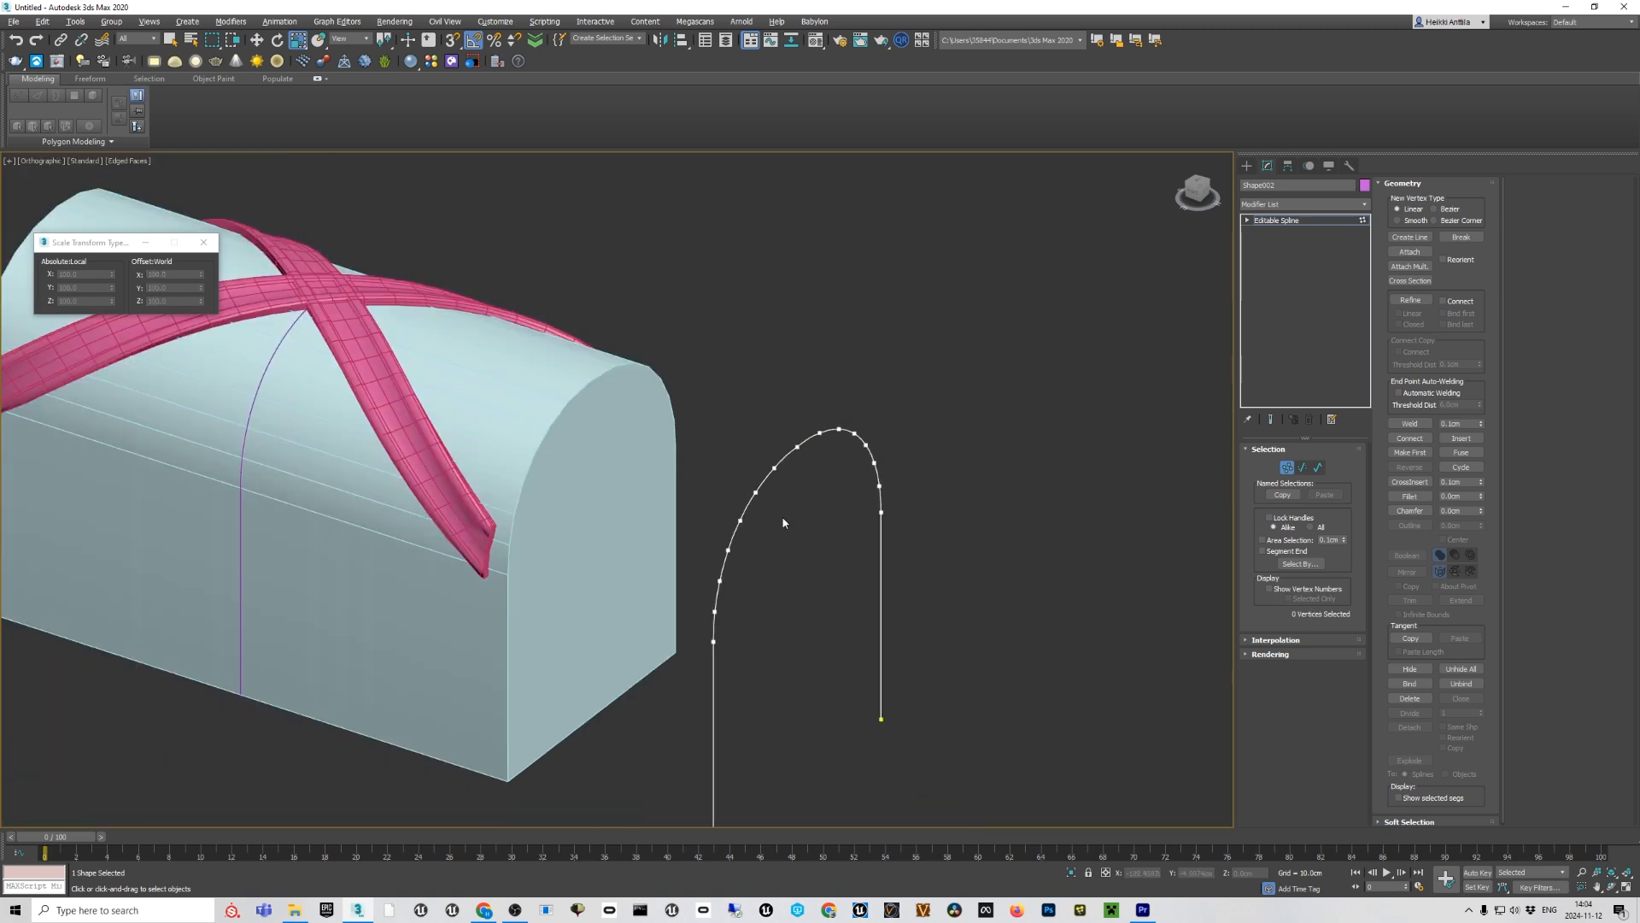
click(1286, 469)
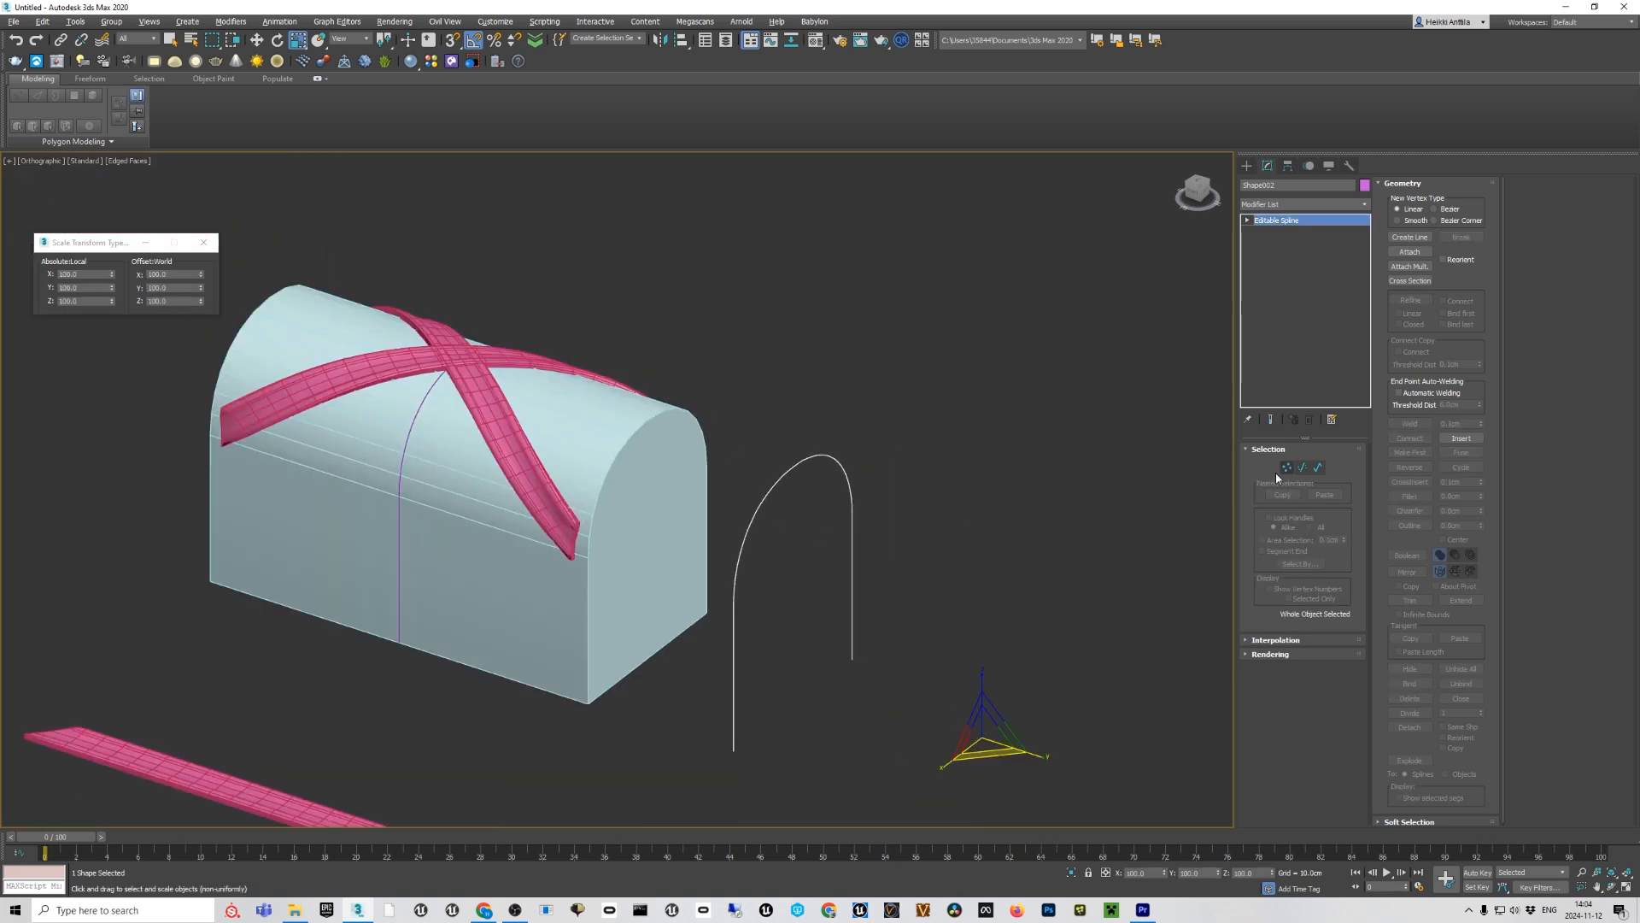
Move the copied spline along Y back onto the arched mesh, just beside the original path, and select the mirrored strip.
click(886, 506)
click(786, 487)
key(w)
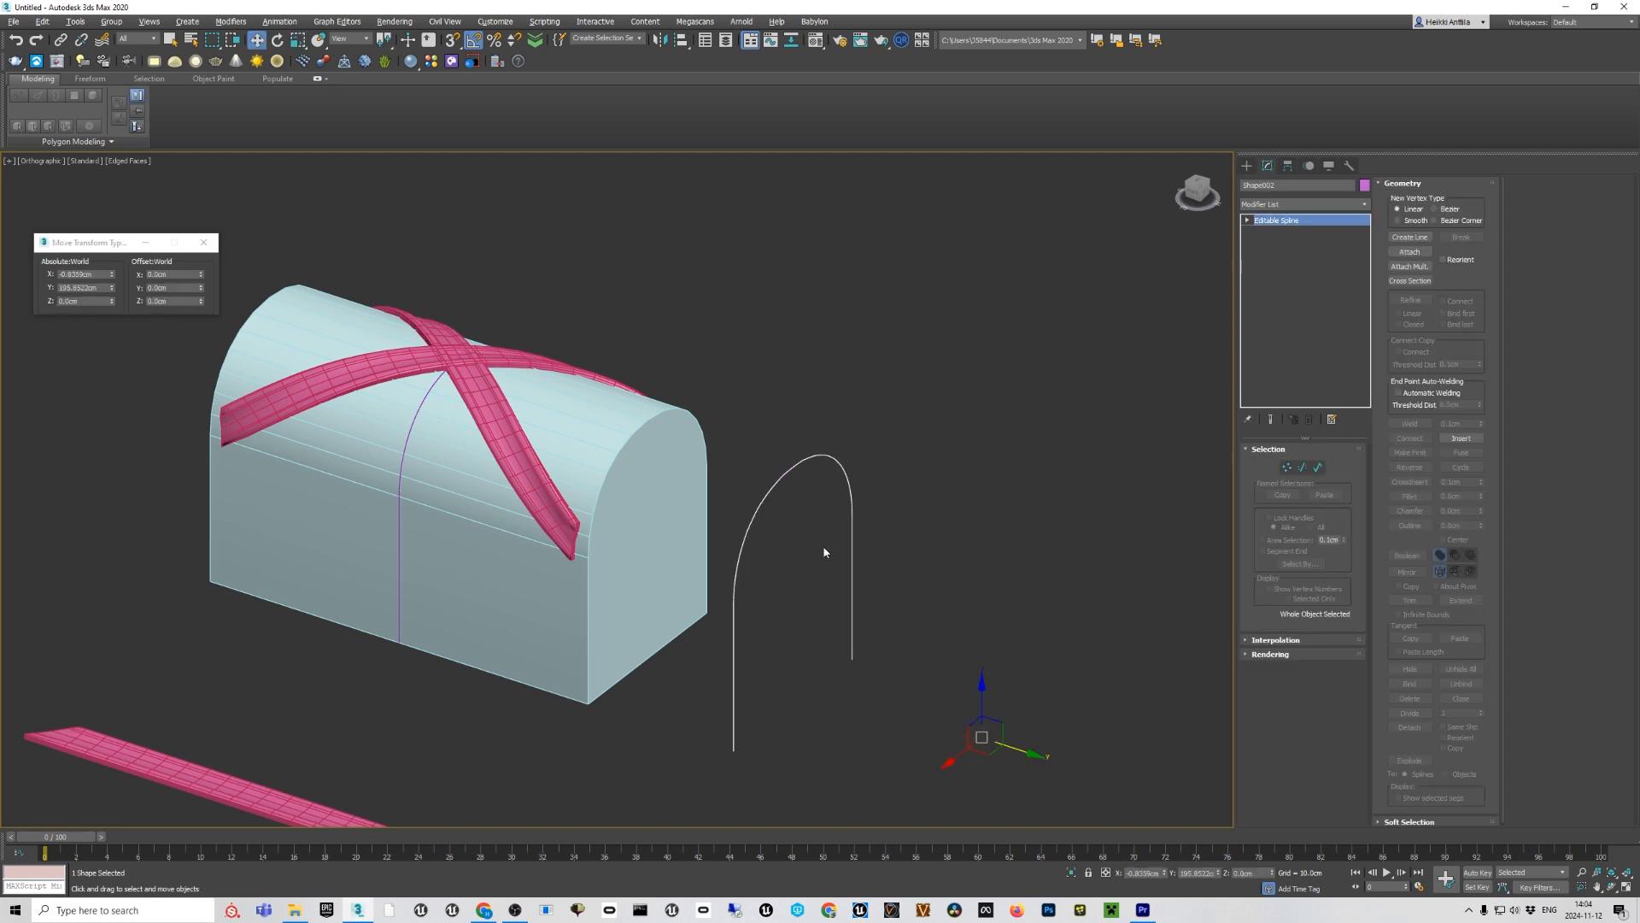
drag(998, 679, 666, 632)
scroll(464, 381, up, 2)
click(466, 382)
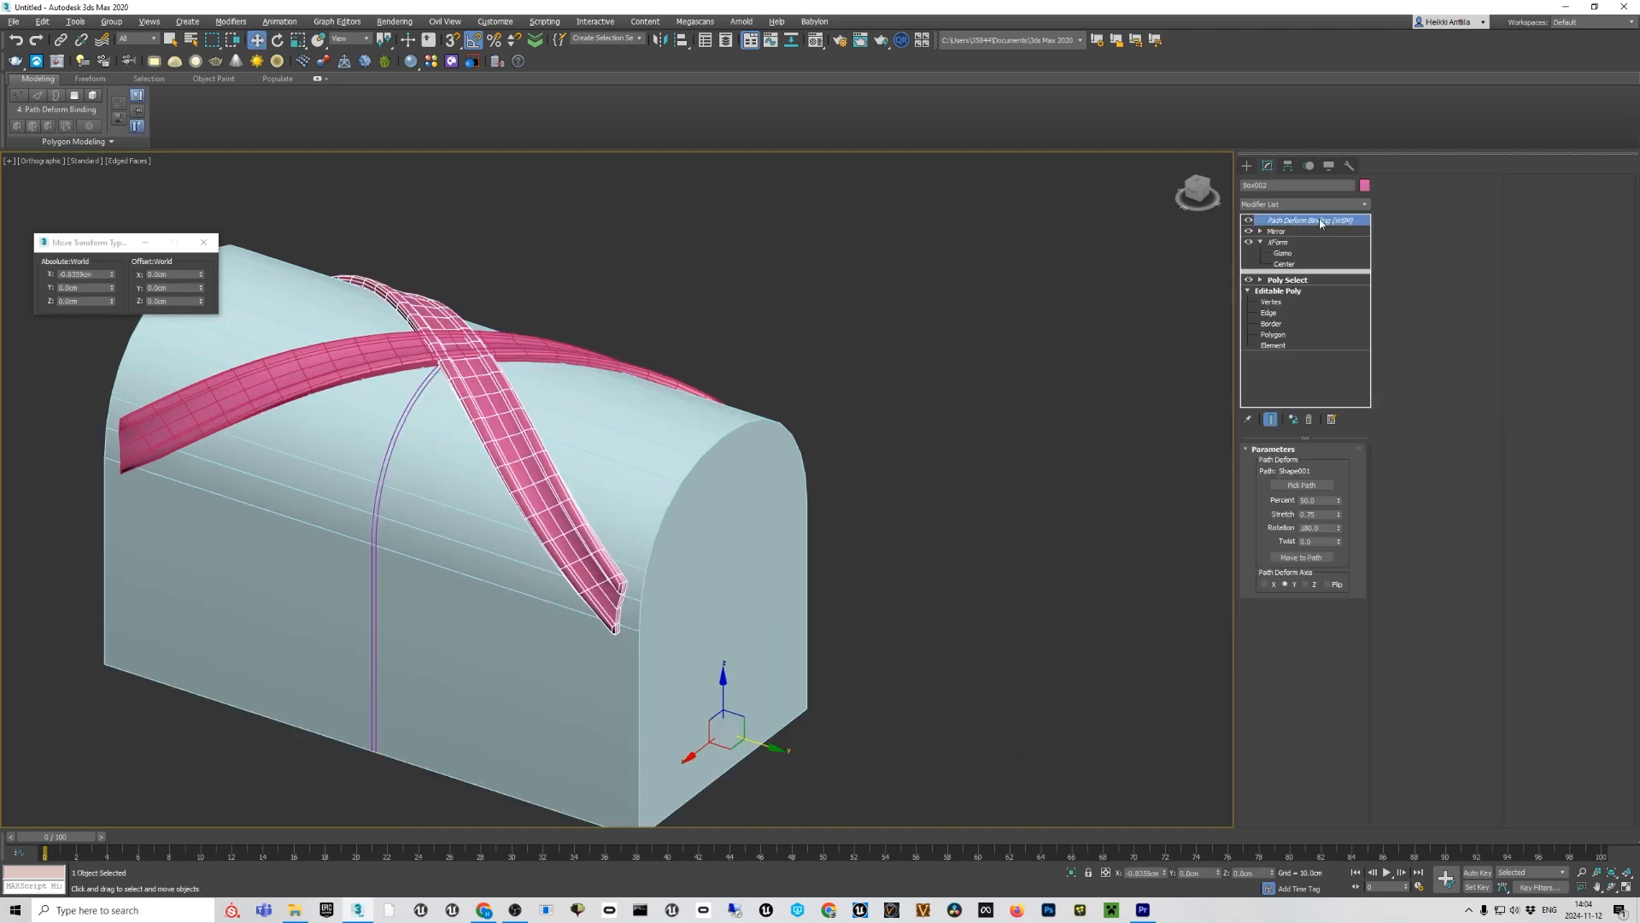
Pick the copied spline as the mirrored strip's Path Deform path and move the strip to that path.
click(1300, 484)
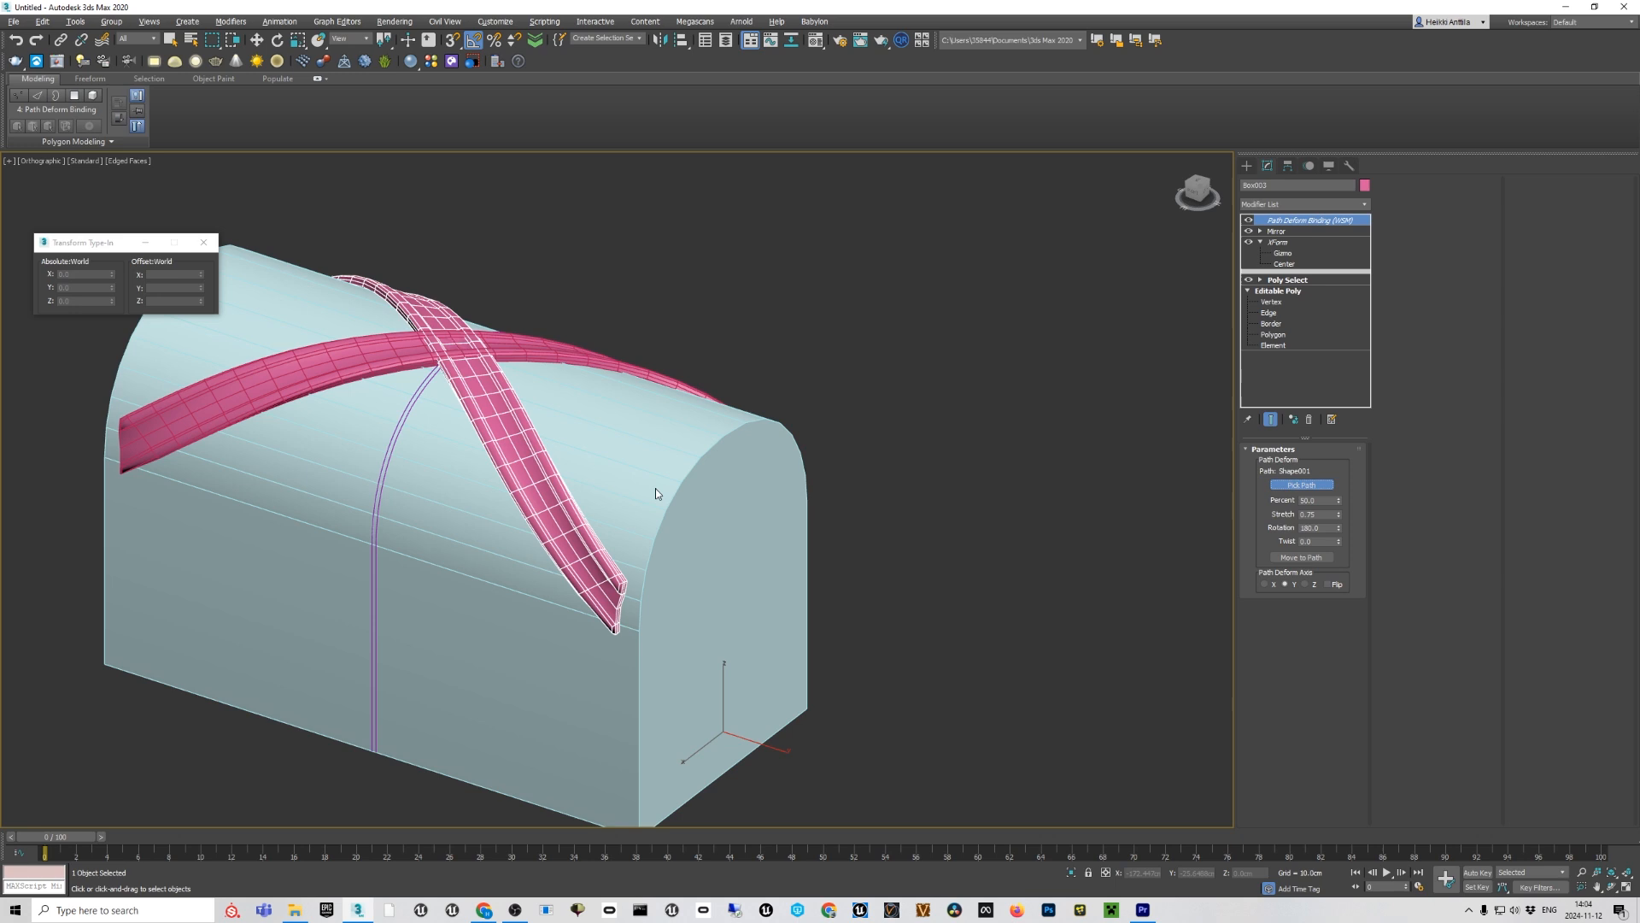
click(388, 468)
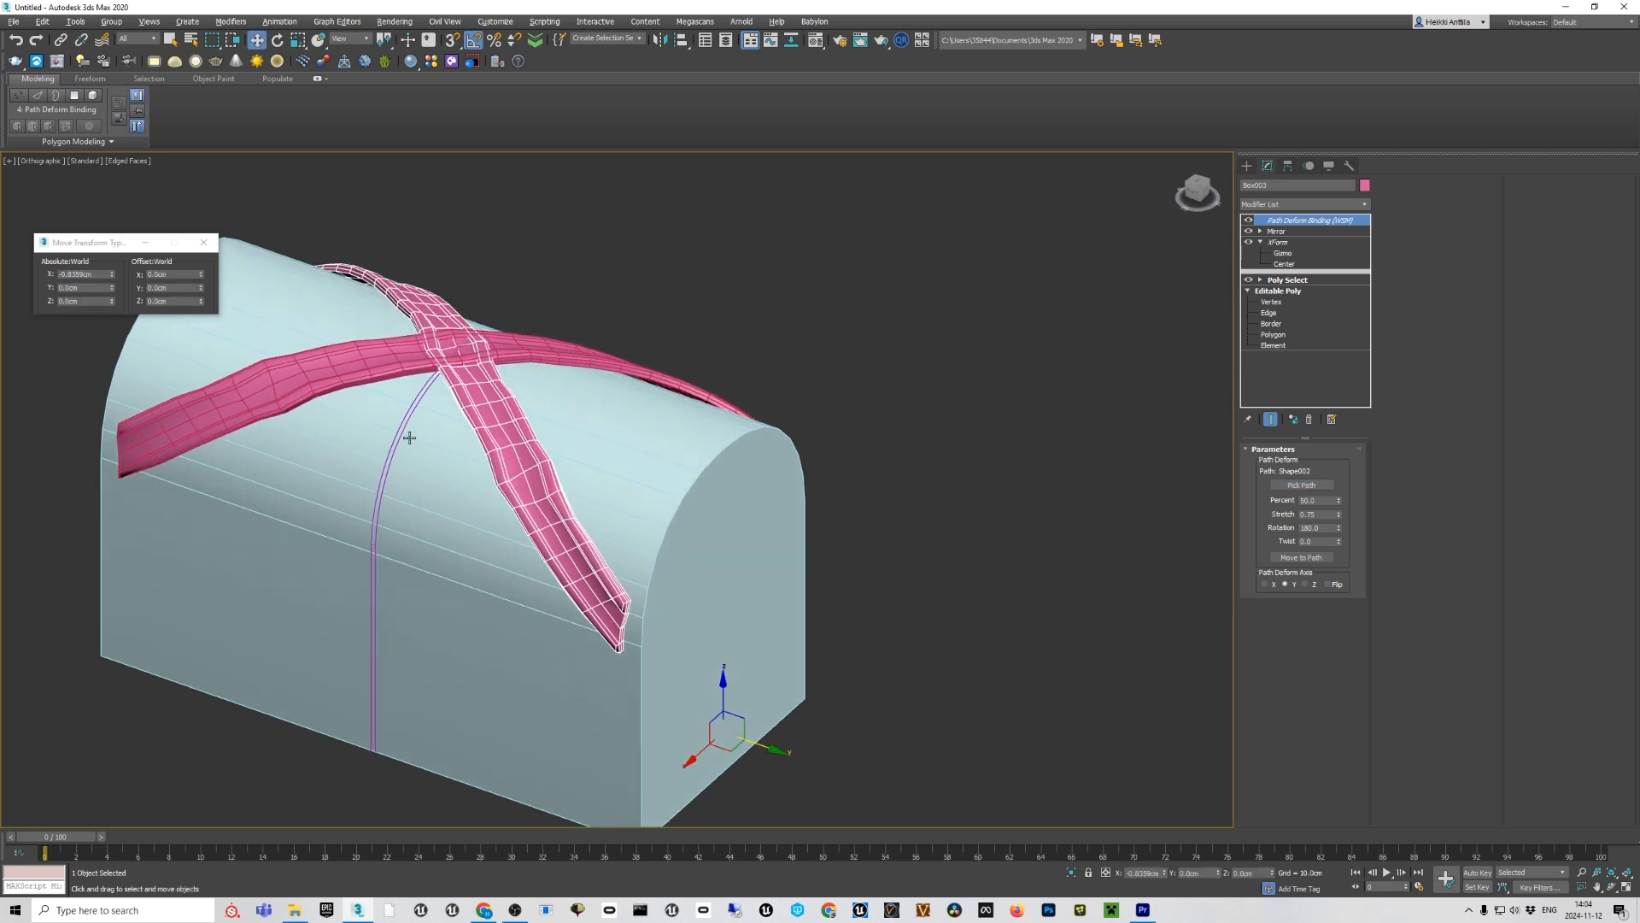
click(1310, 560)
alt+middle_drag(493, 412, 494, 492)
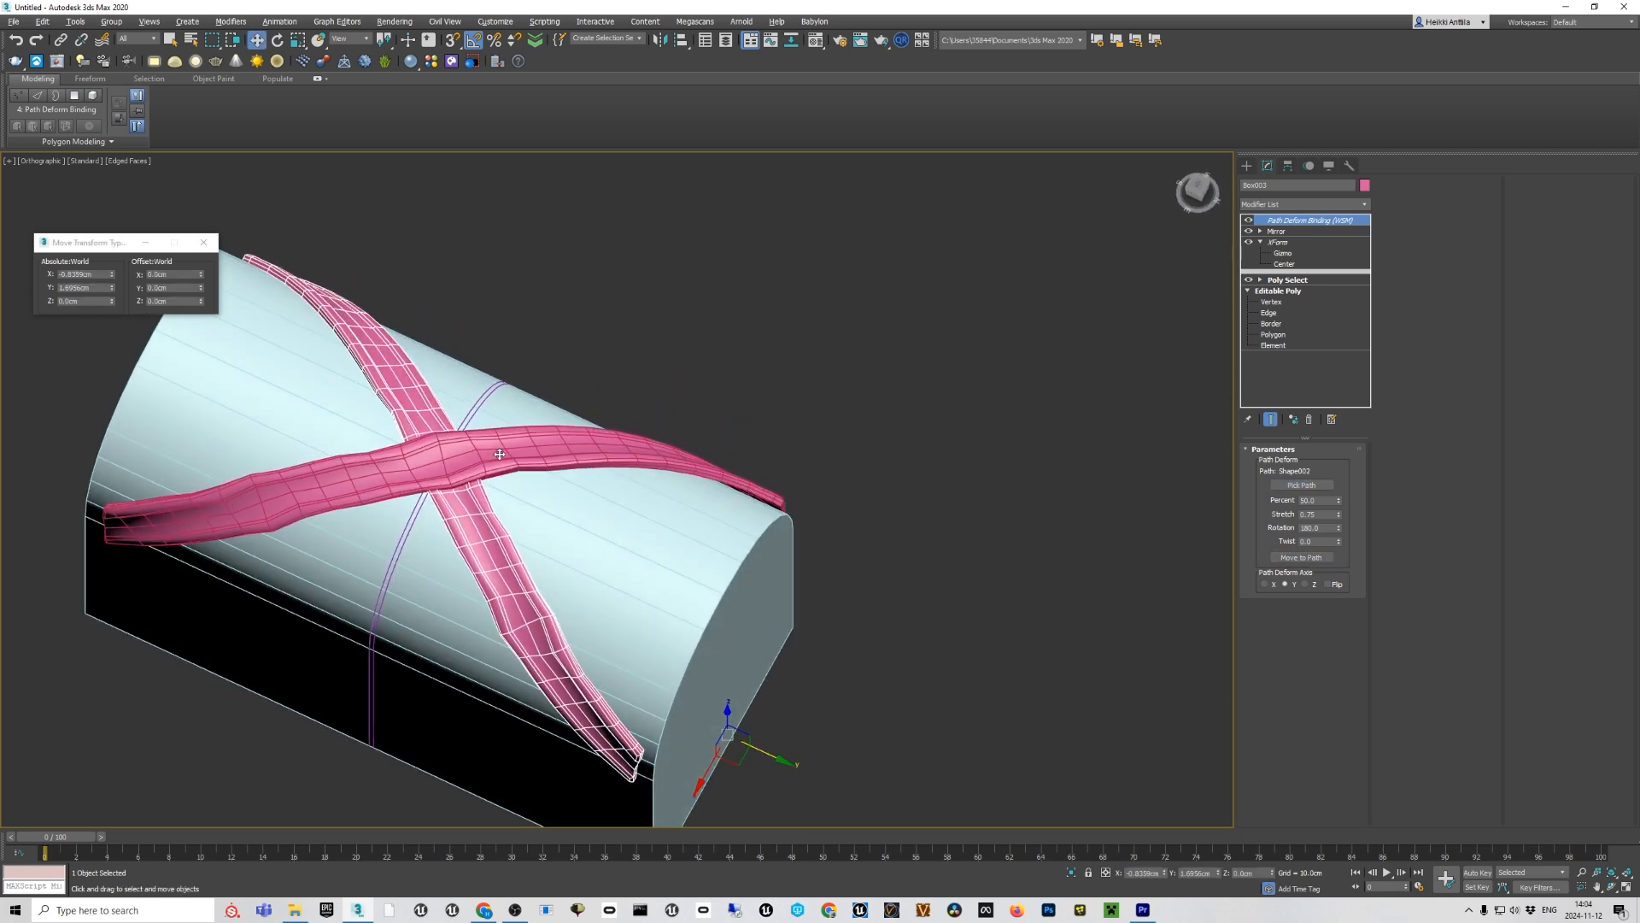
Try sliding the strips along the new path by raising the Path Deform percent, and undo the change.
alt+middle_drag(484, 581, 495, 537)
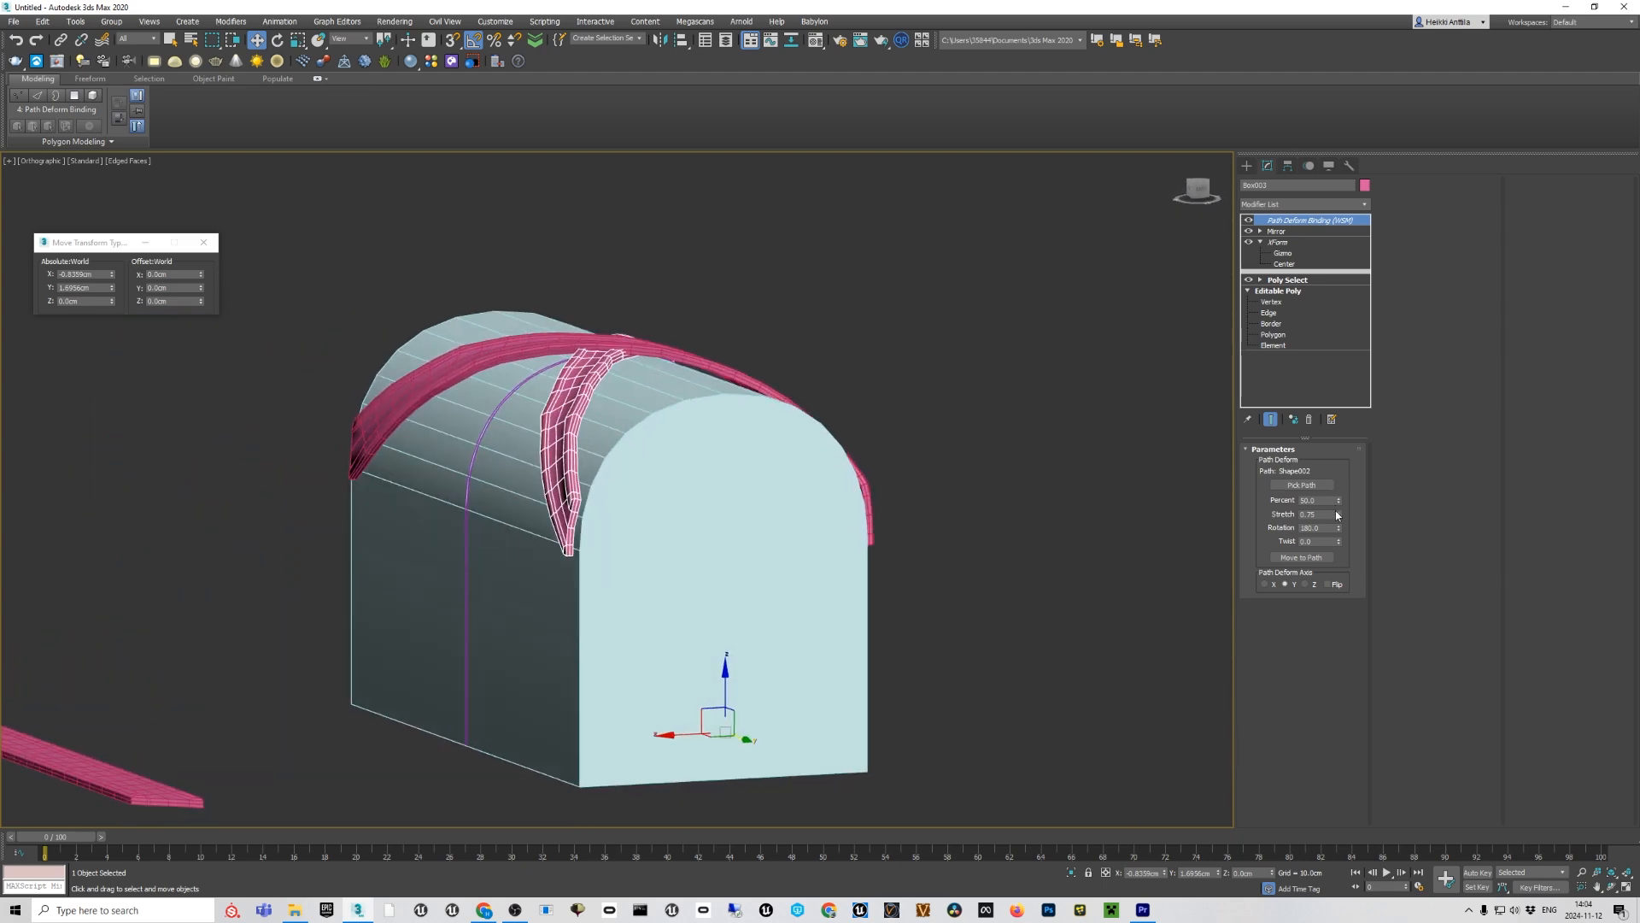
drag(1338, 504, 1303, 469)
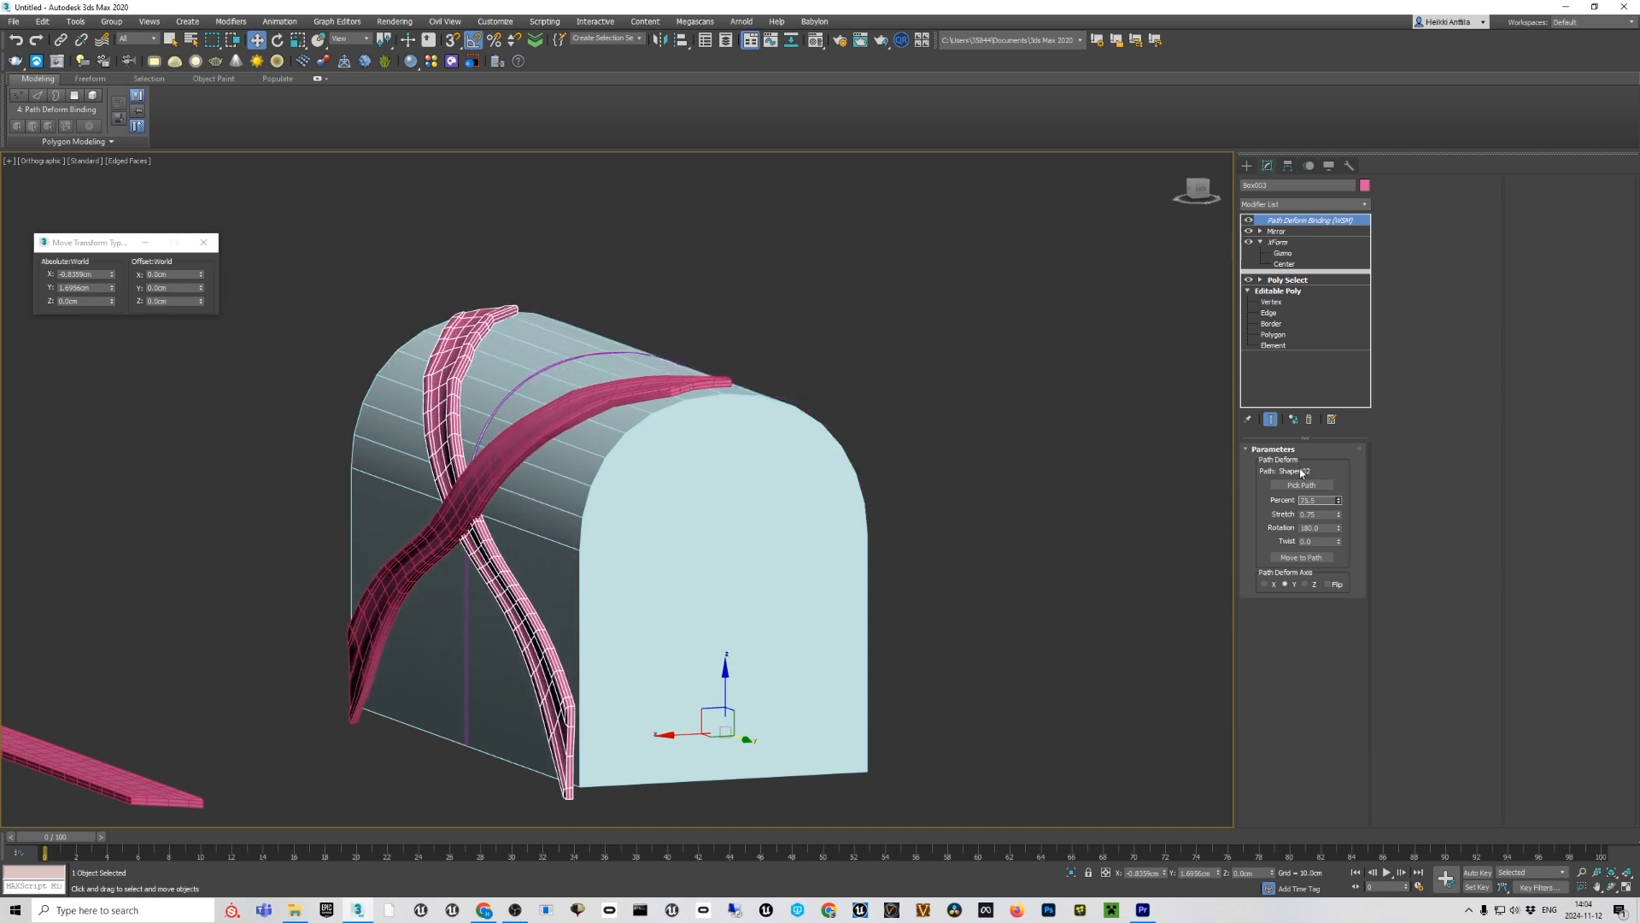
key(ctrl+z)
alt+middle_drag(615, 519, 495, 448)
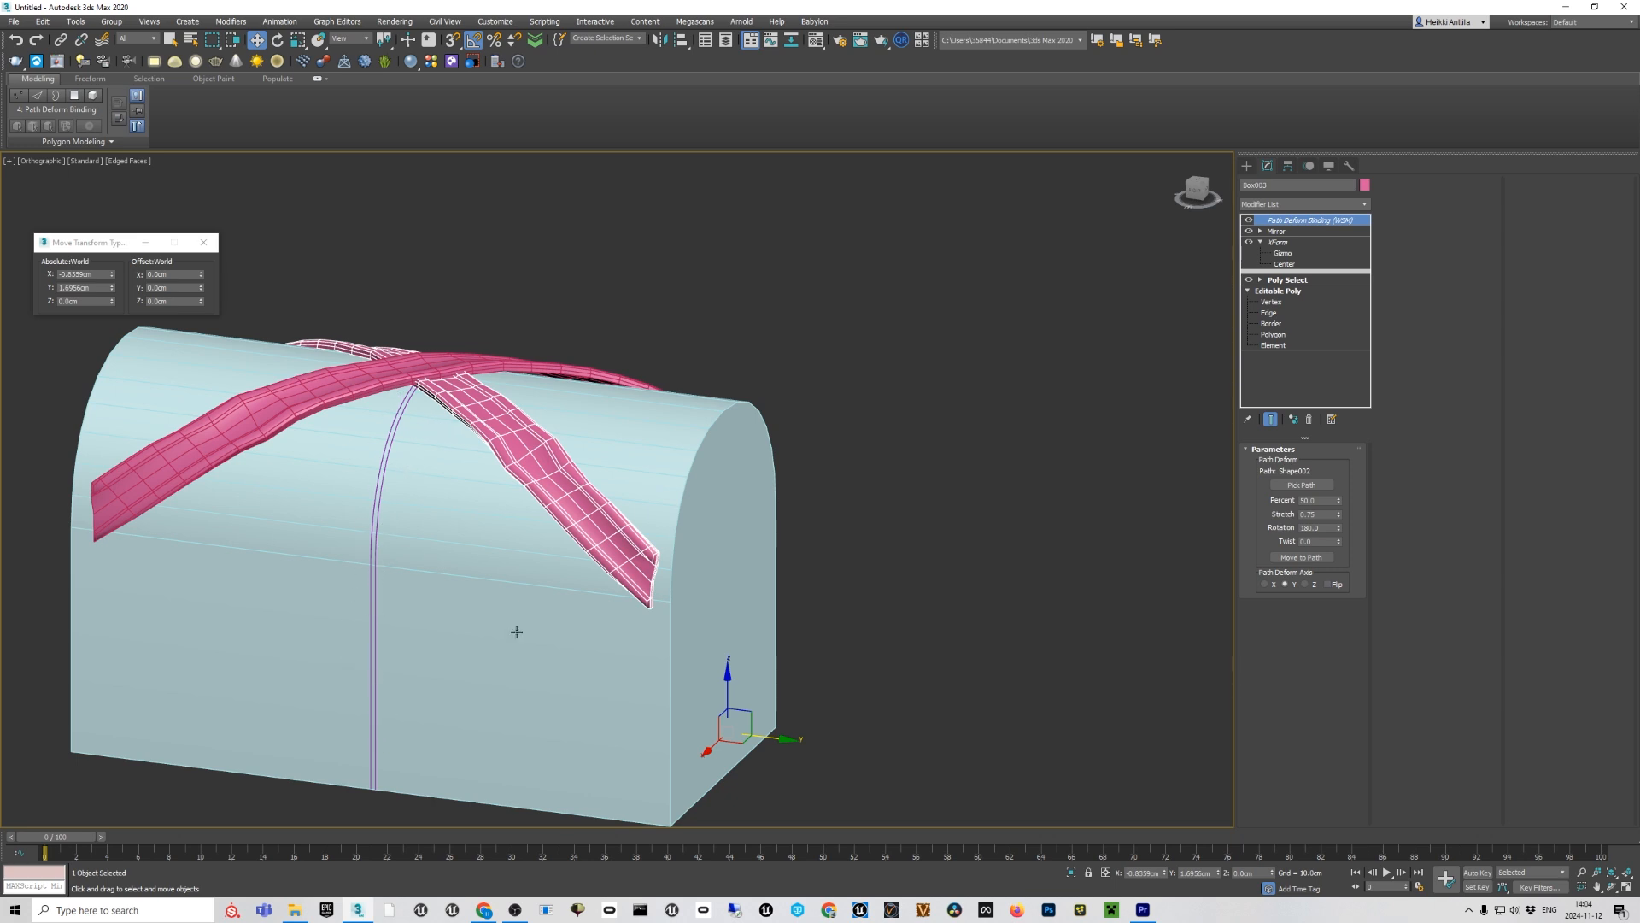
Select the copied path spline on the arched mesh and add a Normalize Spline modifier to it.
click(969, 454)
scroll(355, 487, up, 4)
click(397, 494)
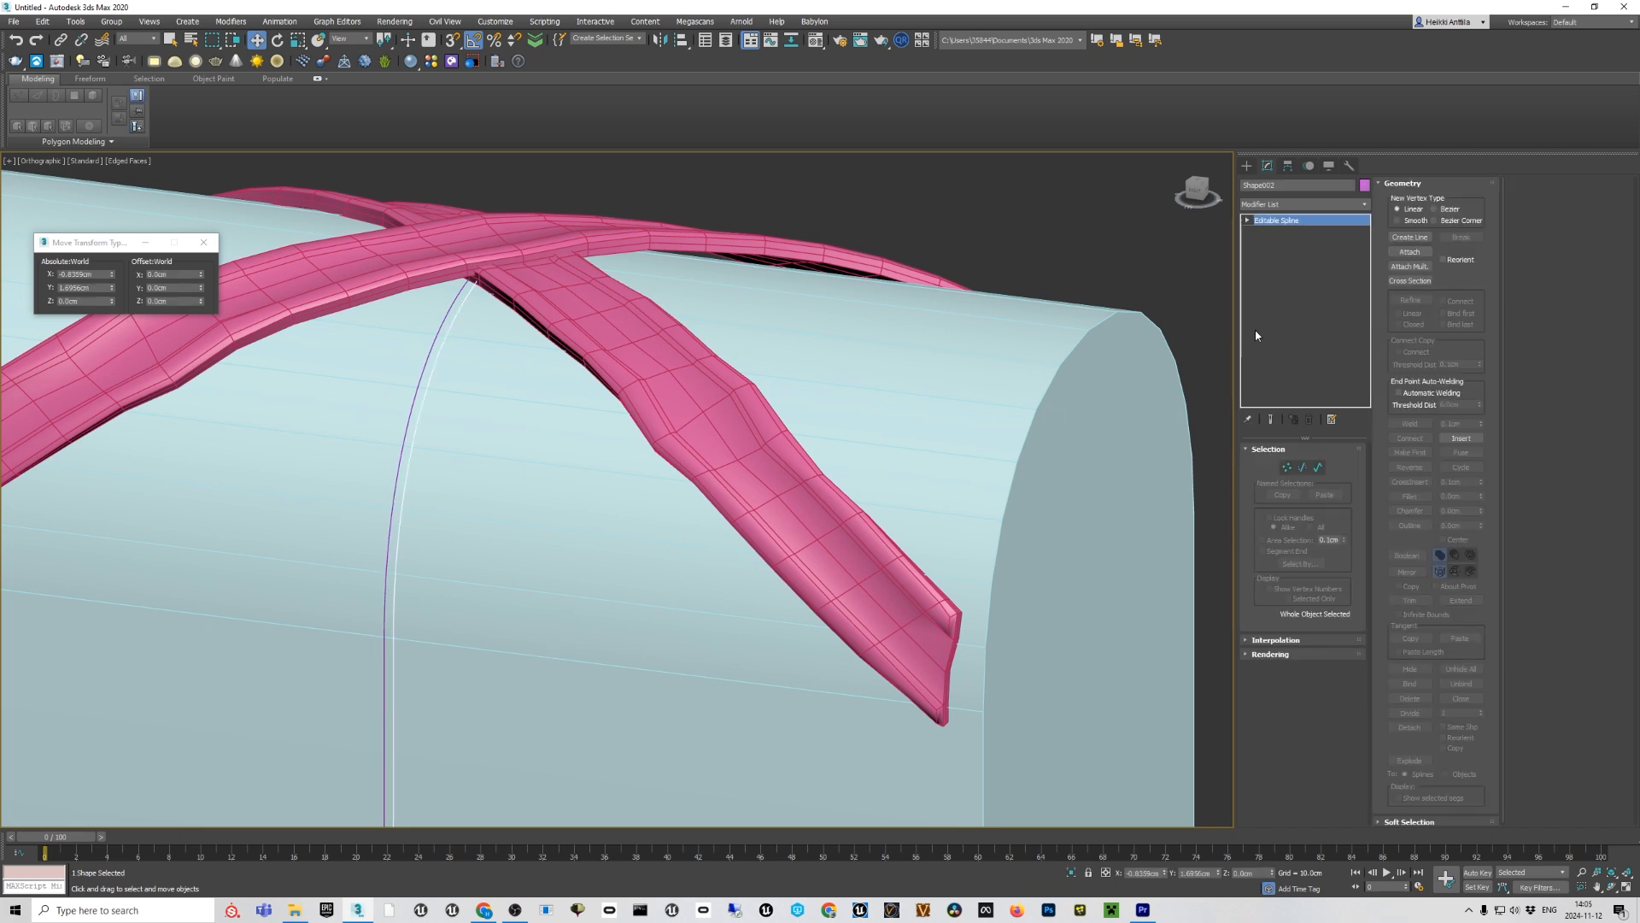
click(1364, 204)
drag(1365, 256, 1359, 628)
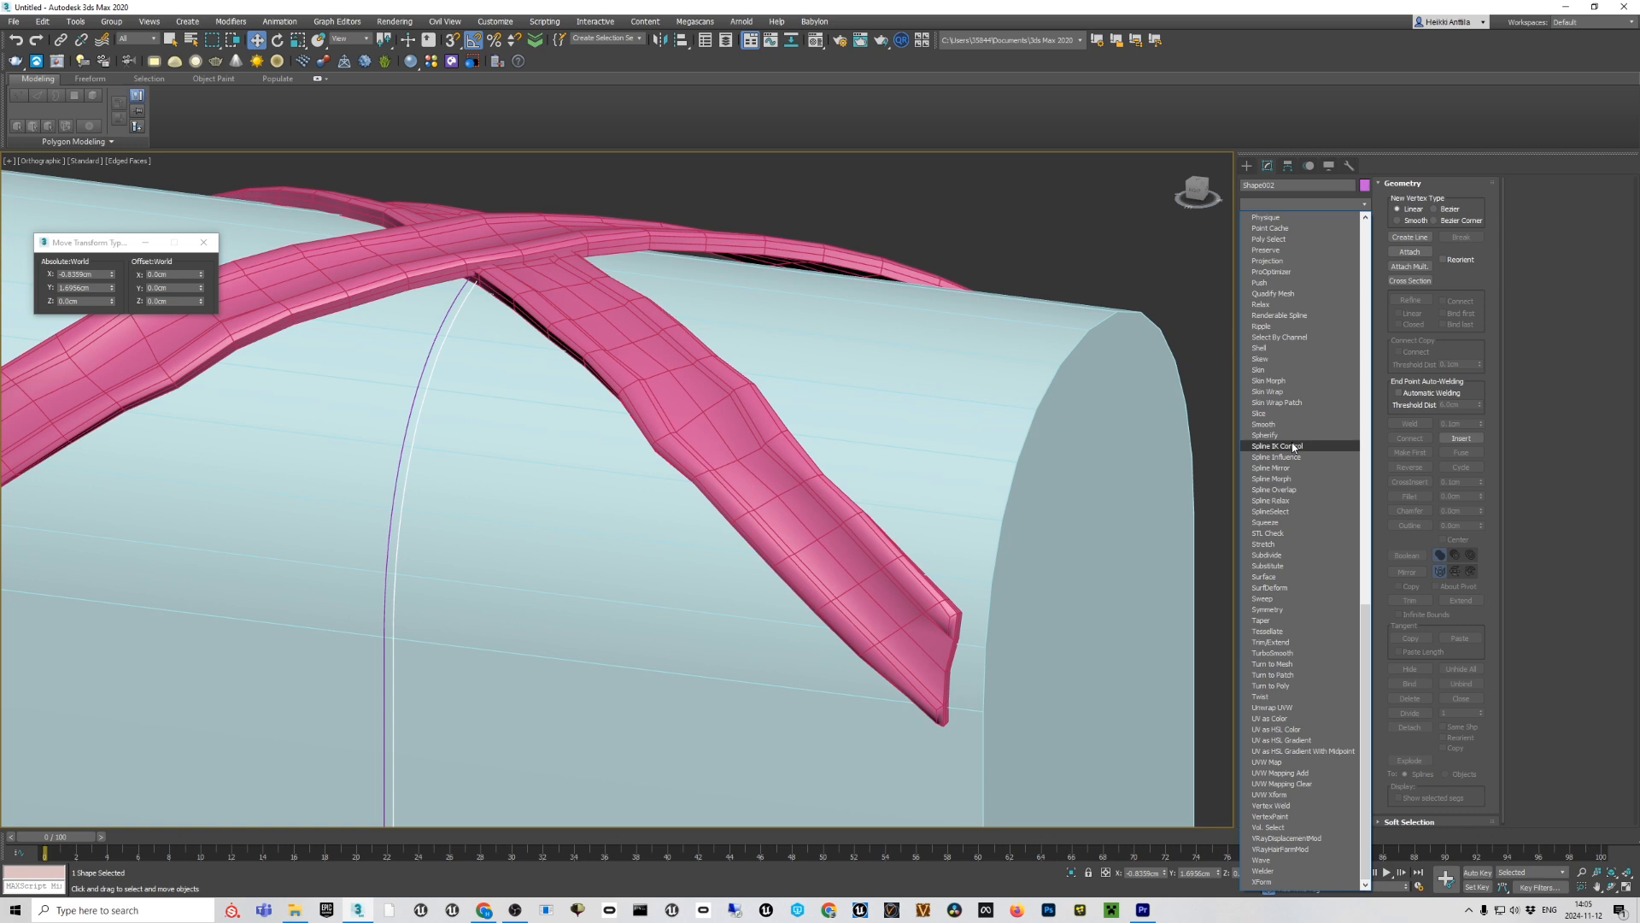
scroll(1291, 445, up, 3)
scroll(1292, 448, up, 3)
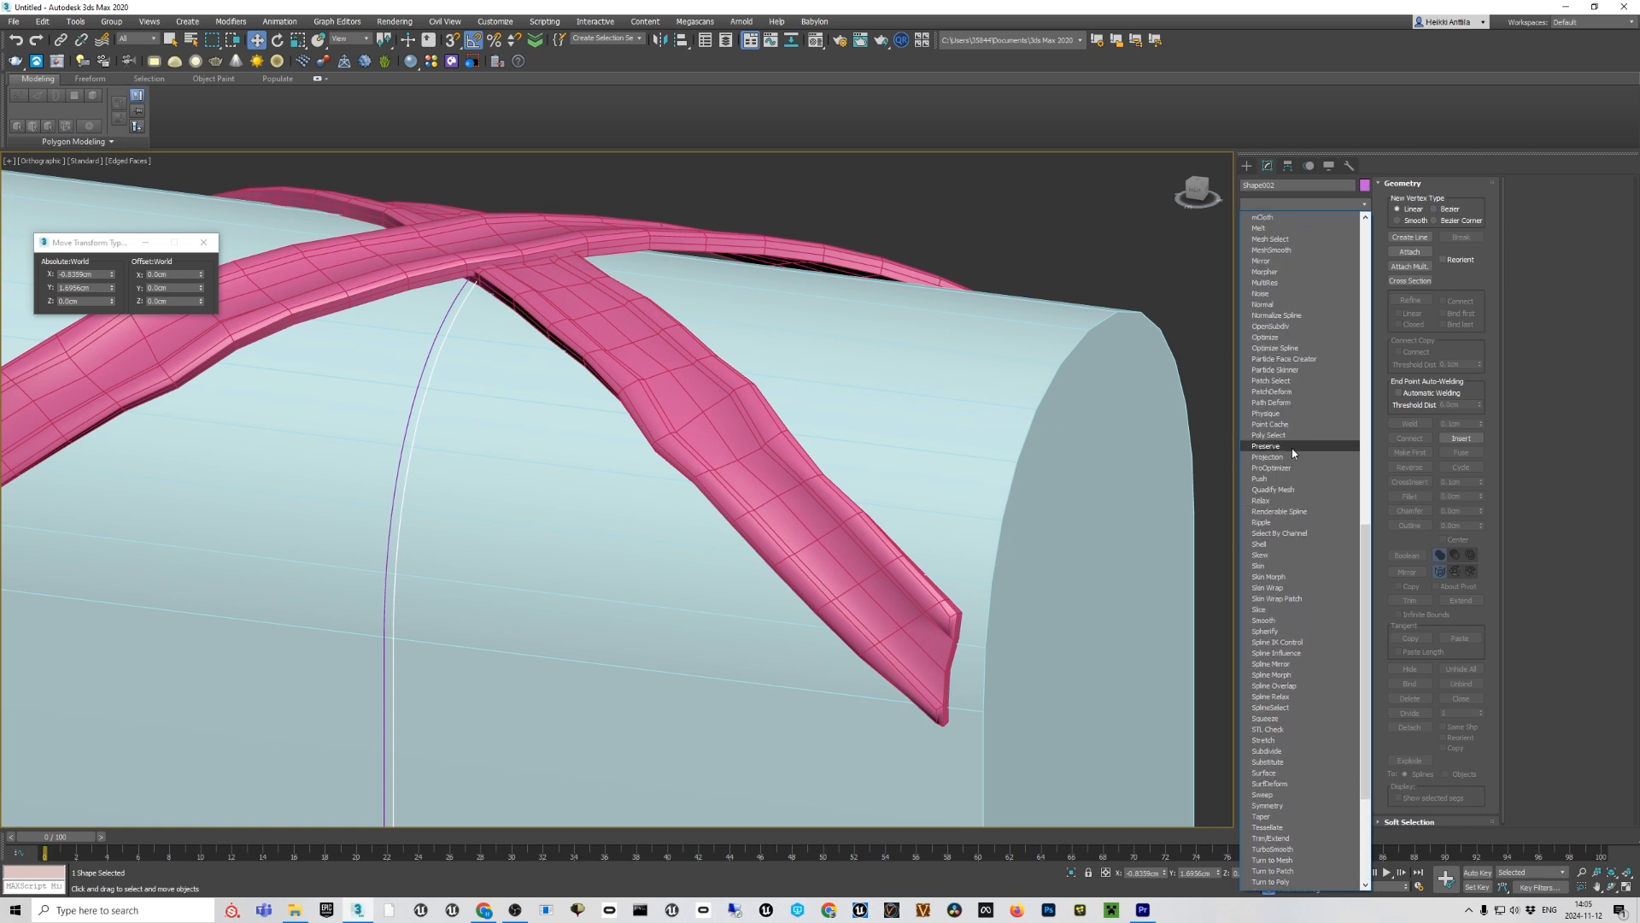
click(1284, 315)
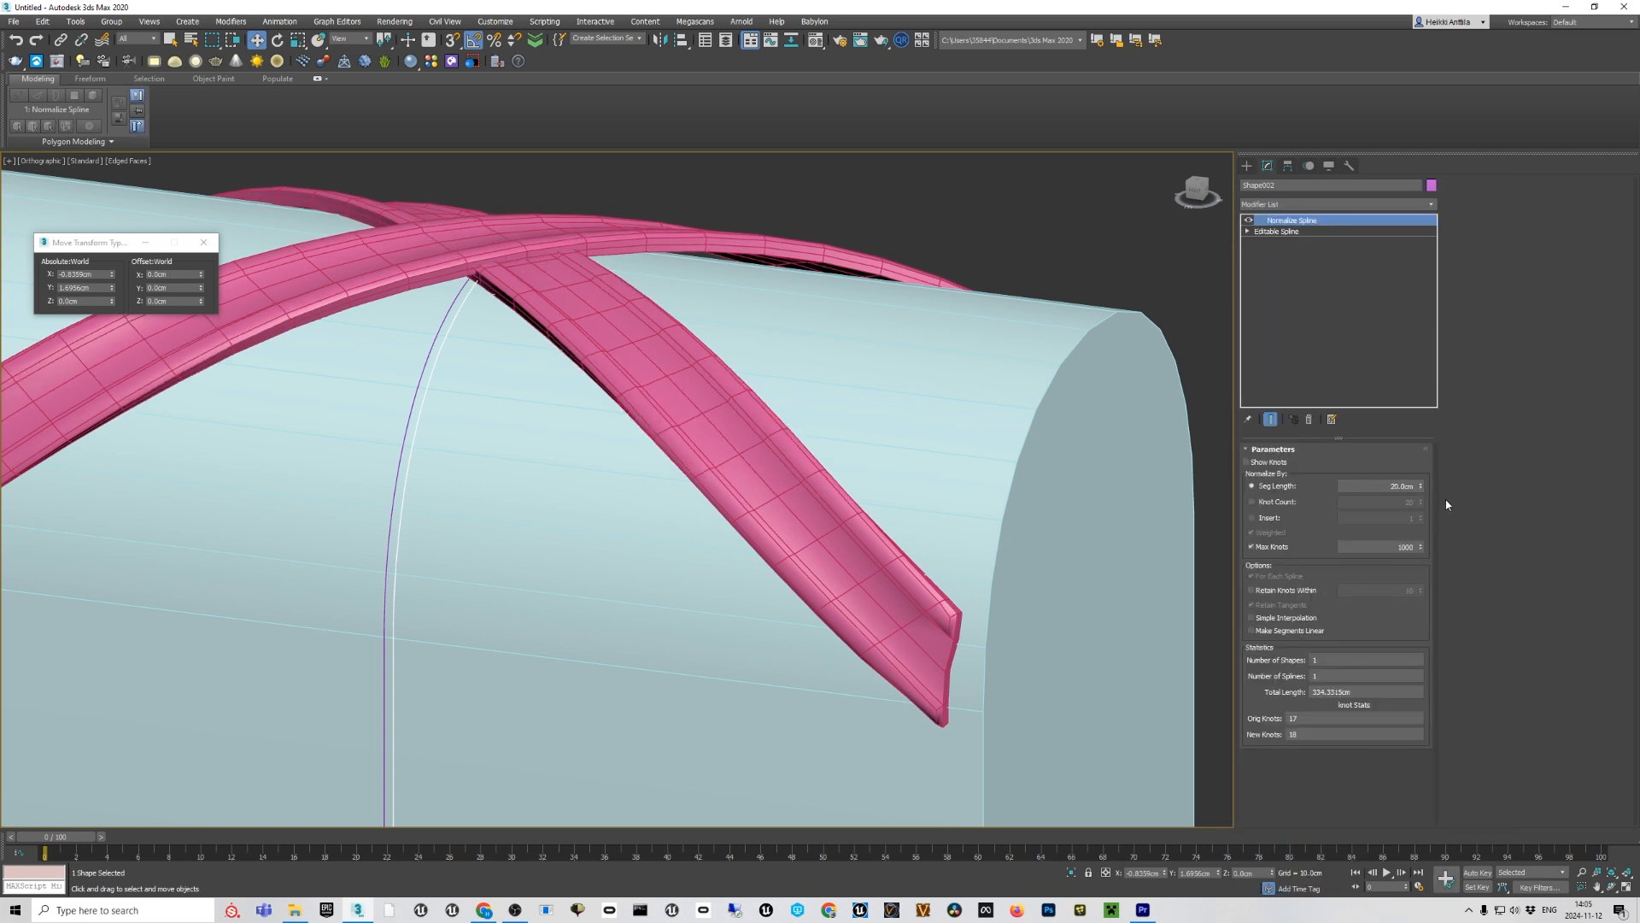
Set the Normalize Spline segment length first to 10 cm and then to 5 cm.
drag(1423, 485, 1420, 487)
text(10)
key(Return)
text(5)
key(Return)
Clone the normalized spline as a copy along Y, placing it beyond the end of the arched mesh.
scroll(522, 521, down, 5)
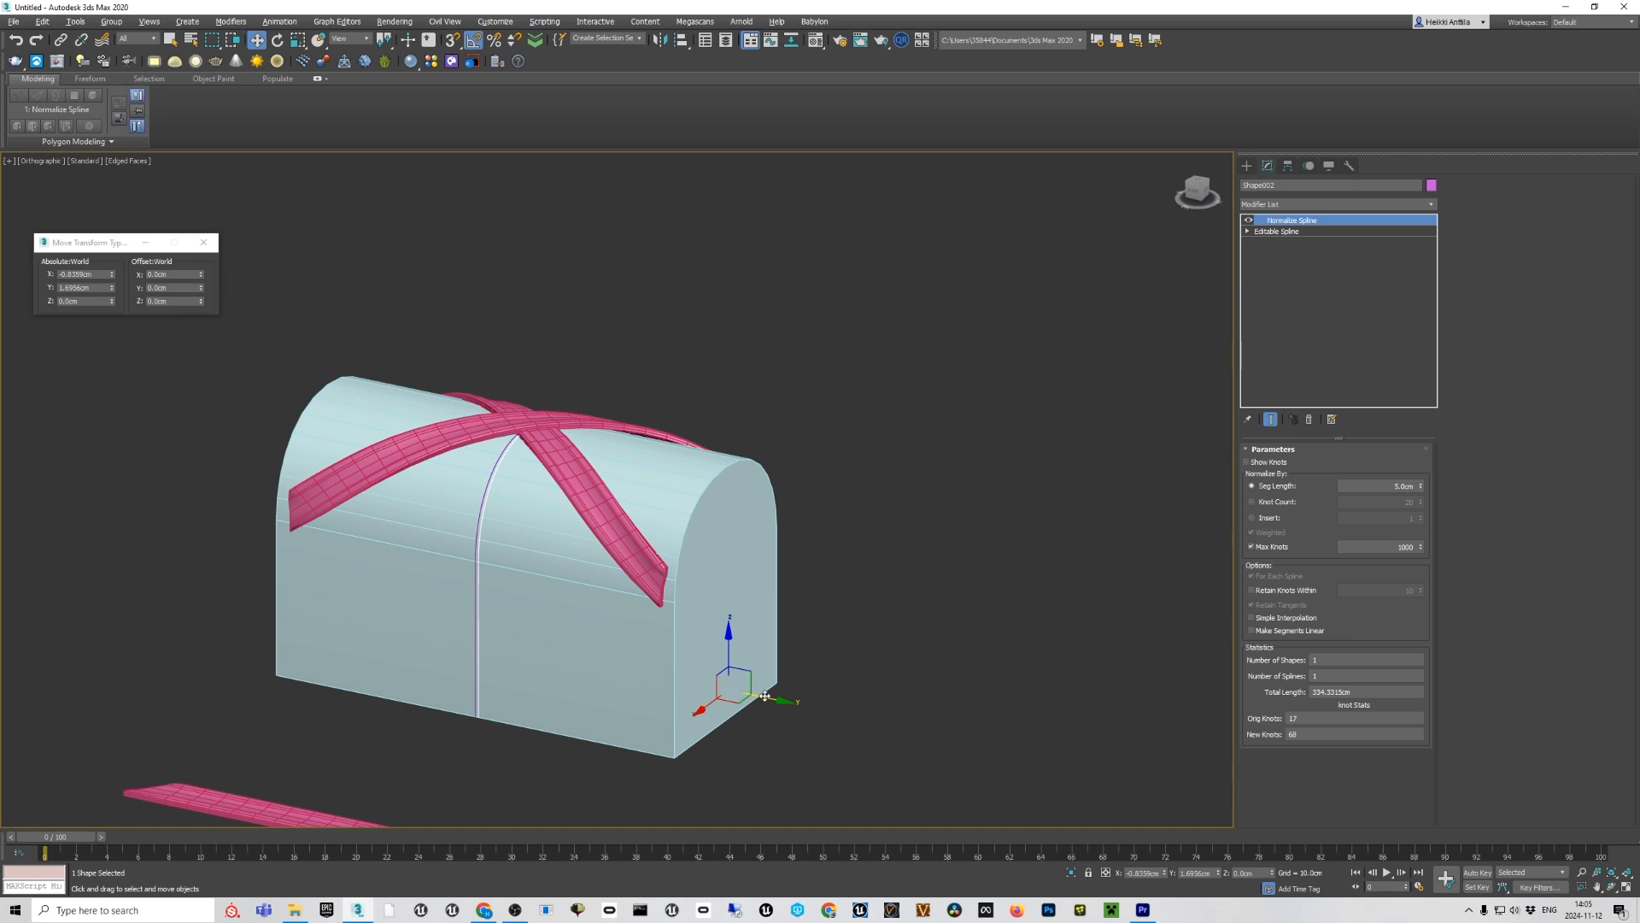
shift+drag(714, 675, 1069, 760)
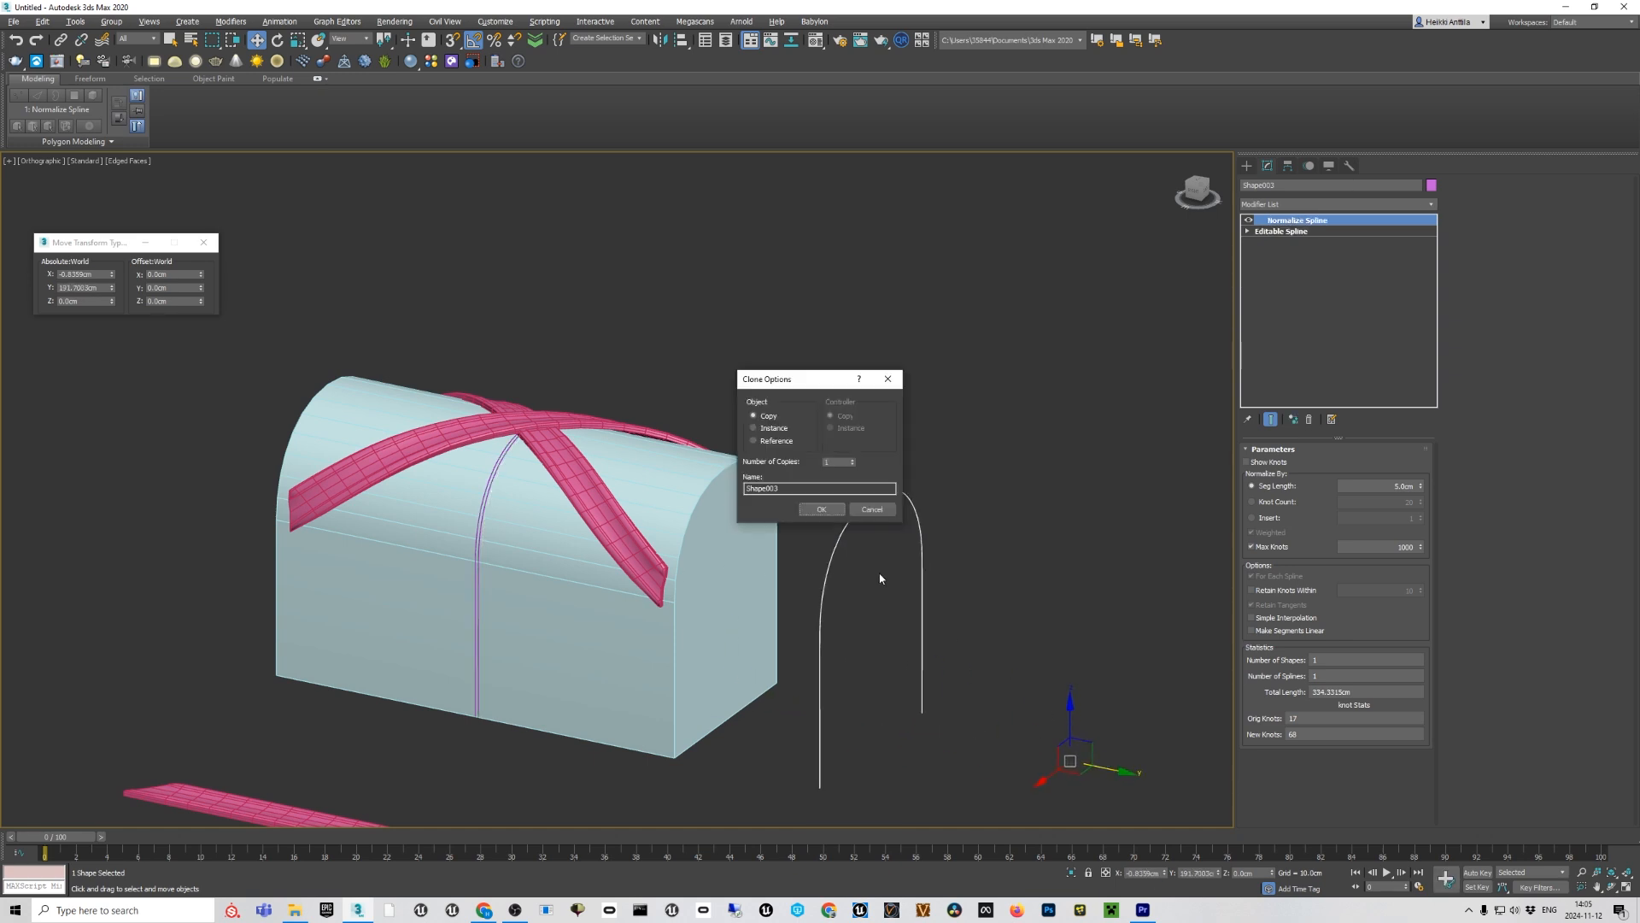
click(822, 509)
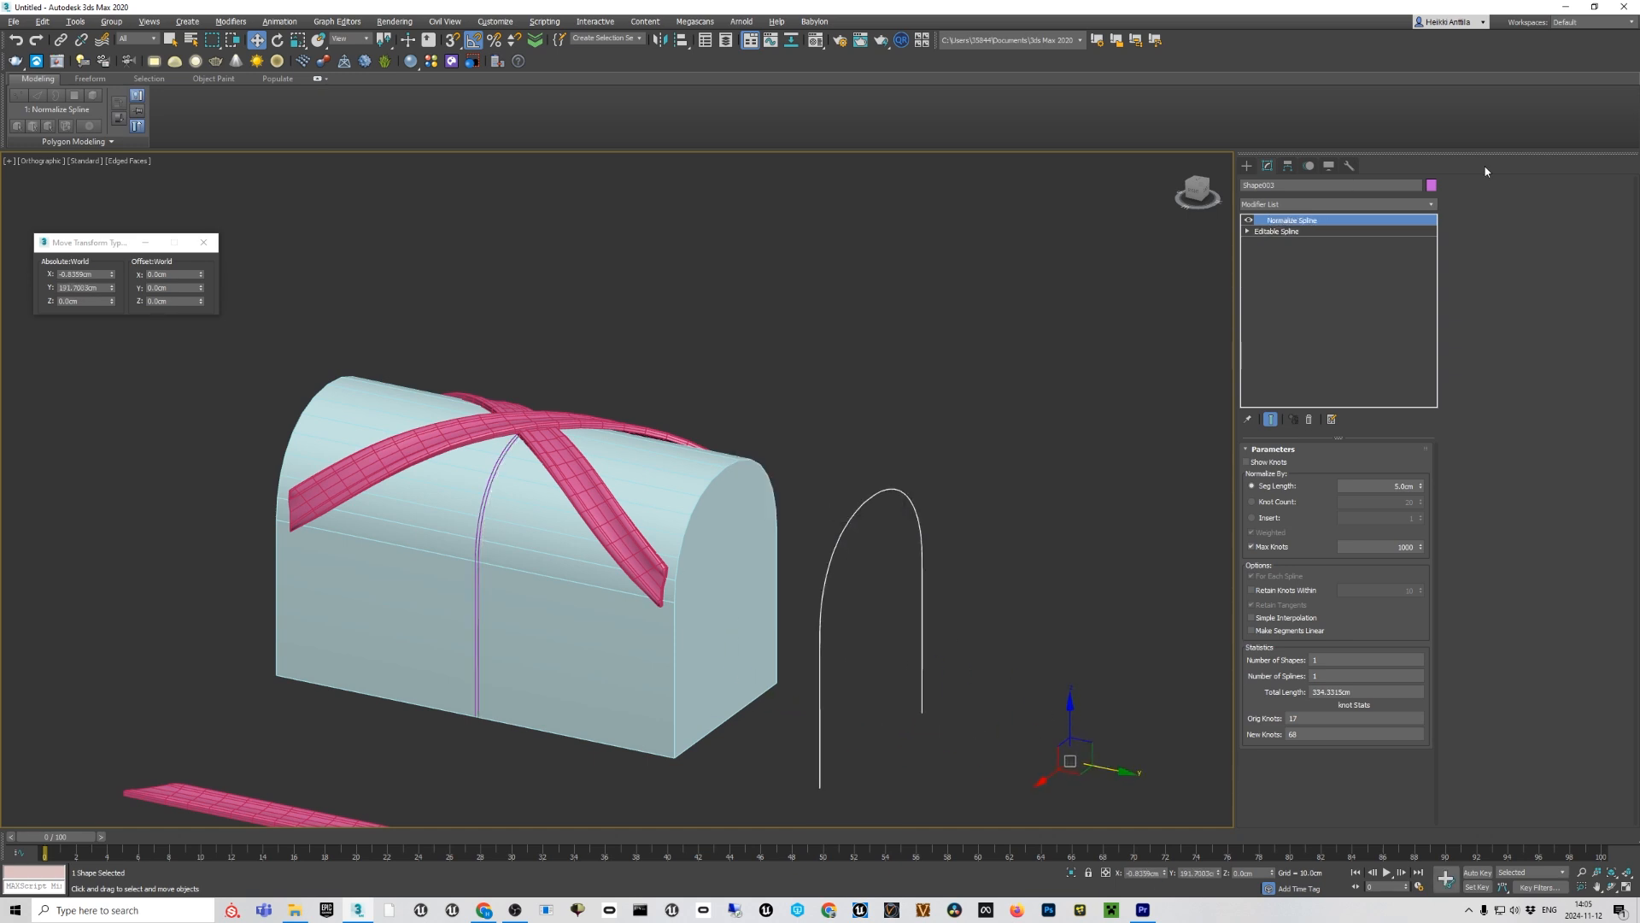
Add an Edit Spline modifier on top of the cloned spline's Normalize Spline and start vertex editing.
click(1430, 207)
scroll(1413, 468, down, 10)
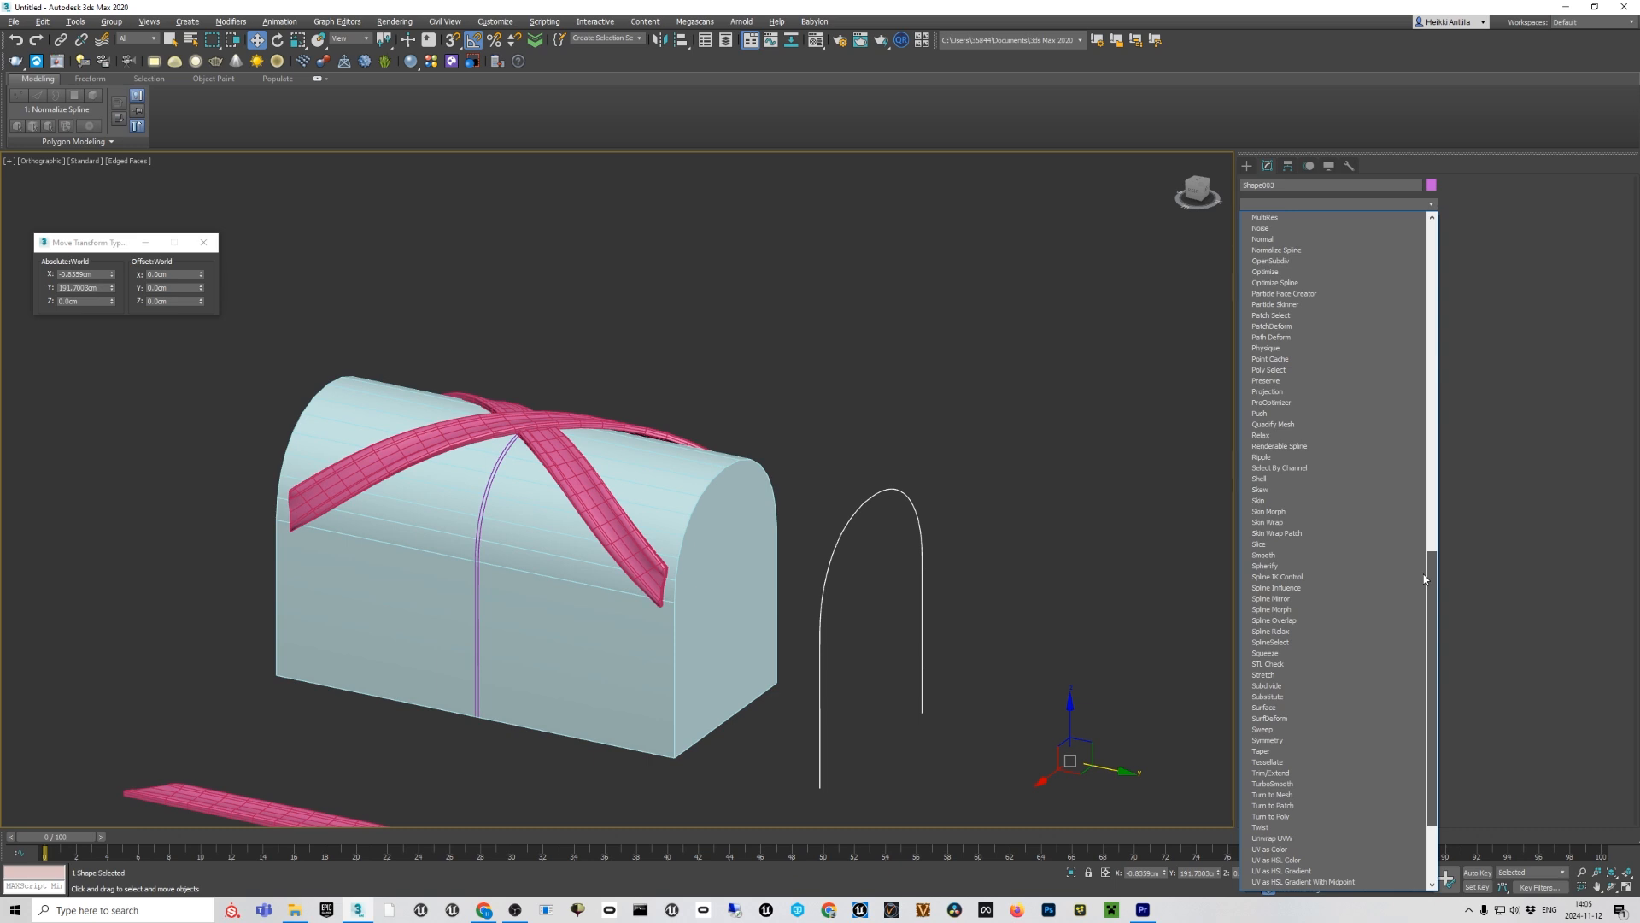
click(950, 361)
right_click(948, 359)
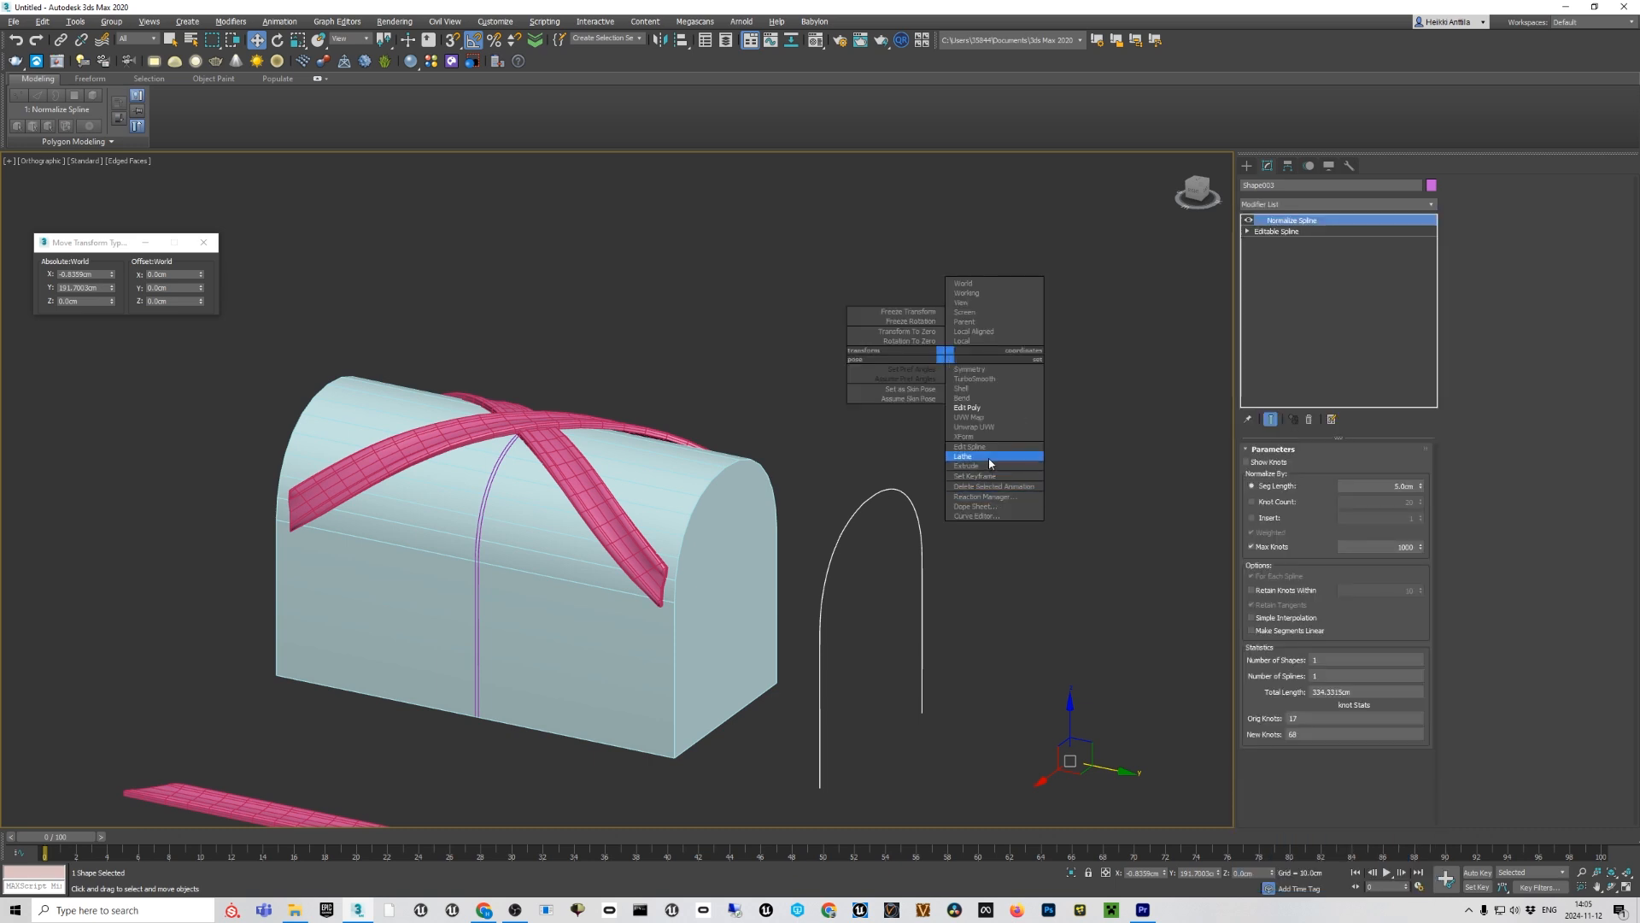
click(986, 453)
scroll(915, 502, up, 4)
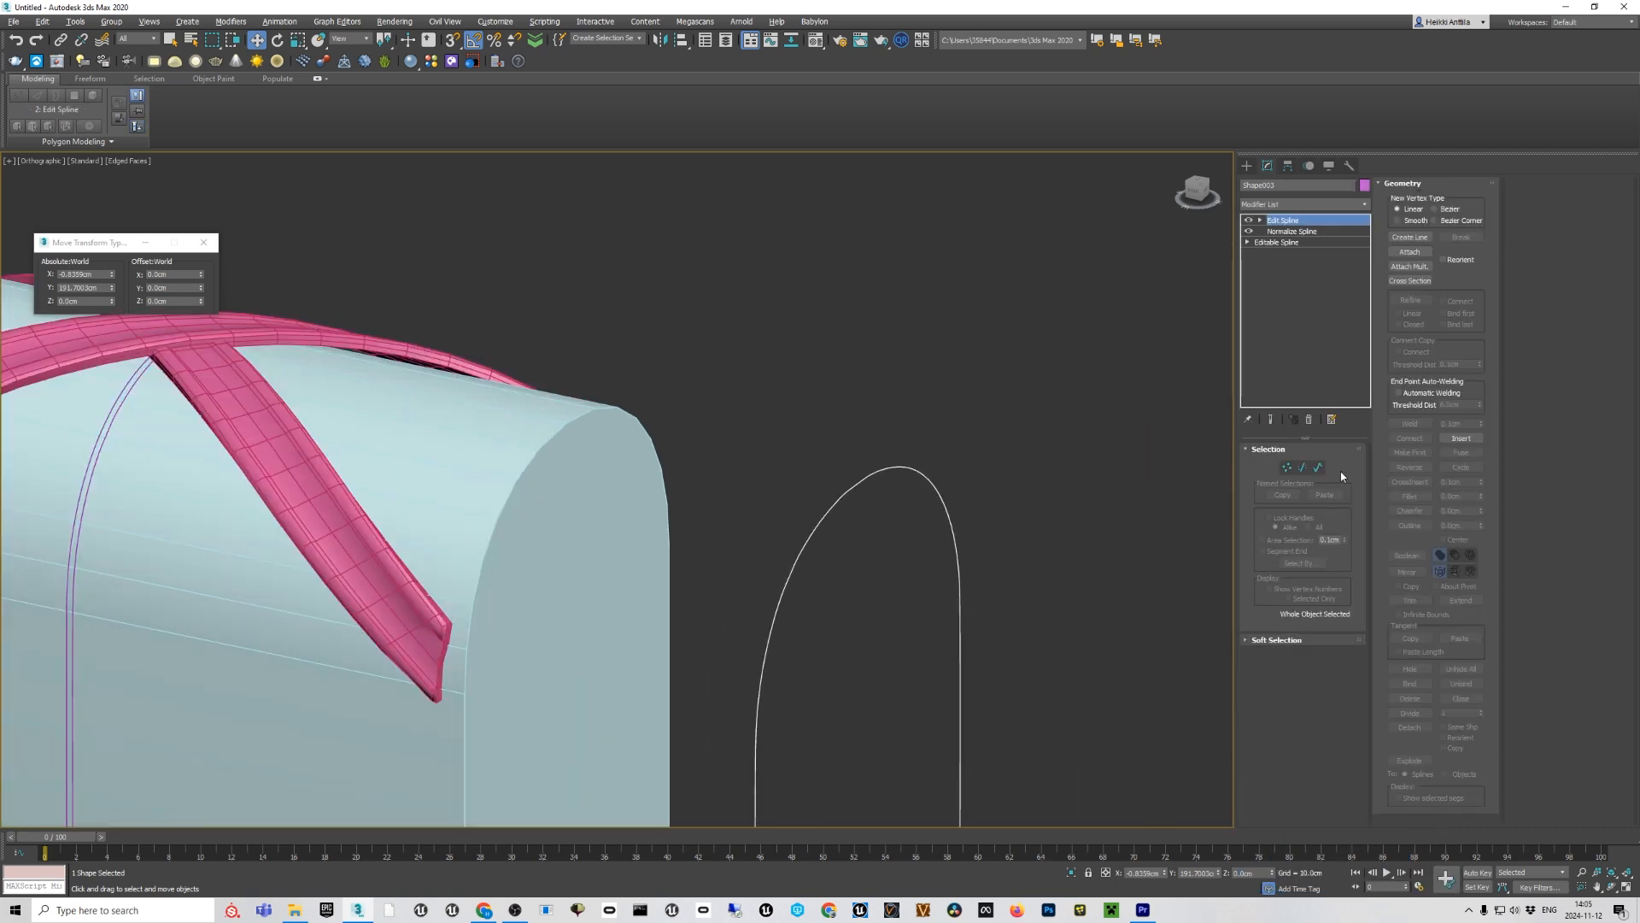
click(1284, 471)
Examine the cloned spline's arch with Normalize Spline switched off, selecting its vertices to show their tangent handles and deselecting them.
scroll(842, 505, up, 4)
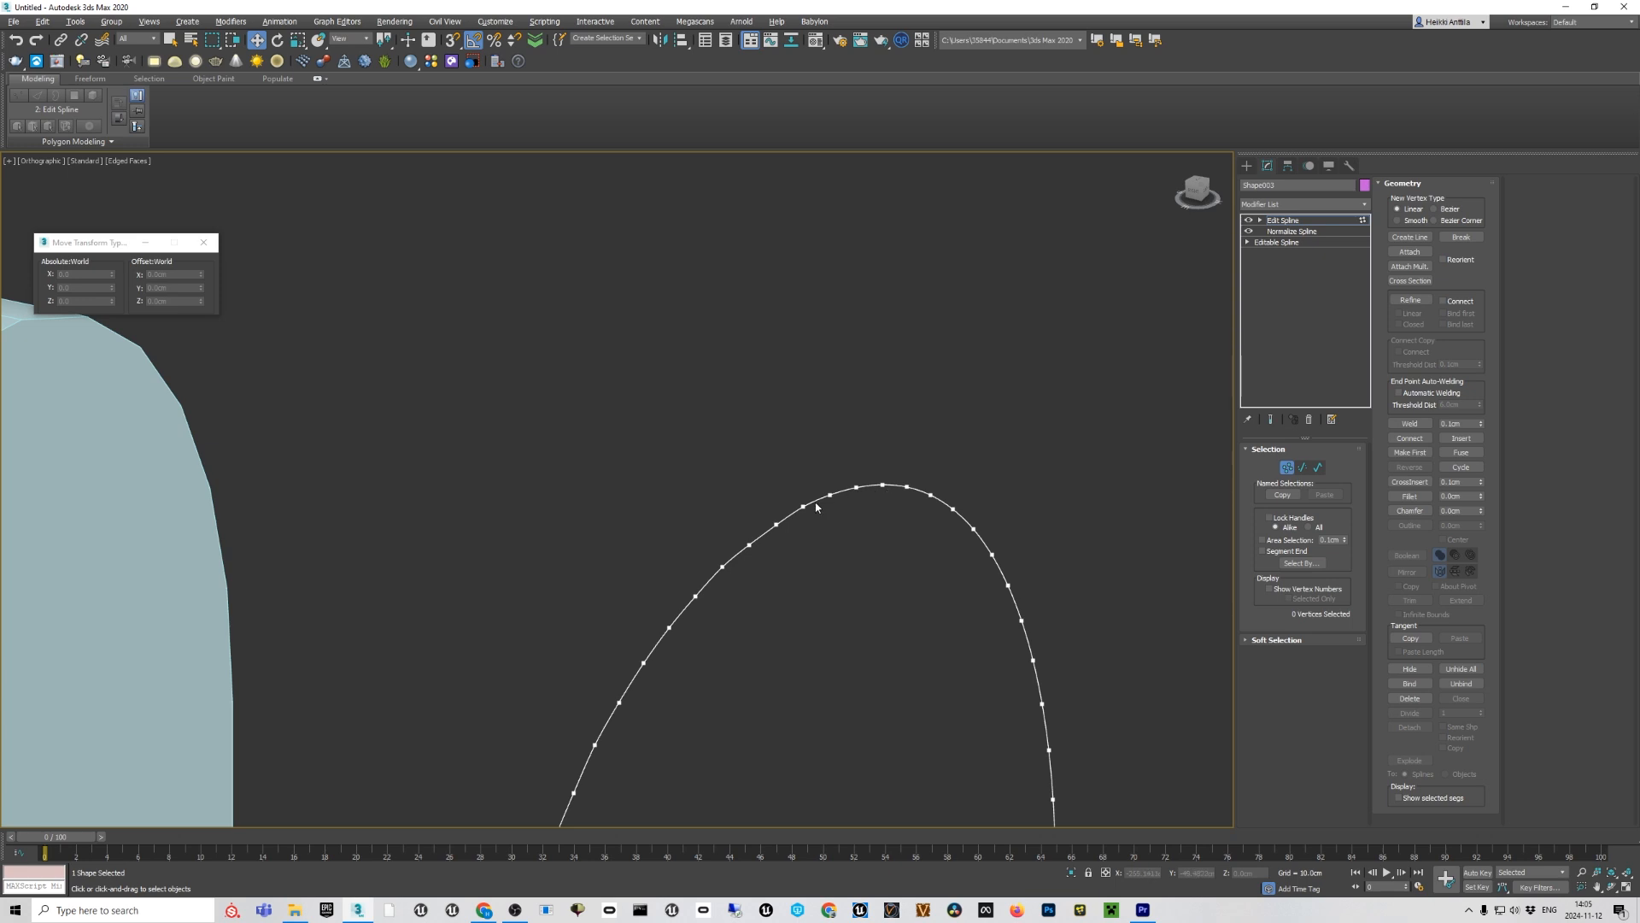
scroll(837, 401, down, 5)
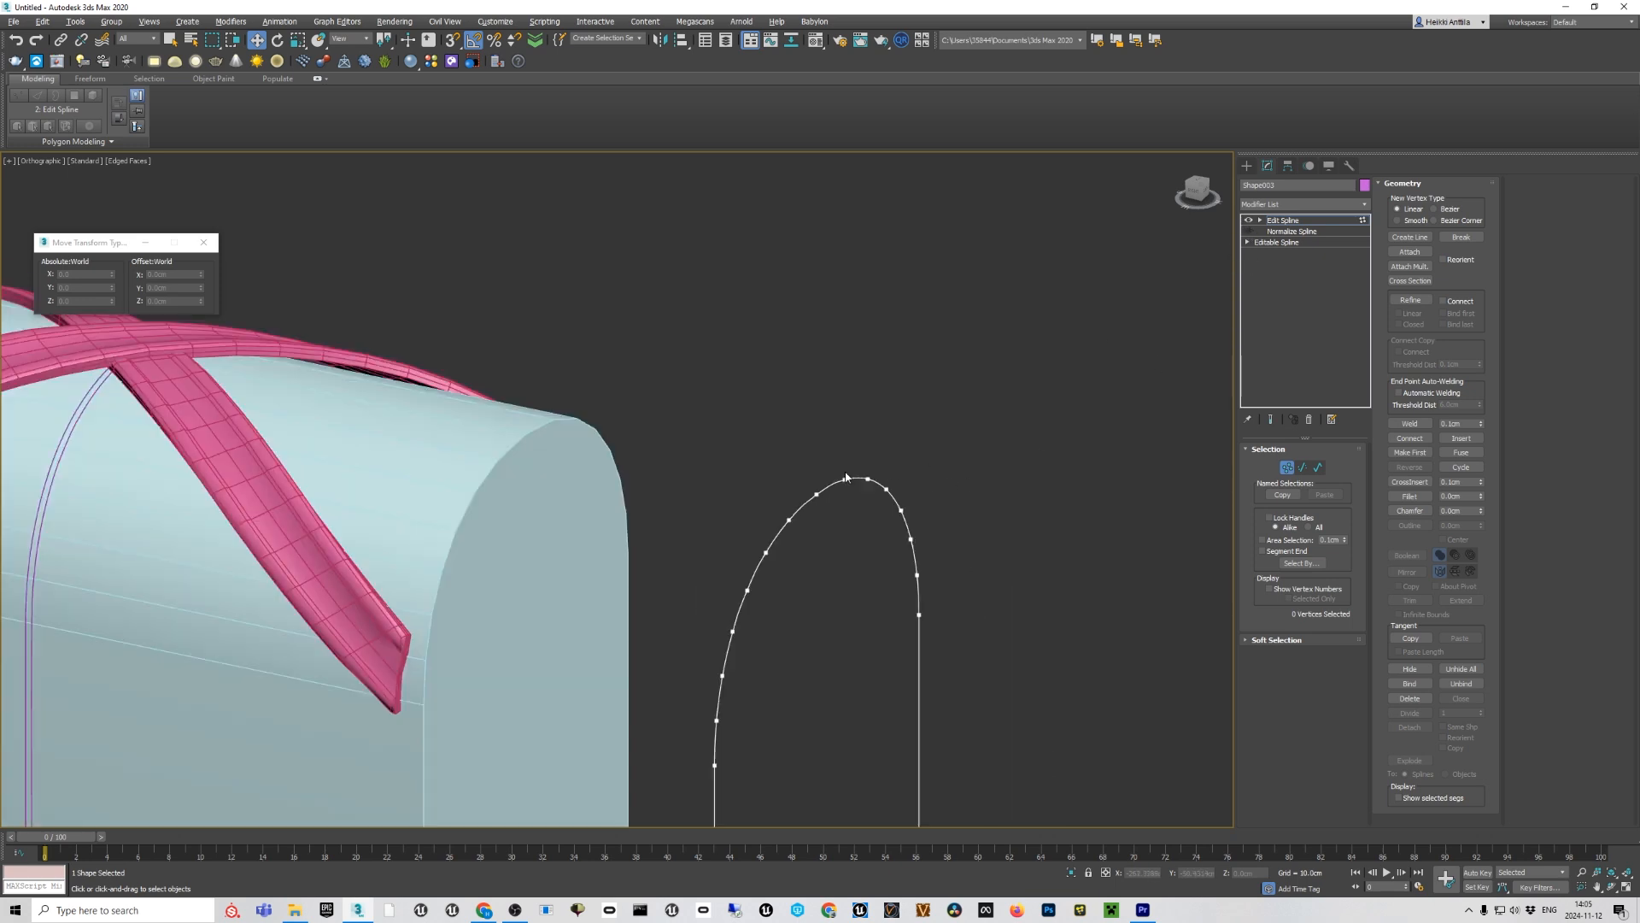
drag(930, 556, 932, 557)
scroll(873, 375, up, 5)
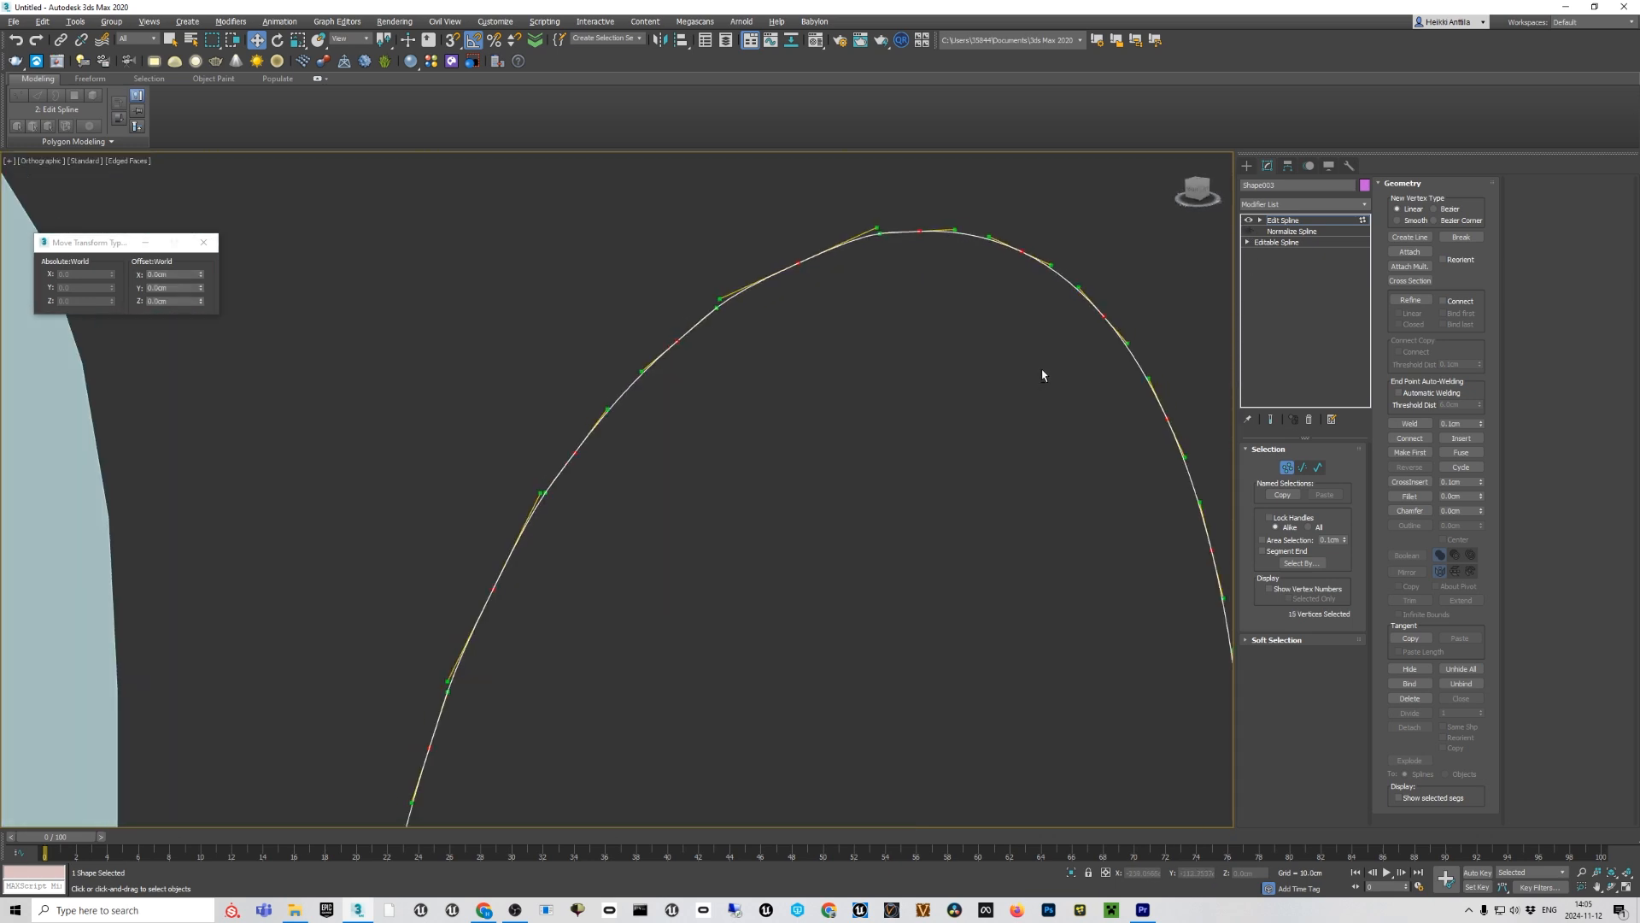
scroll(1042, 374, up, 1)
click(850, 335)
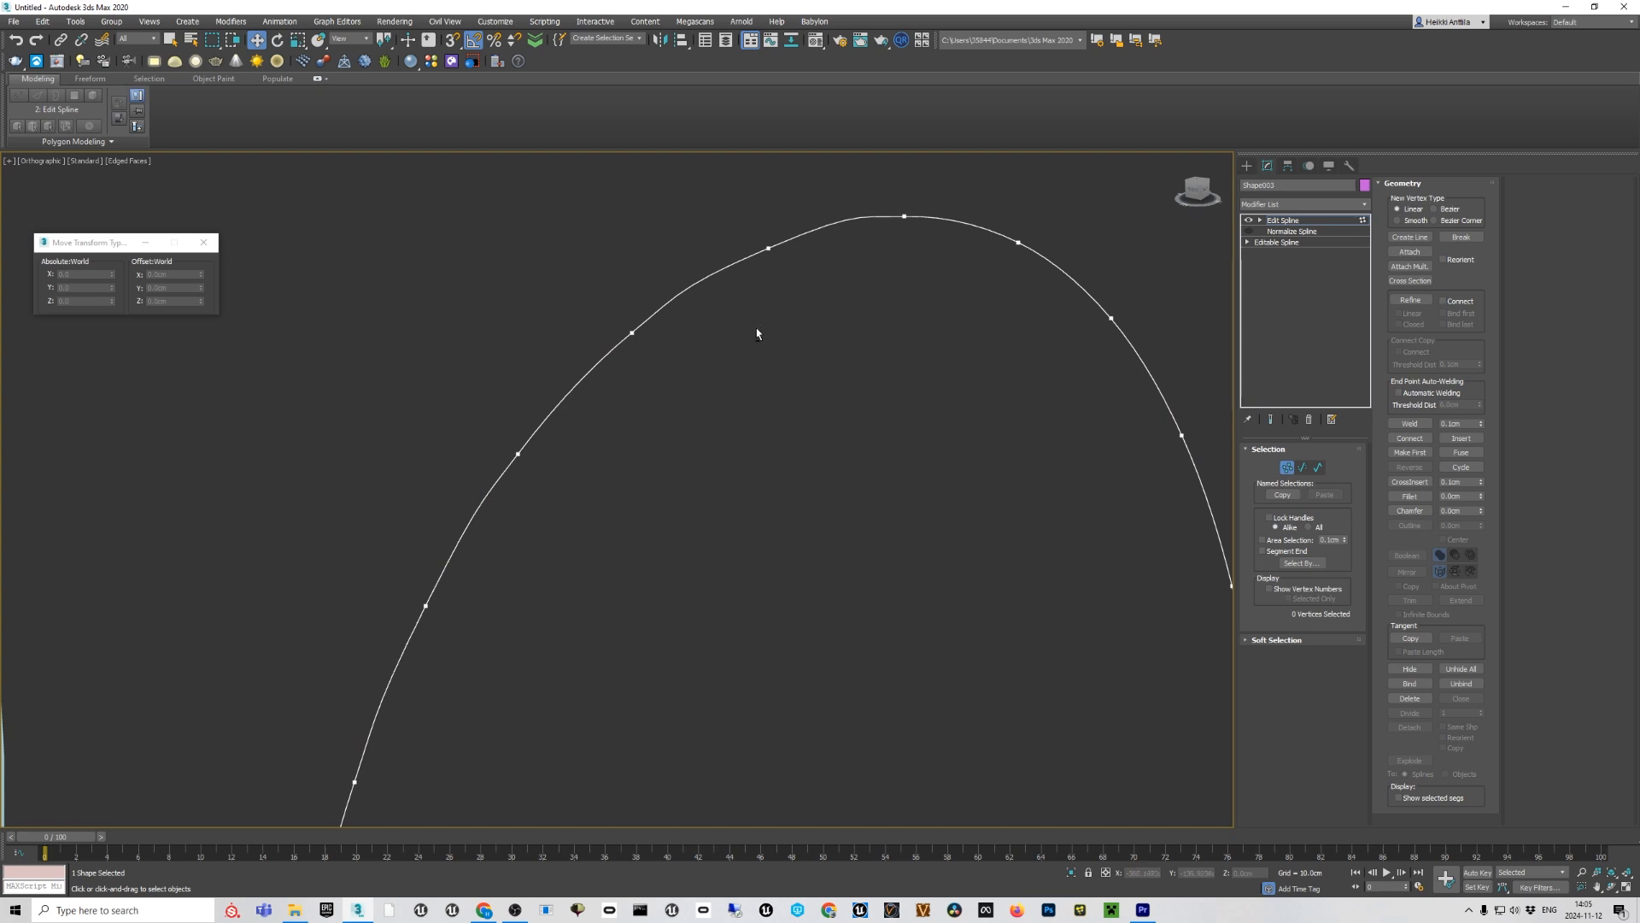
scroll(757, 333, down, 1)
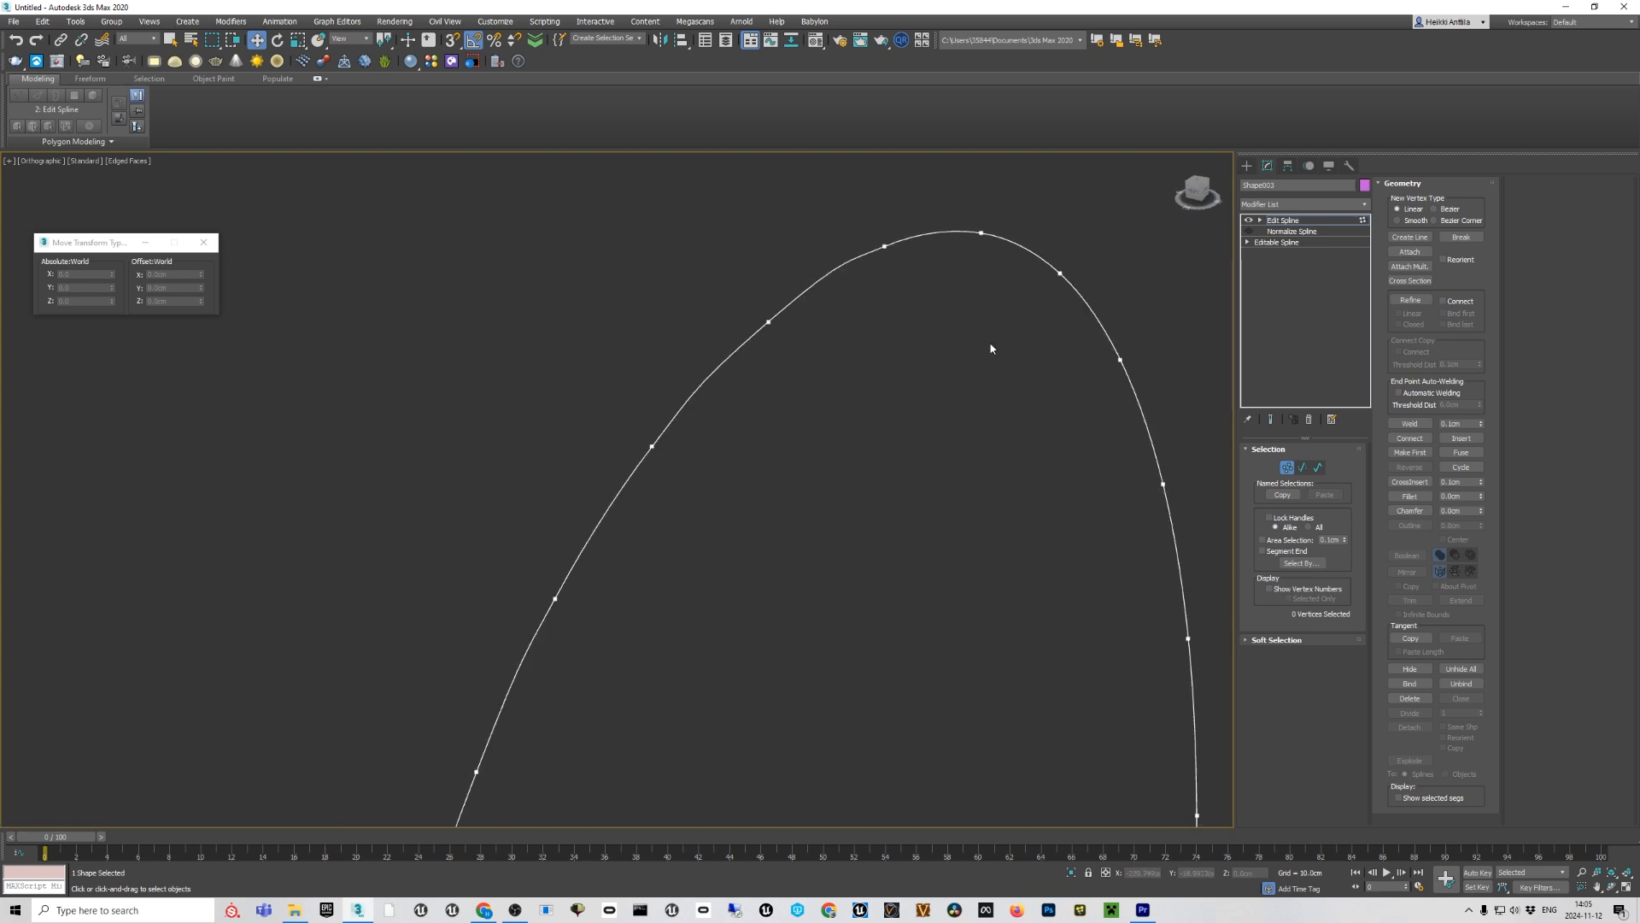
scroll(991, 348, down, 2)
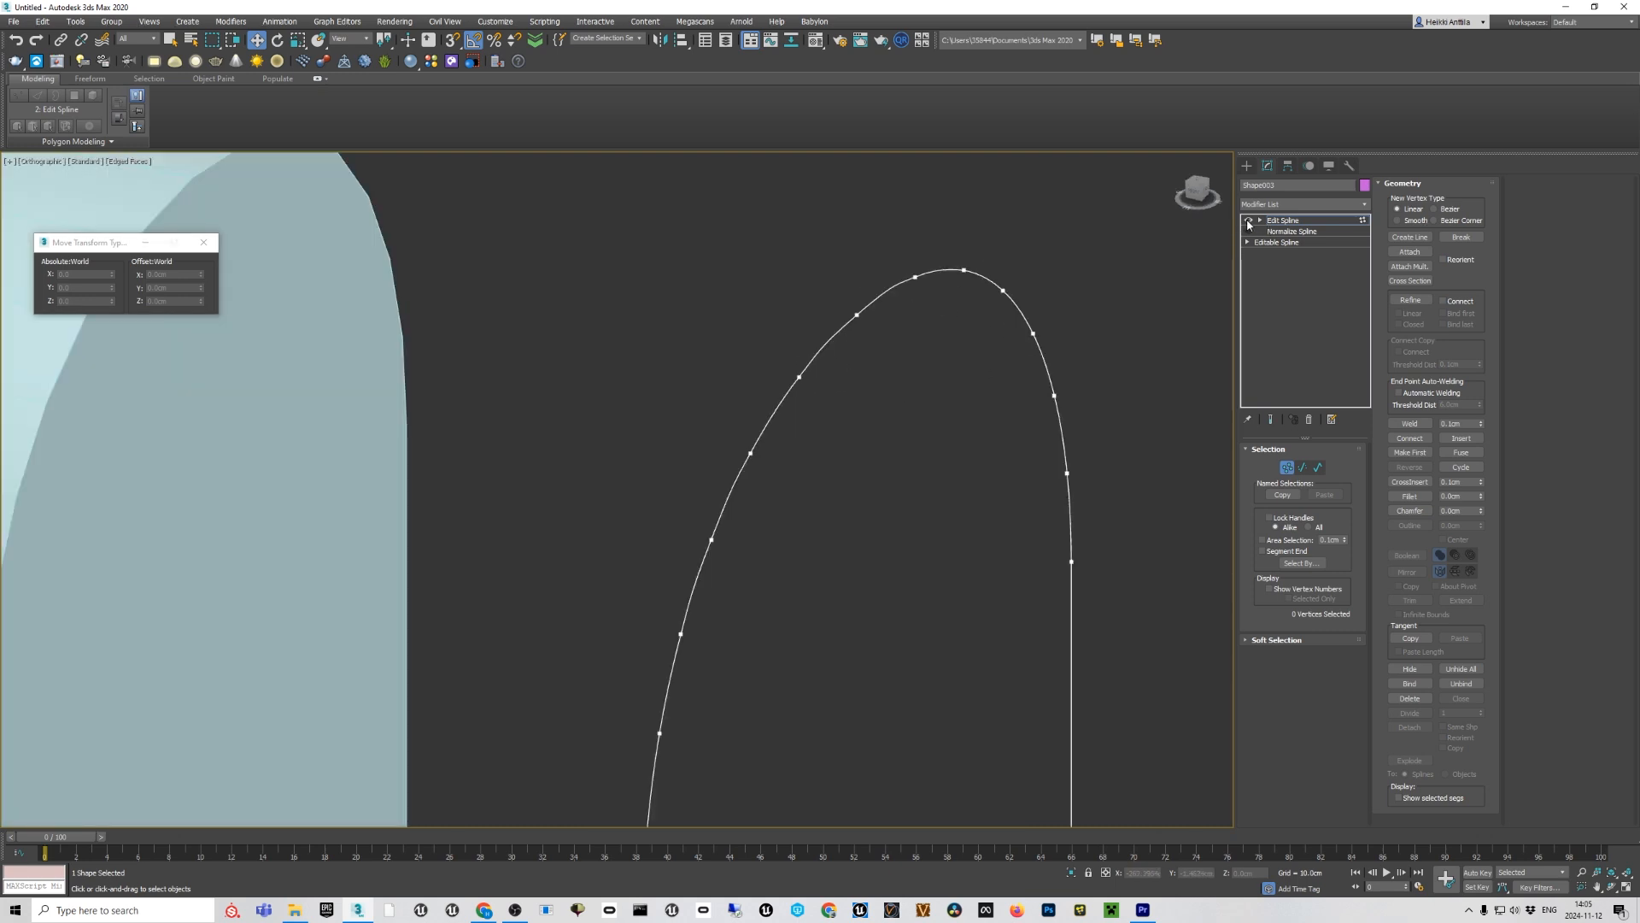
Turn Normalize Spline back on, compare the cloned spline at its different stack levels, and delete the Edit Spline modifier.
click(1250, 231)
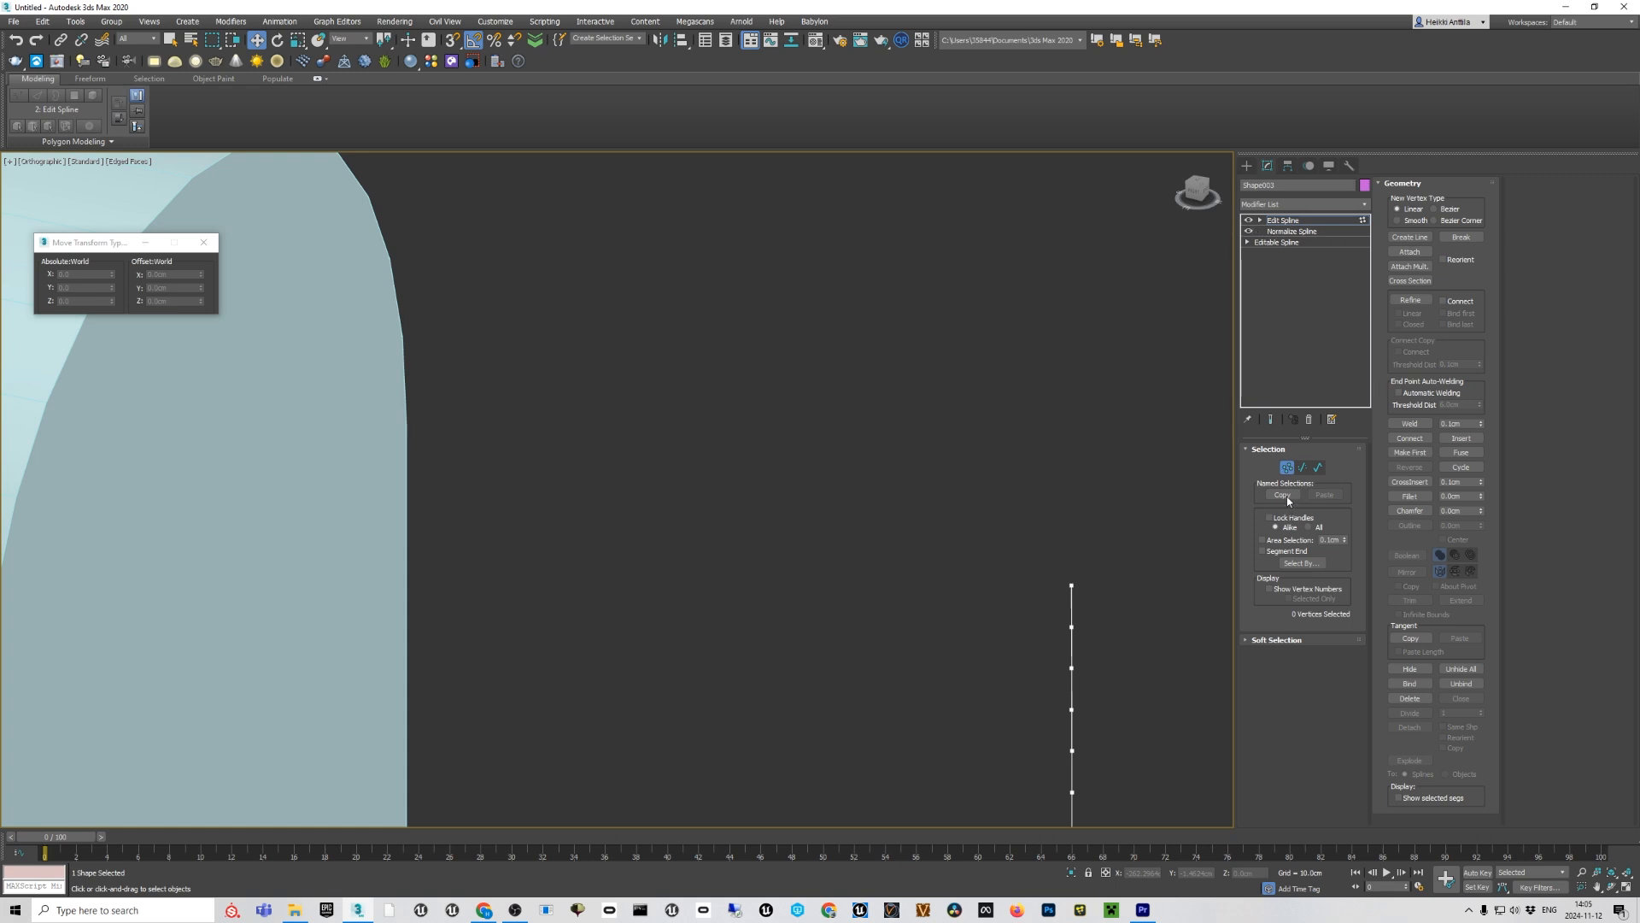
click(1286, 231)
scroll(1000, 458, down, 8)
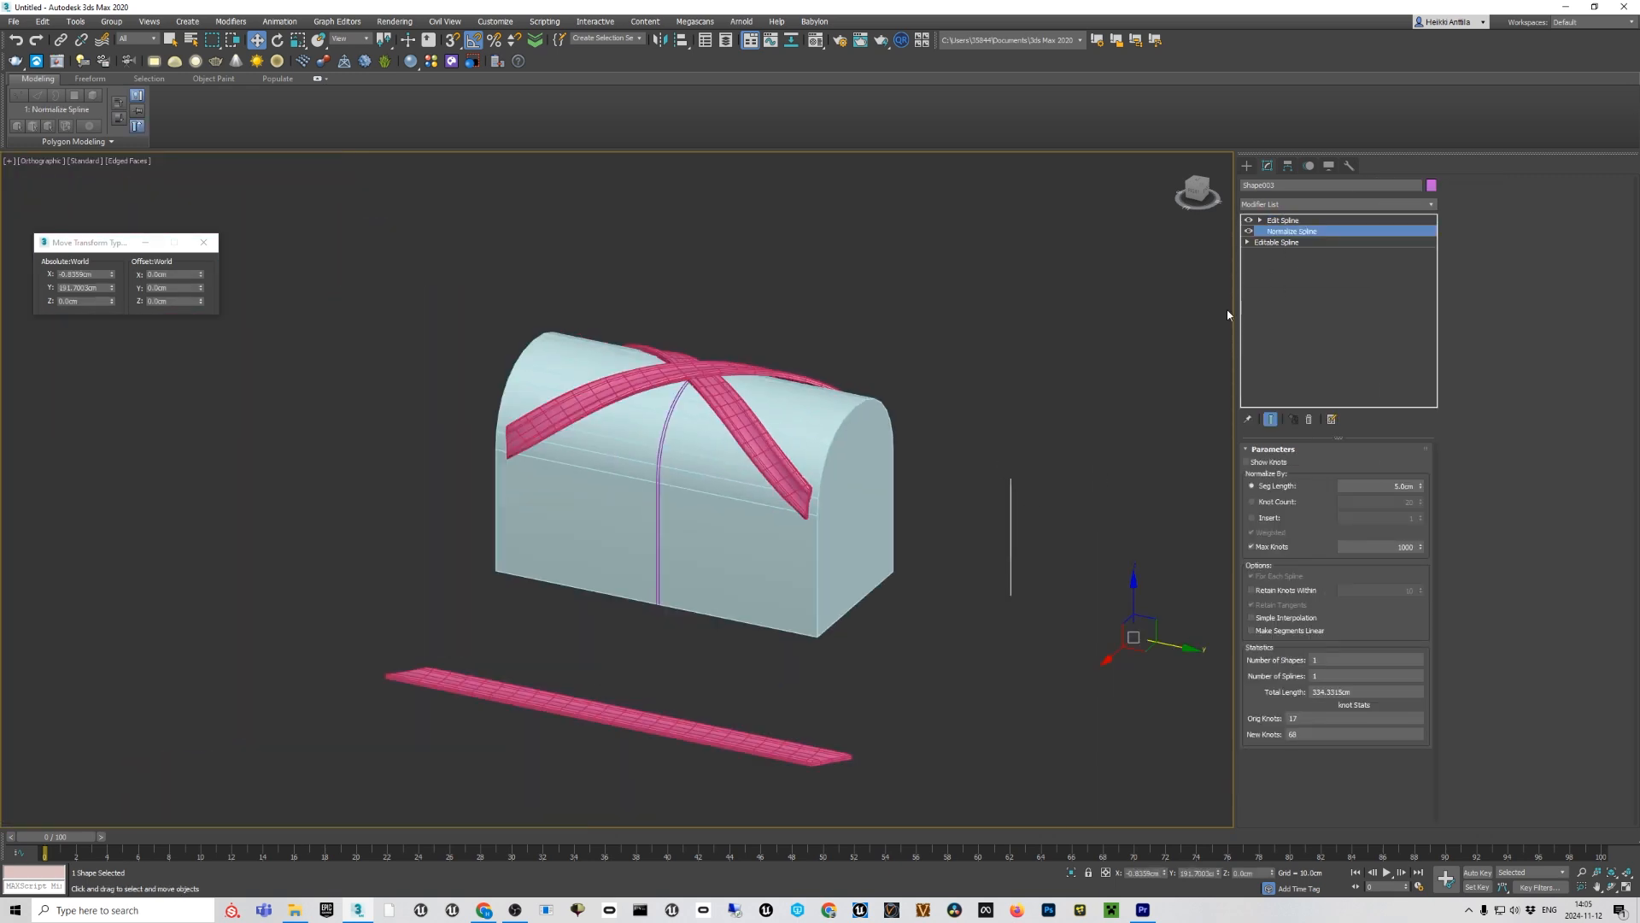
click(1288, 244)
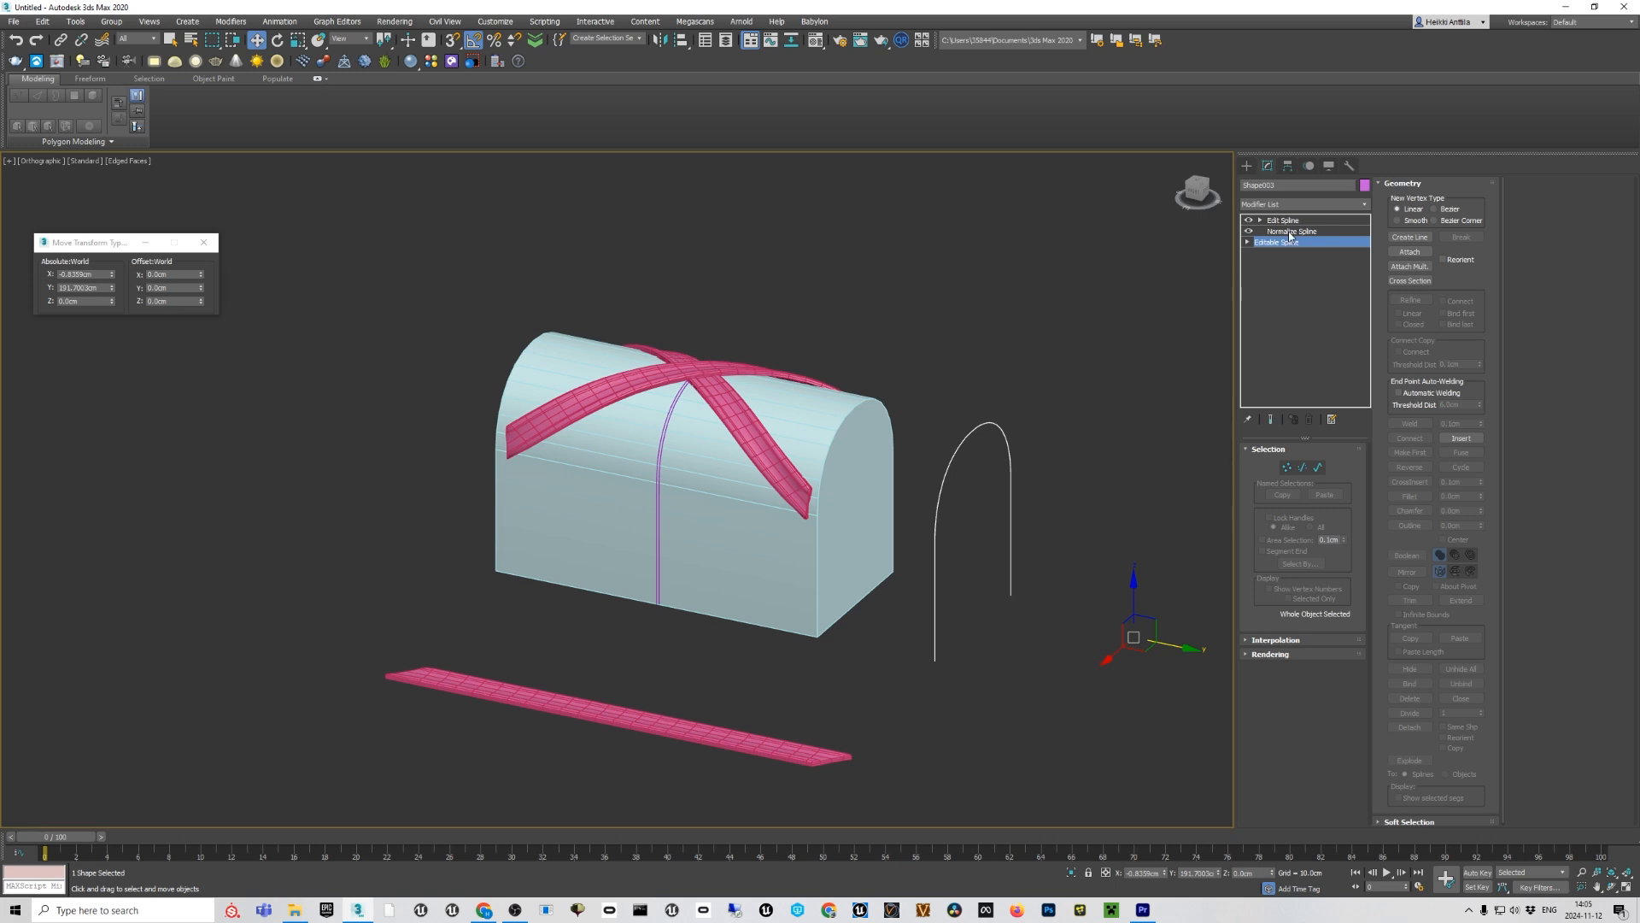
click(1290, 231)
click(1249, 231)
click(1250, 231)
click(1250, 230)
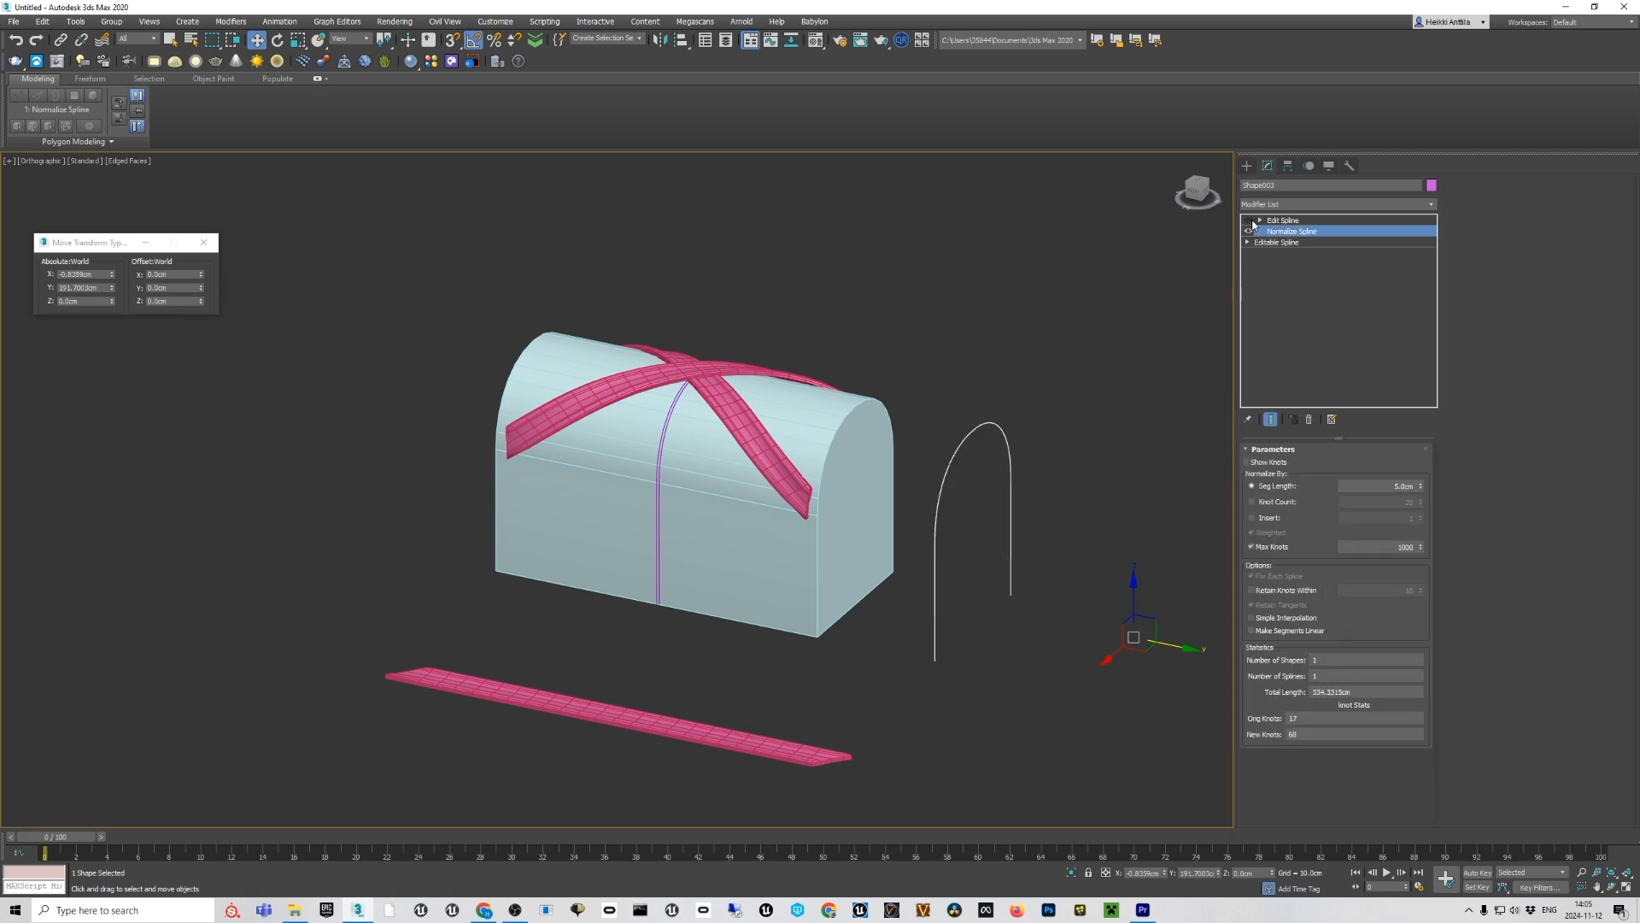
click(1281, 220)
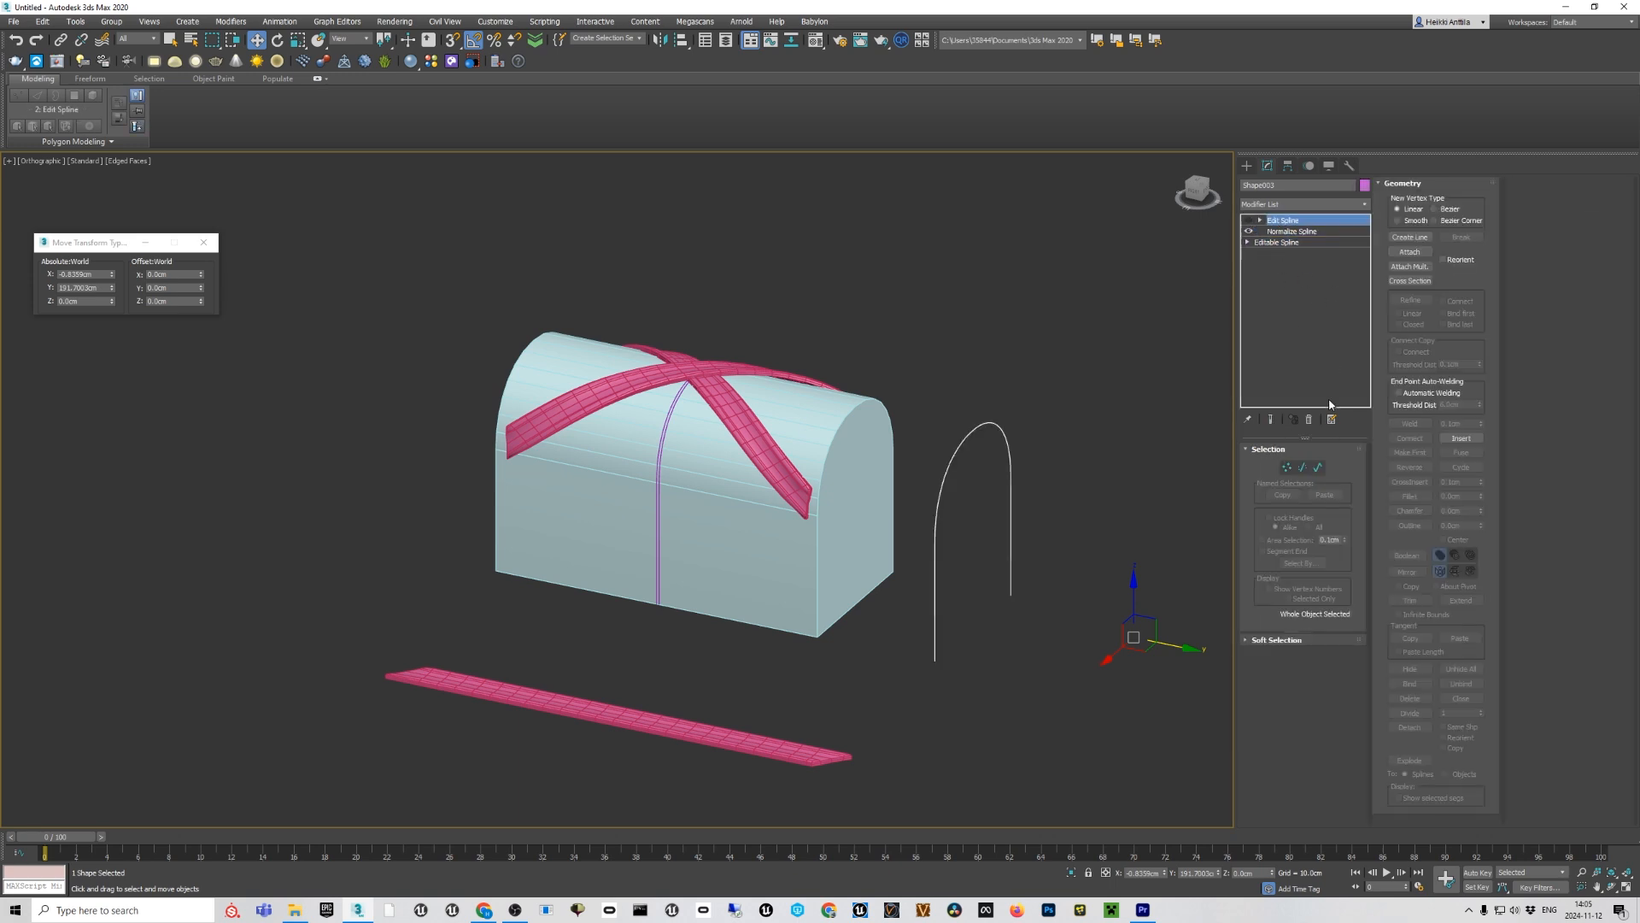
click(1308, 419)
Add a fresh Edit Spline modifier above the clone's Normalize Spline and start vertex editing.
scroll(986, 449, up, 5)
right_click(1068, 282)
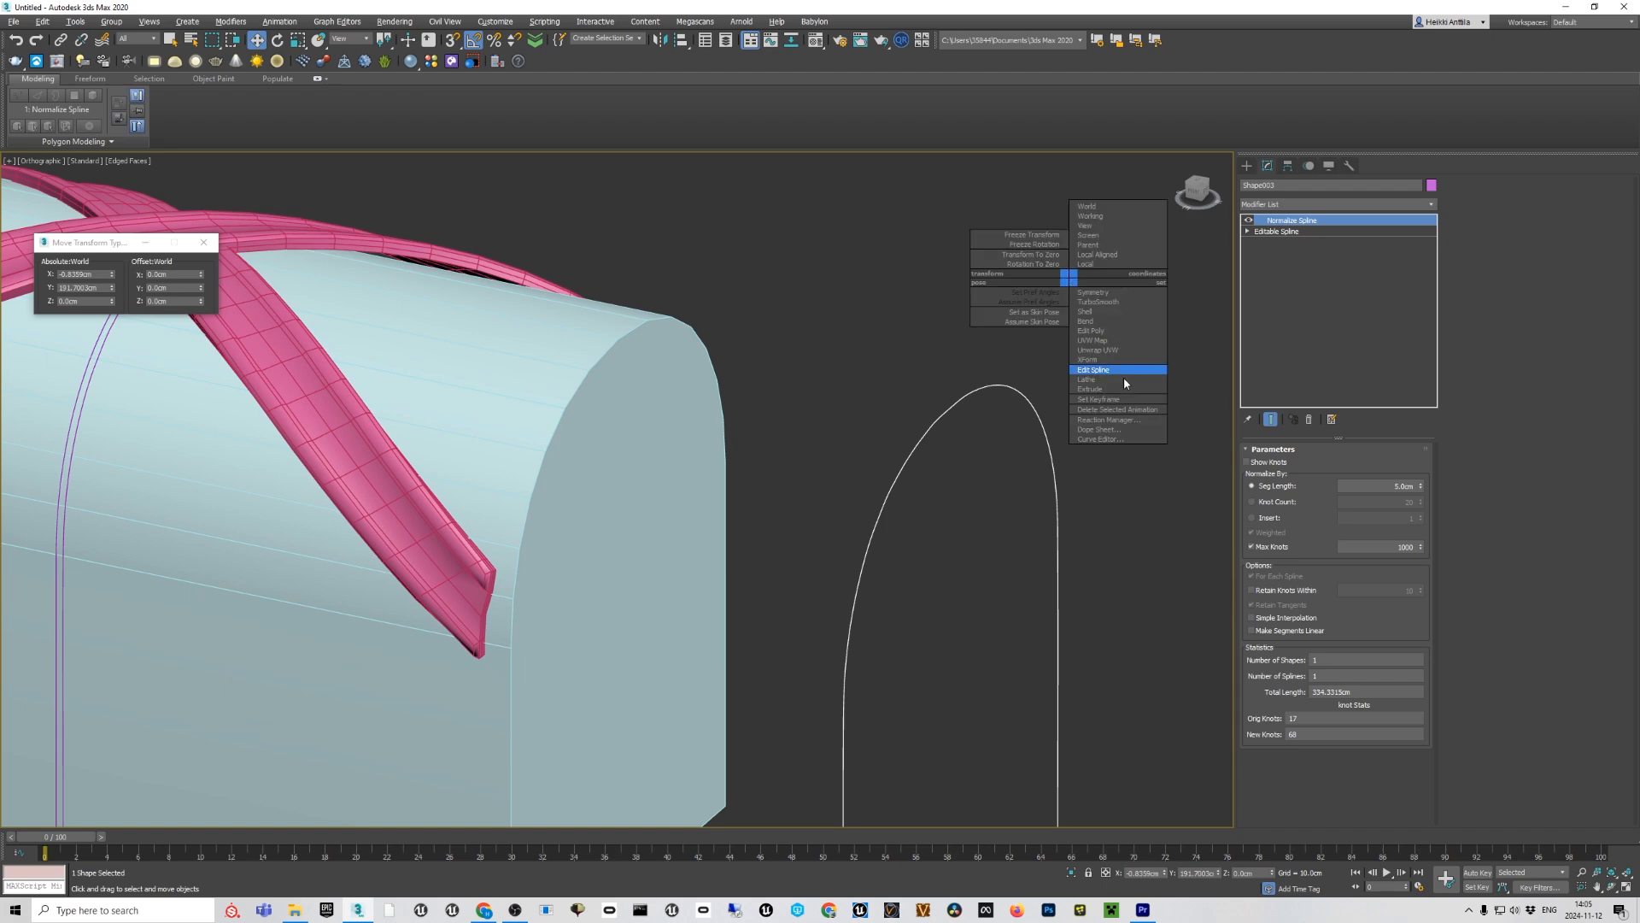
click(1119, 369)
click(1287, 466)
Inspect the spacing of the vertices along the cloned spline's arch, and leave vertex editing.
scroll(940, 417, up, 8)
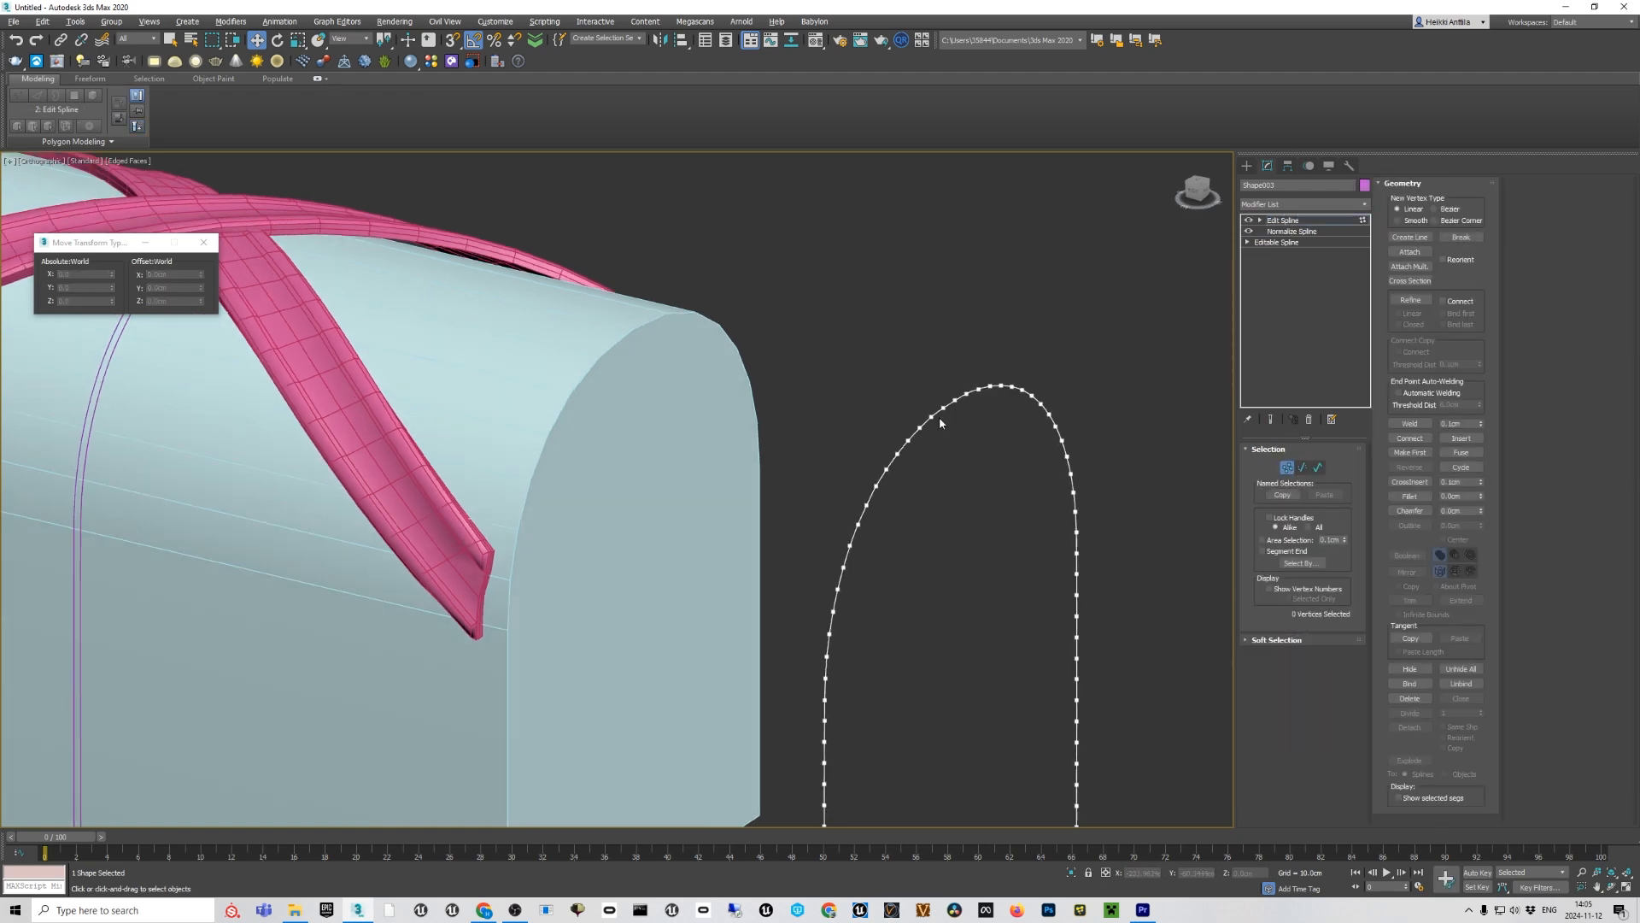
scroll(1033, 331, down, 5)
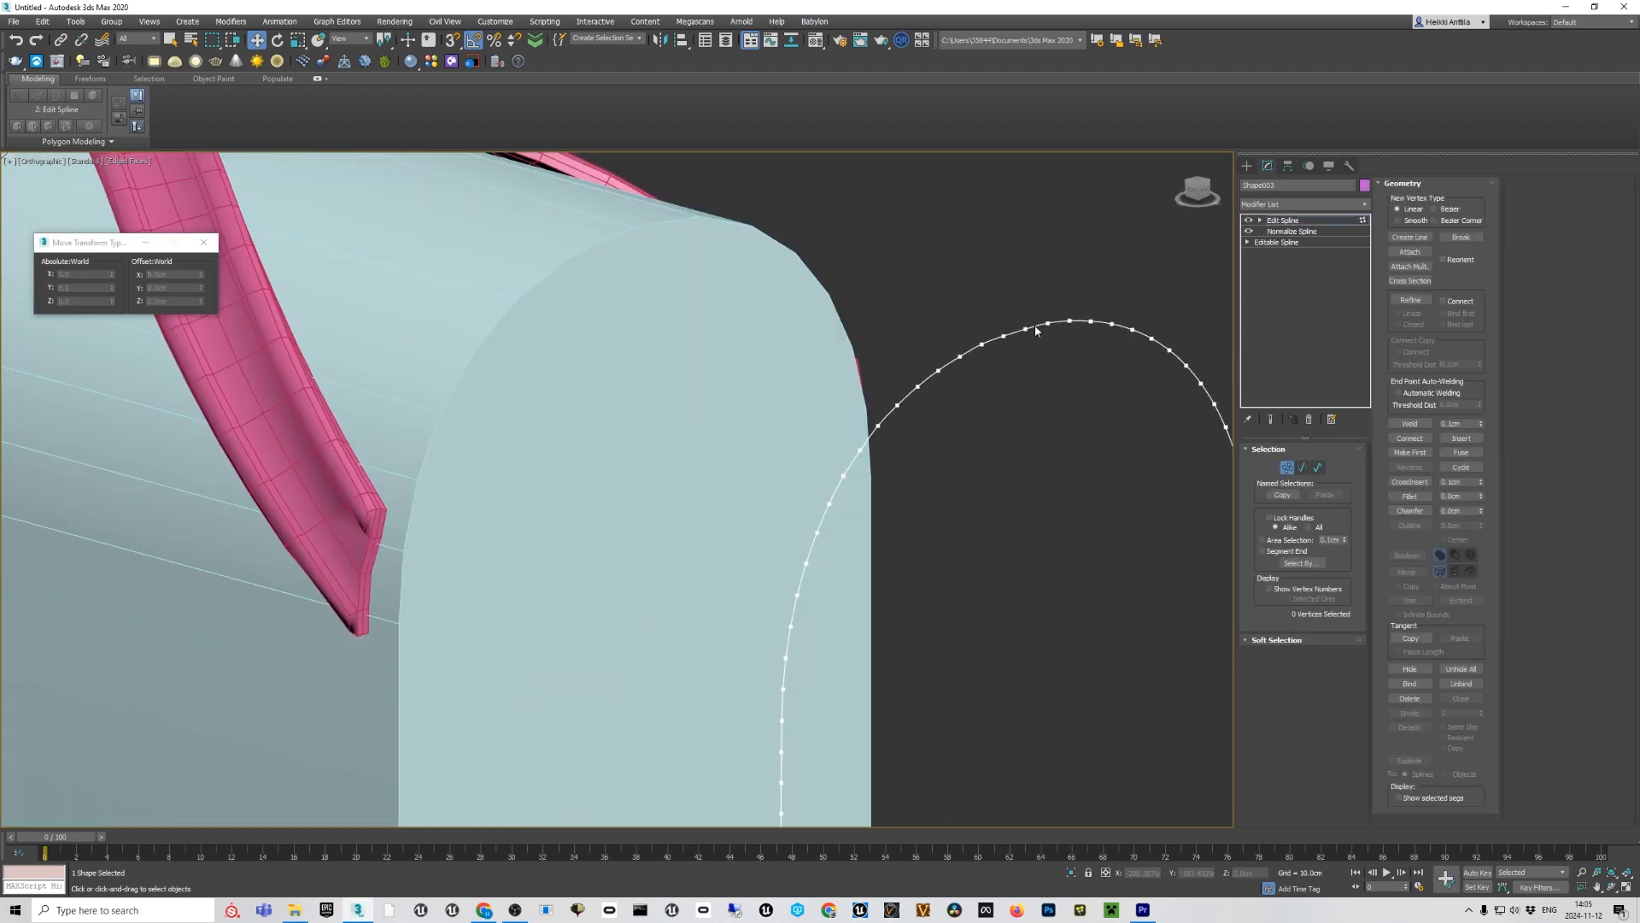
mouse_move(1034, 331)
alt+middle_down()
mouse_move(994, 309)
mouse_move(1037, 305)
mouse_move(1039, 323)
alt+middle_up()
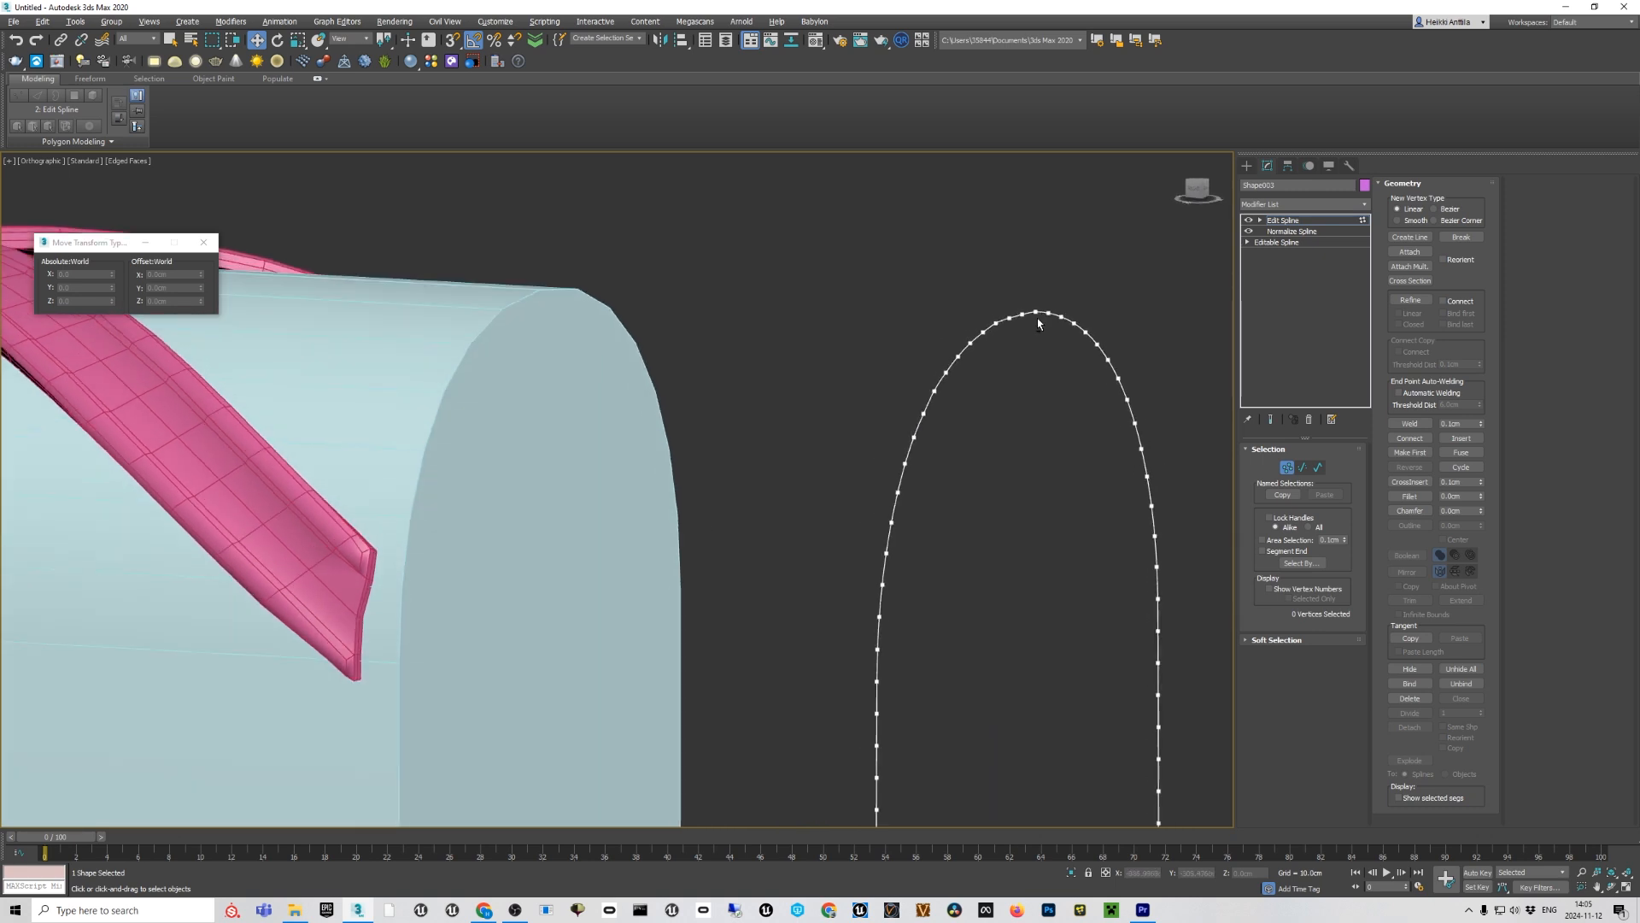
click(1287, 466)
scroll(715, 322, down, 6)
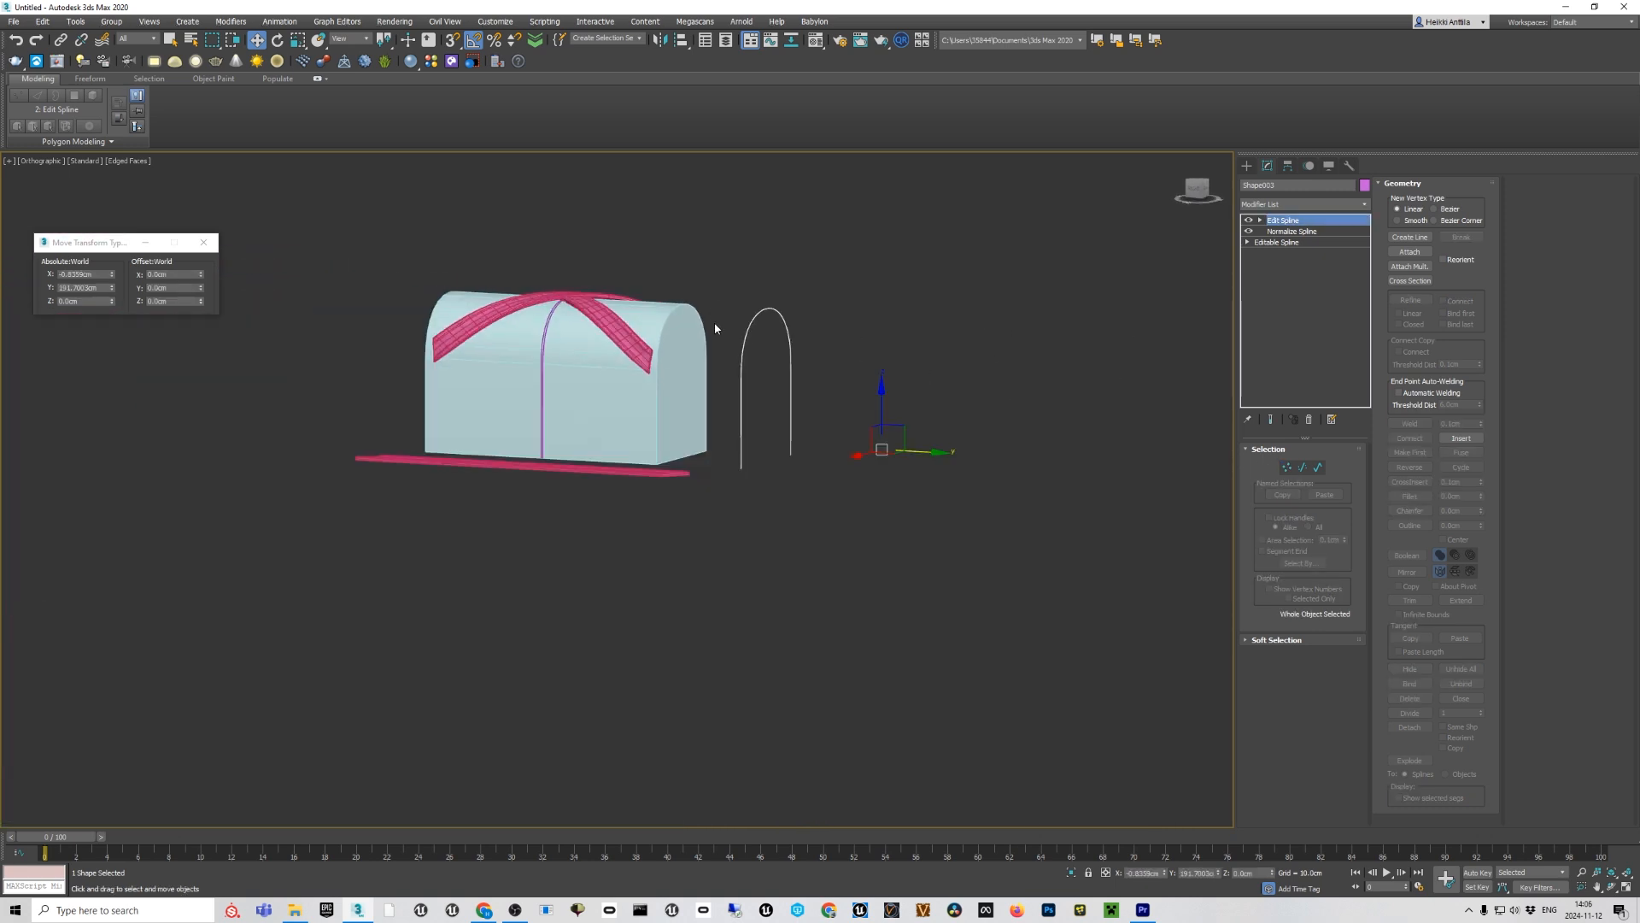
alt+middle_drag(714, 321, 694, 372)
scroll(562, 299, up, 6)
scroll(561, 300, down, 5)
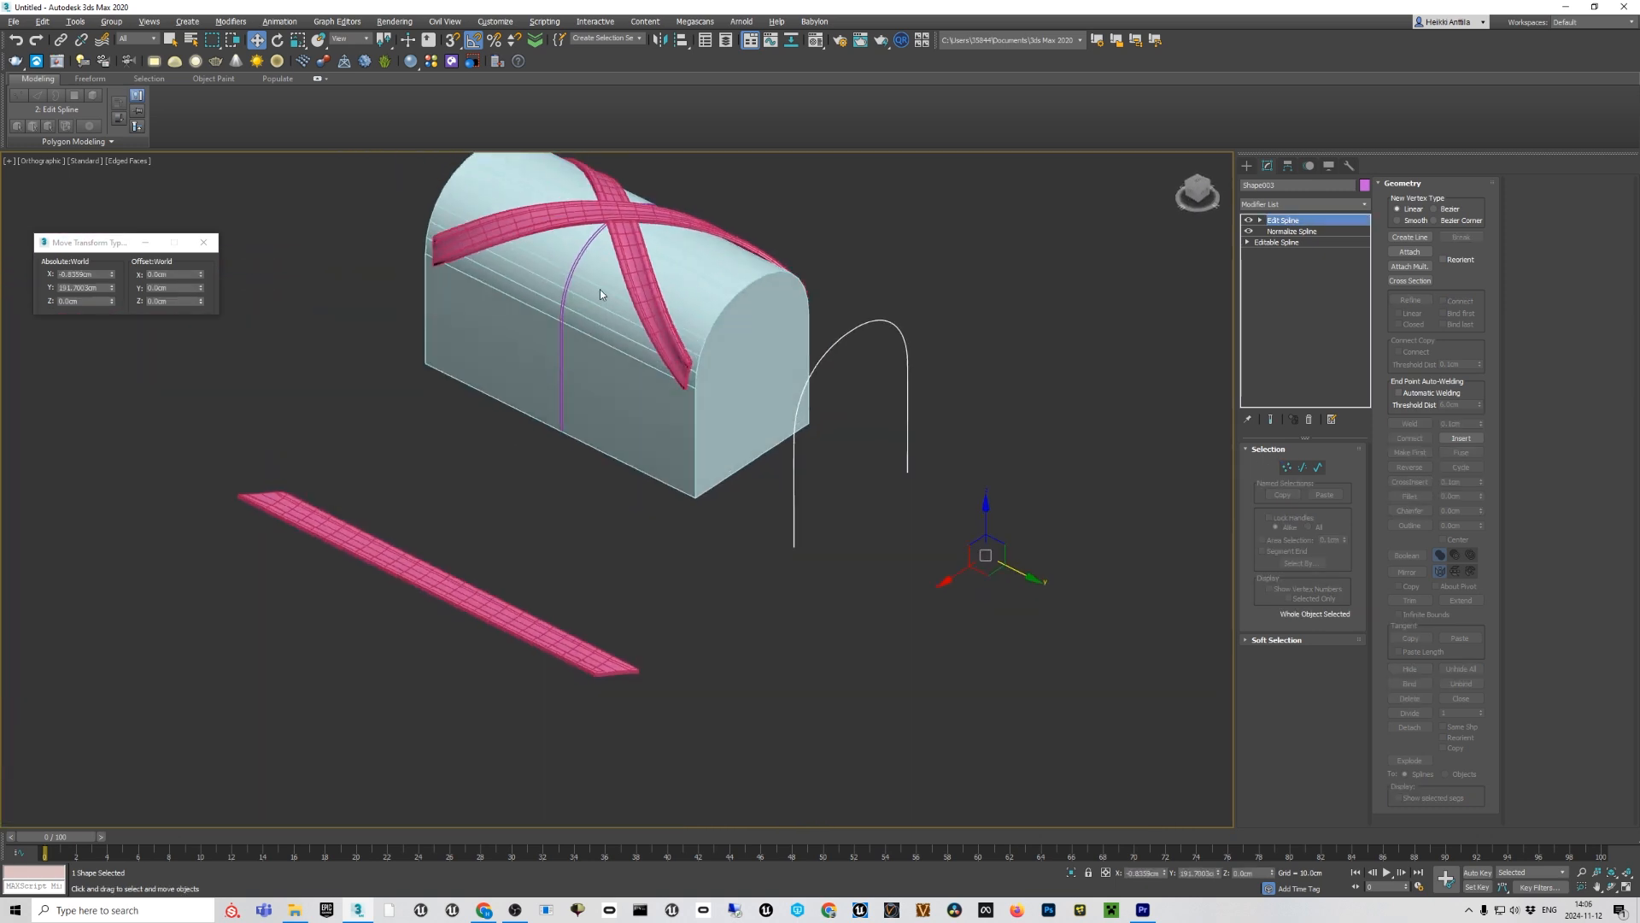